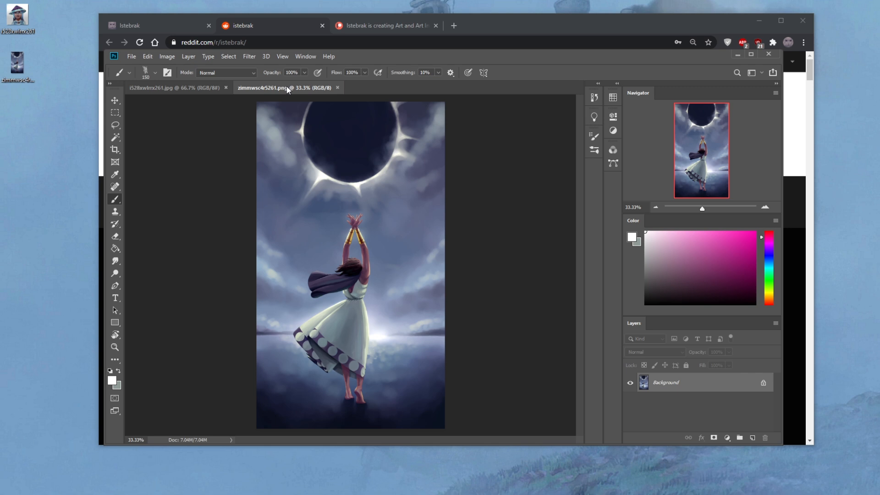
Switch to the browser, enlarge its window and open the store page of istebrak.com.
{"action": "left_click", "coordinate": [735, 55]}
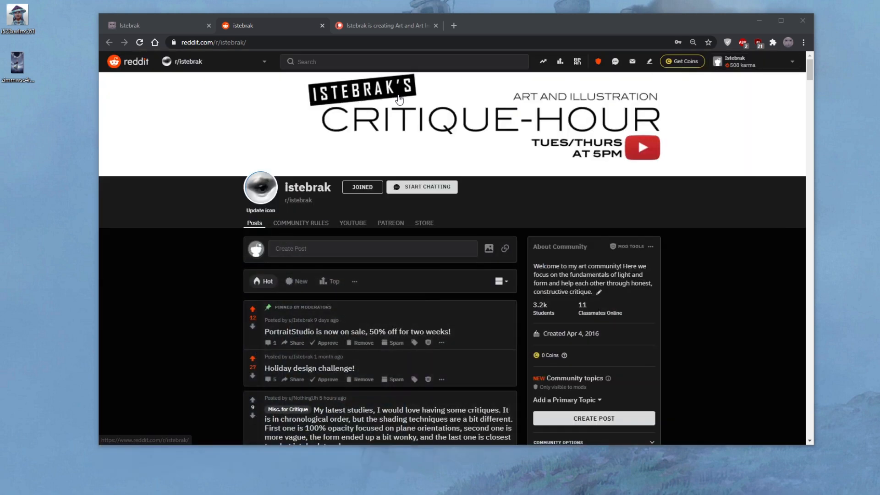
{"action": "double_click", "coordinate": [496, 34]}
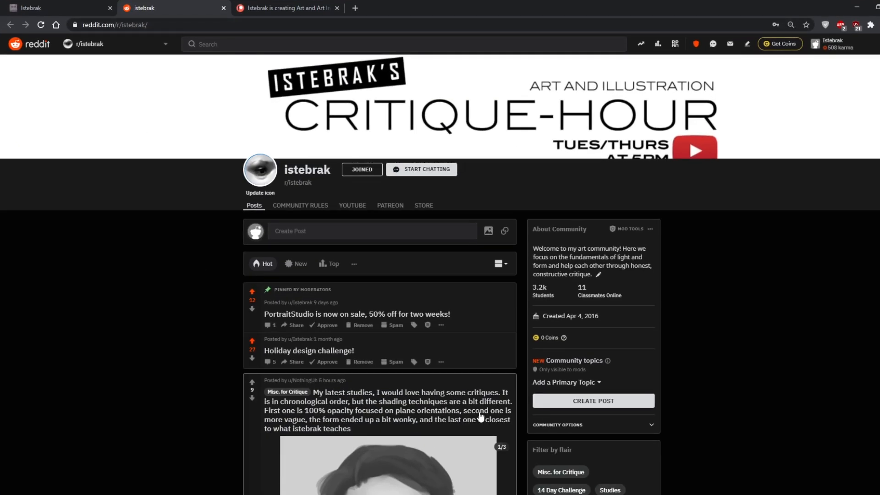
{"action": "left_click", "coordinate": [49, 6]}
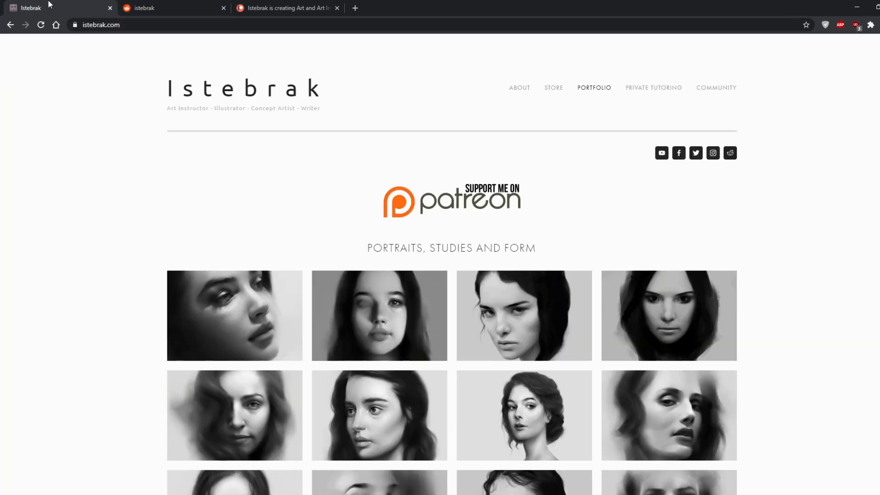
{"action": "left_click", "coordinate": [553, 90]}
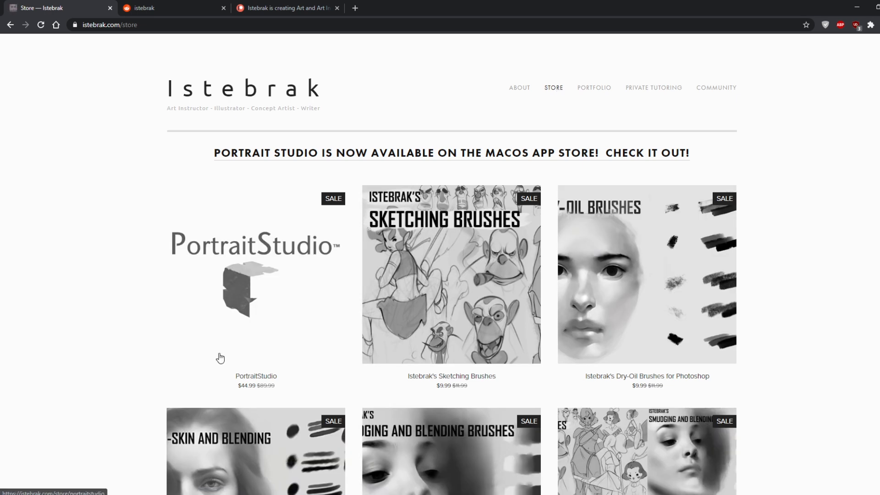
Restore the smaller browser window, return to the site's portfolio page and open the linked Reddit community r/istebrak.
{"action": "left_click_drag", "start_coordinate": [458, 4], "coordinate": [464, 24]}
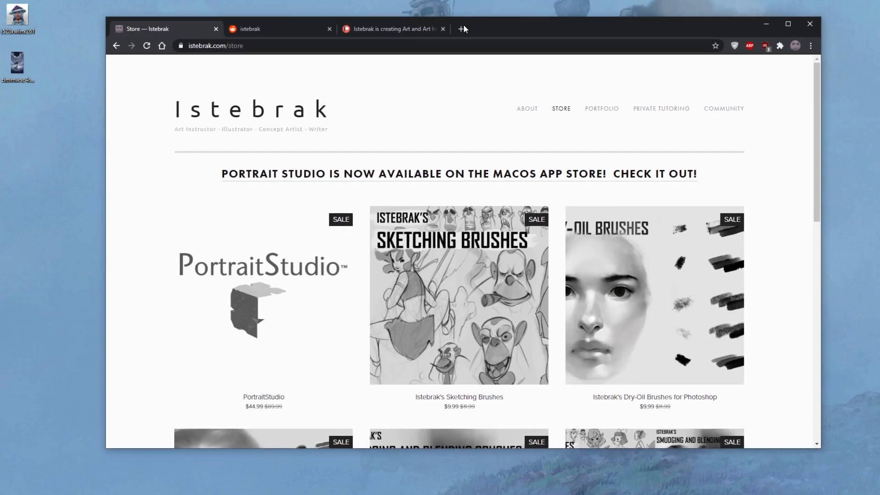
{"action": "left_click", "coordinate": [497, 4]}
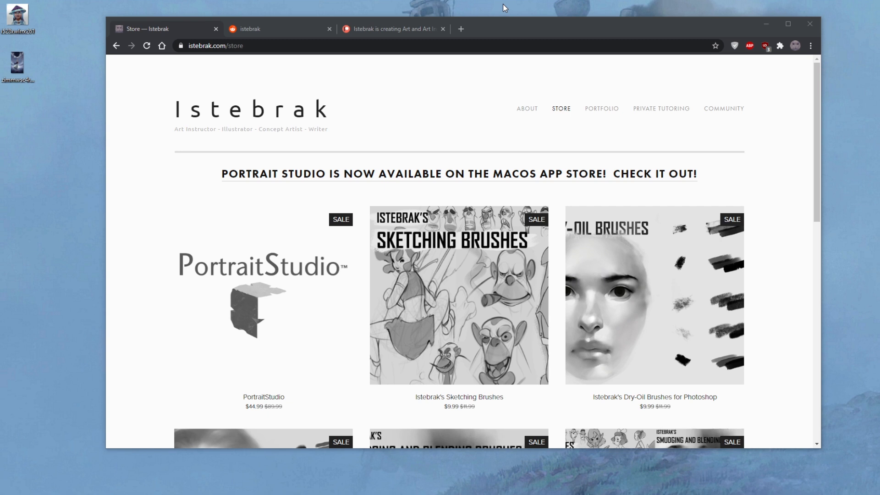
{"action": "left_click", "coordinate": [277, 30]}
{"action": "left_click", "coordinate": [179, 29]}
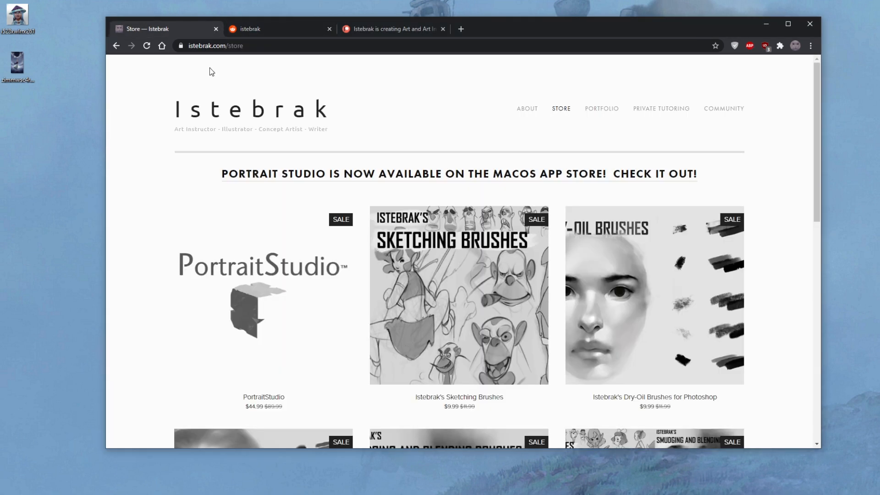
{"action": "left_click", "coordinate": [116, 45]}
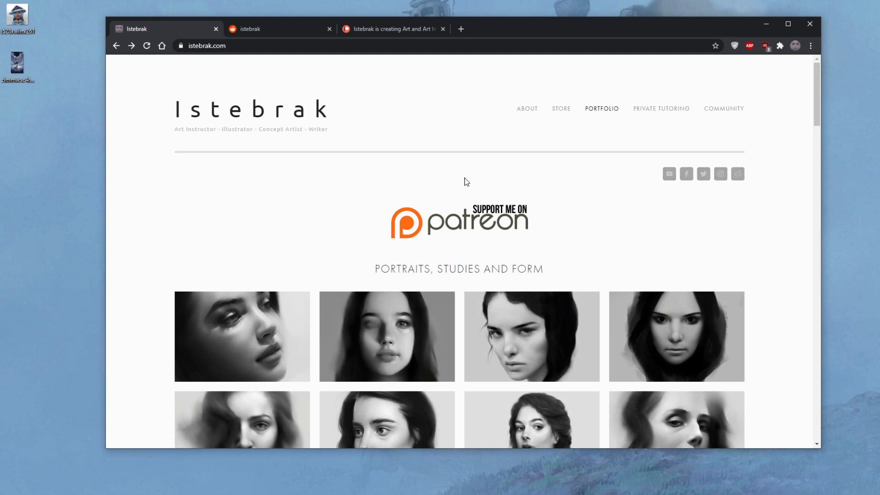
{"action": "left_click", "coordinate": [737, 175]}
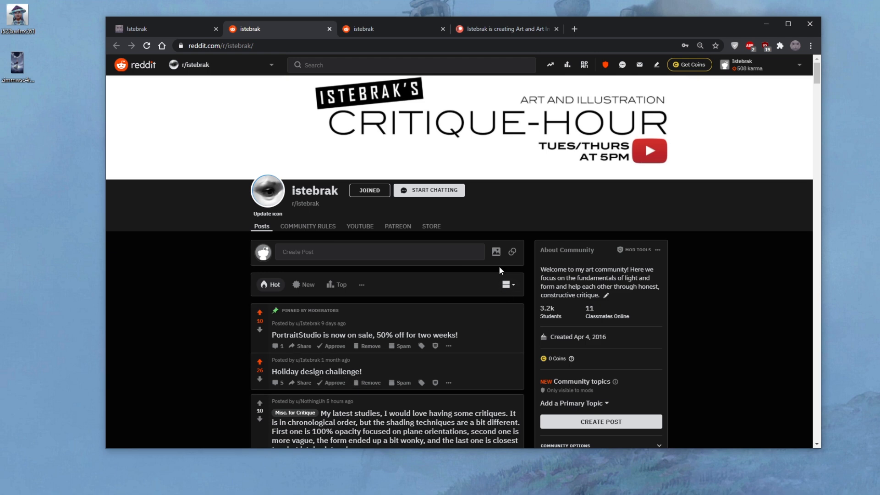
Look through the critique posts on r/istebrak as far as the Wizard101-style portrait and return to the start of the feed.
{"action": "scroll", "coordinate": [491, 369], "scroll_direction": "down", "scroll_amount": 10}
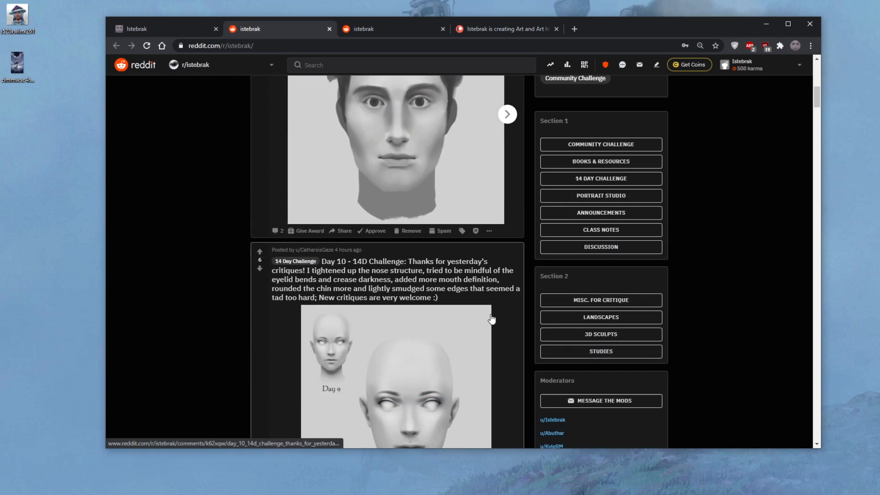
{"action": "scroll", "coordinate": [490, 318], "scroll_direction": "down", "scroll_amount": 7}
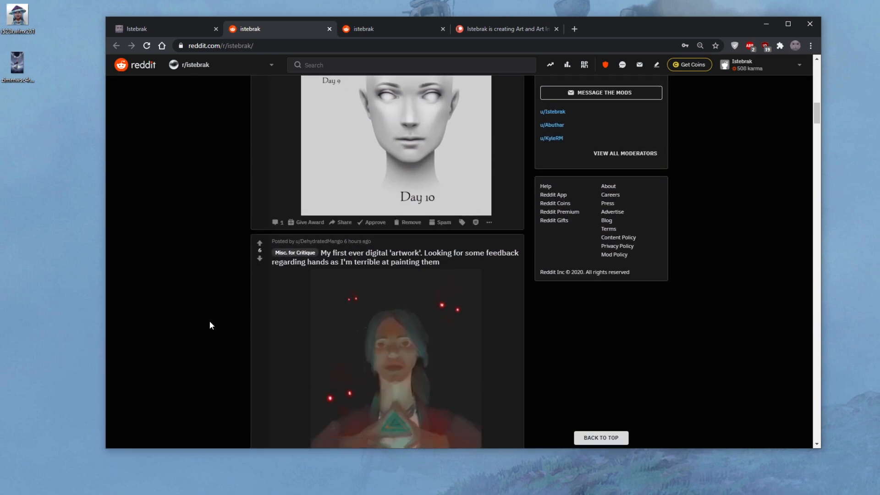
{"action": "scroll", "coordinate": [210, 322], "scroll_direction": "down", "scroll_amount": 2}
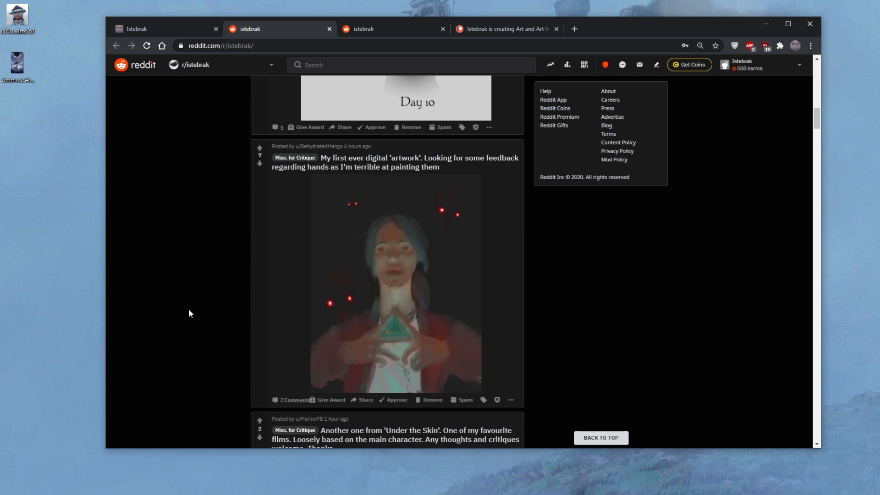
{"action": "scroll", "coordinate": [188, 309], "scroll_direction": "down", "scroll_amount": 10}
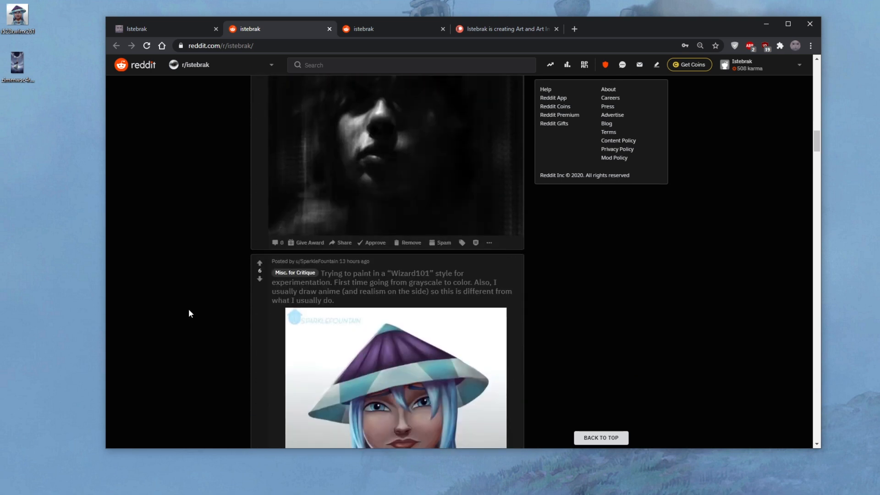
{"action": "scroll", "coordinate": [189, 313], "scroll_direction": "down", "scroll_amount": 4}
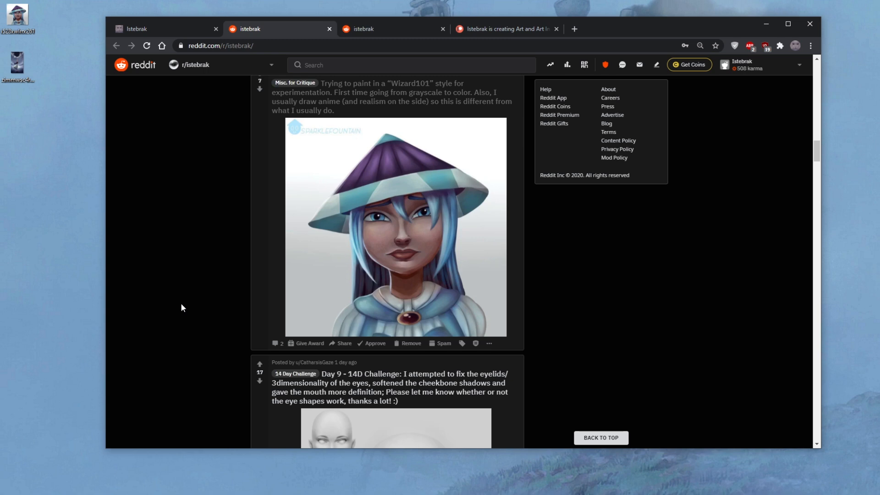
{"action": "scroll", "coordinate": [181, 303], "scroll_direction": "up", "scroll_amount": 14}
{"action": "scroll", "coordinate": [180, 304], "scroll_direction": "up", "scroll_amount": 12}
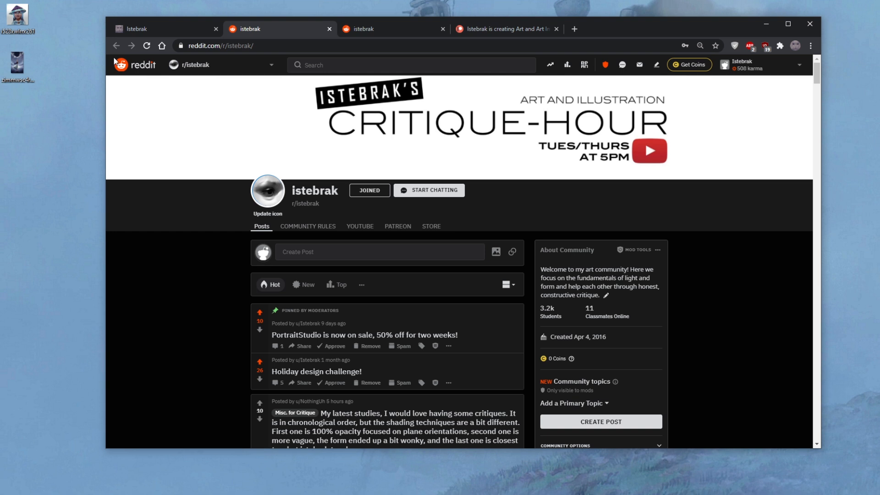
Return to istebrak.com, switch to Photoshop, bring up the portrait with the purple hat and check the current time.
{"action": "left_click", "coordinate": [159, 29]}
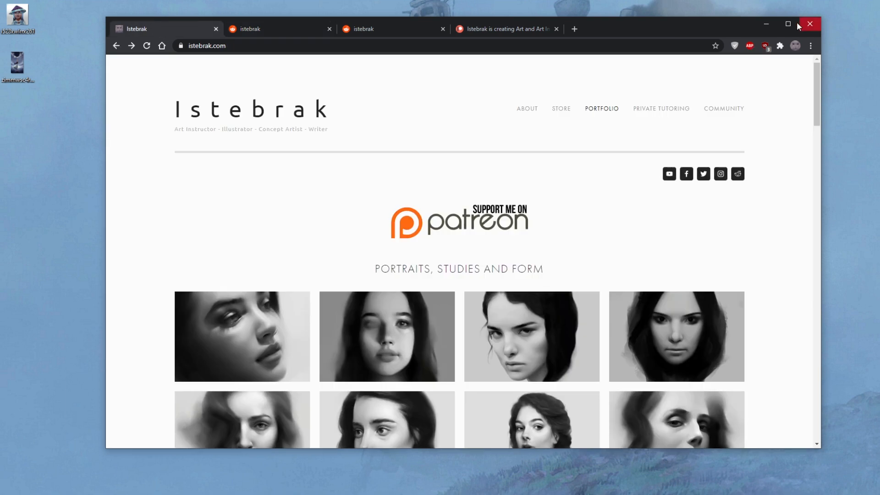
{"action": "left_click", "coordinate": [766, 24]}
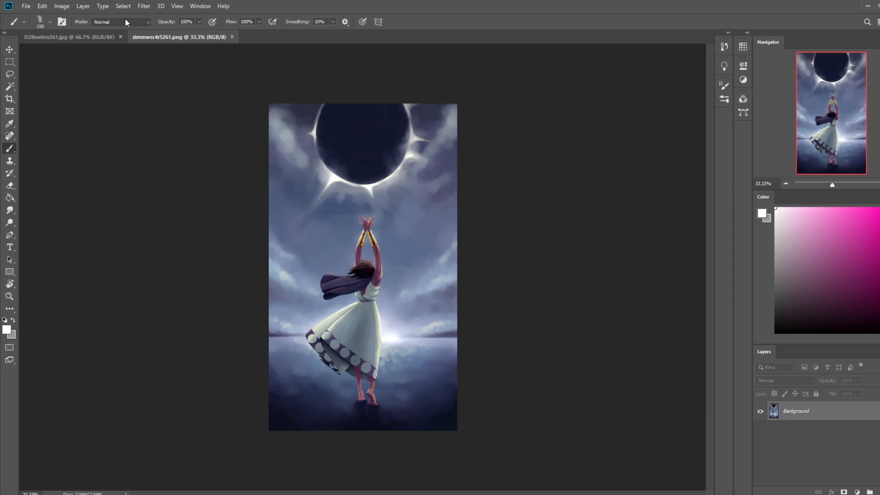
{"action": "left_click", "coordinate": [122, 57]}
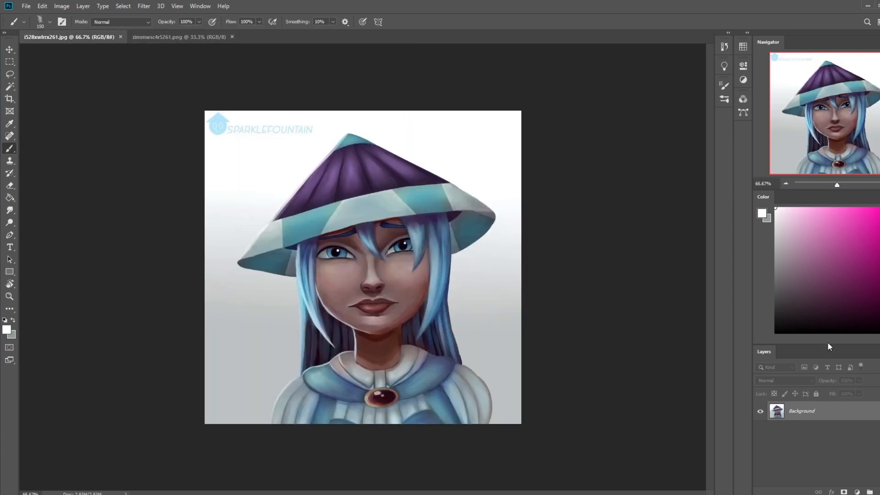
{"action": "left_click", "coordinate": [879, 494]}
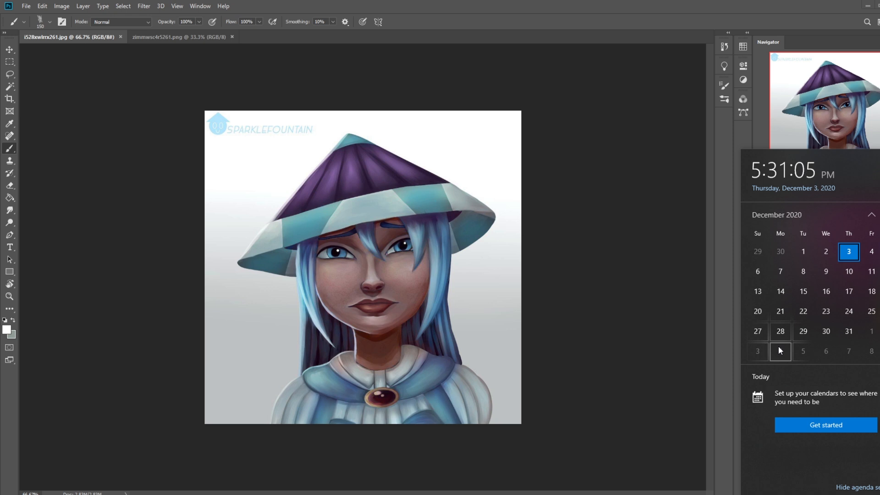
Compare the two open paintings by alternating between the eclipse scene and the hat portrait.
{"action": "left_click", "coordinate": [165, 34]}
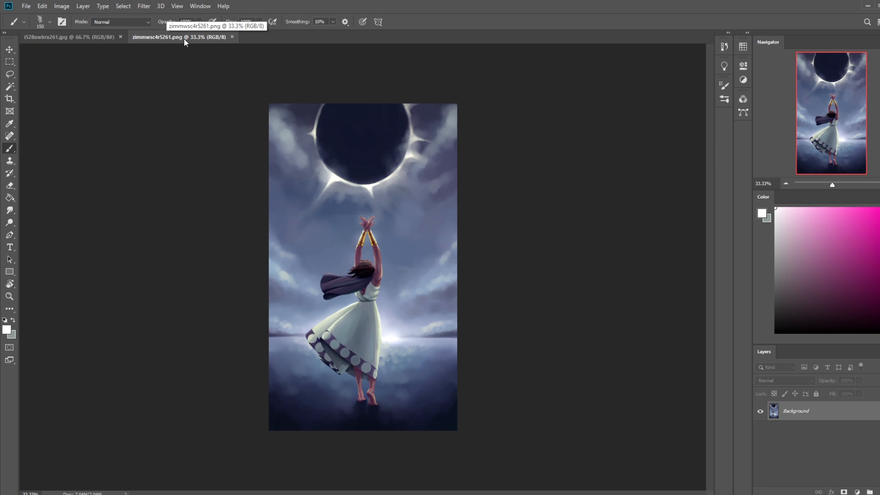
{"action": "left_click", "coordinate": [57, 35]}
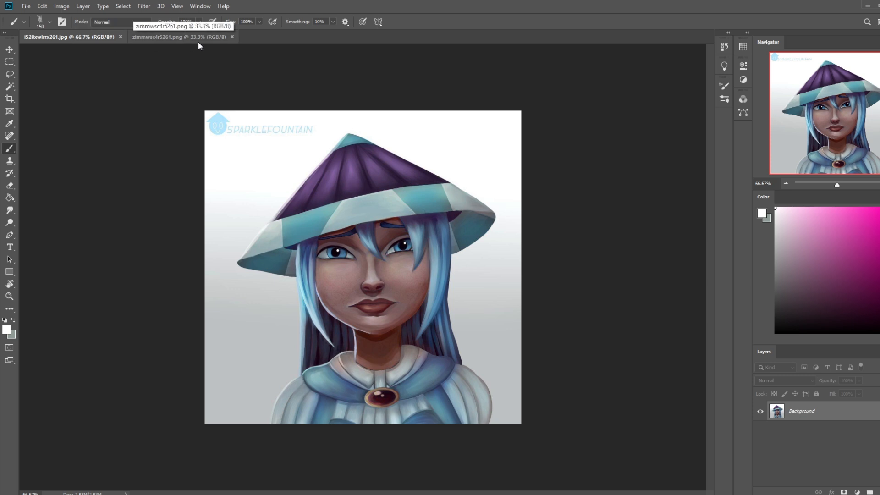
{"action": "left_click", "coordinate": [172, 38]}
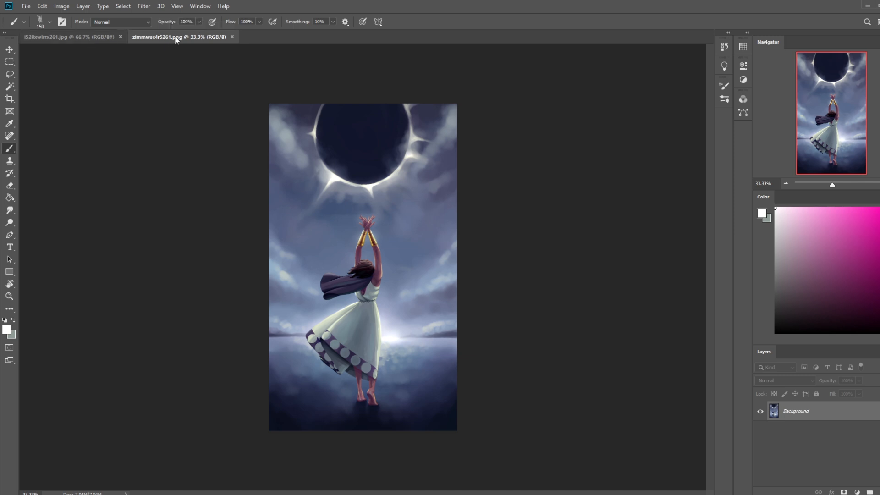
{"action": "left_click", "coordinate": [77, 34]}
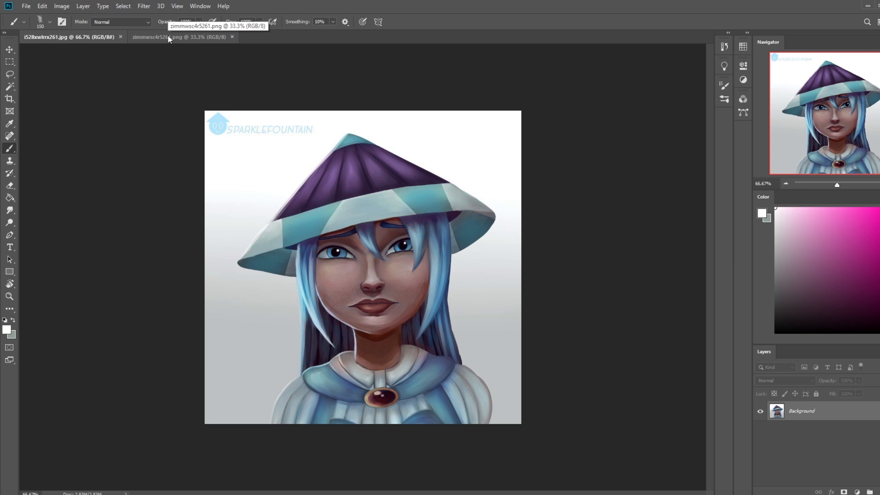
{"action": "left_click", "coordinate": [207, 39]}
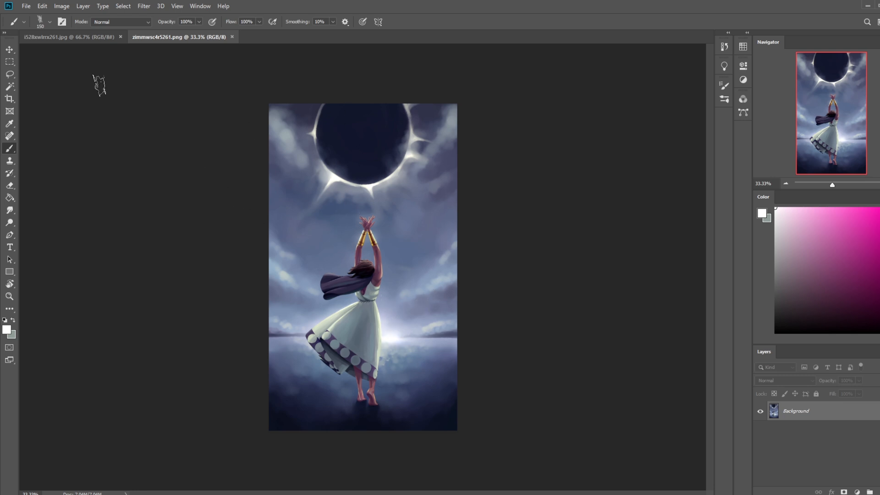
Close the hat portrait and add a new layer above the background of zimmwsc4r5261.png.
{"action": "left_click", "coordinate": [68, 37]}
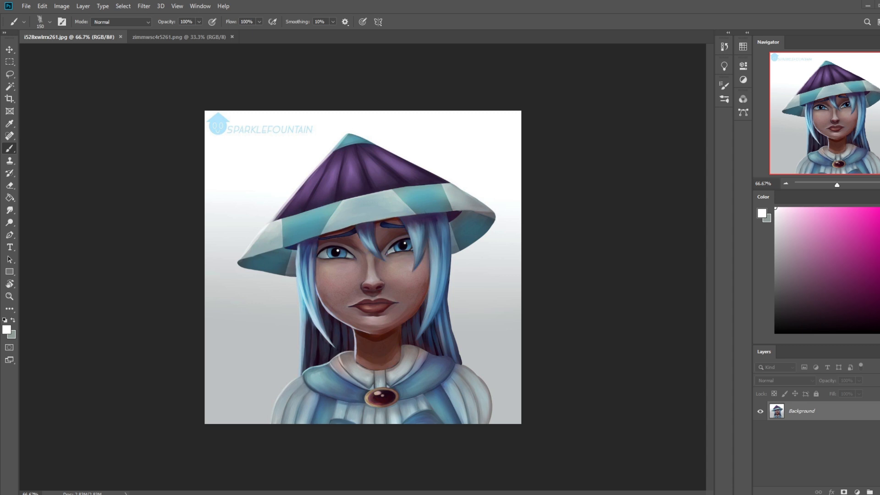
{"action": "left_click", "coordinate": [119, 37]}
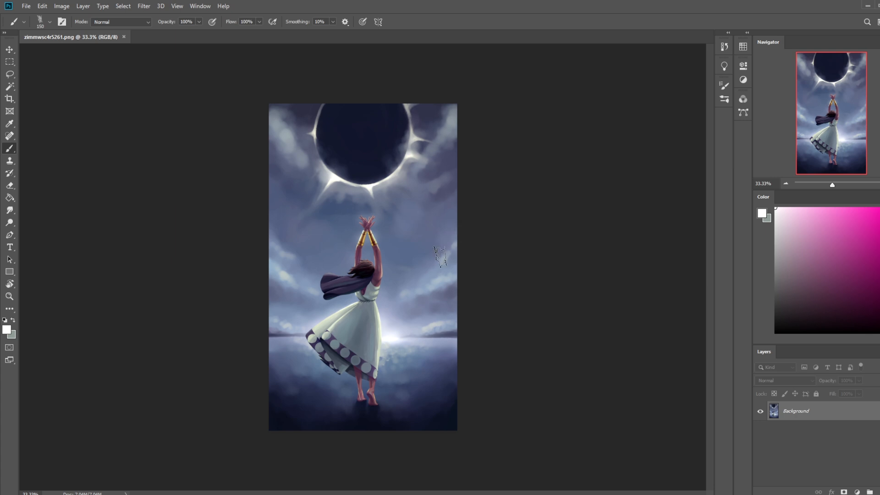
{"action": "left_click", "coordinate": [877, 491]}
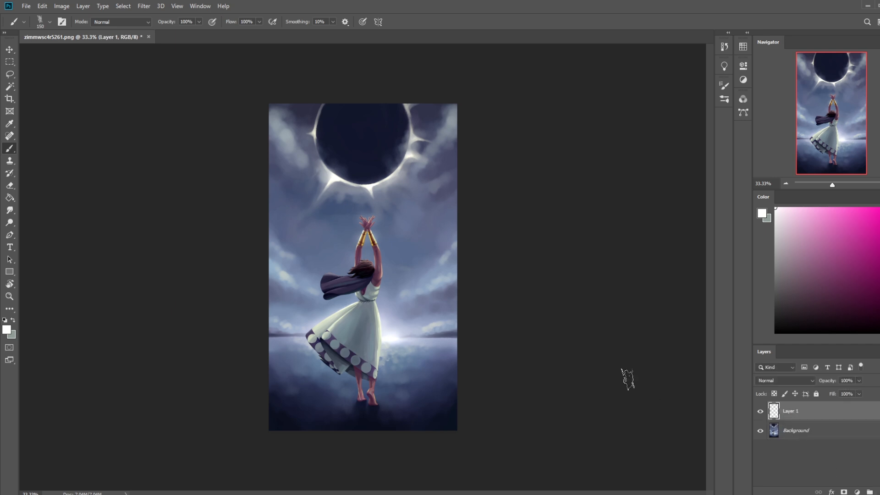
Choose another brush preset and reduce its size to 35 px.
{"action": "right_click", "coordinate": [374, 252]}
{"action": "left_click", "coordinate": [395, 261]}
{"action": "double_click", "coordinate": [405, 320]}
{"action": "key", "text": "bracketleft"}
{"action": "key", "text": "bracketleft"}
{"action": "key", "text": "bracketleft"}
Set Layer 1's blend mode to Darken and flood it with a muted blue sampled from the water using the Paint Bucket.
{"action": "left_click", "coordinate": [779, 380]}
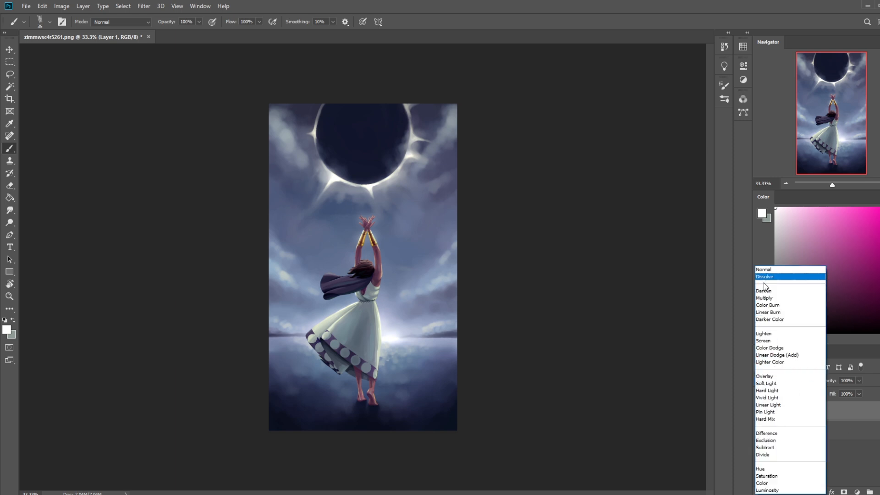
{"action": "left_click", "coordinate": [776, 296]}
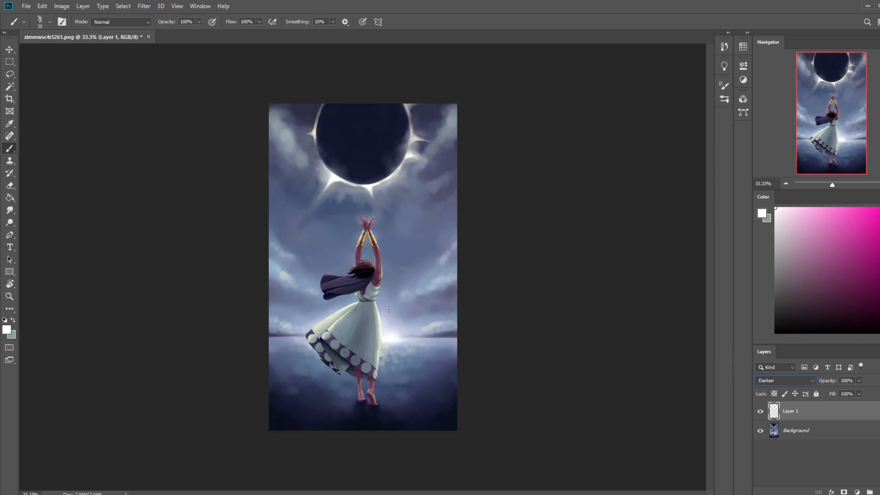
{"action": "key", "text": "g"}
{"action": "key", "text": "alt"}
{"action": "left_click", "coordinate": [421, 358], "text": "alt"}
{"action": "left_click", "coordinate": [372, 342]}
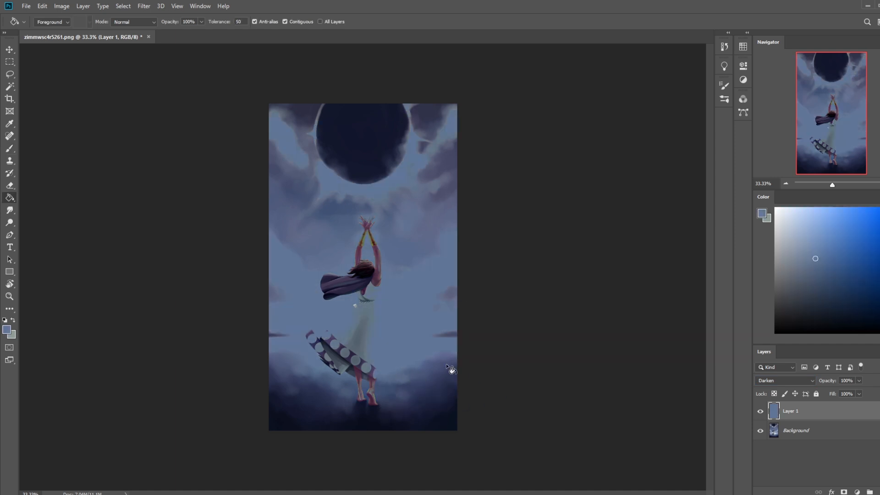
{"action": "left_click", "coordinate": [422, 397], "text": "alt"}
{"action": "left_click", "coordinate": [418, 365]}
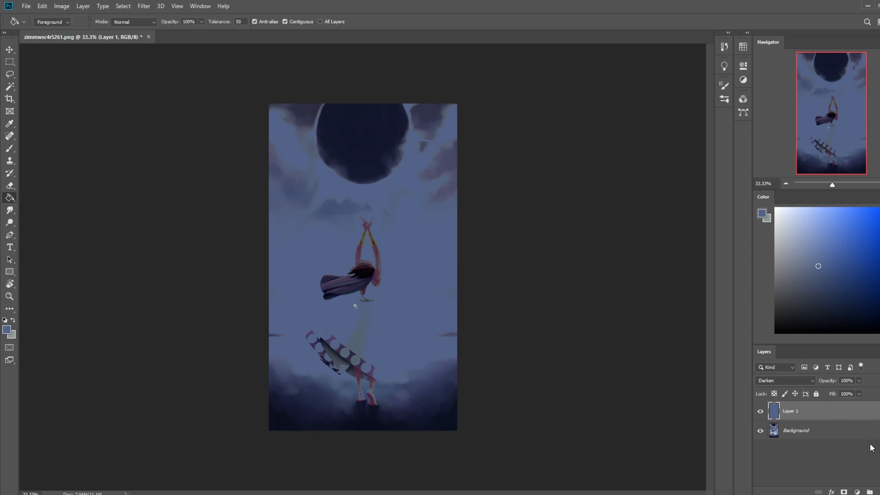
Add a second layer in Color blend mode and flood it with the same muted blue.
{"action": "left_click", "coordinate": [877, 492]}
{"action": "left_click", "coordinate": [782, 380]}
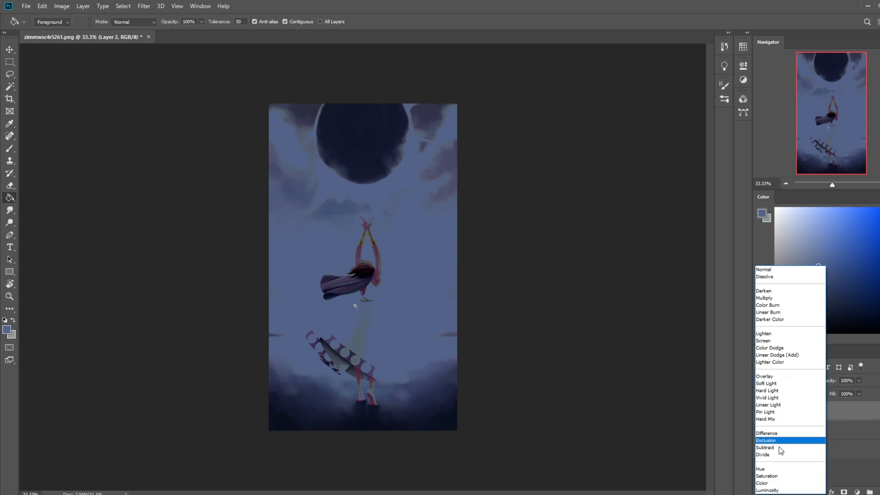
{"action": "left_click", "coordinate": [775, 483]}
{"action": "left_click", "coordinate": [384, 304]}
Reduce the fill of the Color layer and set the Darken layer's fill to 40%.
{"action": "left_click", "coordinate": [859, 394]}
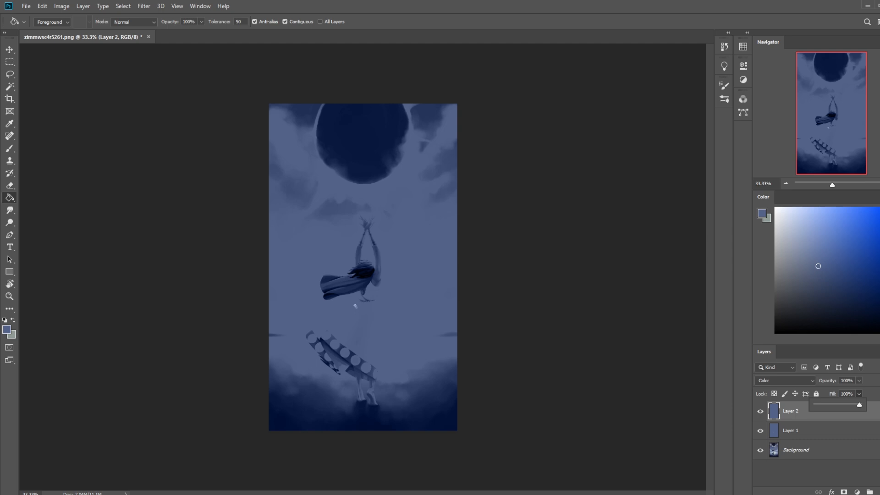
{"action": "left_click", "coordinate": [837, 405]}
{"action": "left_click", "coordinate": [814, 431]}
{"action": "left_click", "coordinate": [858, 395]}
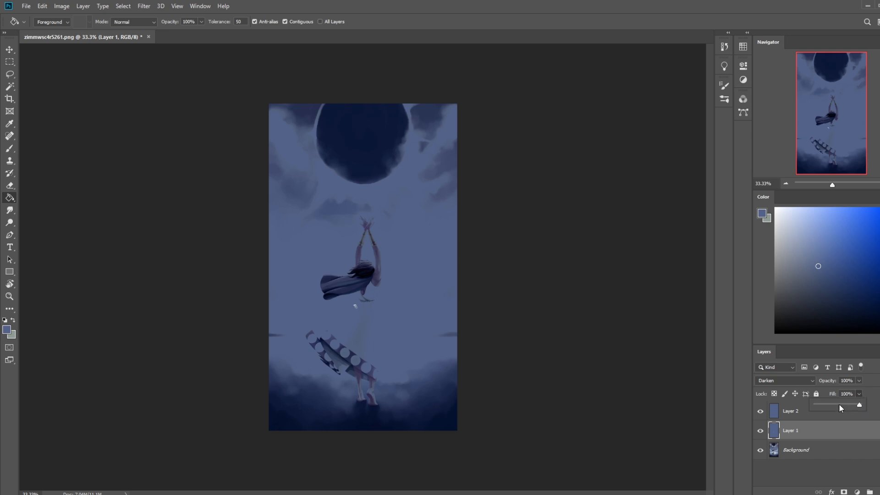
{"action": "left_click", "coordinate": [838, 404]}
Toggle the visibility of the two blue overlay layers to compare the painting with and without them.
{"action": "left_click", "coordinate": [761, 413]}
{"action": "left_click", "coordinate": [761, 428]}
{"action": "left_click", "coordinate": [760, 430]}
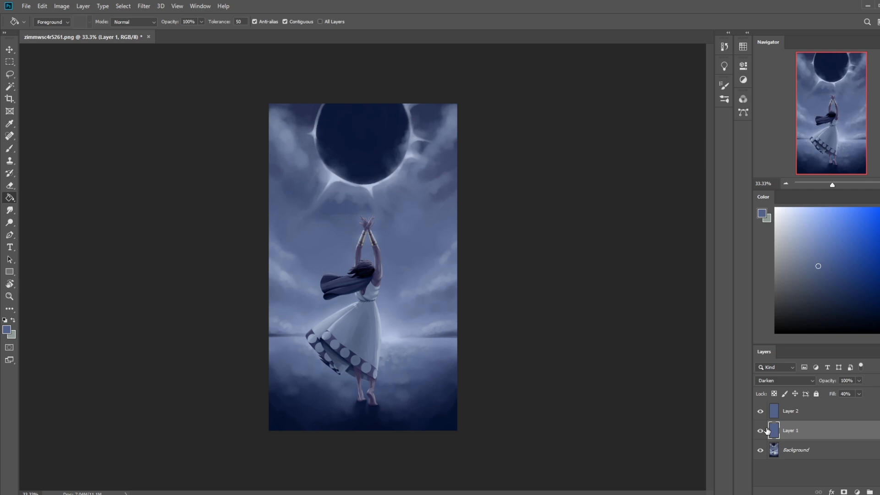
Hide both blue overlay layers and make the Background layer active for a Magic Wand selection.
{"action": "left_click", "coordinate": [760, 413]}
{"action": "left_click", "coordinate": [811, 417]}
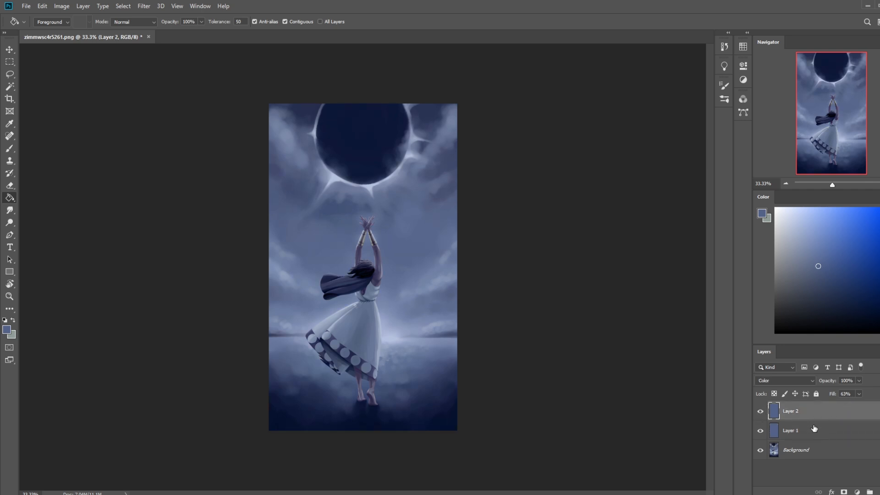
{"action": "left_click", "coordinate": [802, 432]}
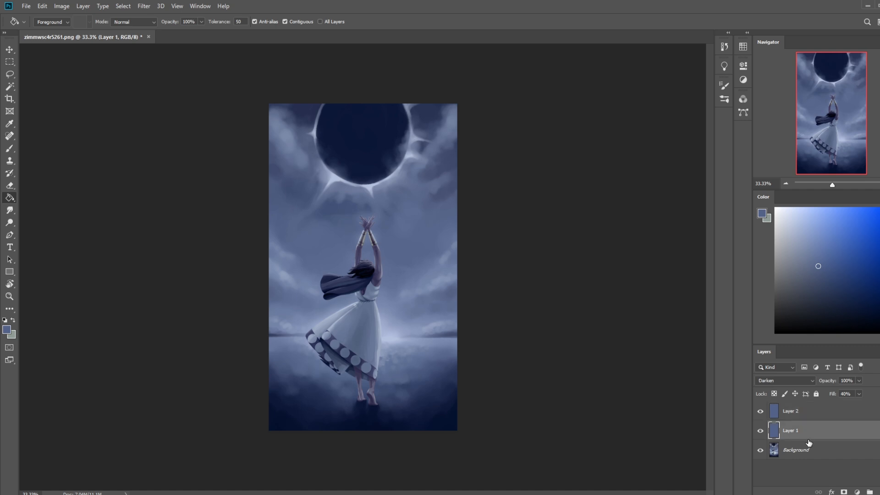
{"action": "key", "text": "e"}
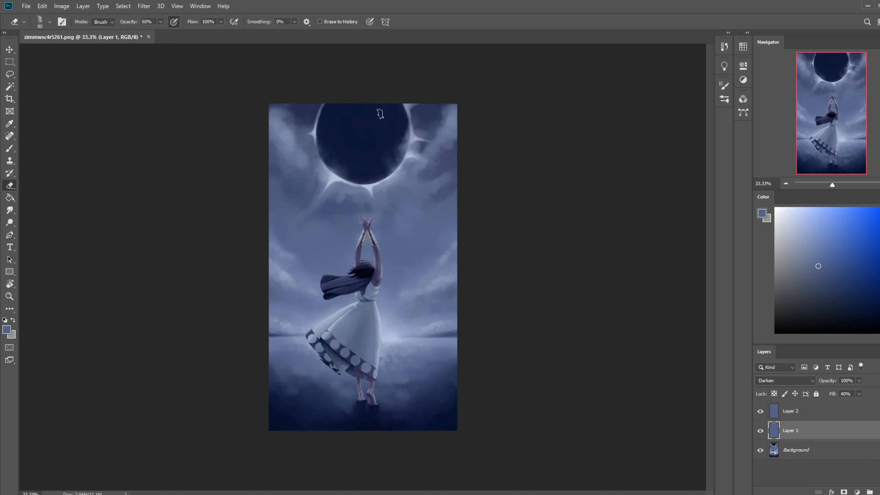
{"action": "left_click", "coordinate": [9, 87]}
{"action": "left_click", "coordinate": [760, 411]}
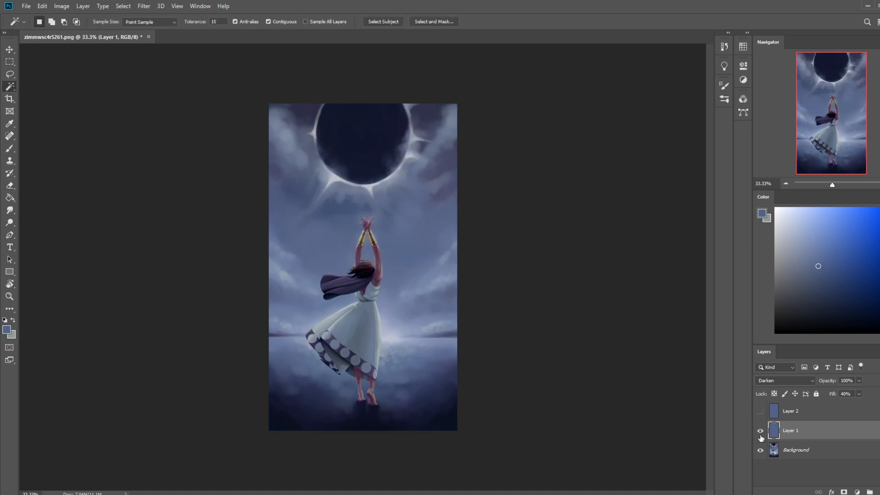
{"action": "left_click", "coordinate": [760, 431]}
{"action": "left_click", "coordinate": [400, 285]}
{"action": "left_click", "coordinate": [799, 455]}
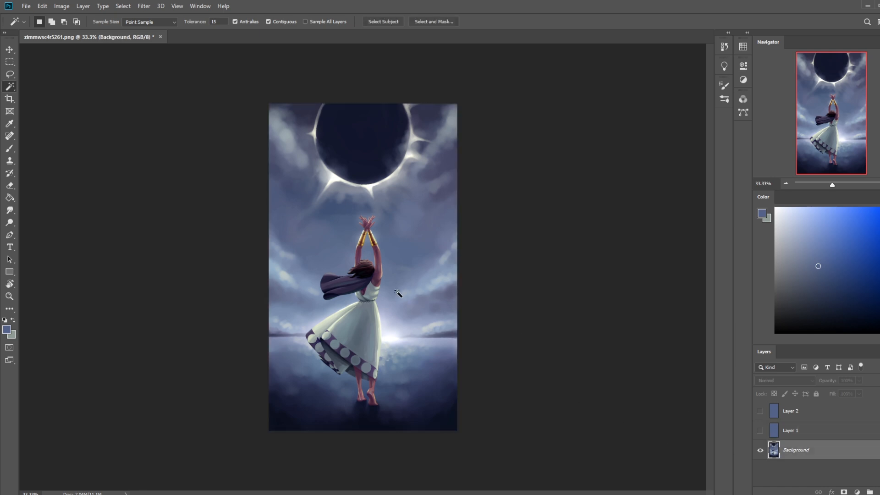
Select the sky around the figure with the Magic Wand, adding the areas between the arms and along the horizon.
{"action": "left_click", "coordinate": [406, 266]}
{"action": "left_click", "coordinate": [377, 210], "text": "shift"}
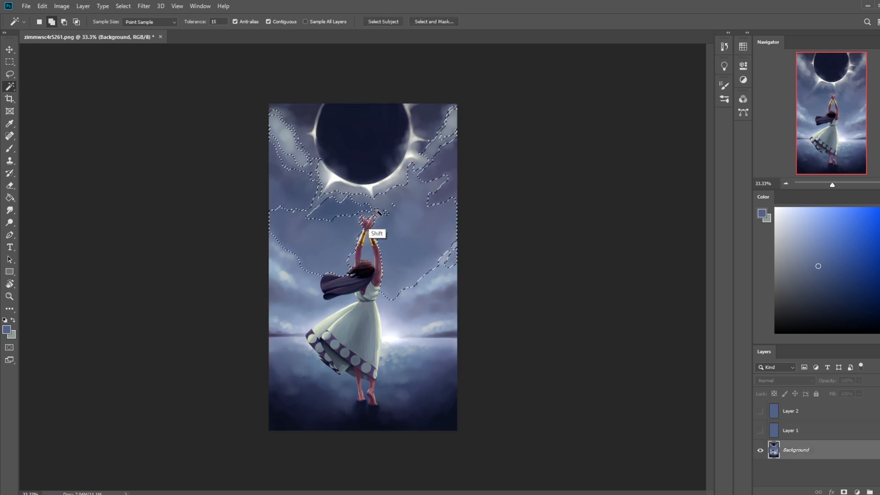
{"action": "left_click", "coordinate": [354, 246], "text": "shift"}
{"action": "left_click", "coordinate": [365, 255], "text": "shift"}
{"action": "left_click", "coordinate": [451, 332], "text": "shift"}
{"action": "left_click", "coordinate": [392, 337], "text": "shift"}
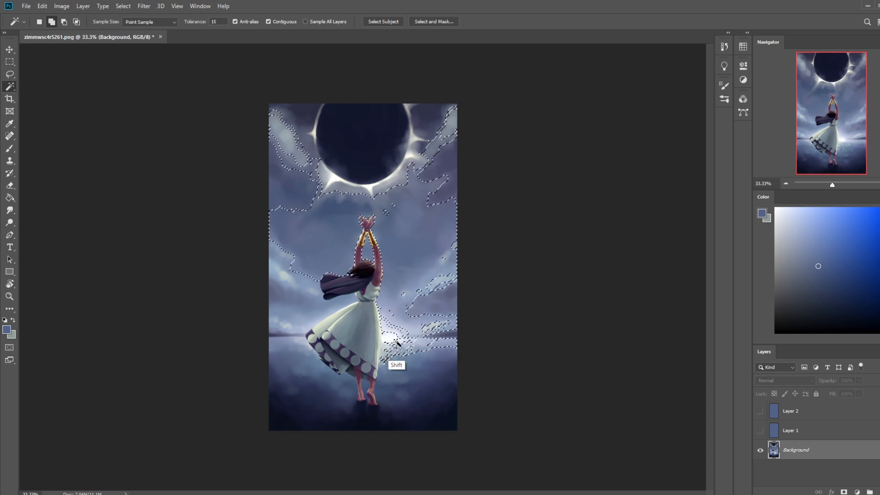
Set the Magic Wand tolerance to 45 and add the water and the remaining areas around the skirt and feet to the selection.
{"action": "left_click", "coordinate": [214, 21]}
{"action": "type", "text": "45"}
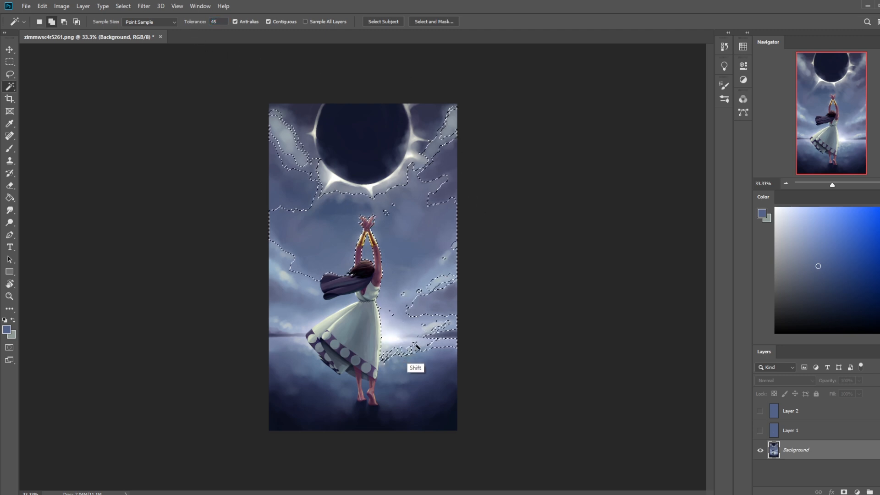
{"action": "left_click", "coordinate": [414, 369], "text": "shift"}
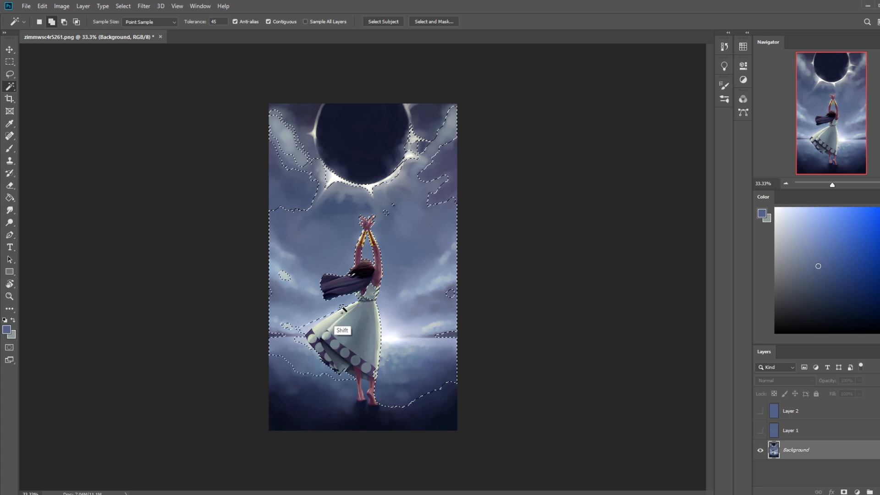
{"action": "left_click", "coordinate": [309, 344], "text": "shift"}
{"action": "left_click", "coordinate": [305, 344], "text": "shift"}
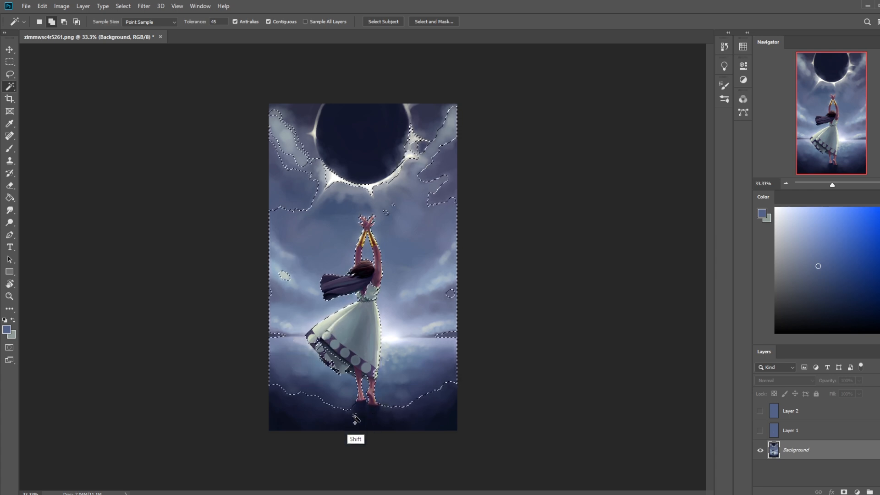
{"action": "left_click", "coordinate": [370, 419], "text": "shift"}
Subtract the wrongly selected parts of the figure's legs, skirt and upper dress from the selection with the Lasso.
{"action": "key", "text": "l"}
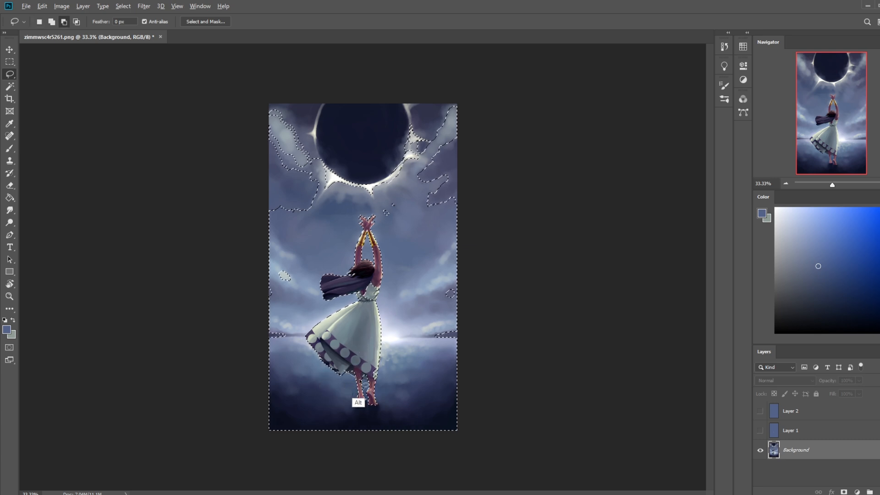
{"action": "left_click_drag", "start_coordinate": [378, 382], "coordinate": [378, 387]}
{"action": "key", "text": "alt"}
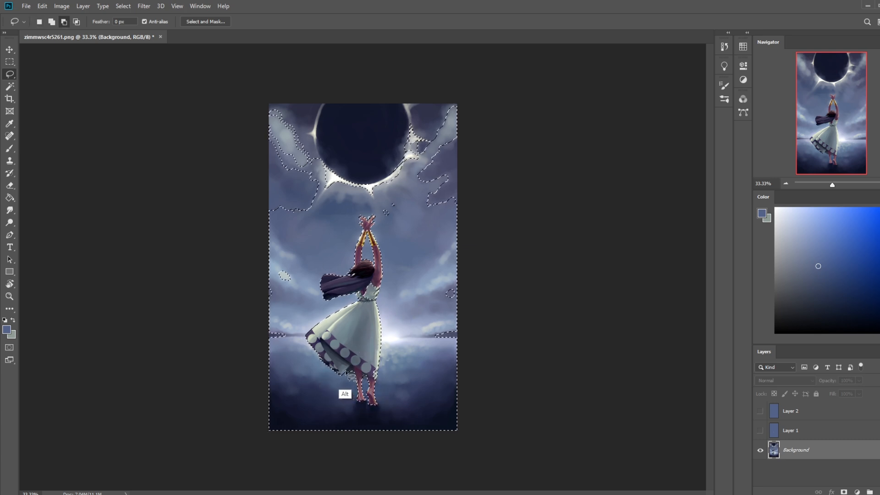
{"action": "key", "text": "alt"}
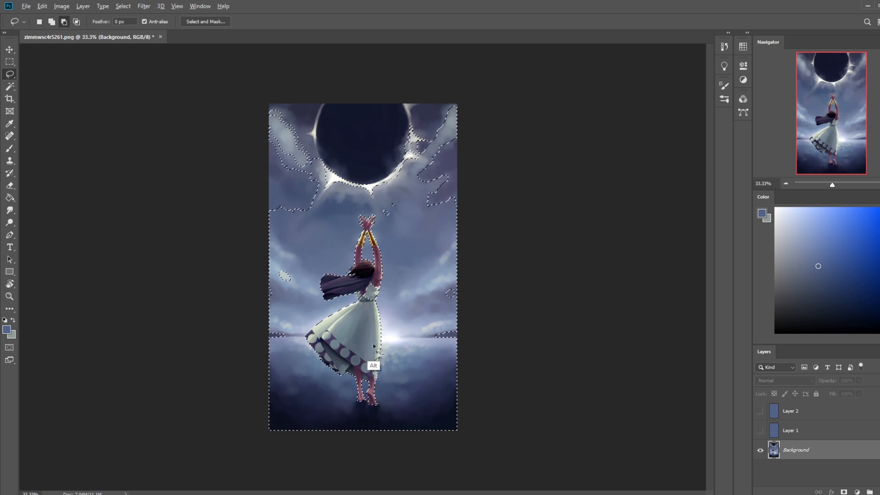
{"action": "key", "text": "alt"}
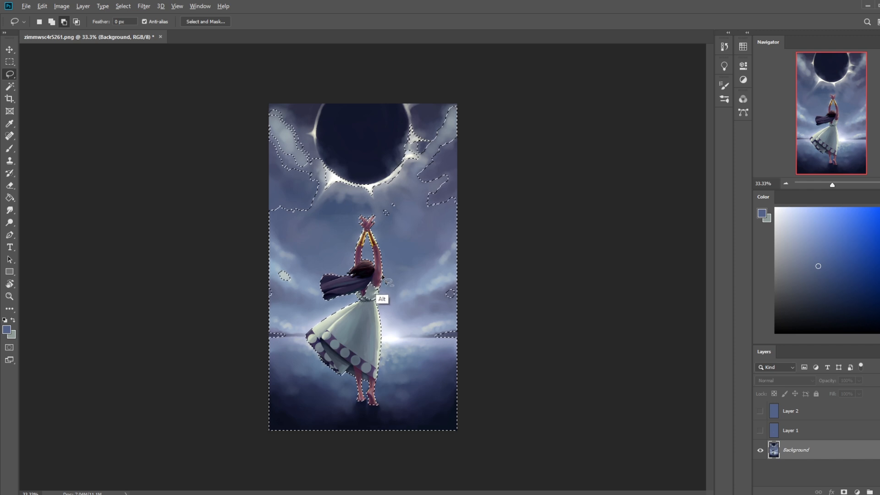
{"action": "mouse_move", "coordinate": [357, 294]}
{"action": "left_mouse_down"}
{"action": "mouse_move", "coordinate": [363, 306]}
{"action": "mouse_move", "coordinate": [373, 295]}
{"action": "left_mouse_up"}
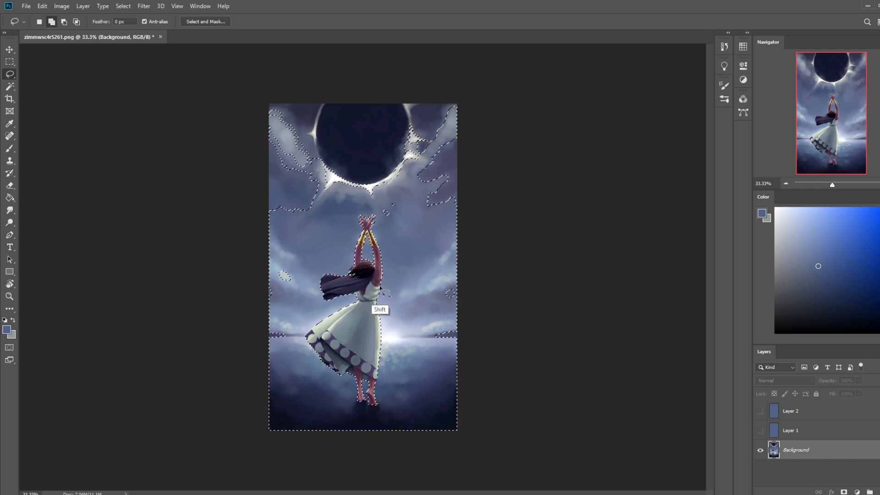
Add the remaining cloud patches and the eclipse to the selection with the Lasso so everything around the figure is selected.
{"action": "mouse_move", "coordinate": [376, 206]}
{"action": "left_mouse_down"}
{"action": "mouse_move", "coordinate": [400, 226]}
{"action": "mouse_move", "coordinate": [236, 107]}
{"action": "mouse_move", "coordinate": [340, 202]}
{"action": "mouse_move", "coordinate": [376, 206]}
{"action": "left_mouse_up"}
{"action": "key", "text": "ctrl+z"}
{"action": "mouse_move", "coordinate": [290, 235]}
{"action": "left_mouse_down"}
{"action": "mouse_move", "coordinate": [458, 51]}
{"action": "mouse_move", "coordinate": [501, 243]}
{"action": "mouse_move", "coordinate": [430, 252]}
{"action": "mouse_move", "coordinate": [345, 202]}
{"action": "mouse_move", "coordinate": [293, 240]}
{"action": "left_mouse_up"}
{"action": "mouse_move", "coordinate": [294, 249]}
{"action": "left_mouse_down"}
{"action": "mouse_move", "coordinate": [276, 257]}
{"action": "mouse_move", "coordinate": [264, 349]}
{"action": "mouse_move", "coordinate": [297, 272]}
{"action": "left_mouse_up"}
{"action": "mouse_move", "coordinate": [466, 275]}
{"action": "left_mouse_down"}
{"action": "mouse_move", "coordinate": [432, 288]}
{"action": "mouse_move", "coordinate": [466, 275]}
{"action": "left_mouse_up"}
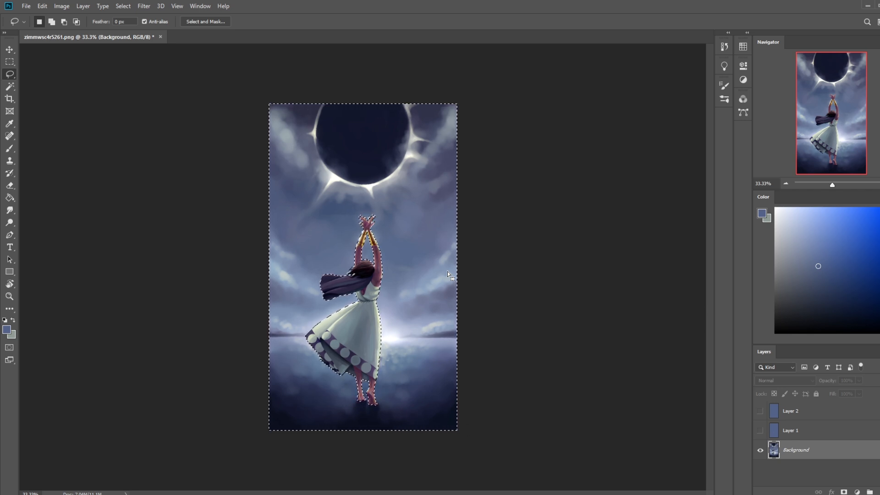
Deselect the area, then return to the last Lasso state in the History to restore the selection around the figure.
{"action": "key", "text": "ctrl+d"}
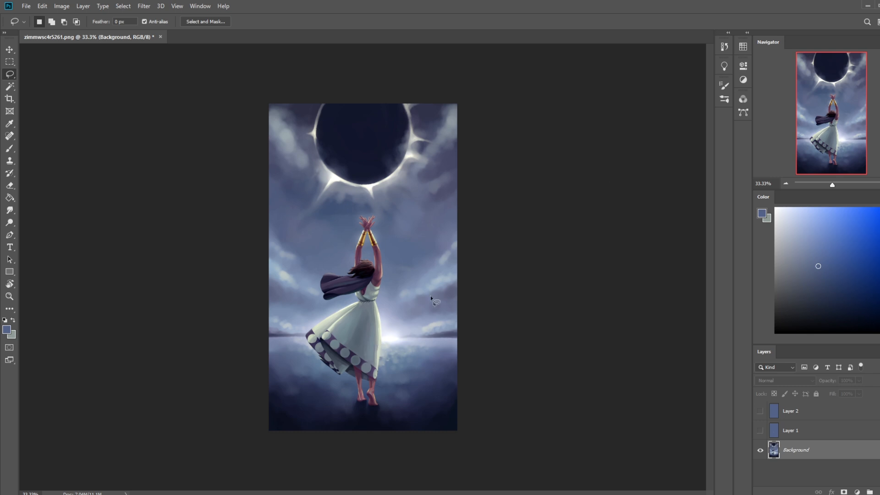
{"action": "left_click", "coordinate": [723, 46]}
{"action": "left_click", "coordinate": [649, 328]}
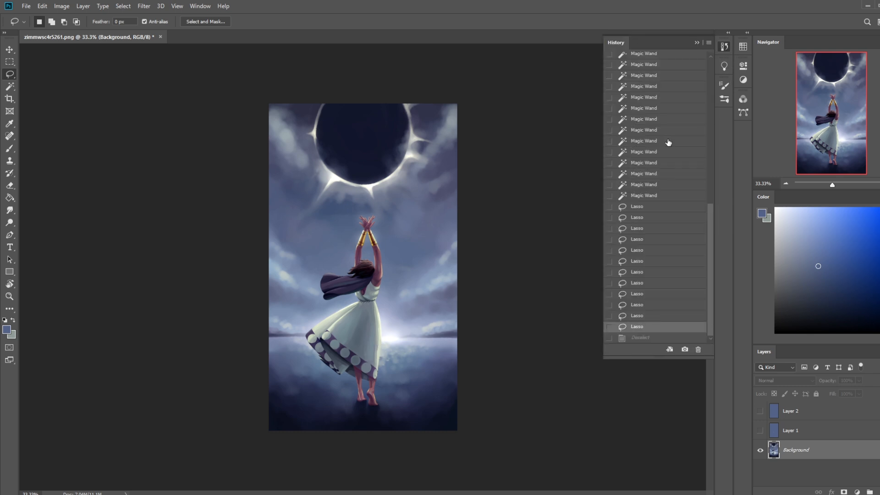
{"action": "left_click", "coordinate": [695, 43]}
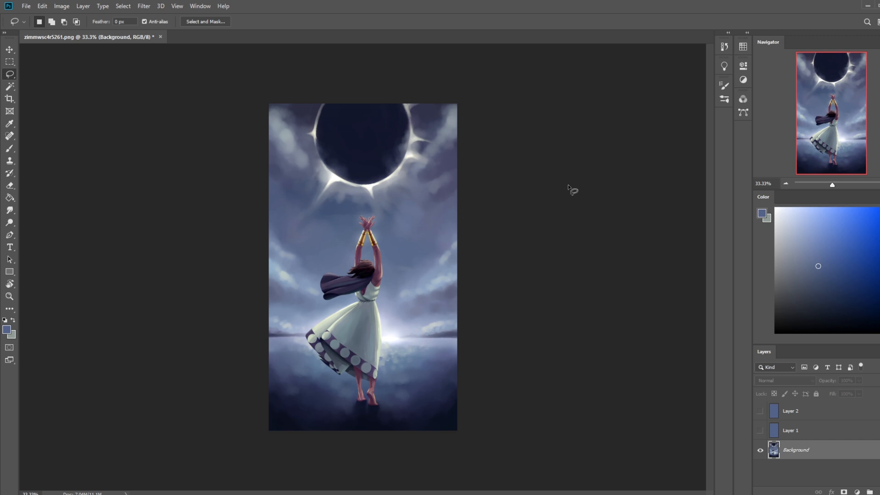
{"action": "key", "text": "b"}
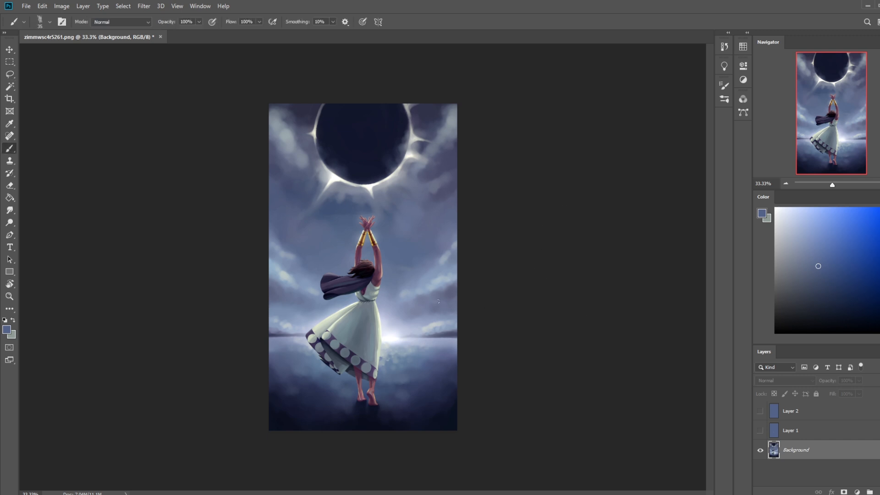
{"action": "left_click", "coordinate": [724, 46]}
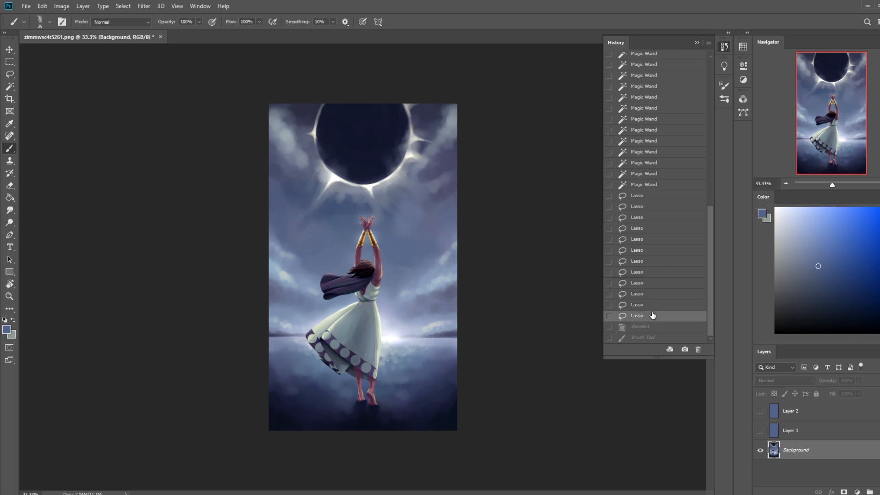
Make Layer 2 visible, set the foreground colour to white and add a new layer above it.
{"action": "left_click", "coordinate": [810, 415]}
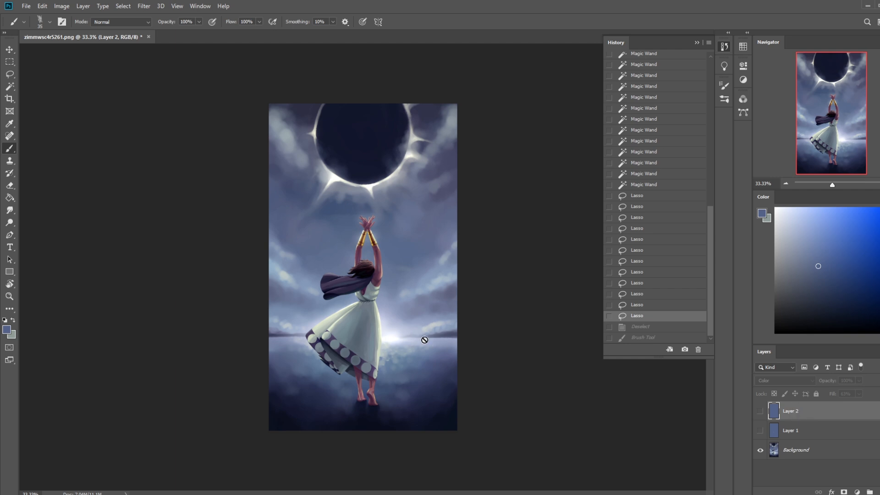
{"action": "left_click", "coordinate": [374, 315]}
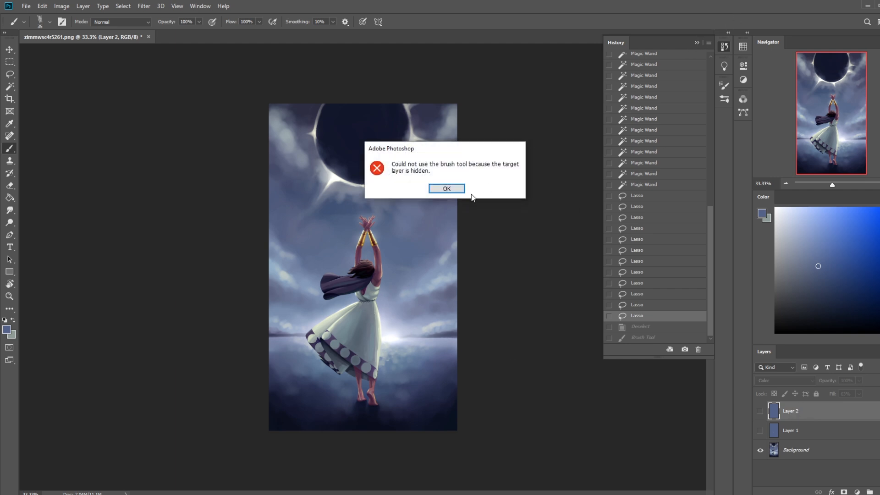
{"action": "left_click", "coordinate": [446, 188]}
{"action": "left_click", "coordinate": [696, 42]}
{"action": "left_click", "coordinate": [760, 411]}
{"action": "left_click_drag", "start_coordinate": [817, 266], "coordinate": [767, 173]}
{"action": "left_click", "coordinate": [877, 492]}
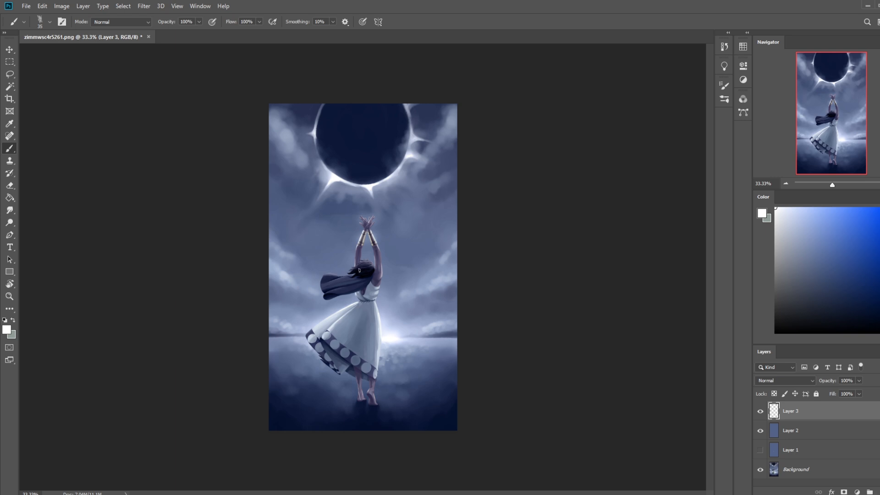
Invert the selection to cover the figure.
{"action": "key", "text": "m"}
{"action": "right_click", "coordinate": [375, 279]}
{"action": "left_click", "coordinate": [394, 291]}
Hide Layer 3 and Layer 2, activate the Background layer and invert the selection back to the figure's surroundings.
{"action": "left_click", "coordinate": [760, 411]}
{"action": "left_click", "coordinate": [760, 430]}
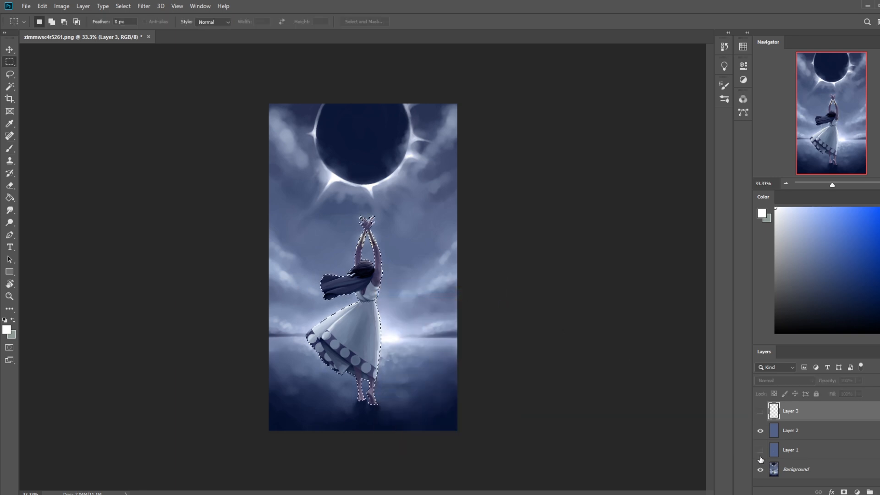
{"action": "left_click", "coordinate": [810, 472]}
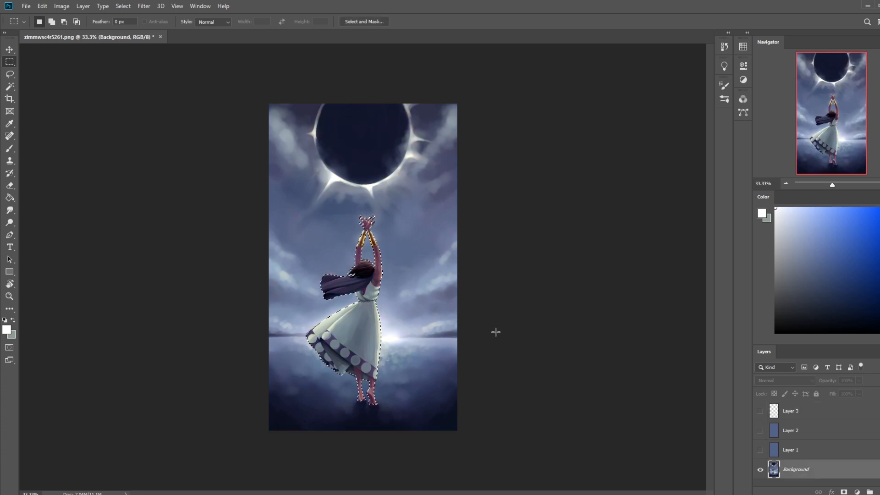
{"action": "right_click", "coordinate": [420, 305]}
{"action": "left_click", "coordinate": [440, 316]}
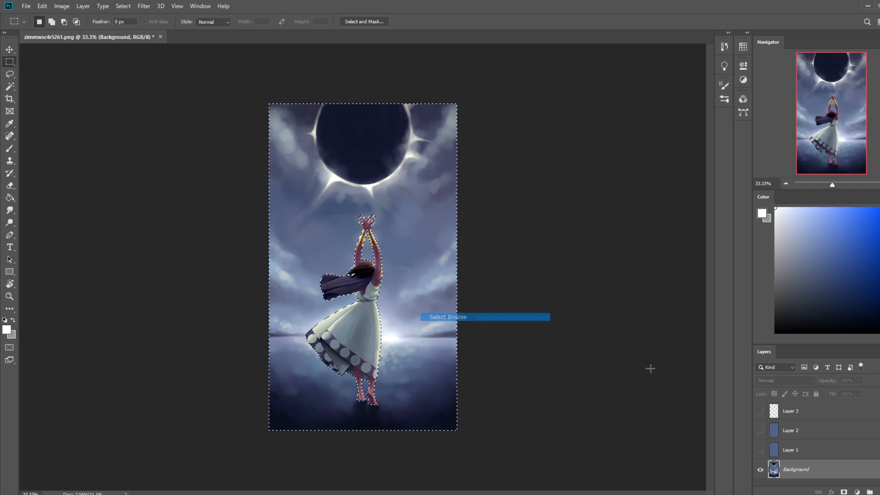
Show both blue overlays, delete the selected surroundings from Layer 1 and Layer 2, and deselect.
{"action": "left_click", "coordinate": [760, 450]}
{"action": "left_click", "coordinate": [761, 431]}
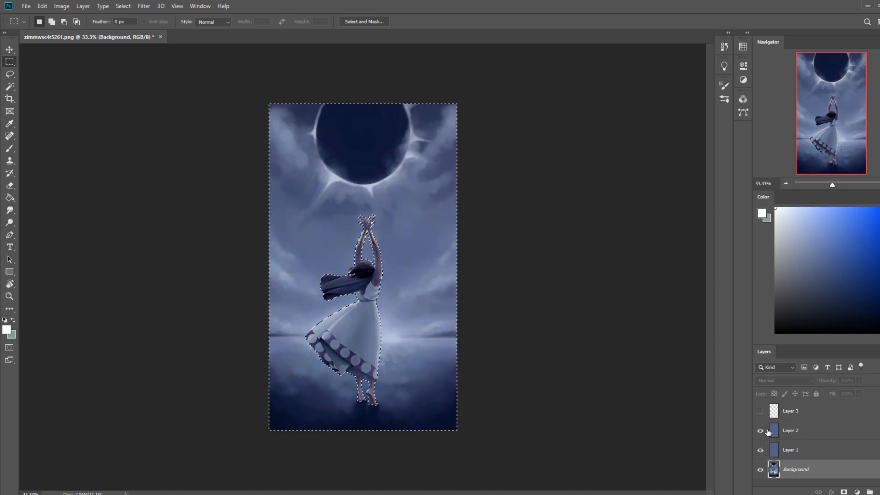
{"action": "left_click", "coordinate": [802, 452]}
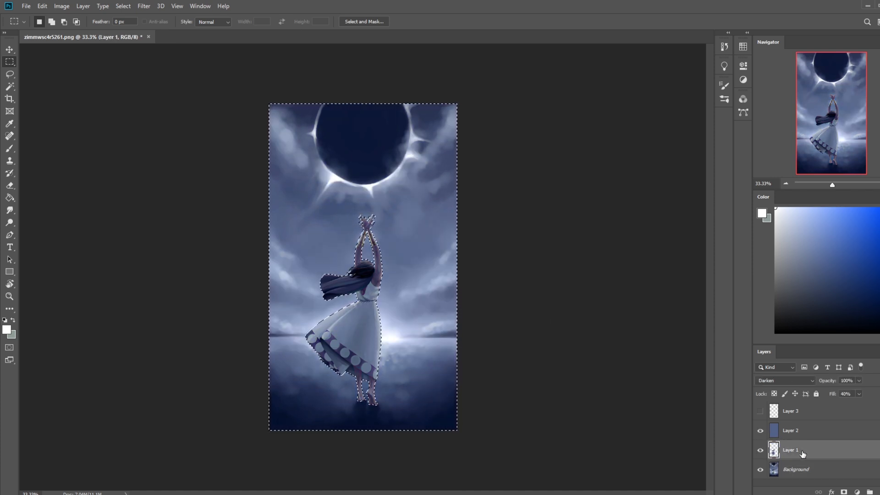
{"action": "left_click", "coordinate": [796, 431]}
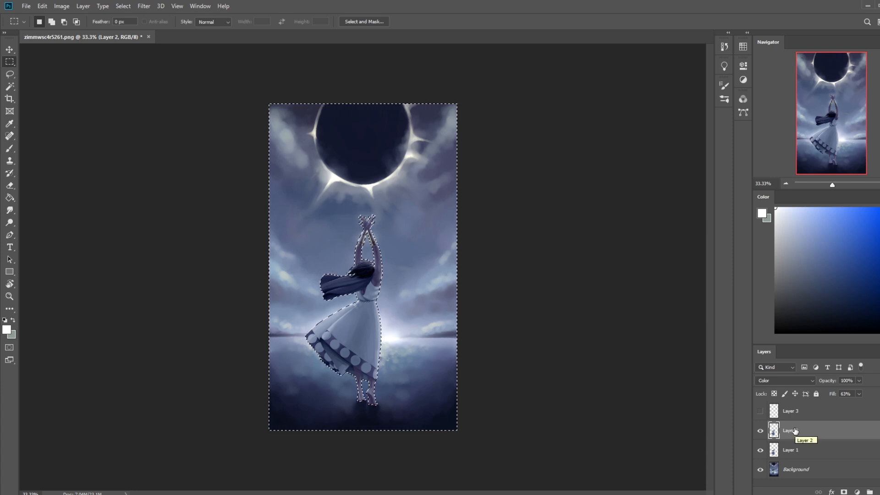
{"action": "right_click", "coordinate": [396, 276]}
{"action": "left_click", "coordinate": [406, 280]}
Toggle the visibility of both overlays to compare the figure with and without the blue tint.
{"action": "left_click", "coordinate": [761, 430]}
{"action": "left_click", "coordinate": [760, 451]}
{"action": "left_click", "coordinate": [761, 450]}
{"action": "left_click", "coordinate": [761, 430]}
Activate the Darken overlay on Layer 1 and adjust its fill.
{"action": "left_click", "coordinate": [813, 453]}
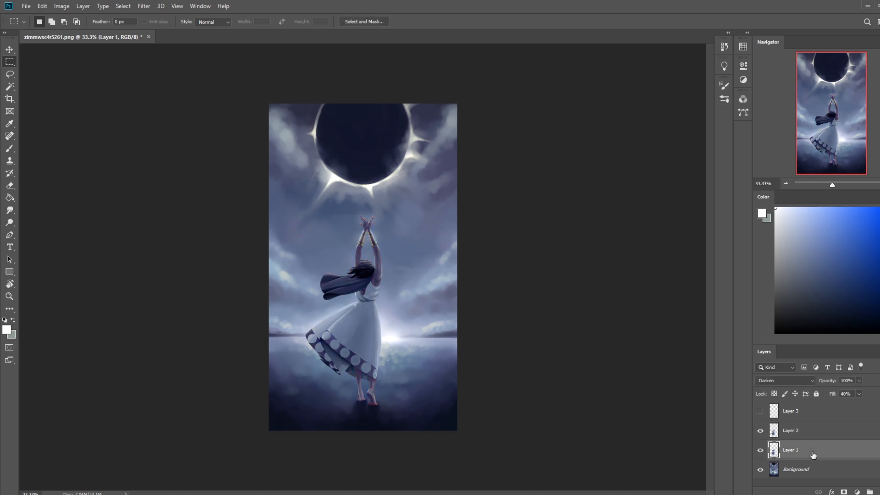
{"action": "key", "text": "ctrl+u"}
{"action": "left_click", "coordinate": [768, 228]}
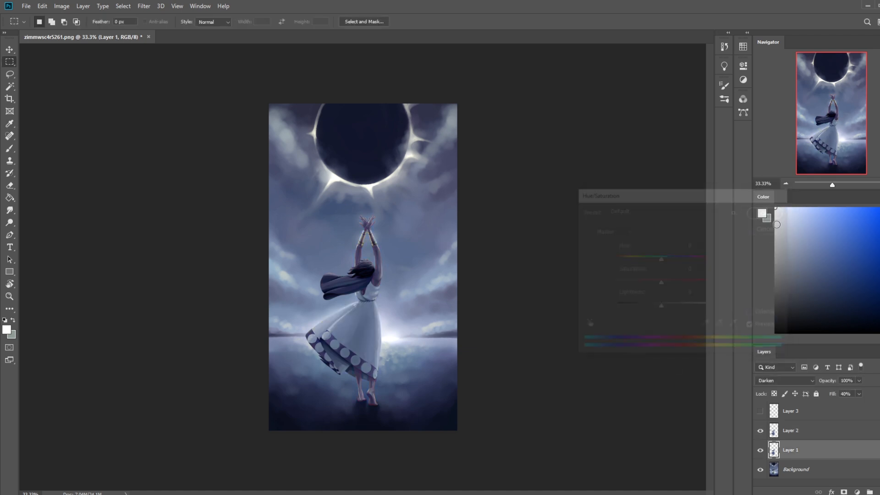
{"action": "left_click", "coordinate": [760, 451]}
{"action": "left_click", "coordinate": [761, 451]}
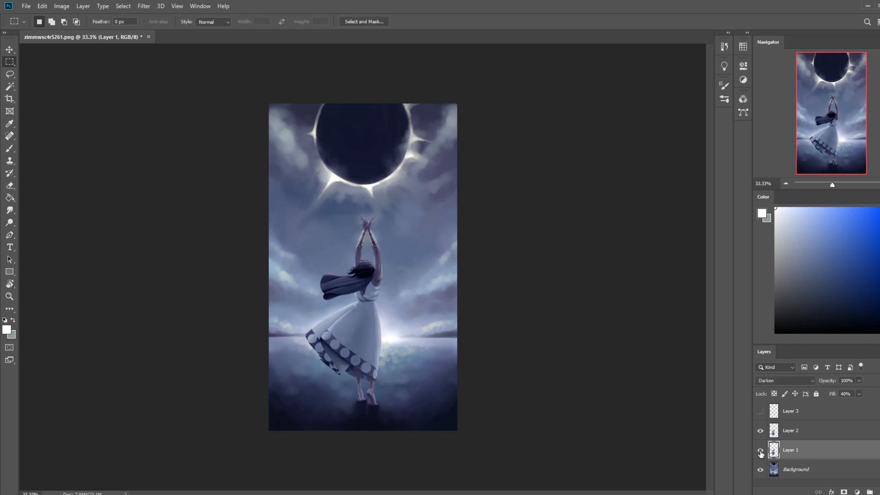
{"action": "left_click", "coordinate": [858, 393]}
{"action": "mouse_move", "coordinate": [859, 405]}
{"action": "left_mouse_down"}
{"action": "mouse_move", "coordinate": [871, 406]}
{"action": "mouse_move", "coordinate": [858, 406]}
{"action": "left_mouse_up"}
Toggle Layer 1's visibility repeatedly to judge how the darkening affects the figure's values.
{"action": "left_click", "coordinate": [760, 450]}
{"action": "left_click", "coordinate": [760, 451]}
{"action": "left_click", "coordinate": [760, 452]}
{"action": "left_click", "coordinate": [760, 452]}
{"action": "left_click", "coordinate": [760, 451]}
{"action": "left_click", "coordinate": [760, 452]}
{"action": "left_click", "coordinate": [760, 451]}
{"action": "left_click", "coordinate": [760, 451]}
{"action": "left_click", "coordinate": [760, 452]}
Hide the Color overlay on Layer 2 and add a new empty layer directly above it.
{"action": "left_click", "coordinate": [762, 435]}
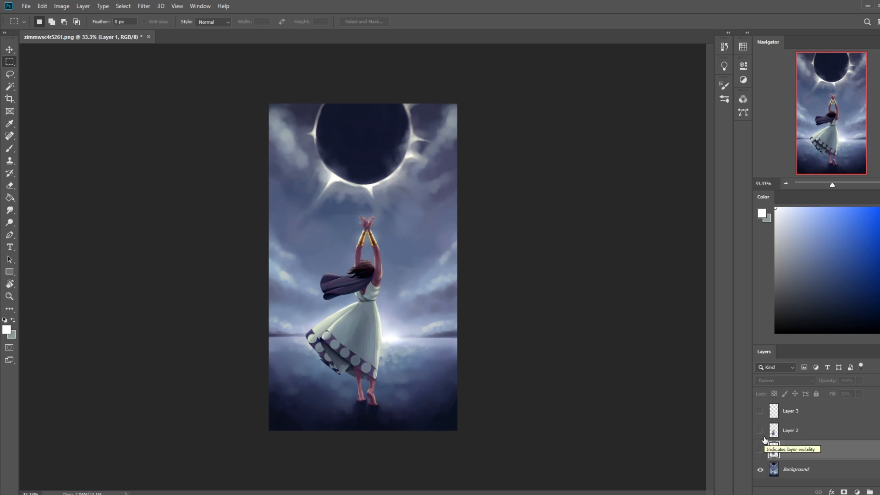
{"action": "left_click", "coordinate": [793, 433]}
{"action": "left_click", "coordinate": [877, 491]}
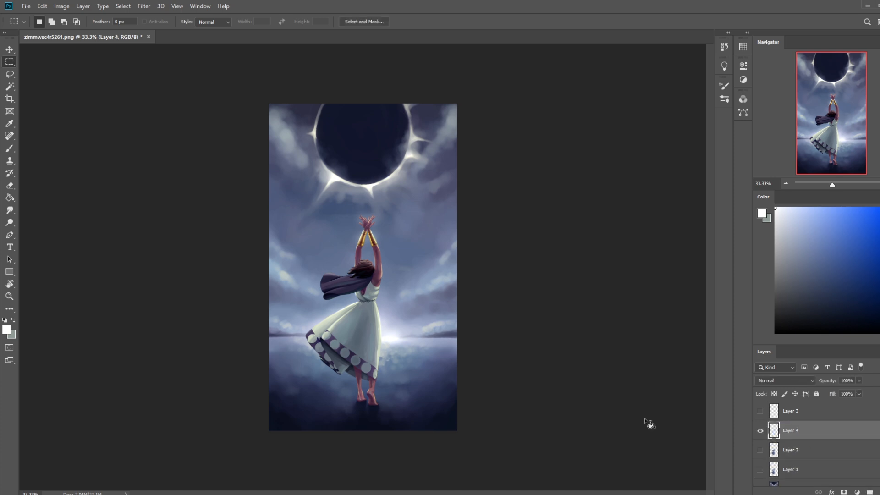
{"action": "key", "text": "g"}
{"action": "left_click", "coordinate": [378, 308]}
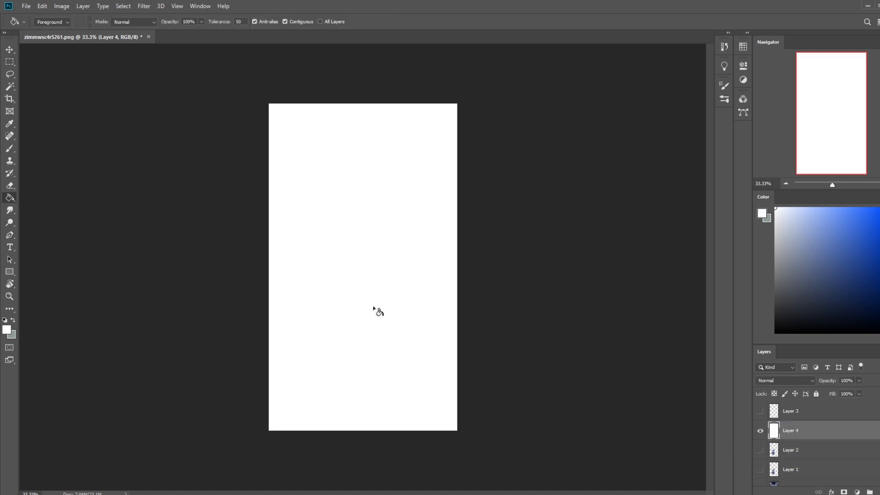
{"action": "key", "text": "ctrl+z"}
{"action": "key", "text": "m"}
{"action": "right_click", "coordinate": [367, 282]}
{"action": "key", "text": "Escape"}
Revert the document history to the second Clear state to bring back the selection around the figure.
{"action": "left_click", "coordinate": [723, 46]}
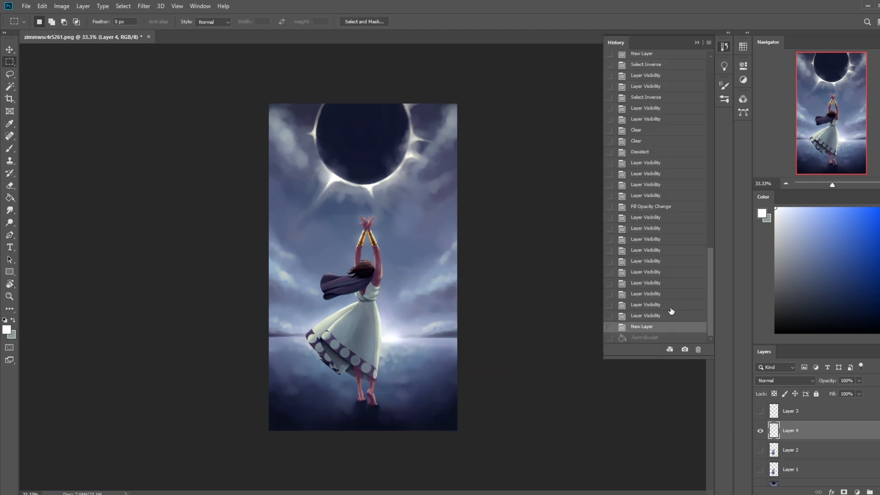
{"action": "left_click", "coordinate": [642, 142]}
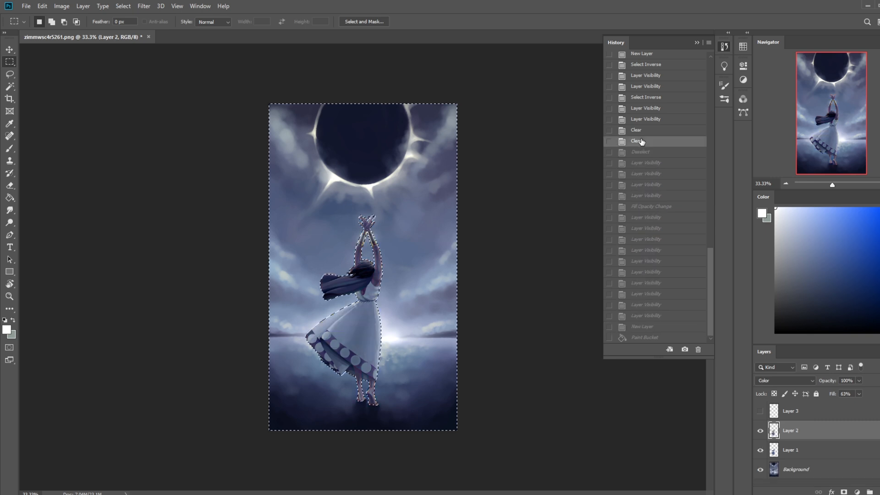
{"action": "left_click", "coordinate": [695, 42]}
{"action": "key", "text": "g"}
{"action": "left_click", "coordinate": [412, 305]}
{"action": "key", "text": "ctrl+z"}
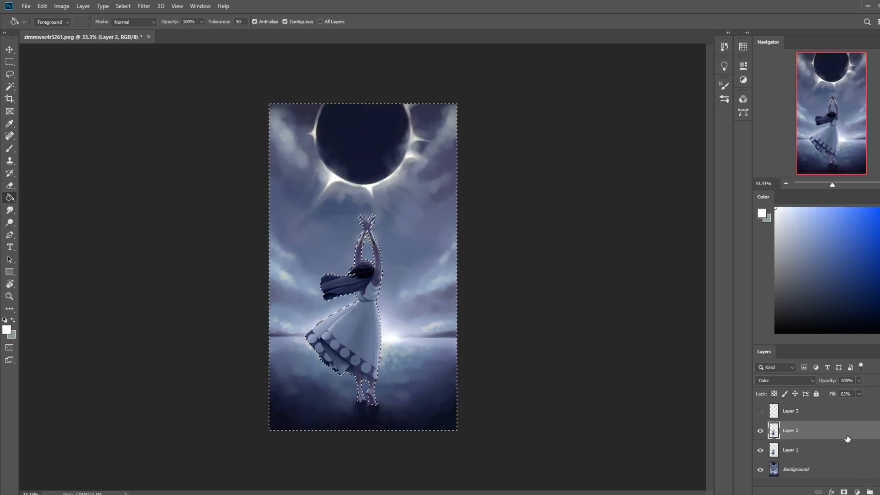
Add a new layer above Layer 3, fill the selected area around the figure with white, and deselect.
{"action": "left_click", "coordinate": [825, 411]}
{"action": "left_click", "coordinate": [856, 491]}
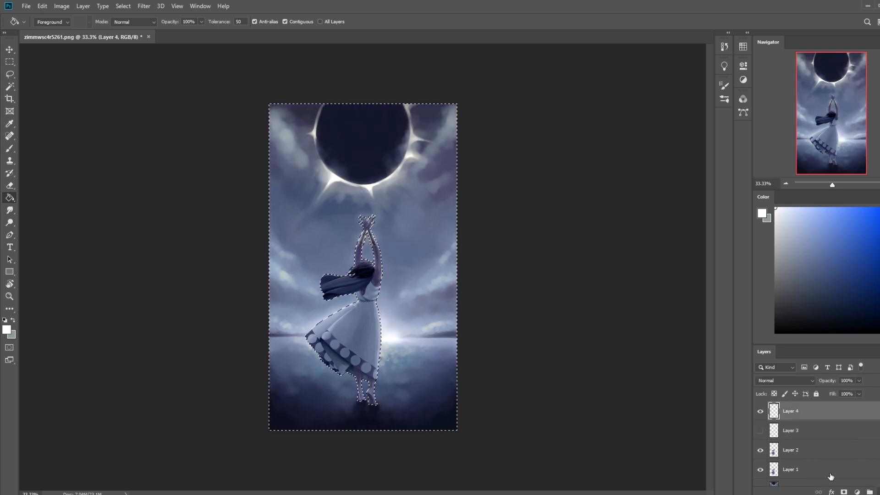
{"action": "left_click", "coordinate": [421, 296]}
{"action": "key", "text": "m"}
{"action": "right_click", "coordinate": [415, 274]}
{"action": "left_click", "coordinate": [504, 277]}
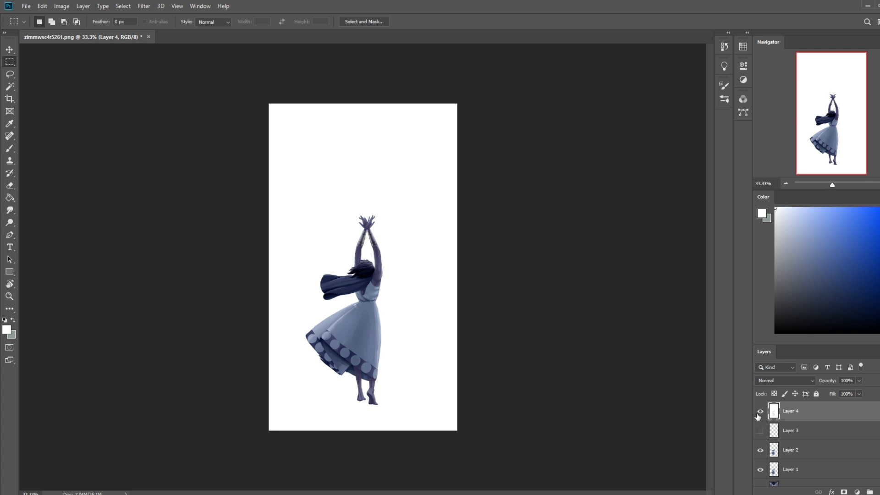
Hide Layer 4 and both blue overlays, leaving only the painting visible, and make Background the active layer.
{"action": "left_click", "coordinate": [760, 411]}
{"action": "left_click", "coordinate": [761, 469]}
{"action": "right_click", "coordinate": [411, 289]}
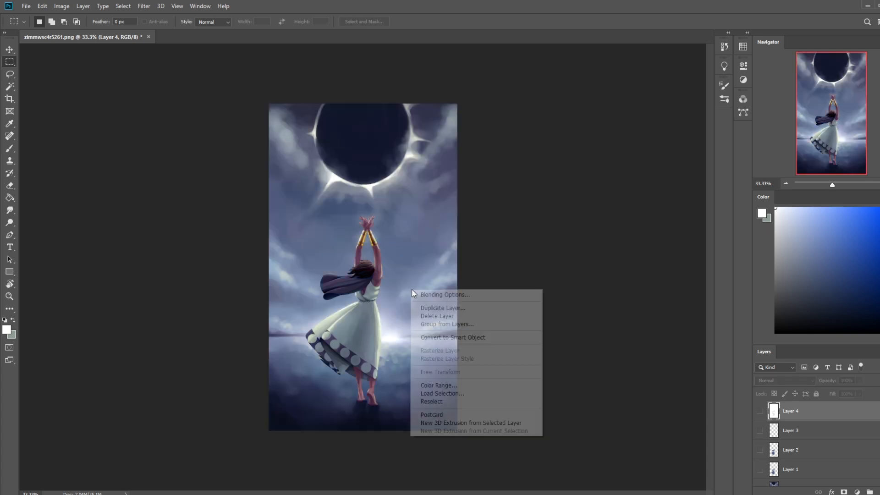
{"action": "left_click", "coordinate": [514, 232]}
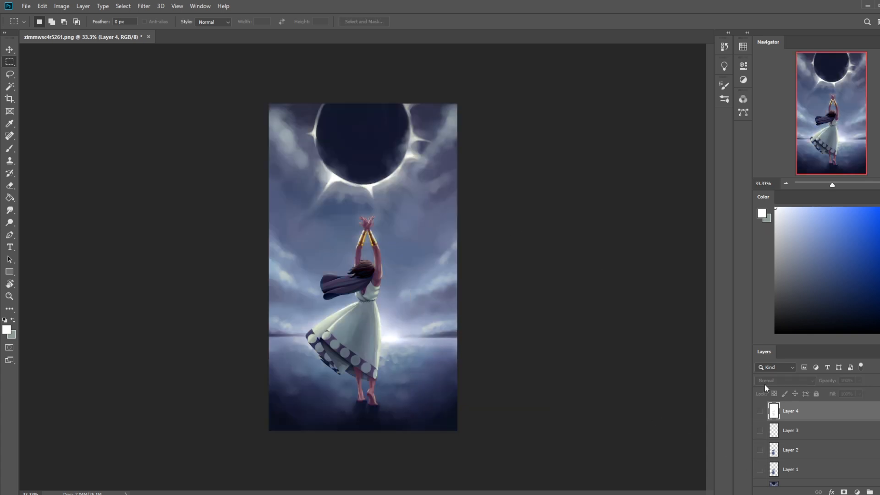
{"action": "scroll", "coordinate": [833, 441], "scroll_direction": "down", "scroll_amount": 1}
{"action": "left_click", "coordinate": [826, 477]}
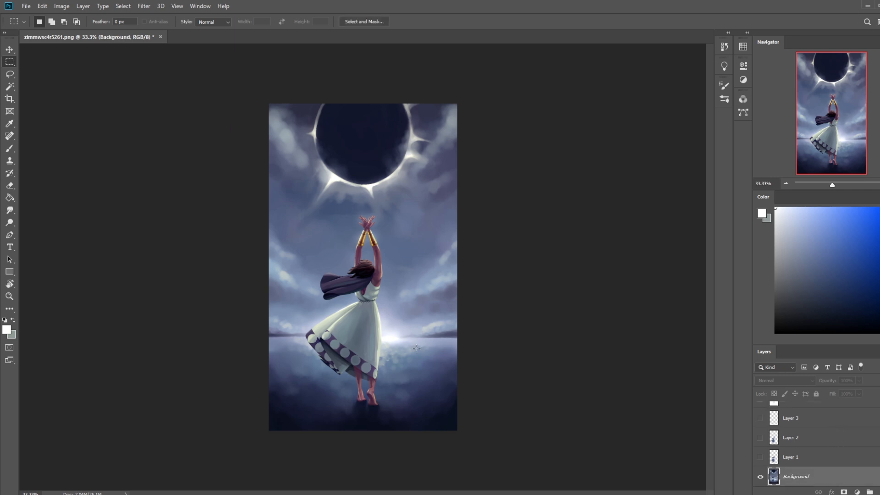
{"action": "right_click", "coordinate": [365, 303]}
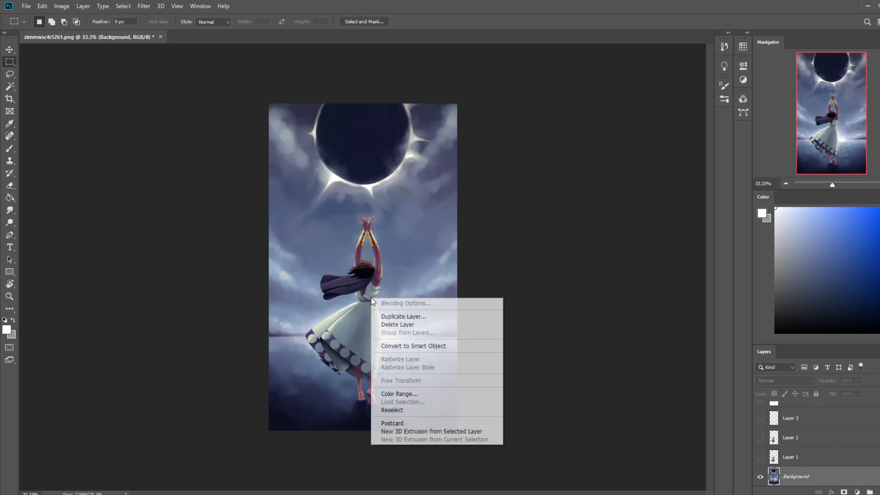
{"action": "left_click", "coordinate": [521, 258]}
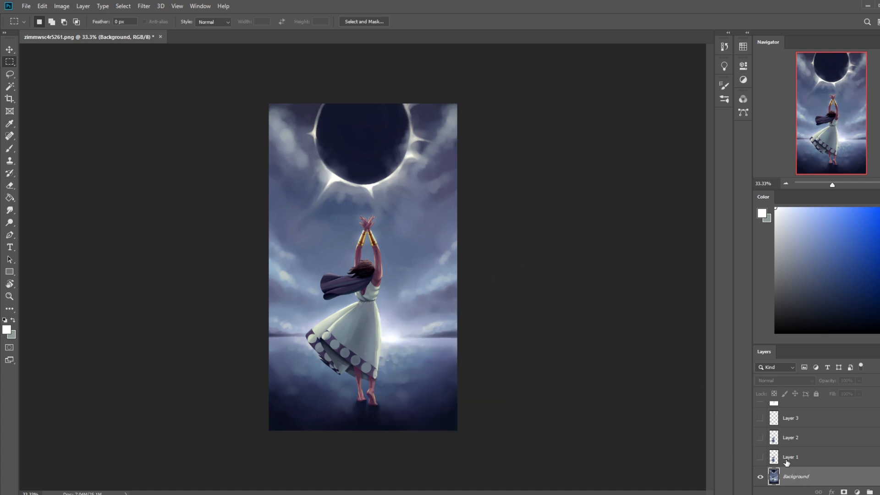
Load the white area of Layer 4 as a selection around the figure and keep that layer hidden.
{"action": "left_click", "coordinate": [796, 405]}
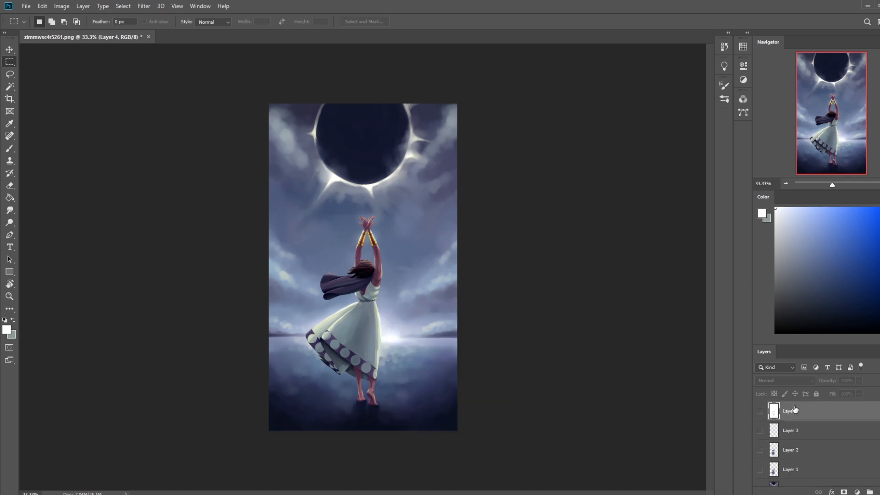
{"action": "key", "text": "ctrl+a"}
{"action": "left_click", "coordinate": [760, 411]}
{"action": "key", "text": "v"}
{"action": "left_click", "coordinate": [771, 416], "text": "ctrl"}
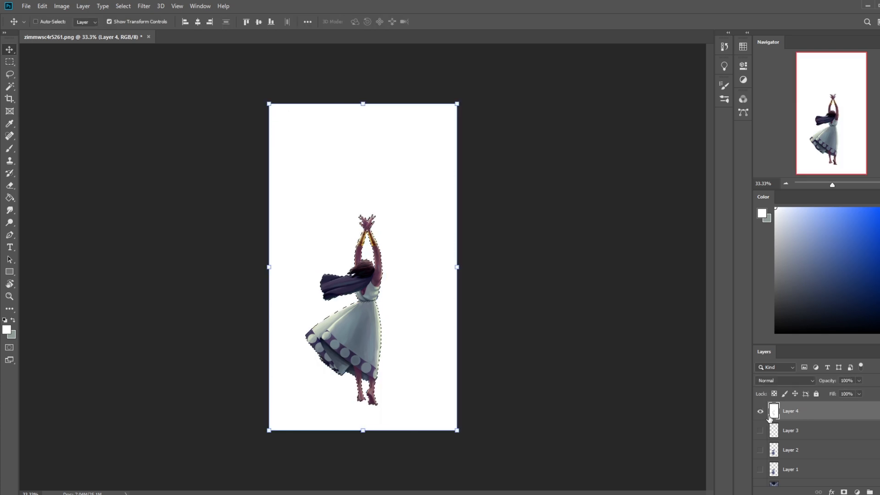
{"action": "left_click", "coordinate": [760, 411]}
{"action": "scroll", "coordinate": [778, 440], "scroll_direction": "down", "scroll_amount": 1}
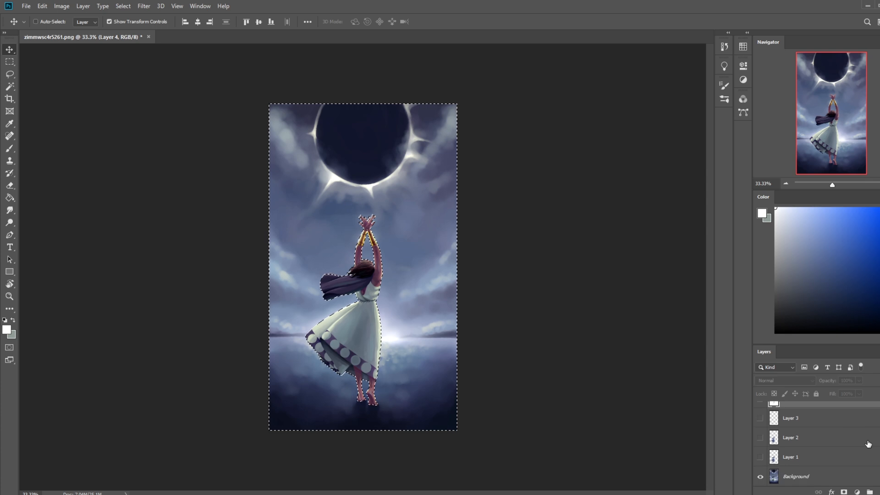
Lighten the selected surroundings on Background with Hue/Saturation, setting lightness to +13 and raising the saturation slightly.
{"action": "key", "text": "m"}
{"action": "right_click", "coordinate": [362, 286]}
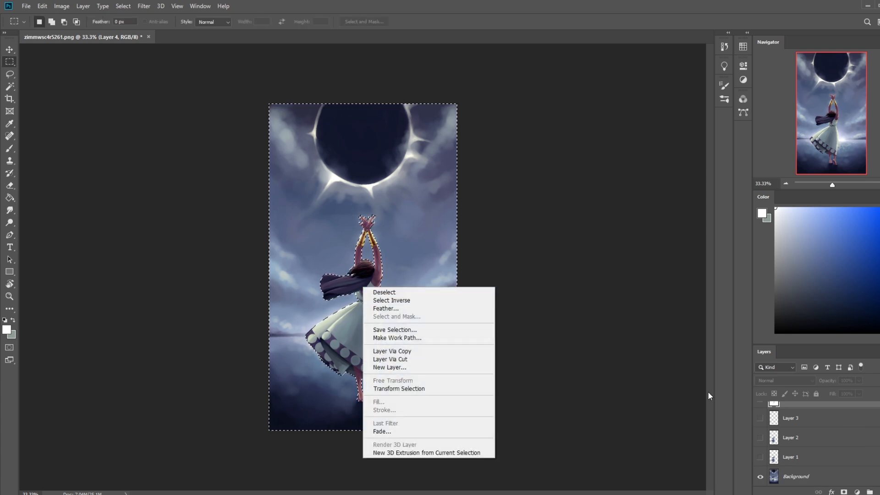
{"action": "left_click", "coordinate": [825, 478]}
{"action": "left_click", "coordinate": [819, 481]}
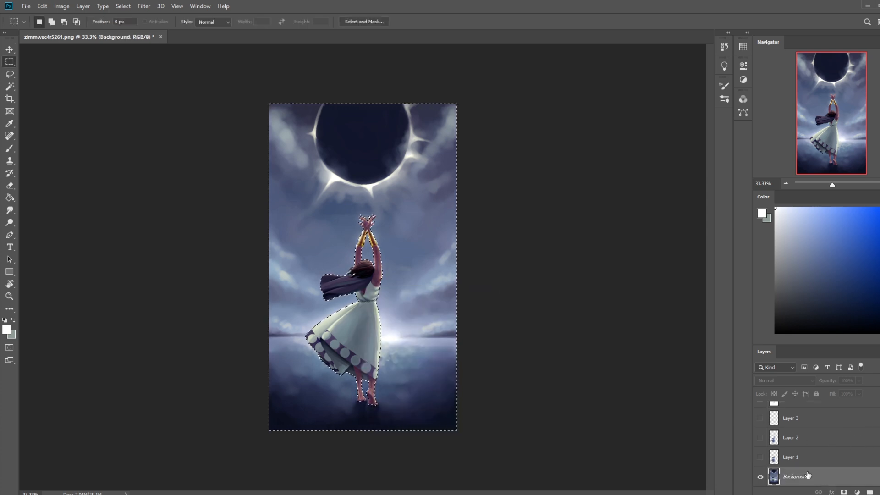
{"action": "key", "text": "ctrl+u"}
{"action": "left_click_drag", "start_coordinate": [661, 307], "coordinate": [669, 311]}
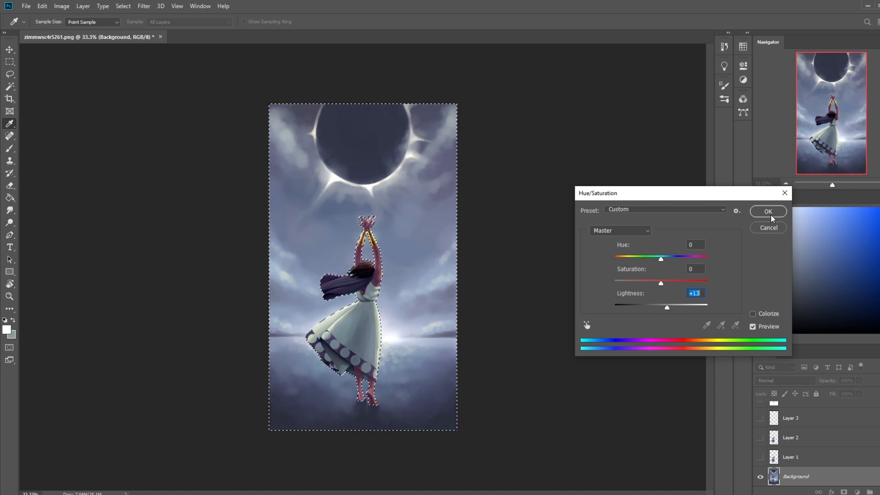
{"action": "left_click_drag", "start_coordinate": [663, 285], "coordinate": [671, 285]}
{"action": "left_click", "coordinate": [763, 212]}
Brighten the highlights of the selected surroundings with Levels by lowering the white input level slightly.
{"action": "key", "text": "ctrl+l"}
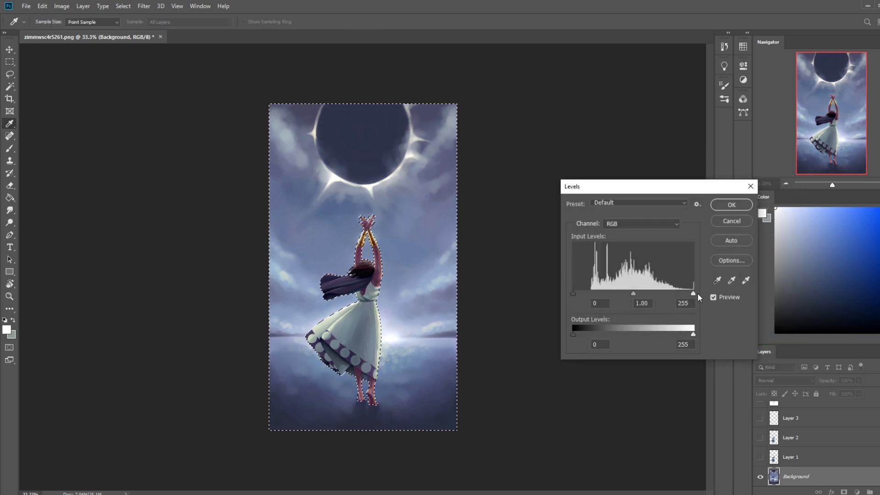
{"action": "left_click_drag", "start_coordinate": [693, 293], "coordinate": [688, 294]}
{"action": "left_click", "coordinate": [738, 204]}
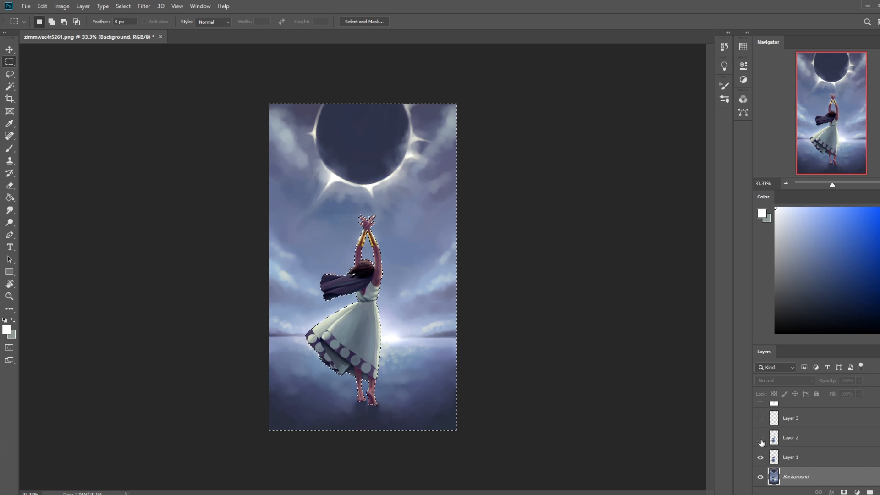
Show the Layer 1 and Layer 2 overlays again over the figure.
{"action": "left_click", "coordinate": [759, 458]}
{"action": "left_click", "coordinate": [759, 438]}
{"action": "left_click", "coordinate": [811, 445]}
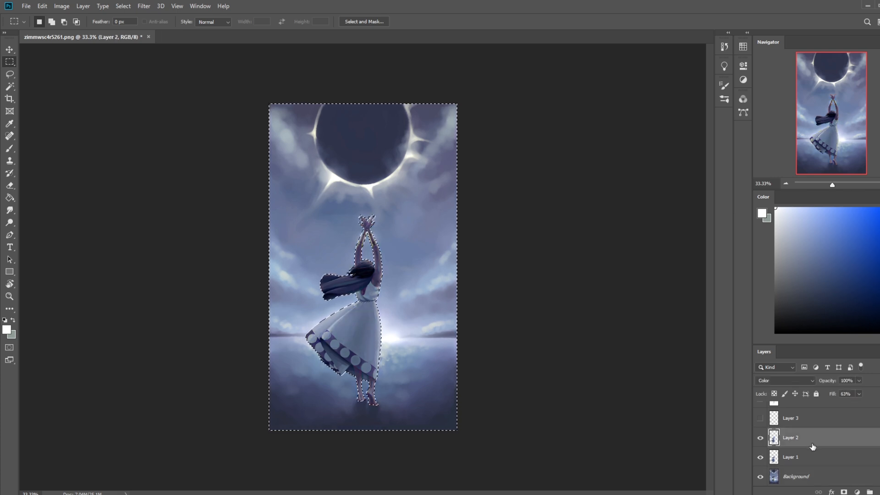
{"action": "left_click", "coordinate": [801, 457]}
Make Background active and invert the selection so that only the figure is selected.
{"action": "left_click", "coordinate": [804, 477]}
{"action": "right_click", "coordinate": [358, 292]}
{"action": "left_click", "coordinate": [387, 311]}
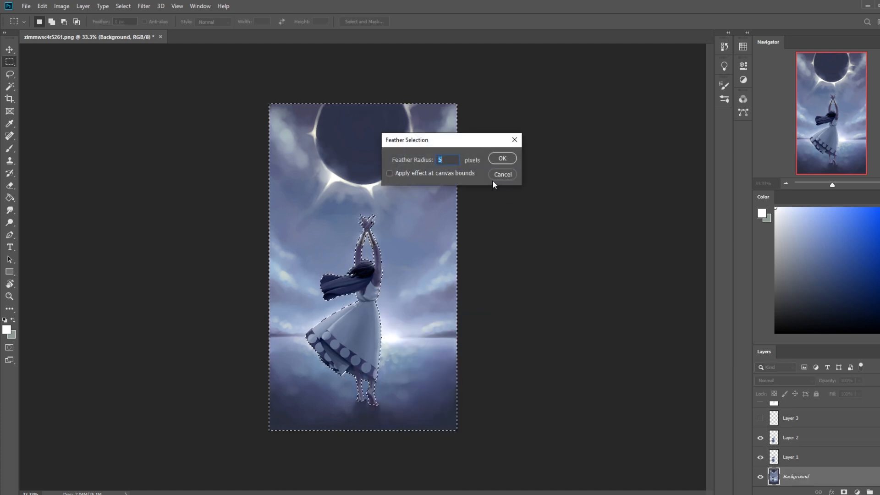
{"action": "left_click", "coordinate": [504, 173]}
{"action": "right_click", "coordinate": [362, 323]}
{"action": "left_click", "coordinate": [389, 334]}
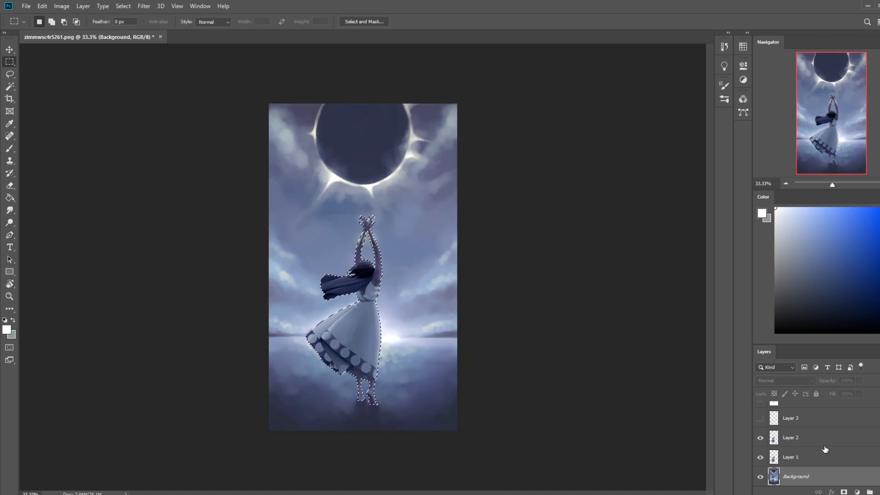
Darken the selected figure on Background with Hue/Saturation, setting lightness to -44.
{"action": "key", "text": "ctrl+u"}
{"action": "left_click_drag", "start_coordinate": [660, 307], "coordinate": [639, 306]}
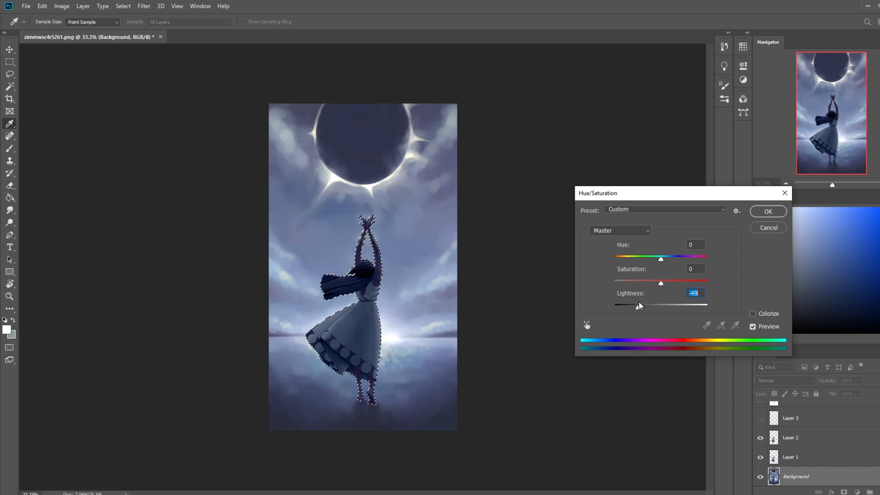
{"action": "key", "text": "BackSpace"}
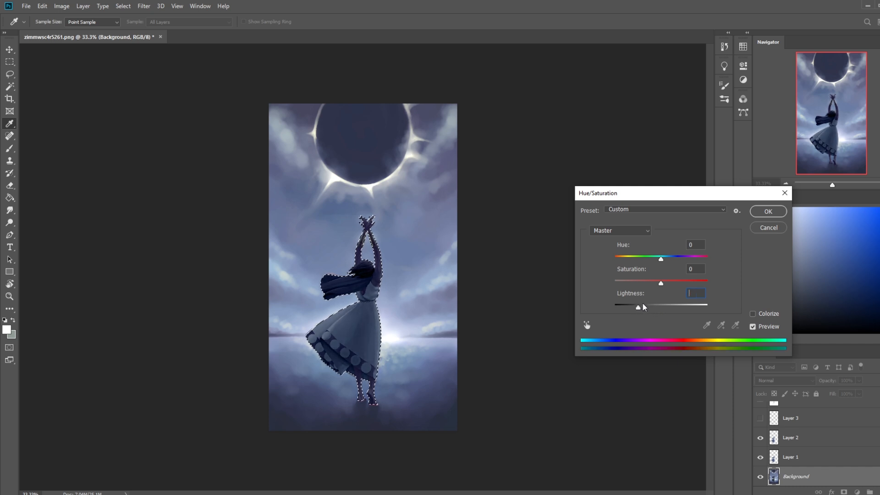
{"action": "left_click", "coordinate": [771, 212]}
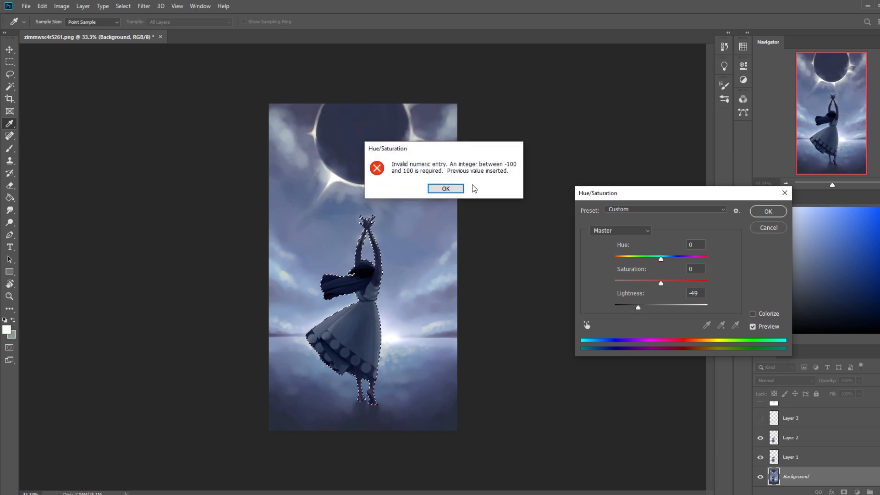
{"action": "key", "text": "Return"}
{"action": "key", "text": "BackSpace"}
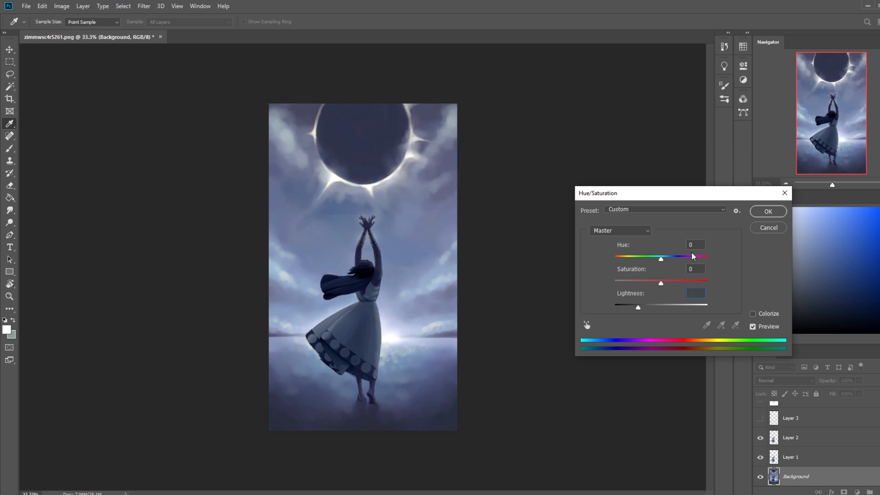
{"action": "left_click", "coordinate": [638, 306]}
{"action": "left_click", "coordinate": [447, 190]}
{"action": "left_click_drag", "start_coordinate": [637, 307], "coordinate": [641, 307]}
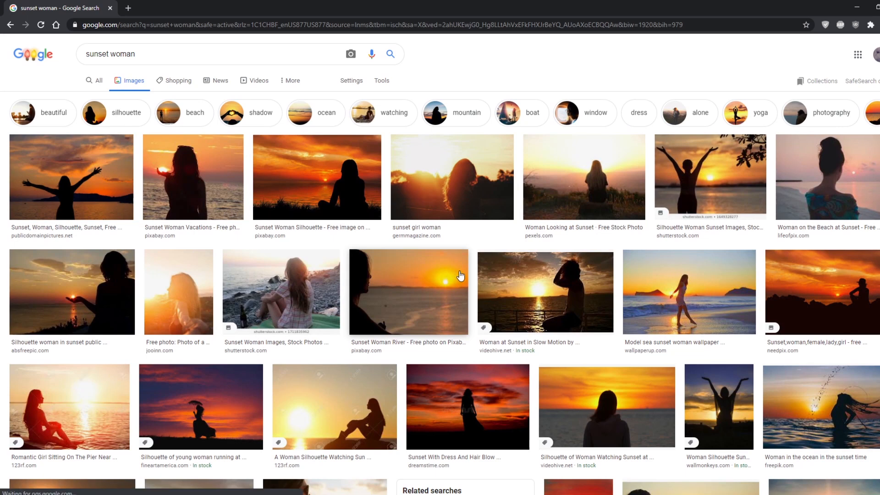
Examine the "Model sea sunset woman wallpaper" photo and its related images in Google Images for backlit-figure values, and return to Photoshop.
{"action": "left_click", "coordinate": [727, 311]}
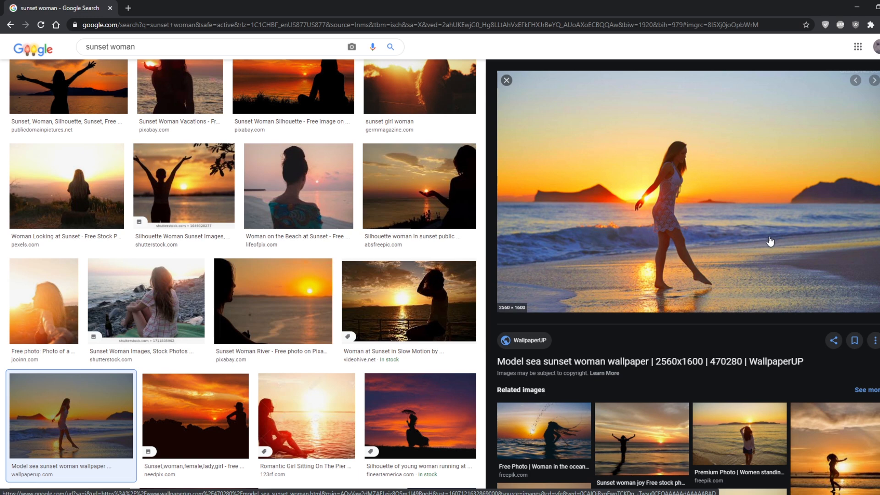
{"action": "scroll", "coordinate": [769, 242], "scroll_direction": "down", "scroll_amount": 4}
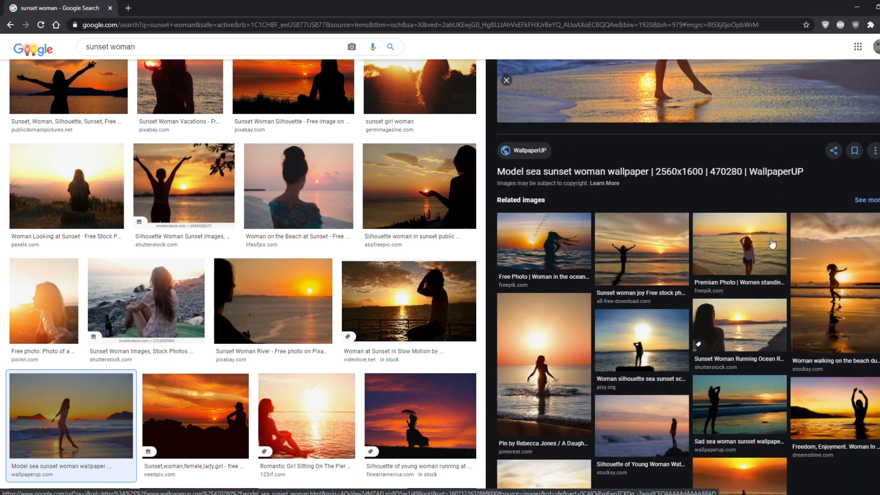
{"action": "scroll", "coordinate": [772, 244], "scroll_direction": "up", "scroll_amount": 6}
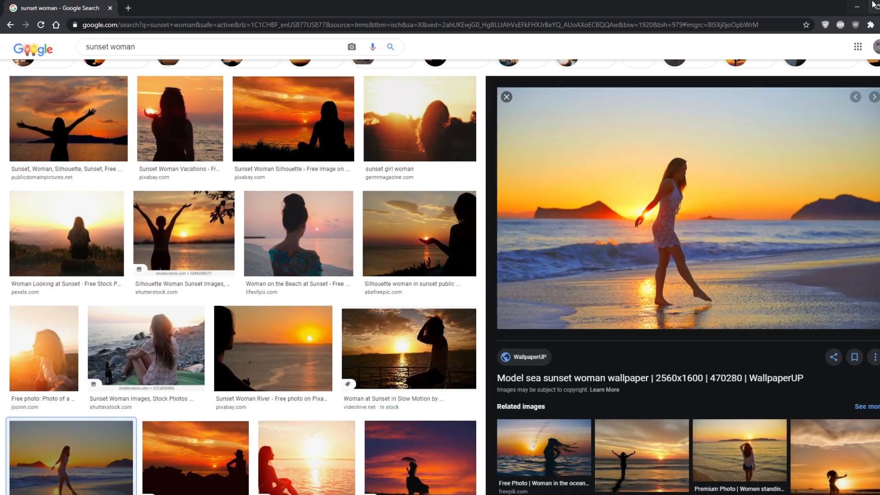
{"action": "left_click", "coordinate": [872, 5]}
{"action": "left_click", "coordinate": [805, 29]}
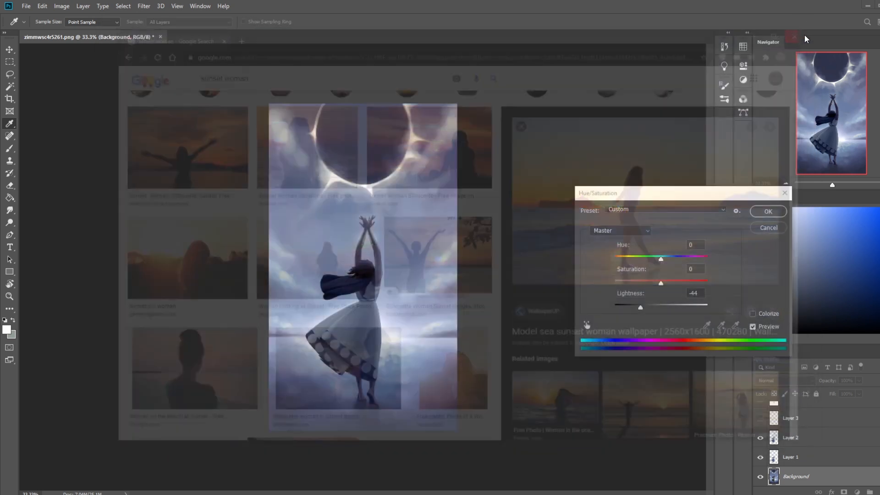
Apply the figure's darkening, reload Layer 4's white area as a selection of the surroundings, and hide that layer.
{"action": "left_click", "coordinate": [766, 213]}
{"action": "scroll", "coordinate": [806, 412], "scroll_direction": "up", "scroll_amount": 1}
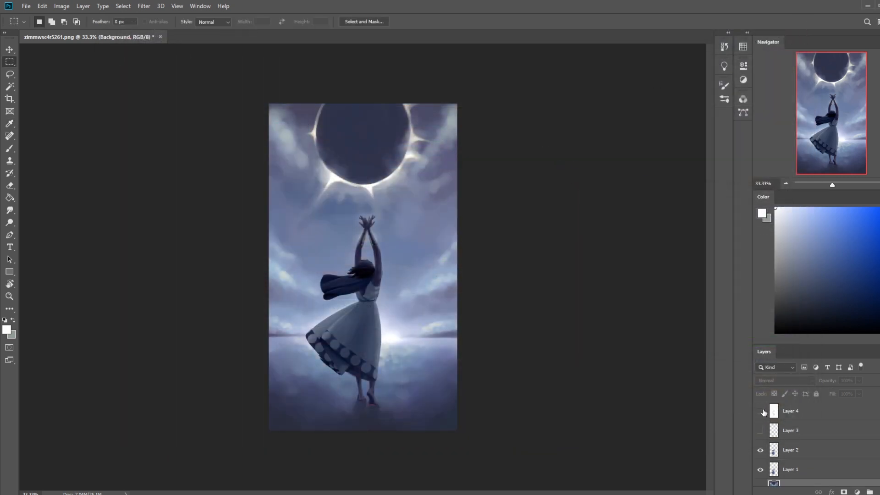
{"action": "left_click", "coordinate": [763, 412]}
{"action": "left_click", "coordinate": [798, 412]}
{"action": "key", "text": "ctrl+a"}
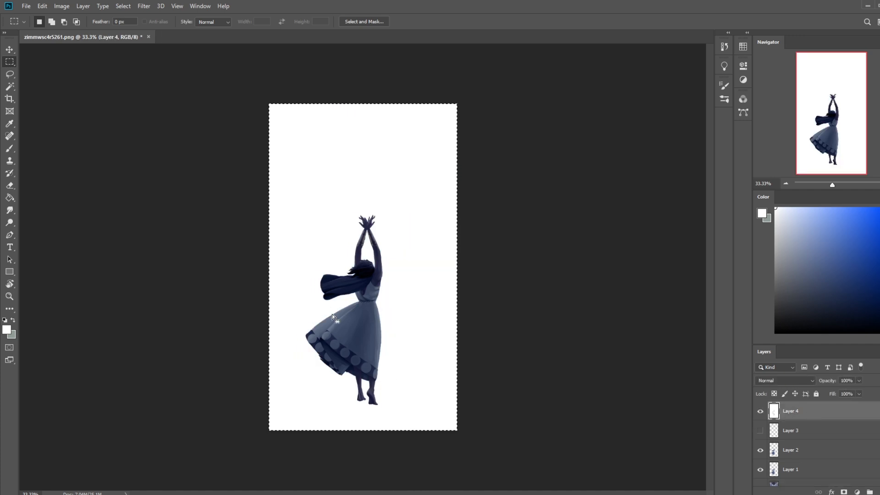
{"action": "right_click", "coordinate": [344, 294]}
{"action": "left_click", "coordinate": [376, 307]}
{"action": "key", "text": "v"}
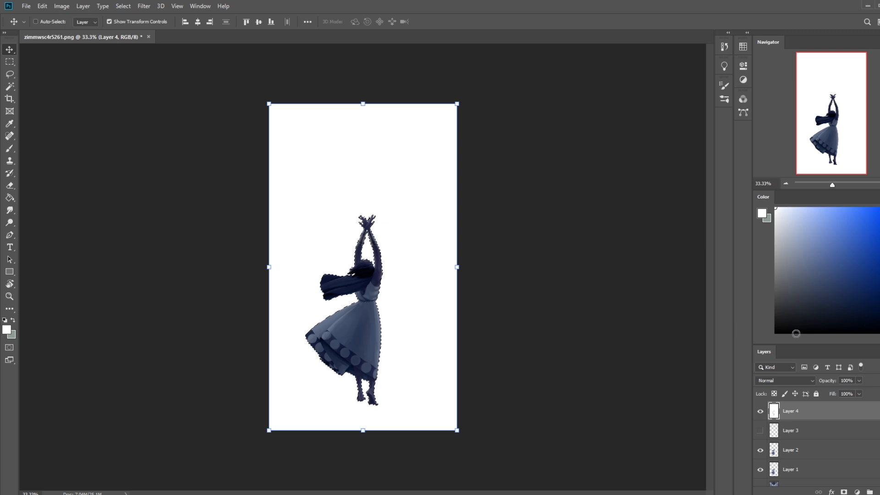
{"action": "left_click", "coordinate": [760, 411]}
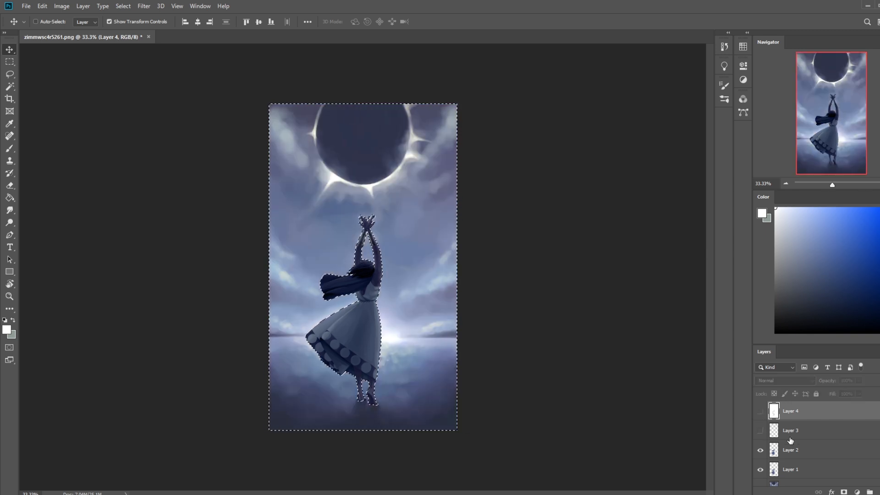
Make Background active and adjust the selected surroundings with Hue/Saturation, setting saturation to +26 and lightness to +8.
{"action": "scroll", "coordinate": [811, 477], "scroll_direction": "down", "scroll_amount": 1}
{"action": "left_click", "coordinate": [812, 480]}
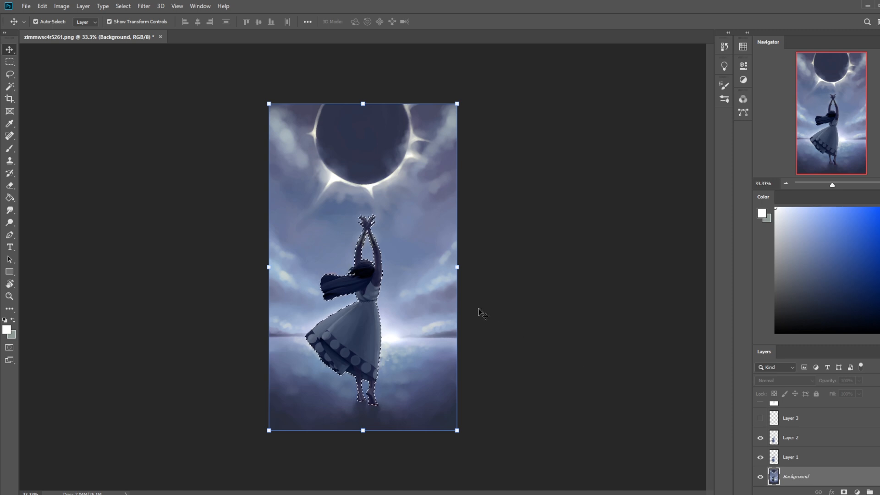
{"action": "key", "text": "ctrl+u"}
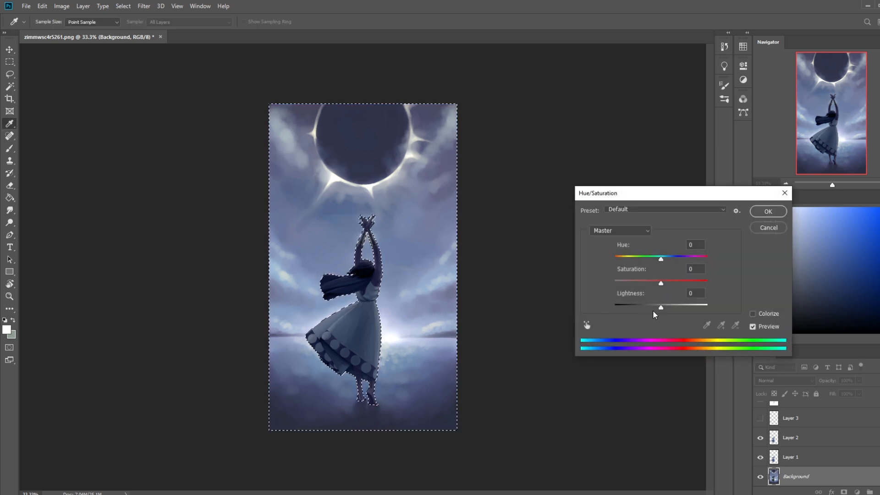
{"action": "left_click_drag", "start_coordinate": [660, 307], "coordinate": [672, 286]}
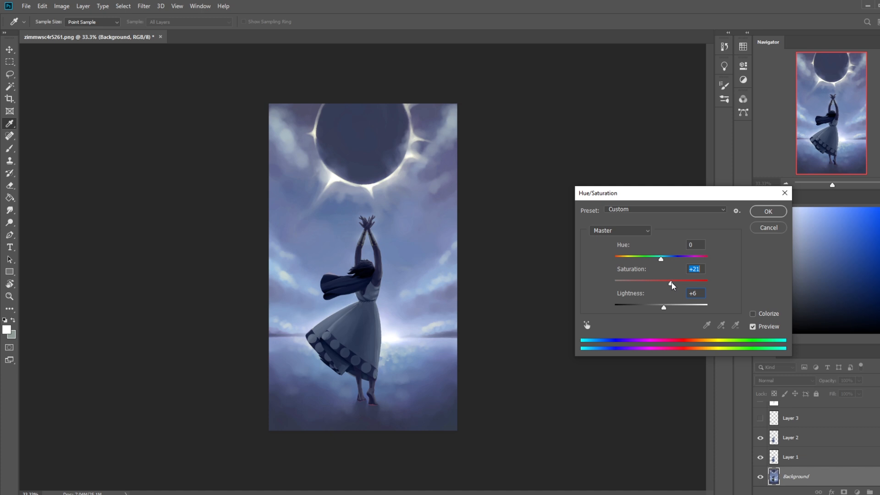
{"action": "left_click_drag", "start_coordinate": [662, 309], "coordinate": [674, 287]}
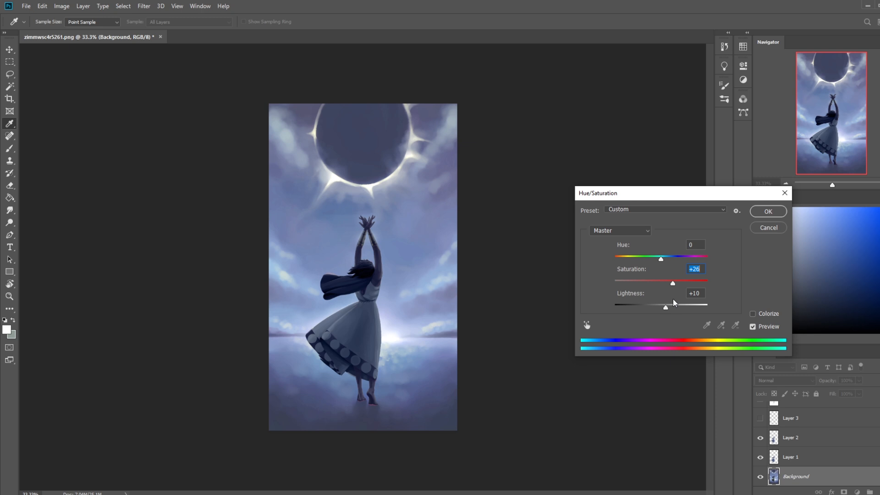
{"action": "left_click_drag", "start_coordinate": [666, 307], "coordinate": [664, 307]}
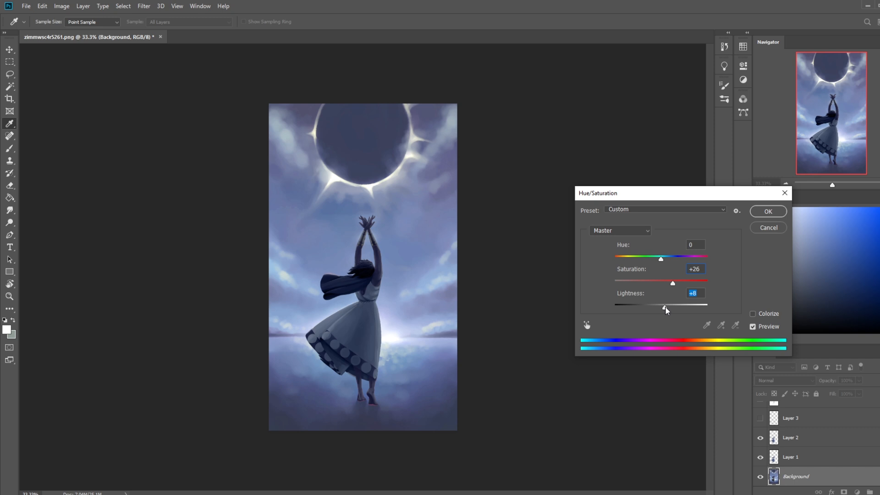
{"action": "left_click", "coordinate": [768, 211]}
Brighten the selected surroundings with Levels, setting the white input level to 235, and clear the selection.
{"action": "key", "text": "ctrl+l"}
{"action": "left_click_drag", "start_coordinate": [692, 292], "coordinate": [685, 294]}
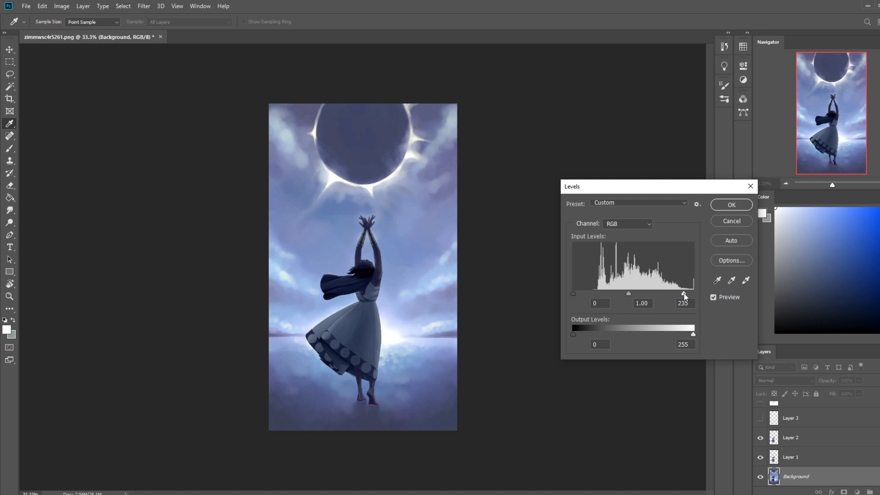
{"action": "left_click", "coordinate": [735, 205]}
{"action": "key", "text": "v"}
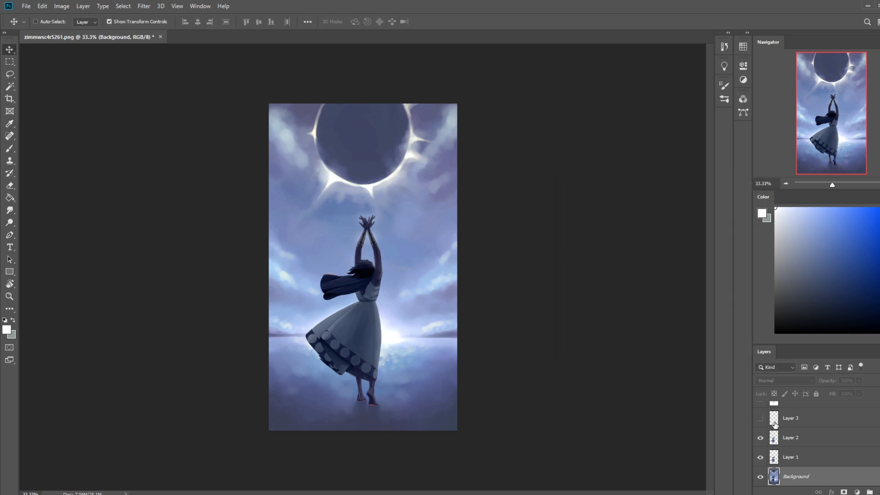
Compare the painting with Background, Layer 1 and Layer 2 switched off and on, ending with a close view of the unfiltered figure.
{"action": "left_click", "coordinate": [760, 477]}
{"action": "left_click", "coordinate": [760, 477]}
{"action": "left_click", "coordinate": [760, 457]}
{"action": "left_click", "coordinate": [760, 457]}
{"action": "left_click", "coordinate": [760, 438]}
{"action": "left_click", "coordinate": [758, 458]}
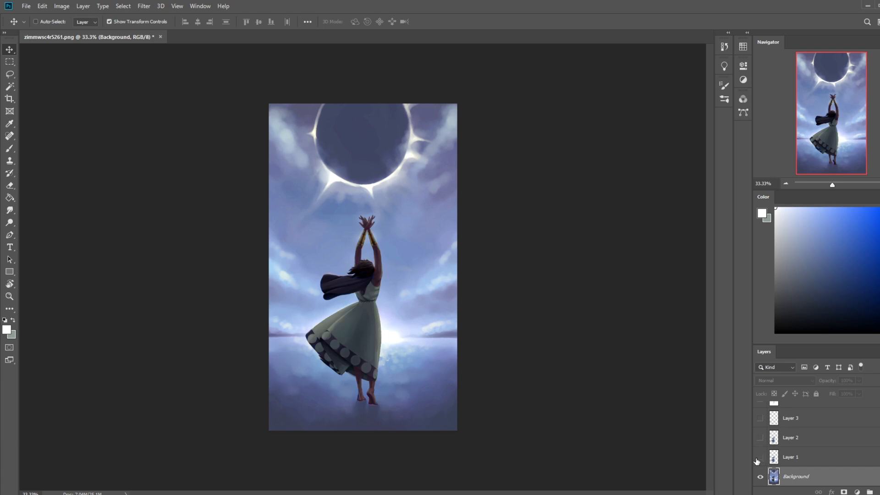
{"action": "key", "text": "ctrl+equal"}
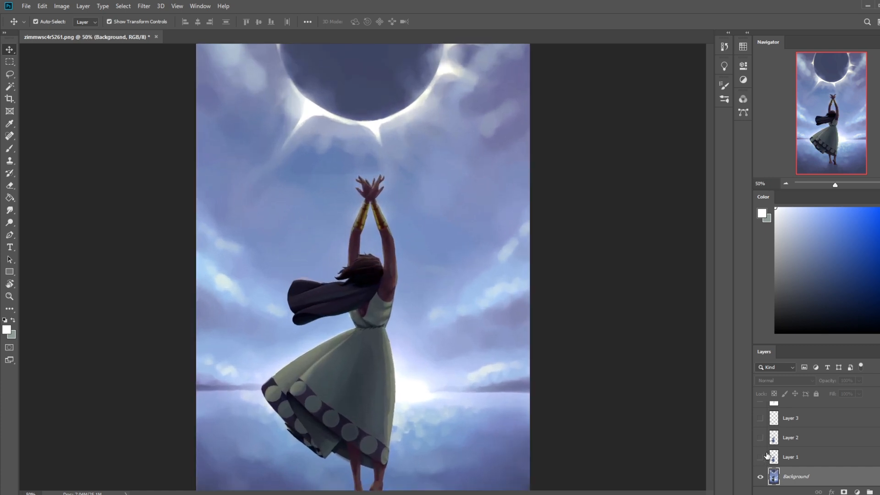
{"action": "left_click_drag", "start_coordinate": [315, 408], "coordinate": [403, 284]}
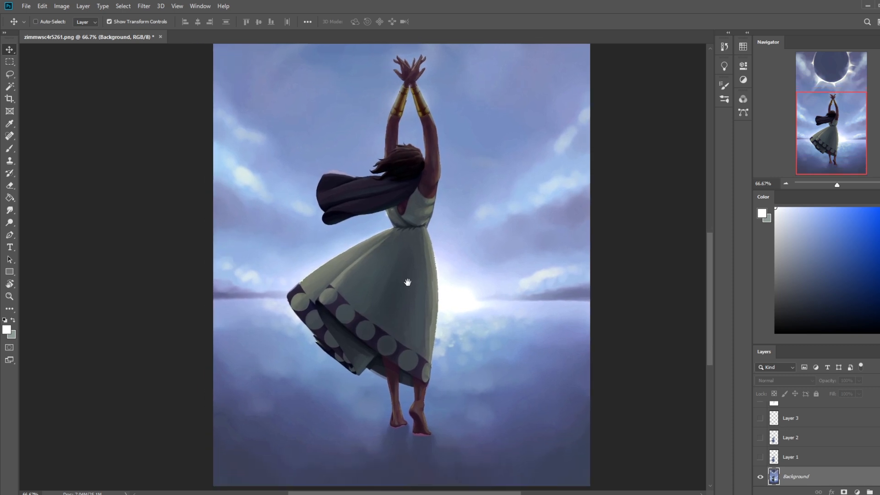
Compare the figure with and without Layer 1 and Layer 2, and inspect both layers' blend modes and fill values.
{"action": "left_click", "coordinate": [759, 458]}
{"action": "left_click", "coordinate": [760, 458]}
{"action": "left_click", "coordinate": [760, 458]}
{"action": "left_click", "coordinate": [759, 458]}
{"action": "left_click", "coordinate": [759, 458]}
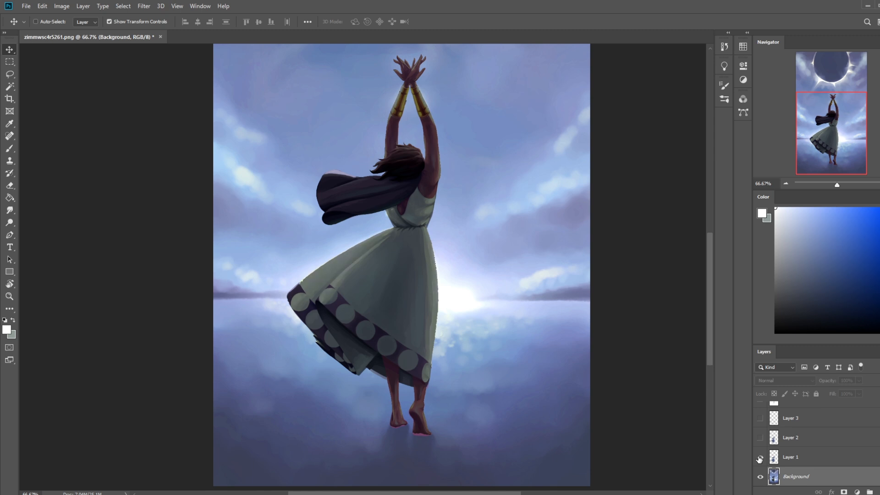
{"action": "left_click", "coordinate": [760, 438]}
{"action": "left_click", "coordinate": [799, 460]}
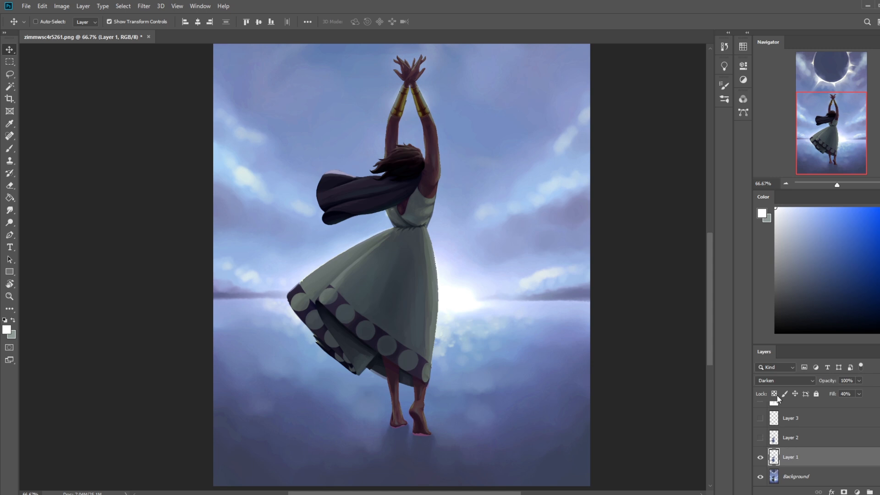
{"action": "left_click", "coordinate": [760, 438]}
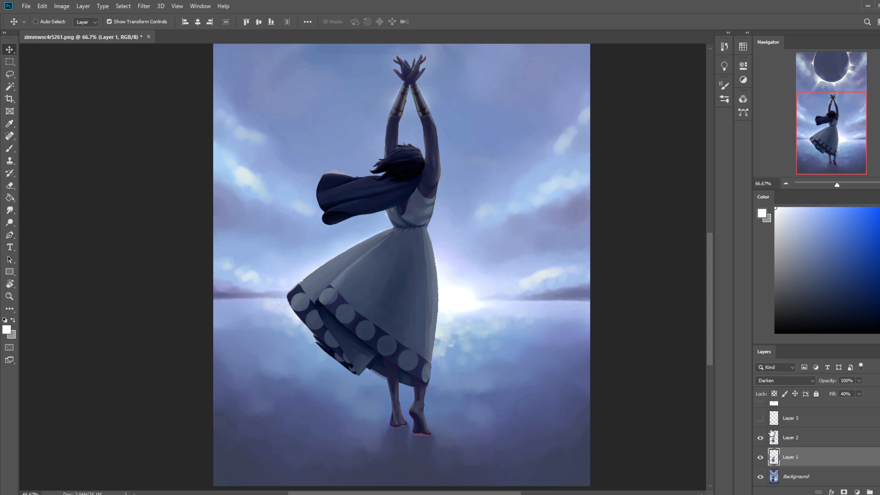
{"action": "left_click", "coordinate": [805, 439]}
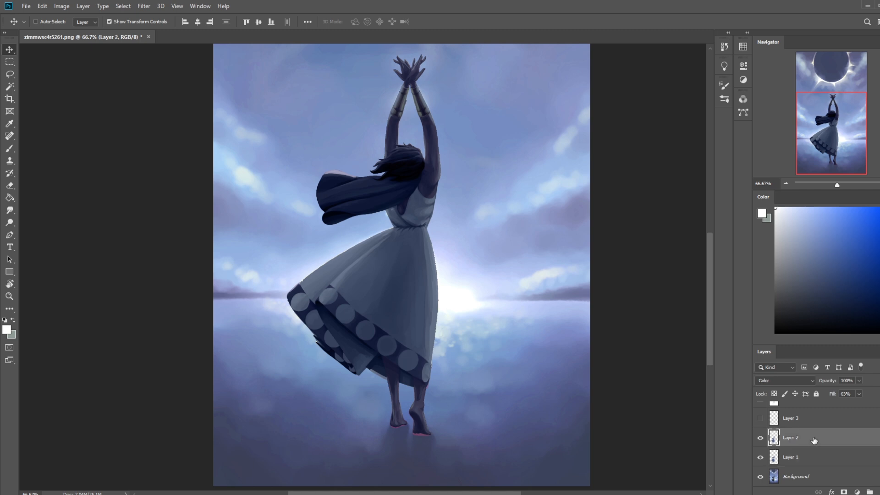
View the whole painting and compare it without and with the Layer 1 and Layer 2 tints, leaving both layers visible.
{"action": "key", "text": "ctrl+minus"}
{"action": "key", "text": "ctrl+minus"}
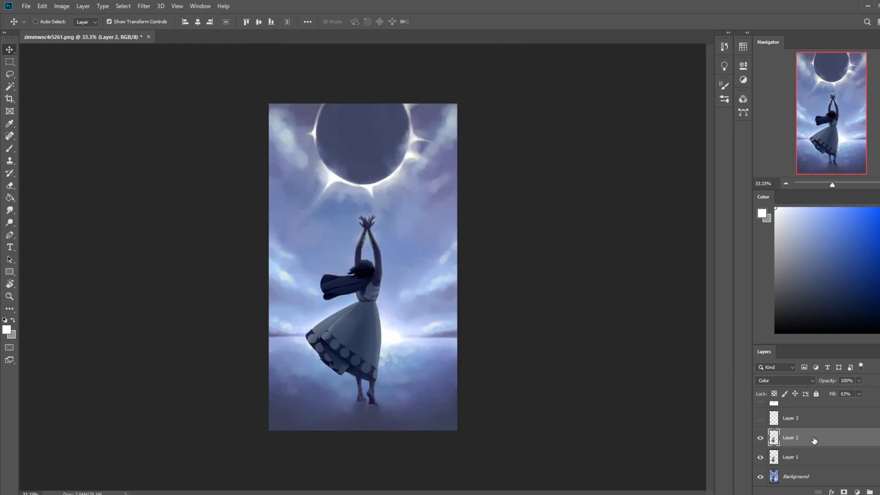
{"action": "left_click", "coordinate": [759, 438]}
{"action": "left_click", "coordinate": [759, 439]}
{"action": "right_click", "coordinate": [812, 438]}
{"action": "key", "text": "Escape"}
{"action": "left_click", "coordinate": [760, 438]}
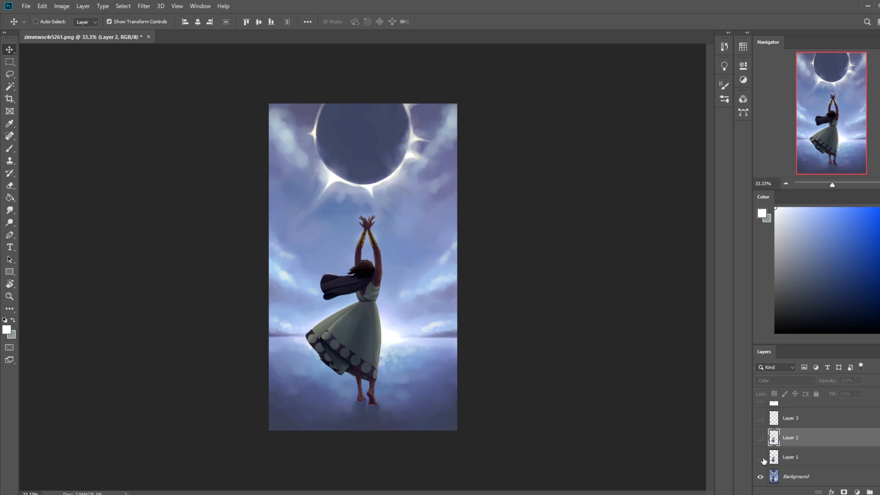
{"action": "left_click", "coordinate": [760, 457]}
{"action": "left_click", "coordinate": [760, 438]}
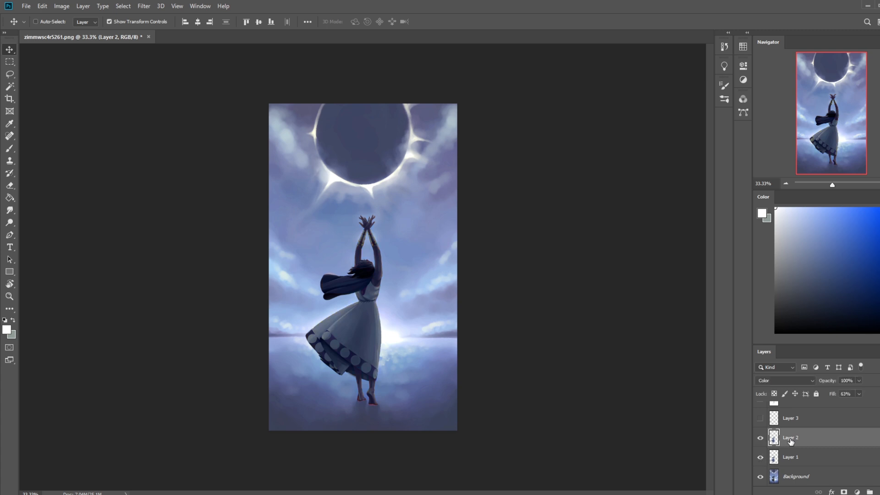
Merge Layer 2 and Layer 1 down into Background and copy the whole canvas.
{"action": "right_click", "coordinate": [807, 434]}
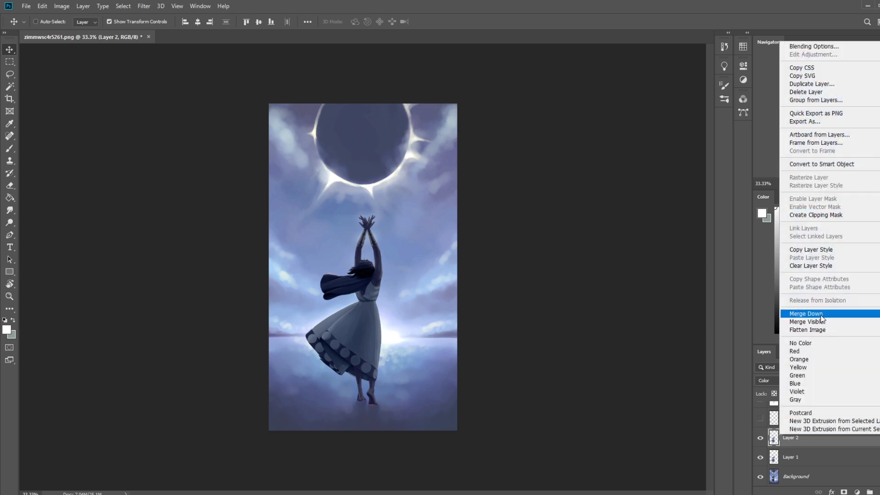
{"action": "left_click", "coordinate": [820, 314]}
{"action": "key", "text": "ctrl+z"}
{"action": "right_click", "coordinate": [806, 469]}
{"action": "left_click", "coordinate": [807, 349]}
{"action": "right_click", "coordinate": [797, 460]}
{"action": "left_click", "coordinate": [811, 338]}
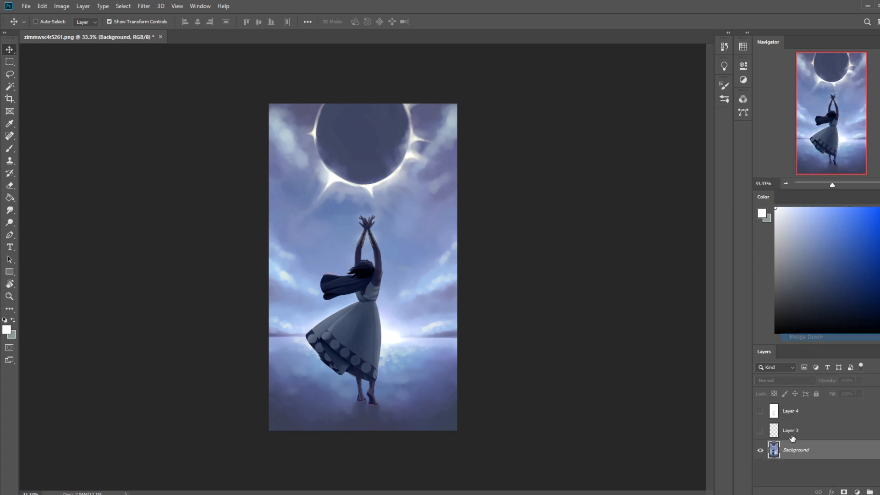
{"action": "key", "text": "ctrl"}
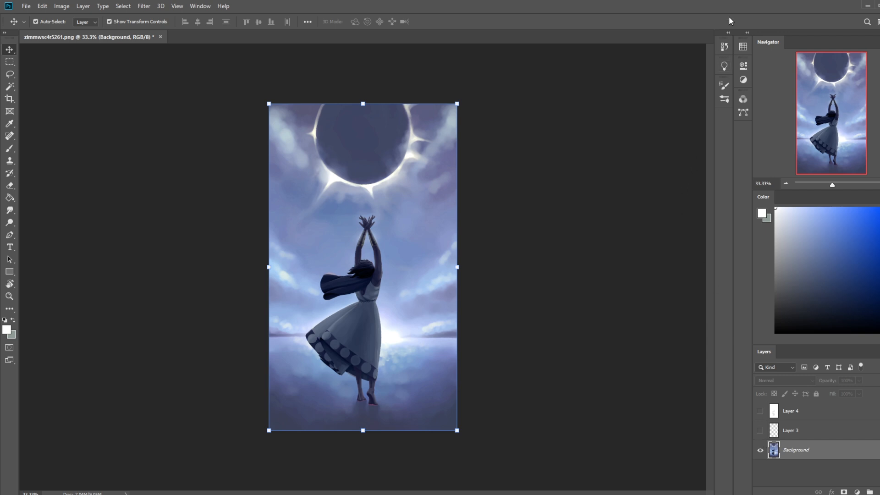
Revert the document to the history state just before the first Hue/Saturation adjustment and look through the earlier states.
{"action": "left_click", "coordinate": [728, 40]}
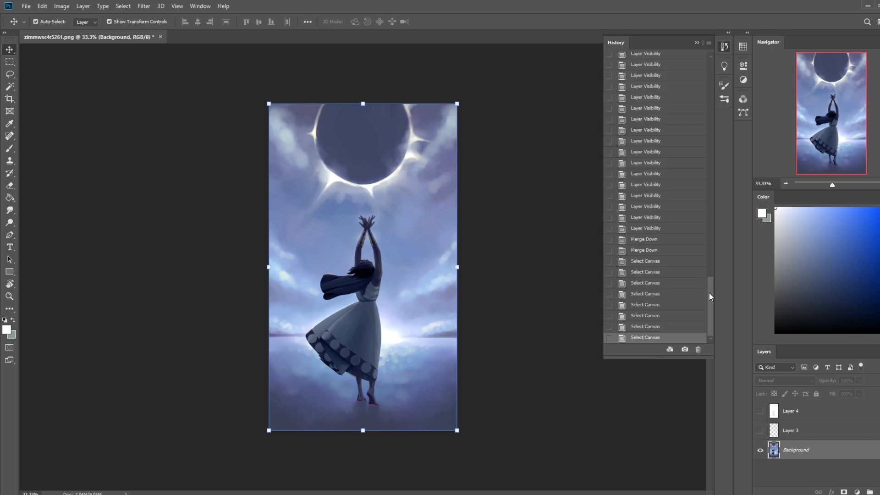
{"action": "left_click_drag", "start_coordinate": [710, 316], "coordinate": [717, 245]}
{"action": "scroll", "coordinate": [717, 235], "scroll_direction": "up", "scroll_amount": 1}
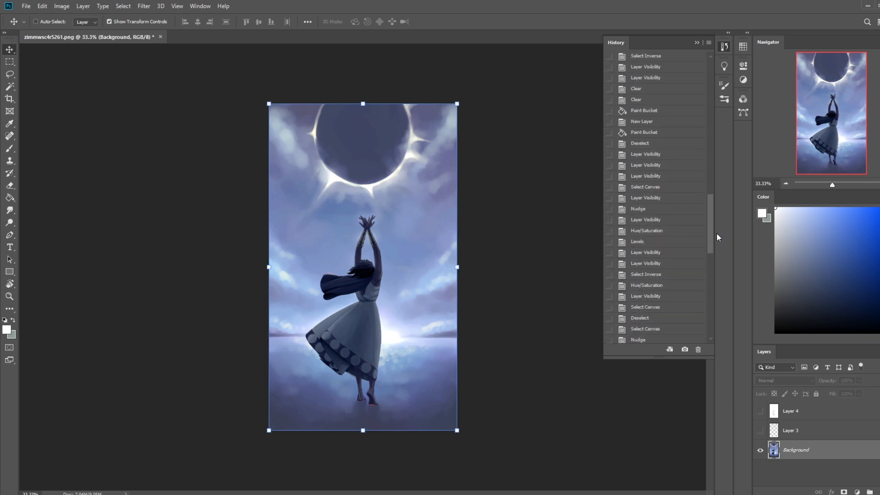
{"action": "scroll", "coordinate": [716, 233], "scroll_direction": "up", "scroll_amount": 1}
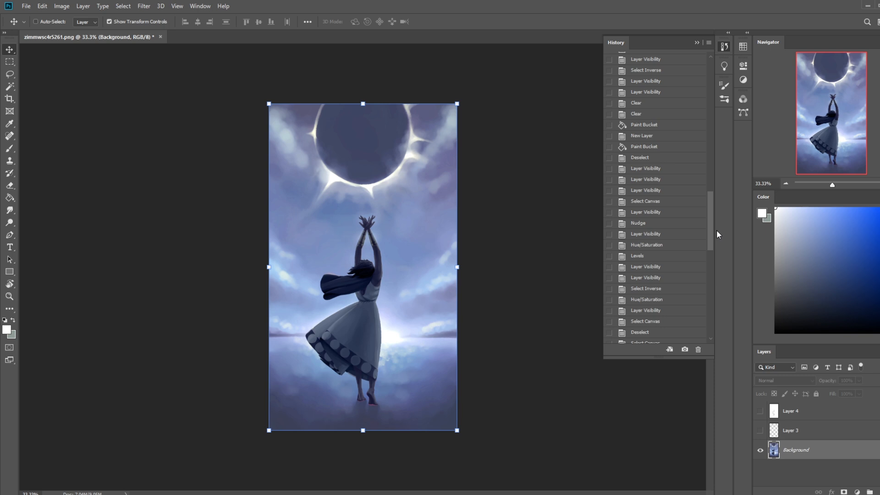
{"action": "left_click", "coordinate": [658, 234]}
{"action": "scroll", "coordinate": [663, 260], "scroll_direction": "up", "scroll_amount": 8}
{"action": "scroll", "coordinate": [664, 260], "scroll_direction": "up", "scroll_amount": 6}
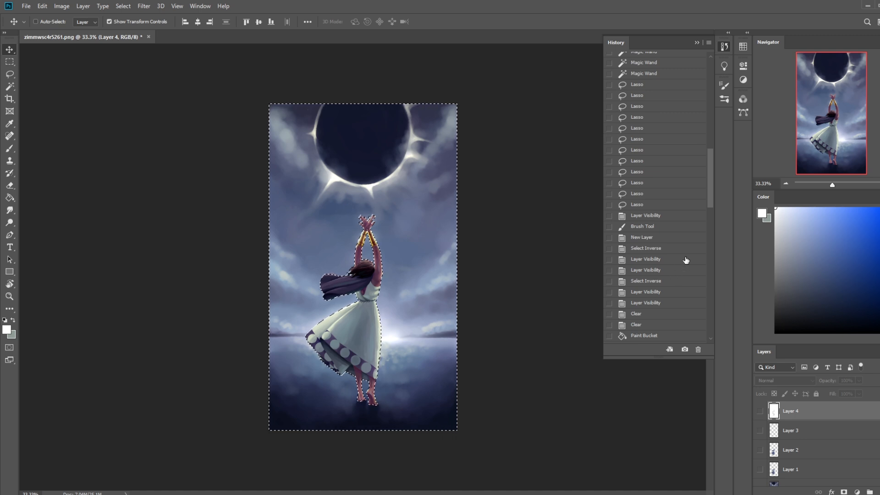
{"action": "scroll", "coordinate": [686, 260], "scroll_direction": "down", "scroll_amount": 1}
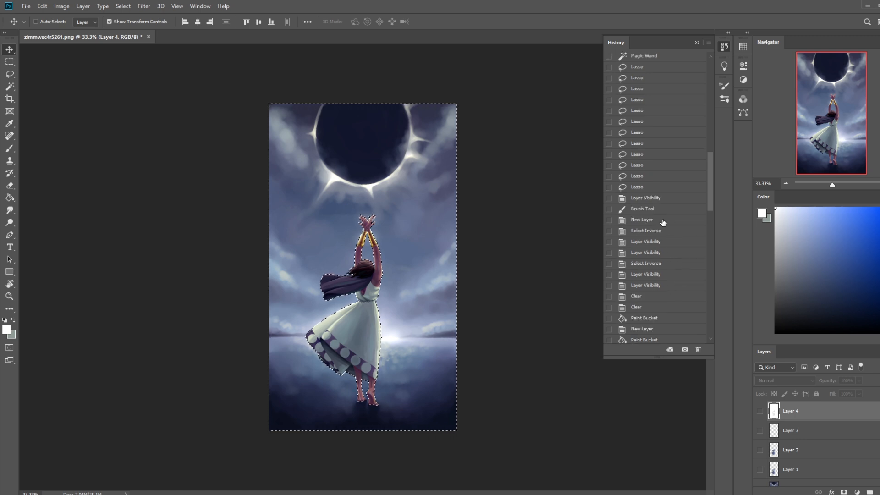
Revert to the history state right after white Layer 4 was hidden and paste the copied canvas as a new layer.
{"action": "left_click", "coordinate": [647, 186]}
{"action": "left_click", "coordinate": [648, 197]}
{"action": "left_click", "coordinate": [658, 253]}
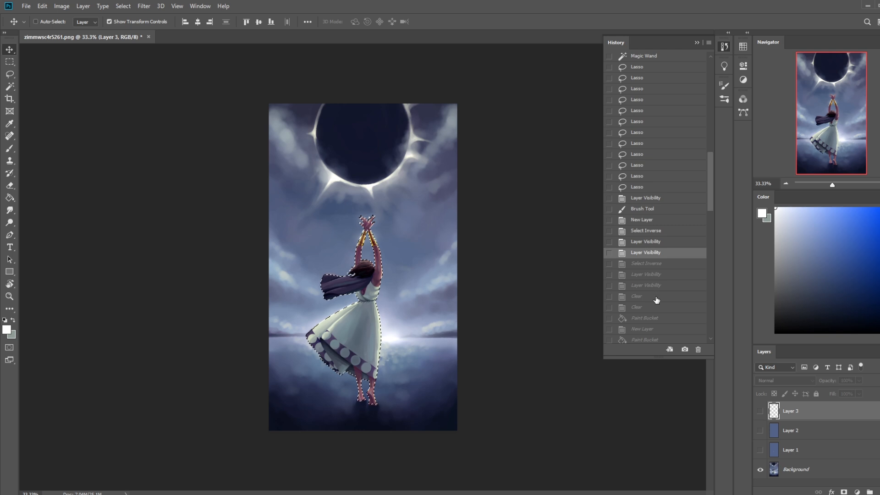
{"action": "left_click", "coordinate": [657, 297]}
{"action": "left_click", "coordinate": [660, 328]}
{"action": "scroll", "coordinate": [651, 302], "scroll_direction": "down", "scroll_amount": 4}
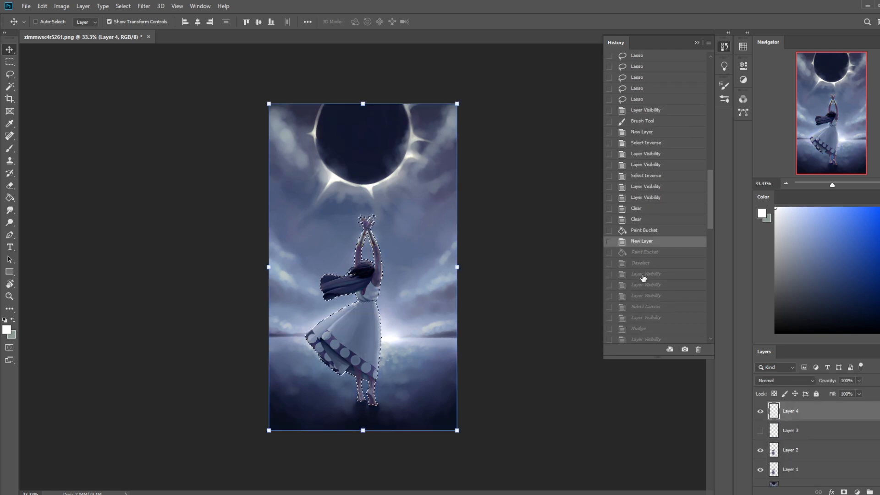
{"action": "left_click", "coordinate": [644, 278]}
{"action": "left_click", "coordinate": [643, 263]}
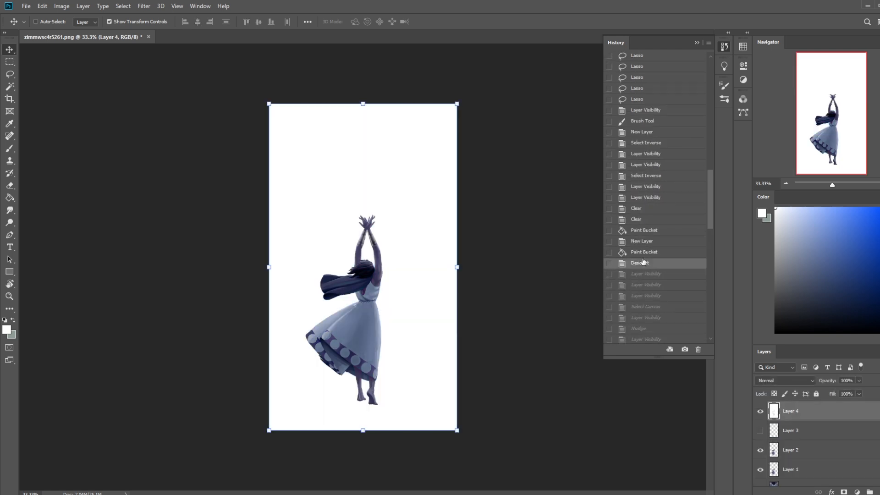
{"action": "left_click", "coordinate": [645, 274]}
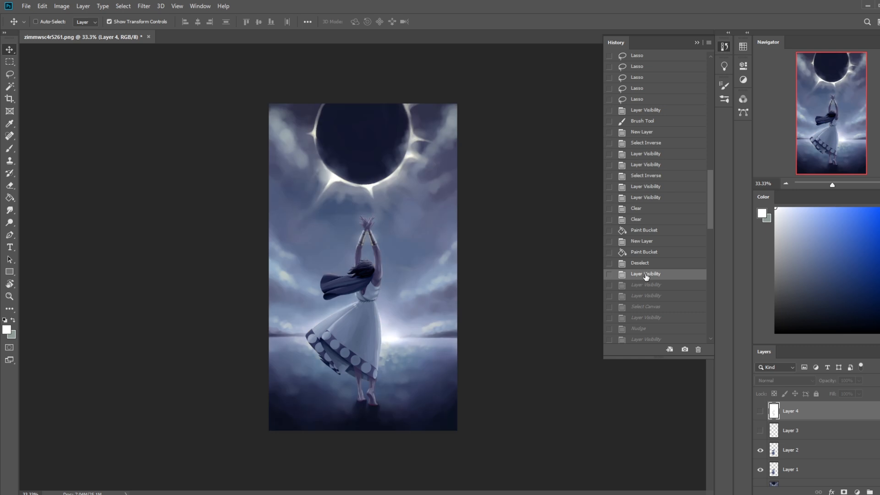
{"action": "key", "text": "ctrl+v"}
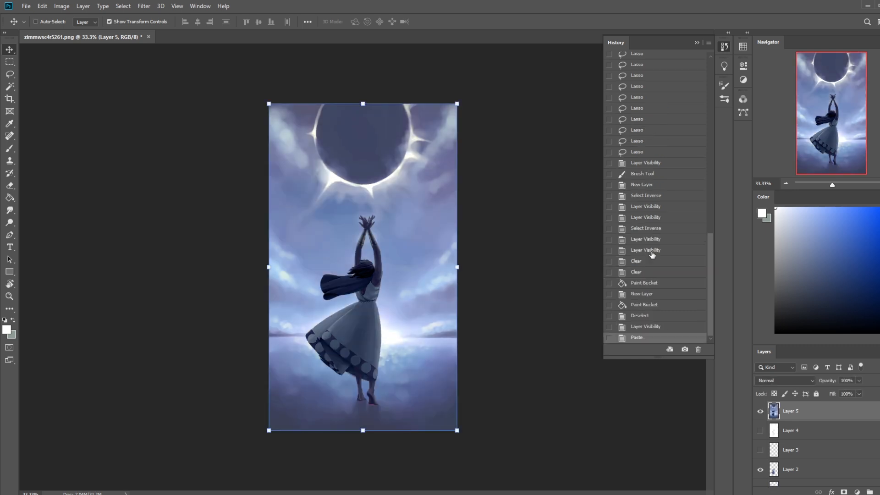
Set up the Eraser with a solid round tip from the General Brushes group.
{"action": "left_click", "coordinate": [700, 43]}
{"action": "key", "text": "e"}
{"action": "right_click", "coordinate": [419, 222]}
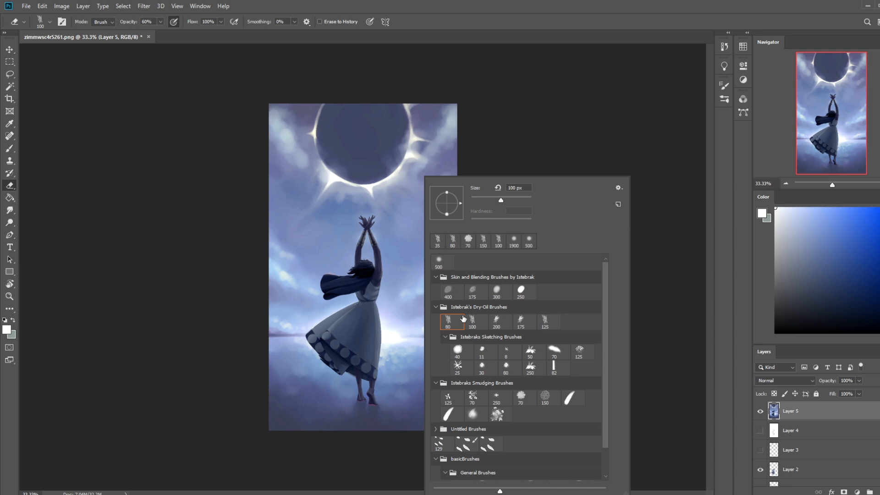
{"action": "scroll", "coordinate": [463, 319], "scroll_direction": "down", "scroll_amount": 5}
{"action": "left_click", "coordinate": [485, 457]}
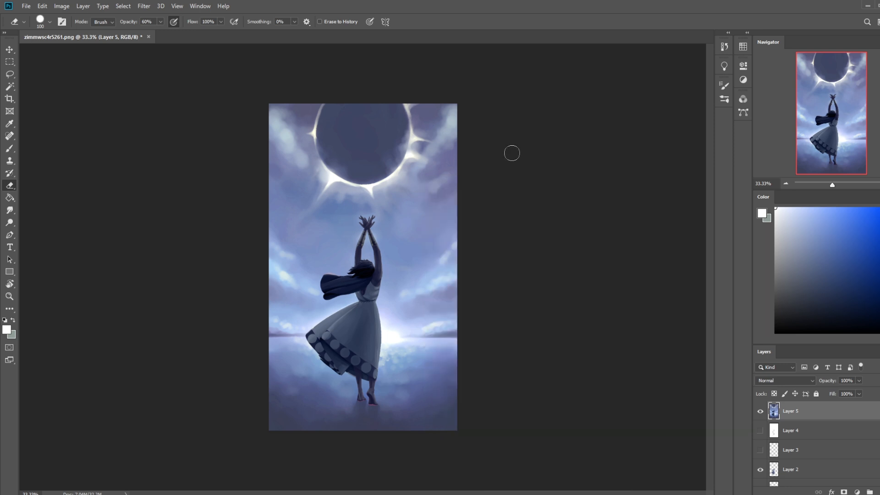
Erase the pasted layer over the eclipse disc with a 600 px eraser to reveal the darker disc beneath, and open the edit history.
{"action": "key", "text": "bracketright"}
{"action": "key", "text": "bracketright"}
{"action": "key", "text": "bracketright"}
{"action": "key", "text": "bracketright"}
{"action": "key", "text": "bracketright"}
{"action": "key", "text": "bracketright"}
{"action": "key", "text": "bracketleft"}
{"action": "left_click", "coordinate": [362, 136]}
{"action": "left_click", "coordinate": [362, 134]}
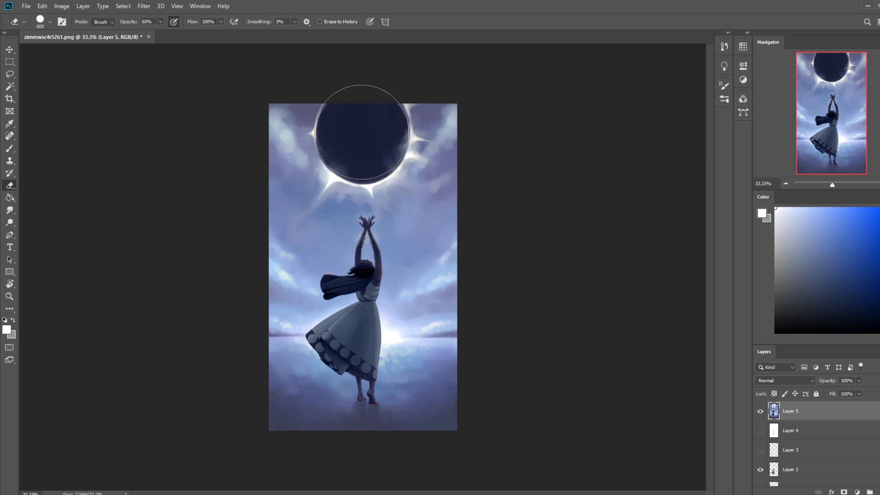
{"action": "left_click", "coordinate": [362, 131]}
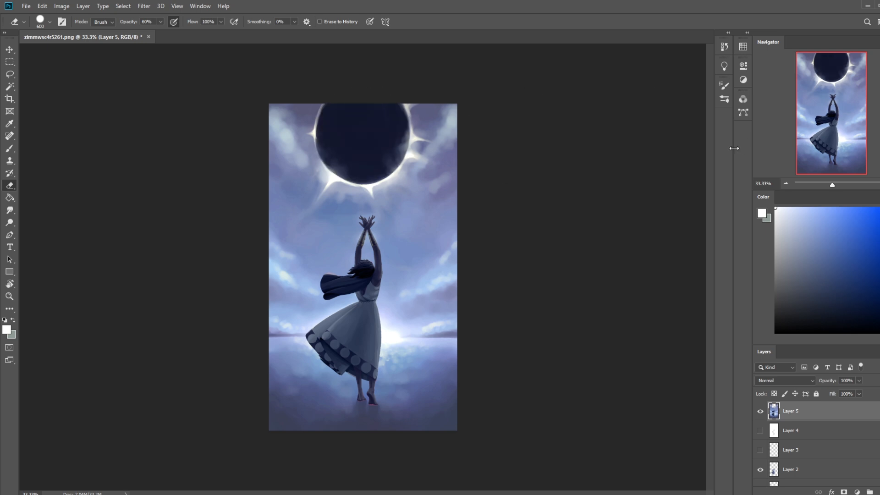
{"action": "left_click", "coordinate": [727, 45]}
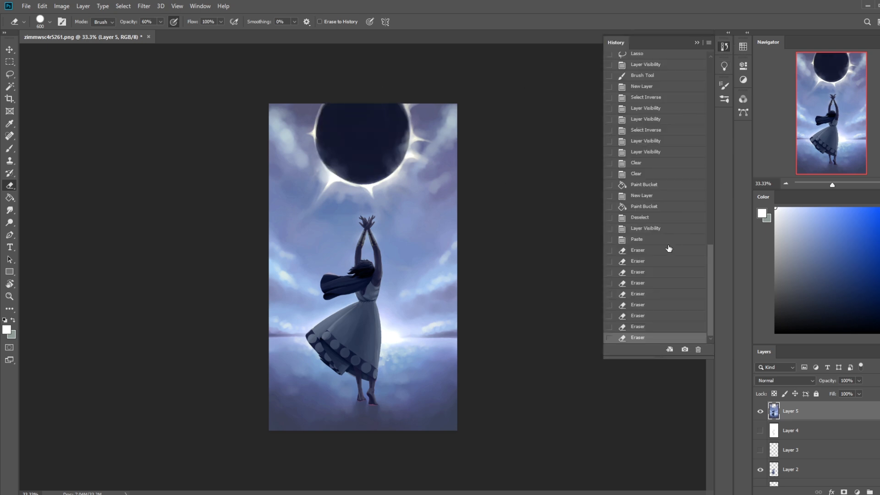
Compare the eraser history states and revert the document to the state right after the first eraser stroke.
{"action": "left_click", "coordinate": [651, 260]}
{"action": "left_click", "coordinate": [643, 242]}
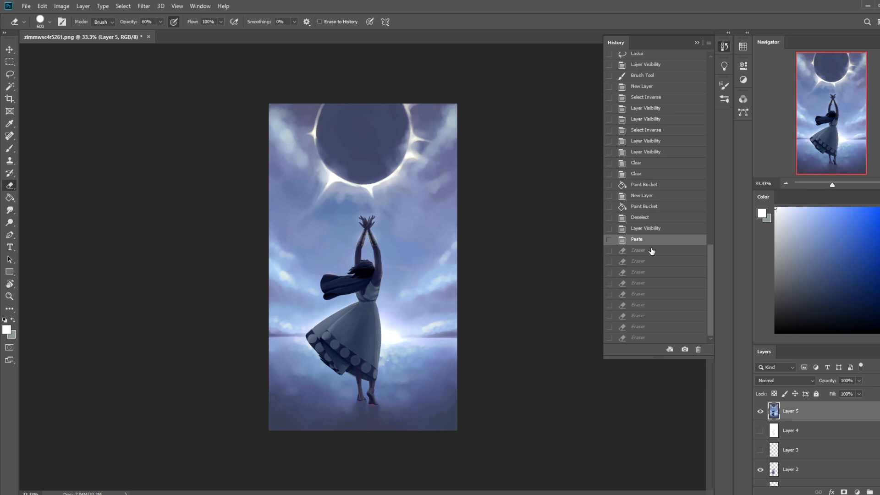
{"action": "left_click", "coordinate": [650, 260]}
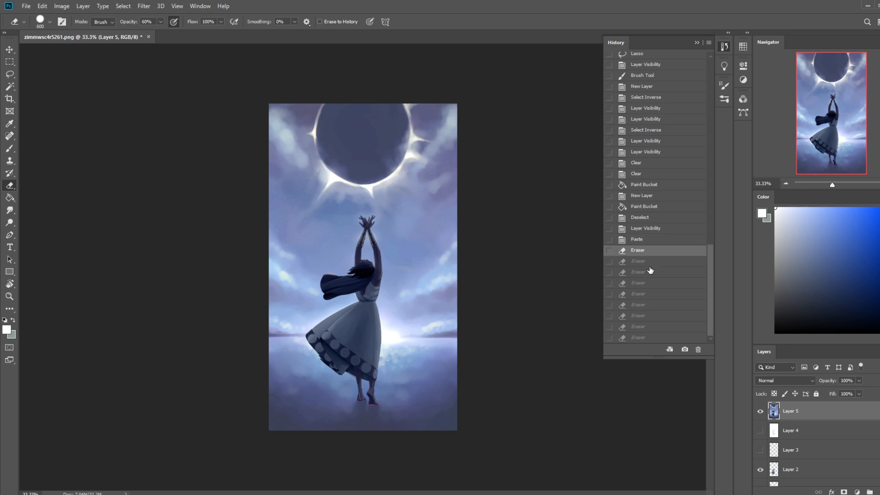
{"action": "left_click", "coordinate": [651, 339]}
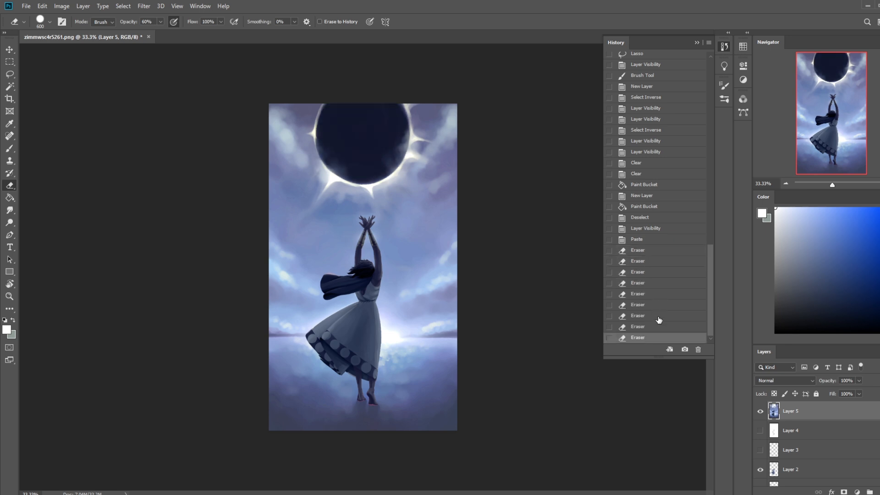
{"action": "left_click", "coordinate": [641, 321]}
{"action": "left_click", "coordinate": [642, 306]}
{"action": "left_click", "coordinate": [650, 293]}
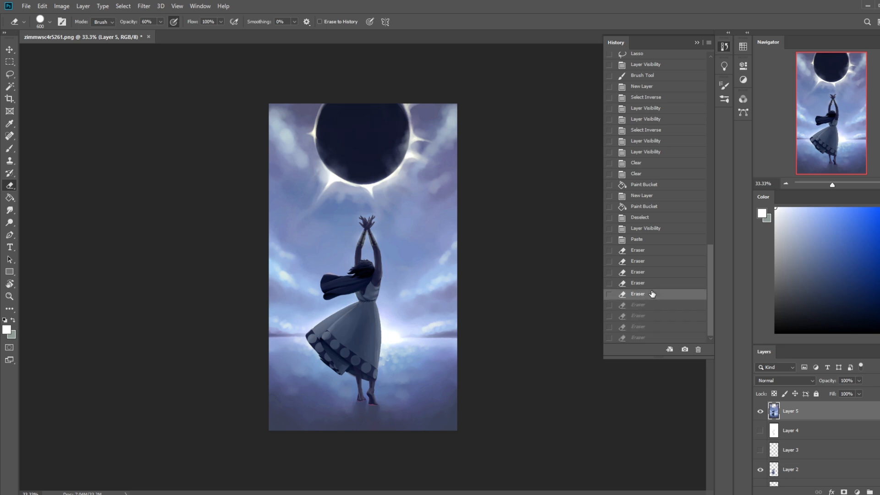
{"action": "left_click", "coordinate": [655, 273]}
{"action": "left_click", "coordinate": [656, 262]}
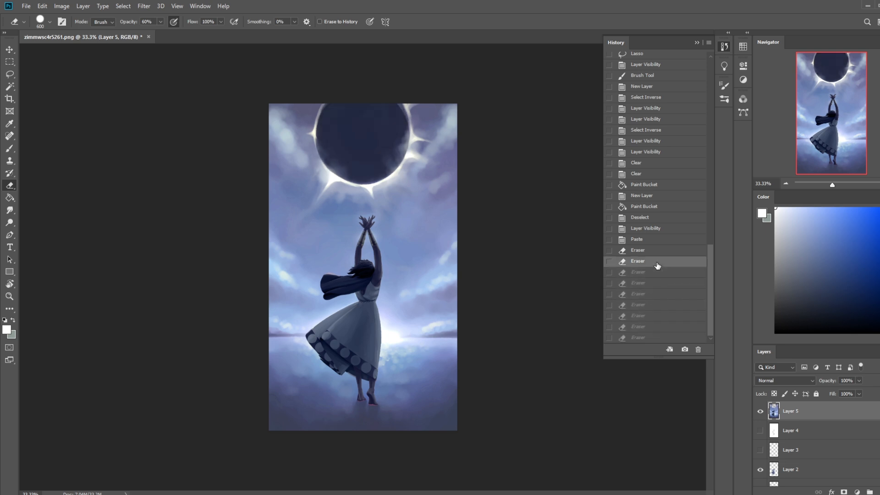
{"action": "left_click", "coordinate": [656, 251]}
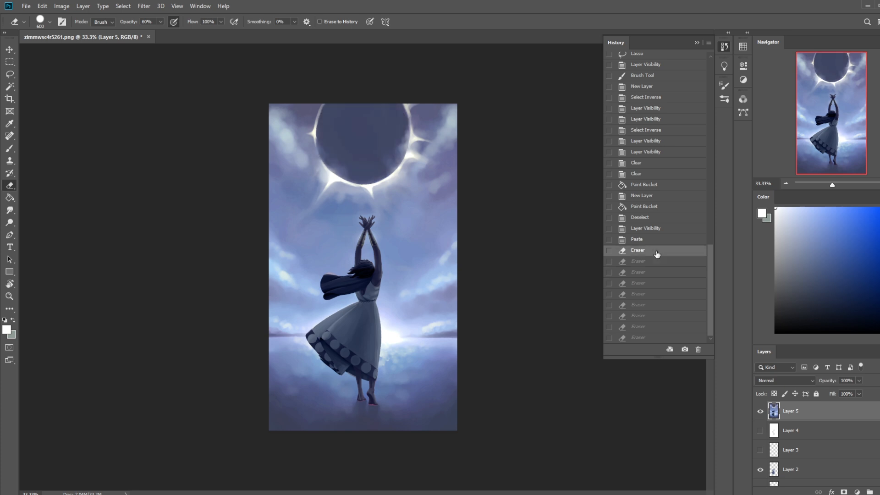
{"action": "left_click", "coordinate": [697, 43]}
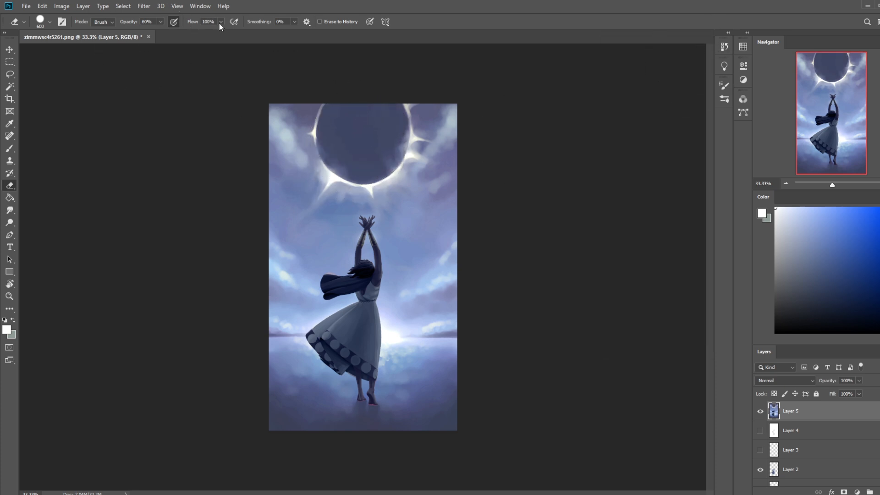
Lower the eraser opacity to 36% and erase the pasted layer over the eclipse disc with a single dab.
{"action": "left_click", "coordinate": [161, 22]}
{"action": "left_click_drag", "start_coordinate": [160, 31], "coordinate": [149, 31]}
{"action": "key", "text": "bracketright"}
{"action": "left_click", "coordinate": [362, 134]}
{"action": "key", "text": "ctrl+z"}
{"action": "key", "text": "ctrl+z"}
{"action": "key", "text": "bracketleft"}
{"action": "left_click", "coordinate": [363, 136]}
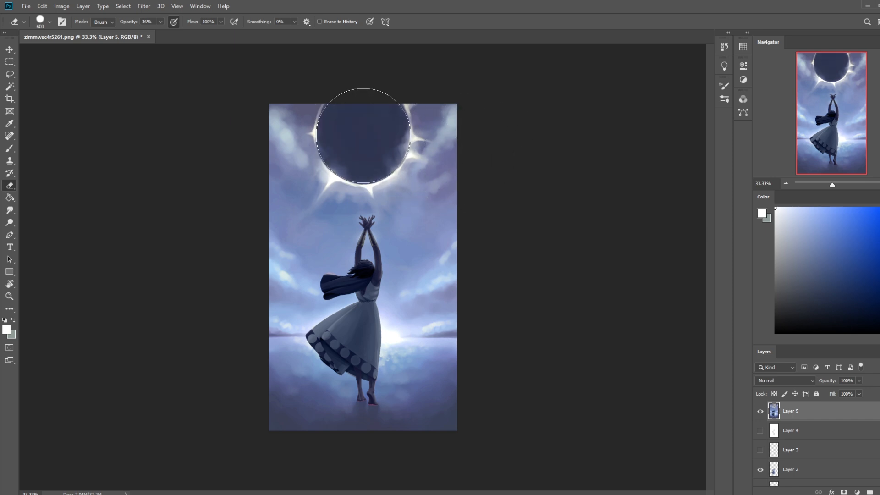
Reduce the eraser opacity to 19% and dab once more over the eclipse disc to darken it slightly.
{"action": "left_click", "coordinate": [362, 134]}
{"action": "key", "text": "ctrl+z"}
{"action": "left_click", "coordinate": [160, 21]}
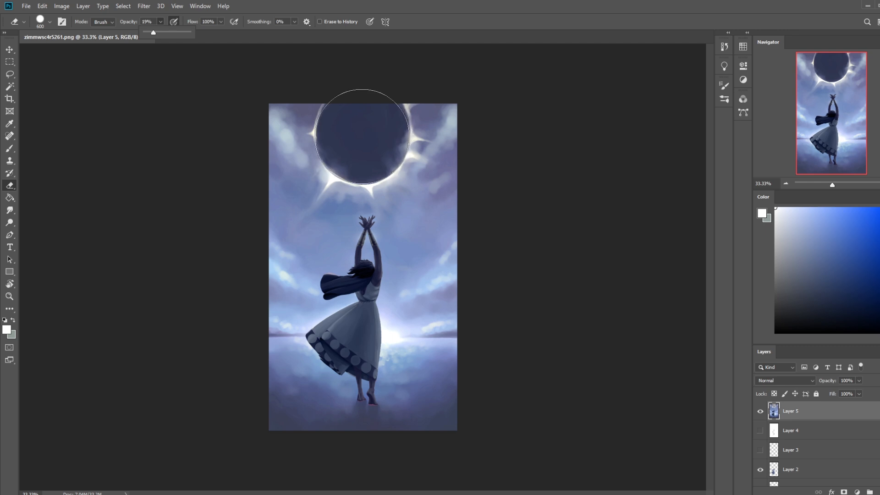
{"action": "left_click", "coordinate": [362, 137]}
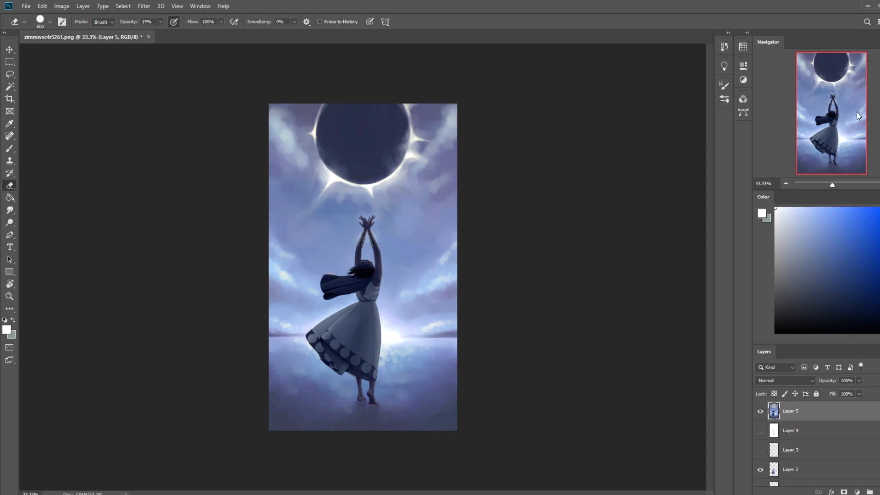
Move Layer 5 below the hidden Layer 3 in the layer stack.
{"action": "key", "text": "m"}
{"action": "right_click", "coordinate": [574, 188]}
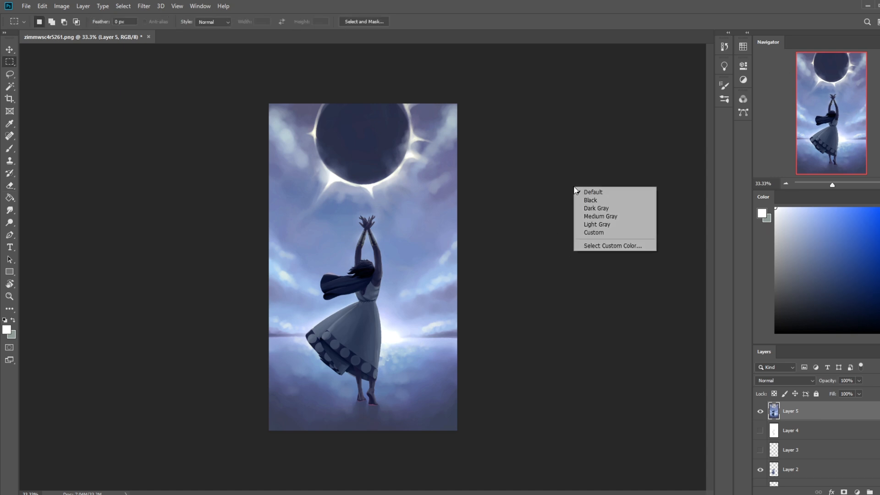
{"action": "key", "text": "Escape"}
{"action": "scroll", "coordinate": [797, 426], "scroll_direction": "down", "scroll_amount": 2}
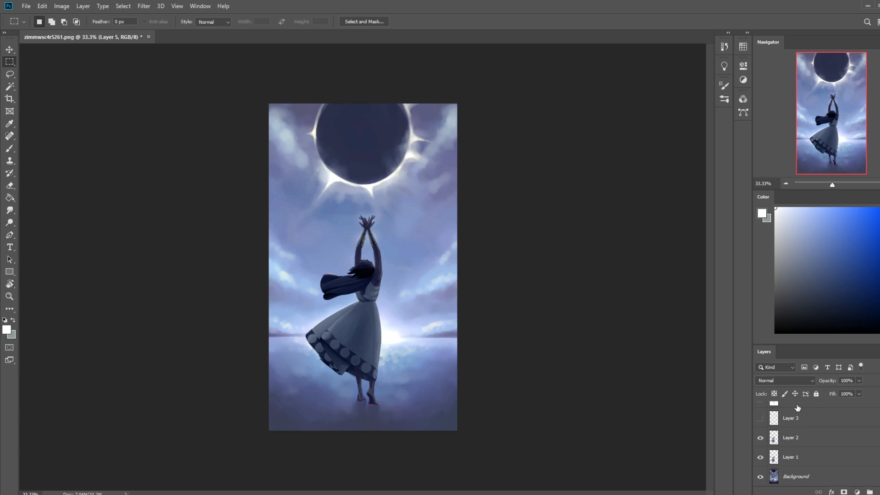
{"action": "left_click_drag", "start_coordinate": [801, 416], "coordinate": [807, 457]}
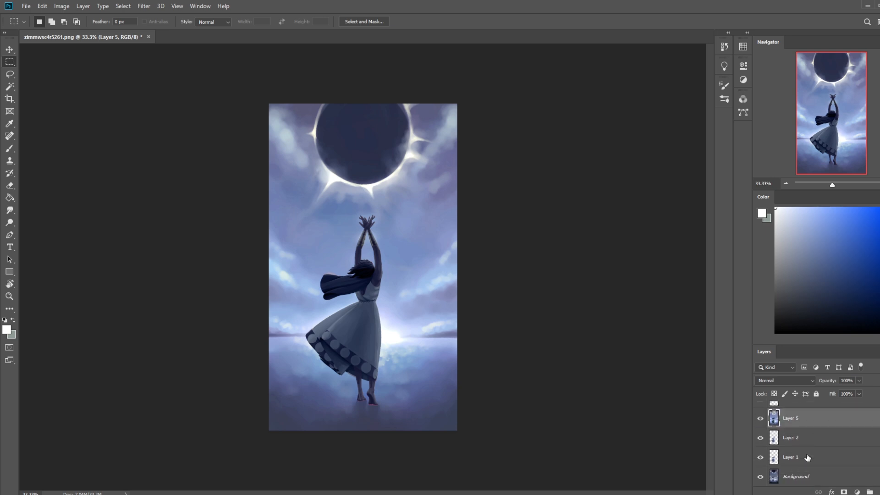
Merge Layer 1, Layer 2 and Layer 5 down into the Background.
{"action": "right_click", "coordinate": [805, 459]}
{"action": "left_click", "coordinate": [808, 347]}
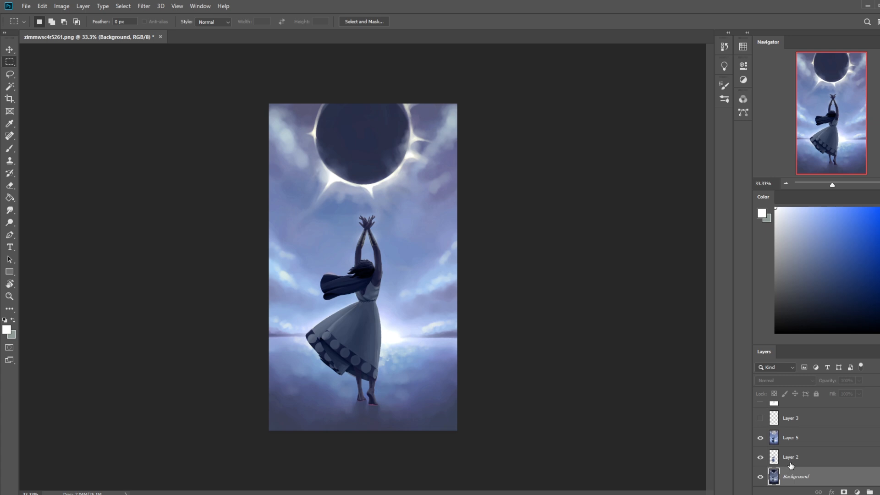
{"action": "right_click", "coordinate": [789, 460]}
{"action": "left_click", "coordinate": [809, 334]}
{"action": "left_click", "coordinate": [797, 449]}
{"action": "right_click", "coordinate": [795, 451]}
{"action": "left_click", "coordinate": [829, 335]}
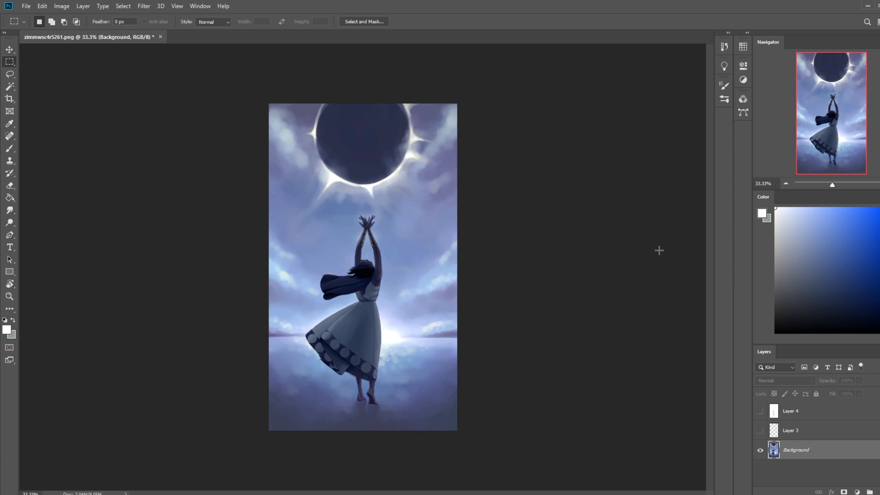
Choose the 30 px brush from Istebraks Sketching Brushes, reduce it to 15 px and set a bright red colour.
{"action": "key", "text": "b"}
{"action": "right_click", "coordinate": [395, 202]}
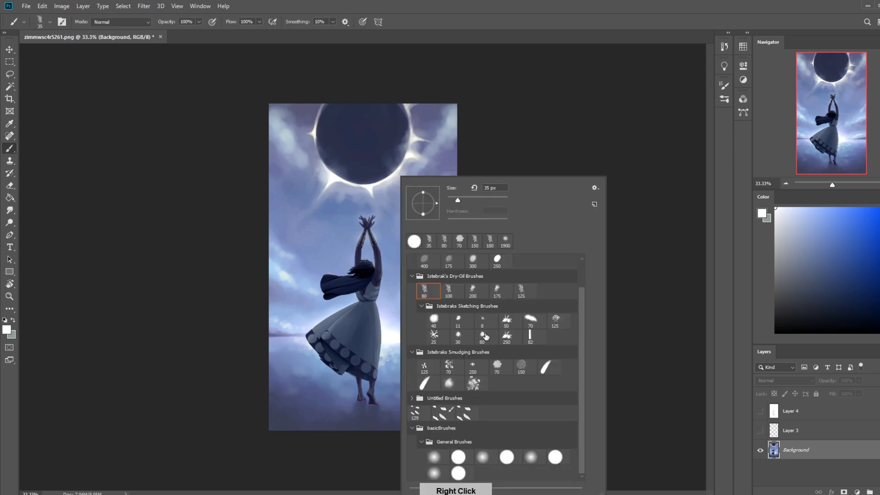
{"action": "left_click", "coordinate": [457, 336]}
{"action": "left_click", "coordinate": [875, 221]}
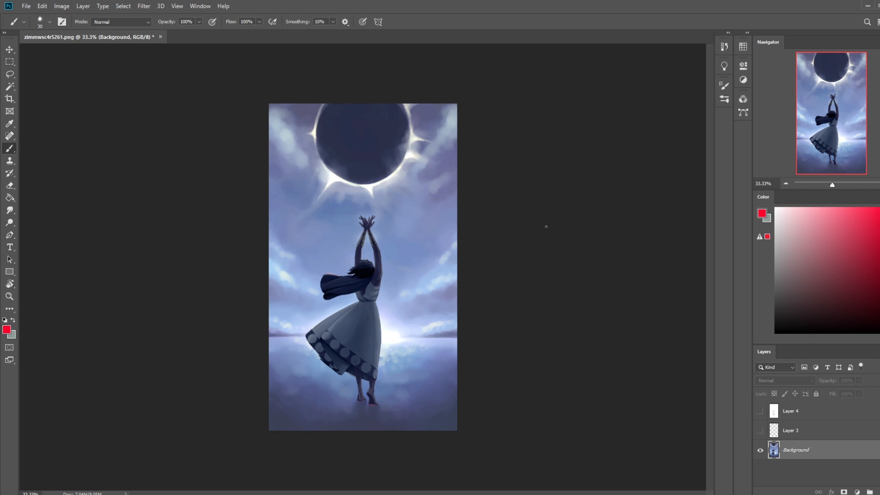
{"action": "key", "text": "ctrl+plus"}
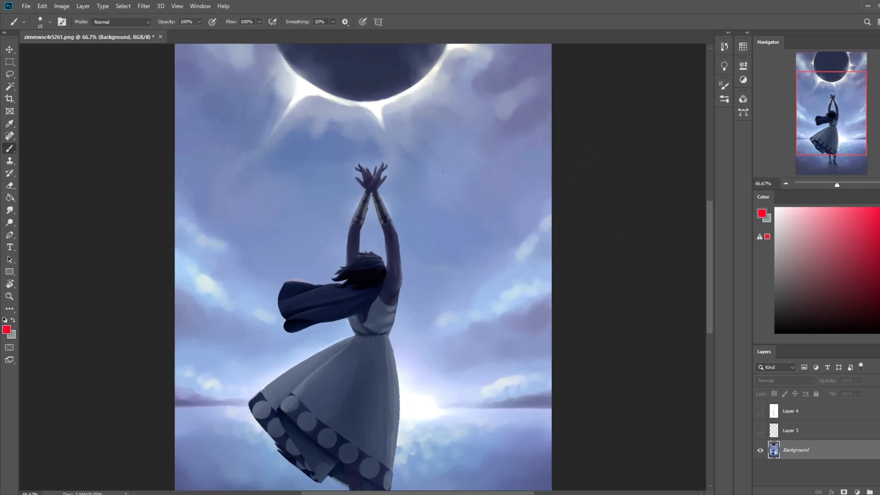
Sketch a red see-through box in the sky beside the raised hands, with a small ball and a light source casting rays inside.
{"action": "left_click_drag", "start_coordinate": [442, 157], "coordinate": [442, 215]}
{"action": "left_click_drag", "start_coordinate": [439, 158], "coordinate": [494, 158]}
{"action": "left_click_drag", "start_coordinate": [495, 156], "coordinate": [504, 206]}
{"action": "key", "text": "ctrl+z"}
{"action": "left_click", "coordinate": [497, 215], "text": "shift"}
{"action": "left_click_drag", "start_coordinate": [442, 214], "coordinate": [472, 192]}
{"action": "left_click_drag", "start_coordinate": [496, 214], "coordinate": [529, 192]}
{"action": "mouse_move", "coordinate": [472, 192]}
{"action": "left_mouse_down"}
{"action": "mouse_move", "coordinate": [531, 163]}
{"action": "mouse_move", "coordinate": [530, 149]}
{"action": "mouse_move", "coordinate": [476, 149]}
{"action": "mouse_move", "coordinate": [477, 194]}
{"action": "left_mouse_up"}
{"action": "left_click_drag", "start_coordinate": [479, 145], "coordinate": [430, 162]}
{"action": "mouse_move", "coordinate": [443, 212]}
{"action": "left_mouse_down"}
{"action": "mouse_move", "coordinate": [507, 214]}
{"action": "mouse_move", "coordinate": [466, 204]}
{"action": "mouse_move", "coordinate": [502, 183]}
{"action": "left_mouse_up"}
{"action": "mouse_move", "coordinate": [507, 188]}
{"action": "left_mouse_down"}
{"action": "mouse_move", "coordinate": [526, 163]}
{"action": "mouse_move", "coordinate": [535, 178]}
{"action": "left_mouse_up"}
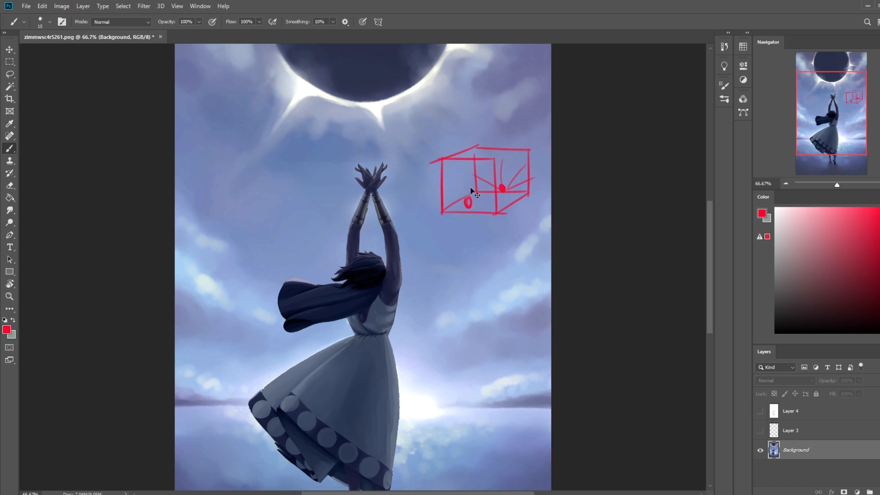
Undo the light rays in the box sketch and handwrite red notes with pointer lines above the box.
{"action": "key", "text": "ctrl+minus"}
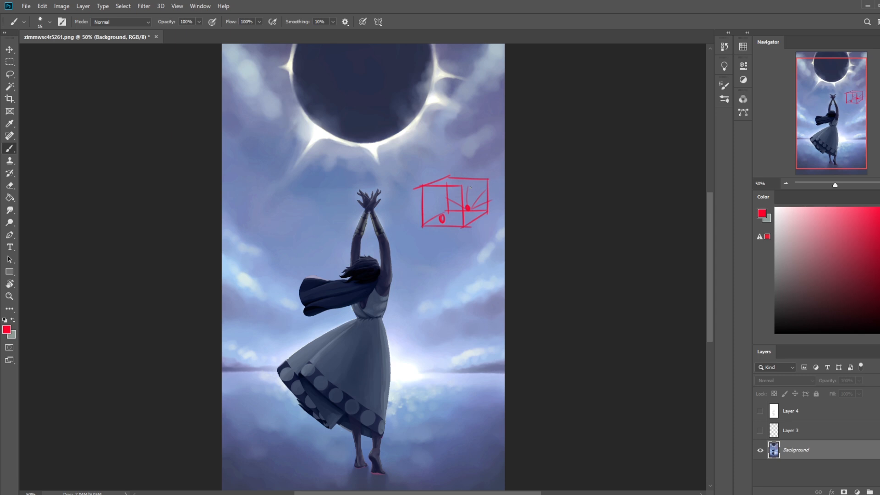
{"action": "key", "text": "ctrl+z"}
{"action": "key", "text": "ctrl+z"}
{"action": "key", "text": "ctrl+z"}
{"action": "key", "text": "ctrl+z"}
{"action": "mouse_move", "coordinate": [462, 187]}
{"action": "left_mouse_down"}
{"action": "mouse_move", "coordinate": [490, 177]}
{"action": "mouse_move", "coordinate": [476, 165]}
{"action": "mouse_move", "coordinate": [481, 143]}
{"action": "mouse_move", "coordinate": [502, 134]}
{"action": "left_mouse_up"}
{"action": "mouse_move", "coordinate": [481, 164]}
{"action": "left_mouse_down"}
{"action": "mouse_move", "coordinate": [497, 145]}
{"action": "mouse_move", "coordinate": [496, 121]}
{"action": "mouse_move", "coordinate": [504, 137]}
{"action": "left_mouse_up"}
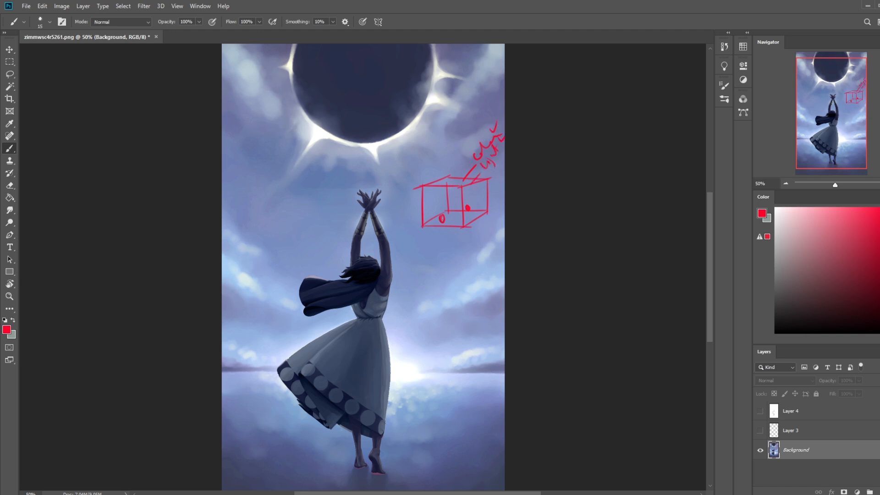
{"action": "left_click_drag", "start_coordinate": [475, 183], "coordinate": [478, 182]}
{"action": "key", "text": "ctrl+z"}
Draw rays from the light source in the box and arrows pointing at the ball, the light and the box's upper edge.
{"action": "left_click_drag", "start_coordinate": [438, 205], "coordinate": [451, 196]}
{"action": "key", "text": "ctrl+z"}
{"action": "mouse_move", "coordinate": [462, 207]}
{"action": "left_mouse_down"}
{"action": "mouse_move", "coordinate": [455, 197]}
{"action": "mouse_move", "coordinate": [481, 196]}
{"action": "left_mouse_up"}
{"action": "left_click_drag", "start_coordinate": [469, 208], "coordinate": [487, 202]}
{"action": "left_click_drag", "start_coordinate": [442, 223], "coordinate": [441, 227]}
{"action": "left_click_drag", "start_coordinate": [438, 231], "coordinate": [444, 259]}
{"action": "left_click_drag", "start_coordinate": [473, 215], "coordinate": [485, 246]}
{"action": "left_click_drag", "start_coordinate": [425, 171], "coordinate": [437, 189]}
{"action": "left_click_drag", "start_coordinate": [426, 183], "coordinate": [439, 182]}
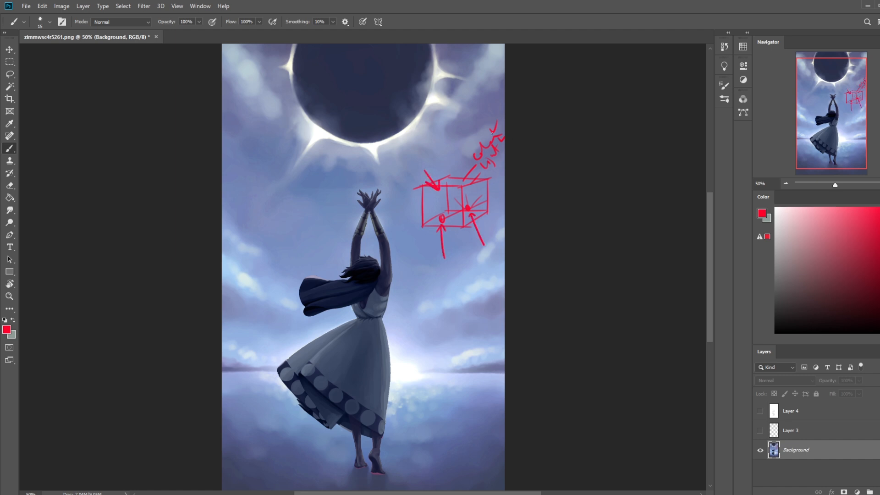
Circle the handwritten notes, curve a line around the box's side, and add marks at the ball and above the notes.
{"action": "mouse_move", "coordinate": [476, 155]}
{"action": "left_mouse_down"}
{"action": "mouse_move", "coordinate": [497, 174]}
{"action": "mouse_move", "coordinate": [447, 160]}
{"action": "left_mouse_up"}
{"action": "left_click_drag", "start_coordinate": [504, 202], "coordinate": [453, 234]}
{"action": "left_click_drag", "start_coordinate": [443, 223], "coordinate": [458, 219]}
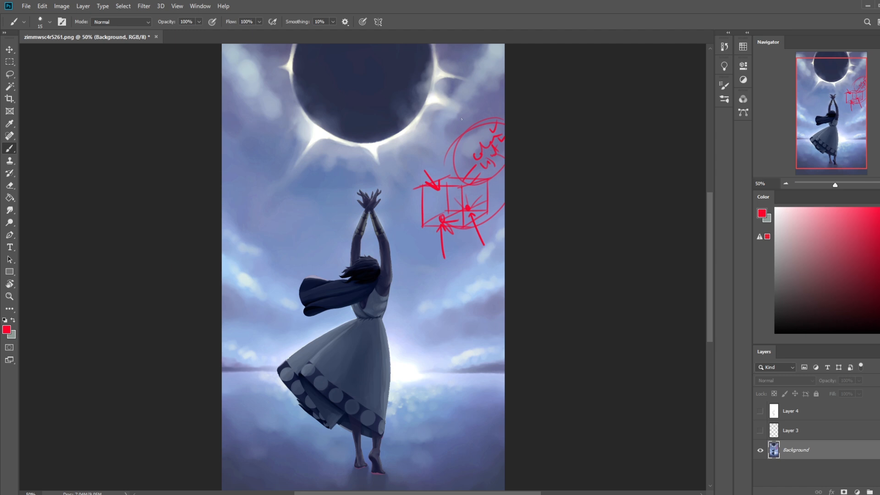
{"action": "mouse_move", "coordinate": [464, 101]}
{"action": "left_mouse_down"}
{"action": "mouse_move", "coordinate": [466, 110]}
{"action": "mouse_move", "coordinate": [464, 99]}
{"action": "left_mouse_up"}
{"action": "left_click_drag", "start_coordinate": [473, 97], "coordinate": [480, 110]}
{"action": "left_click", "coordinate": [489, 99]}
Undo all the red box sketch, arrow and note strokes to clear the painting.
{"action": "key", "text": "ctrl+z"}
{"action": "key", "text": "ctrl+z"}
{"action": "key", "text": "ctrl+z"}
{"action": "key", "text": "ctrl+z"}
{"action": "key", "text": "ctrl+z"}
{"action": "key", "text": "ctrl+z"}
{"action": "key", "text": "ctrl+z"}
{"action": "key", "text": "ctrl+z"}
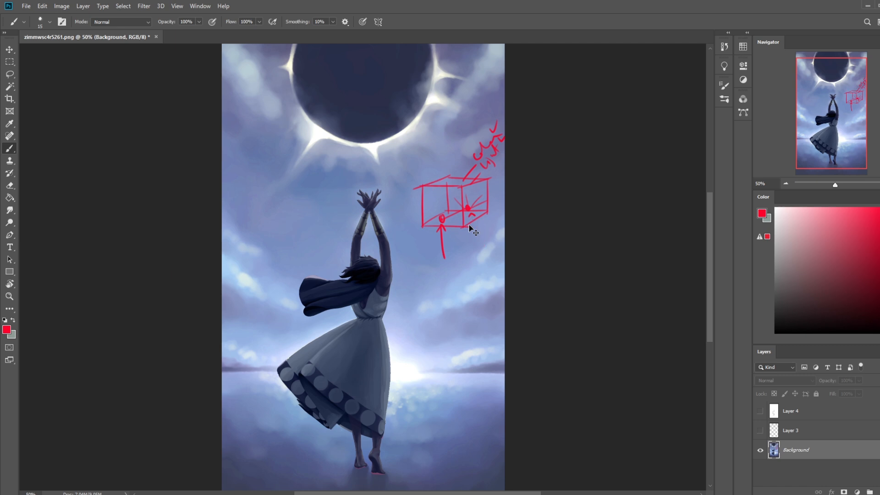
{"action": "key", "text": "ctrl+z"}
{"action": "key", "text": "ctrl+z"}
{"action": "key", "text": "ctrl+z"}
{"action": "key", "text": "ctrl+z"}
{"action": "key", "text": "ctrl+z"}
{"action": "key", "text": "ctrl+z"}
{"action": "key", "text": "ctrl+z"}
{"action": "key", "text": "ctrl+z"}
{"action": "key", "text": "ctrl+z"}
{"action": "key", "text": "ctrl+z"}
{"action": "key", "text": "ctrl+z"}
{"action": "key", "text": "ctrl+z"}
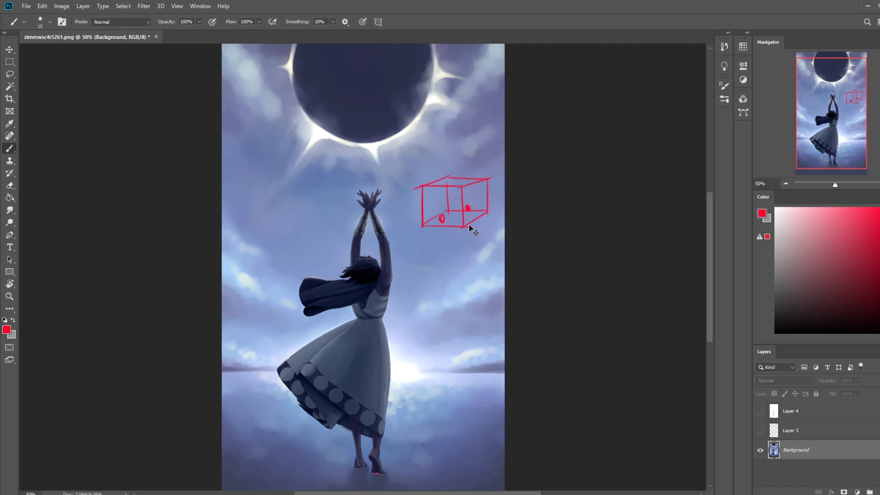
{"action": "key", "text": "ctrl+z"}
{"action": "key", "text": "ctrl+z"}
{"action": "key", "text": "ctrl+z"}
{"action": "key", "text": "ctrl+z"}
{"action": "key", "text": "ctrl+z"}
{"action": "key", "text": "ctrl+z"}
{"action": "key", "text": "ctrl+z"}
{"action": "key", "text": "ctrl+z"}
{"action": "key", "text": "ctrl+z"}
{"action": "key", "text": "ctrl+z"}
{"action": "key", "text": "ctrl+z"}
{"action": "key", "text": "ctrl+z"}
{"action": "key", "text": "ctrl+z"}
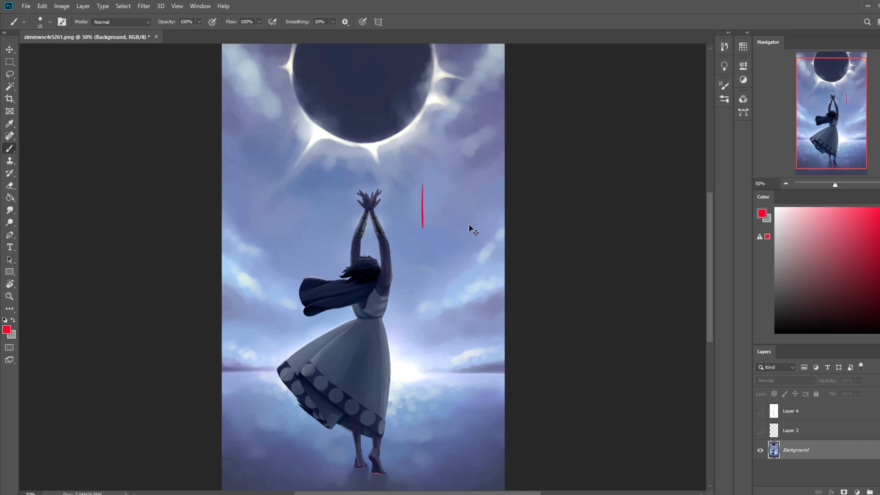
{"action": "key", "text": "ctrl+minus"}
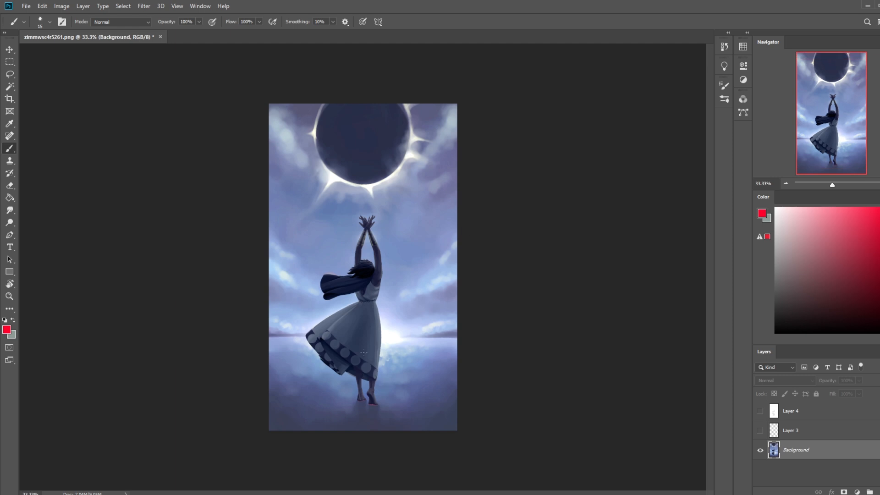
Switch to a large soft 500 px brush preset.
{"action": "right_click", "coordinate": [399, 305]}
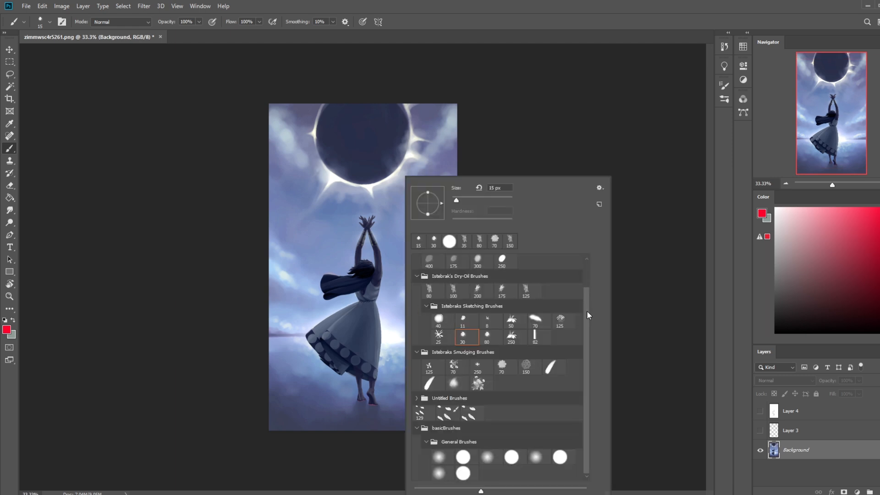
{"action": "left_click_drag", "start_coordinate": [588, 311], "coordinate": [588, 268]}
{"action": "double_click", "coordinate": [418, 261]}
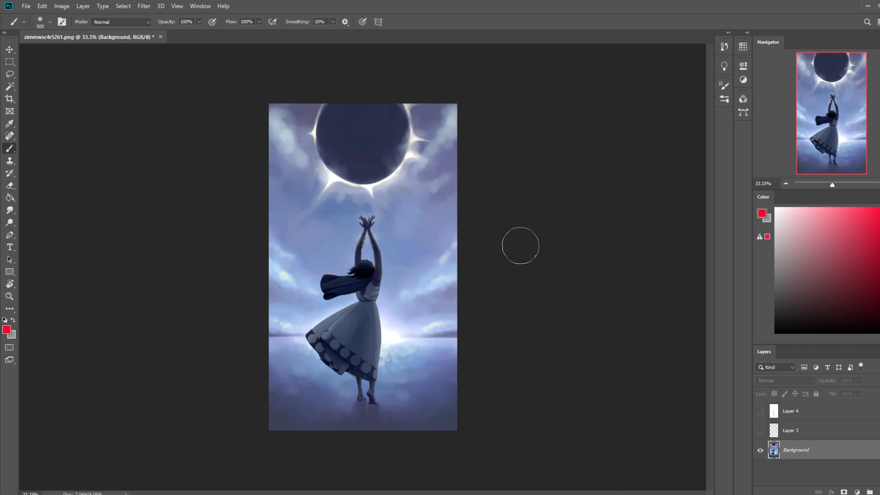
Try brightening the Background in Levels with the white input level at 151, and discard the adjustment.
{"action": "key", "text": "ctrl+l"}
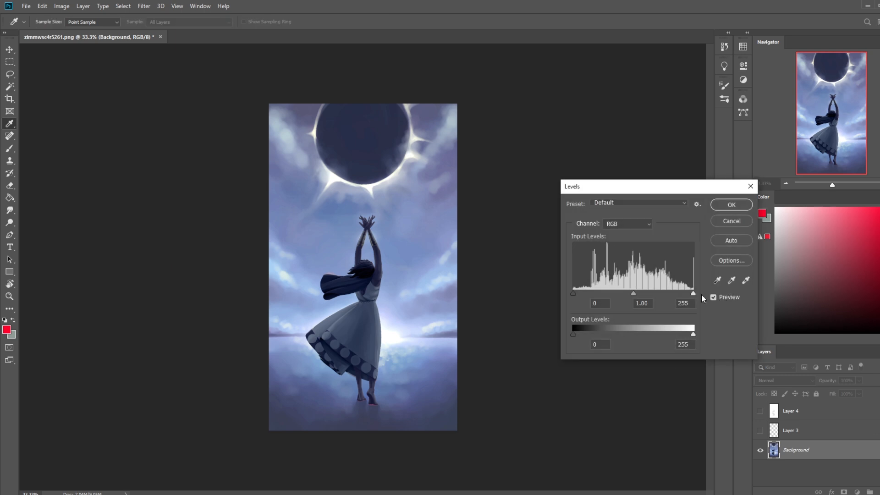
{"action": "left_click_drag", "start_coordinate": [693, 293], "coordinate": [668, 294]}
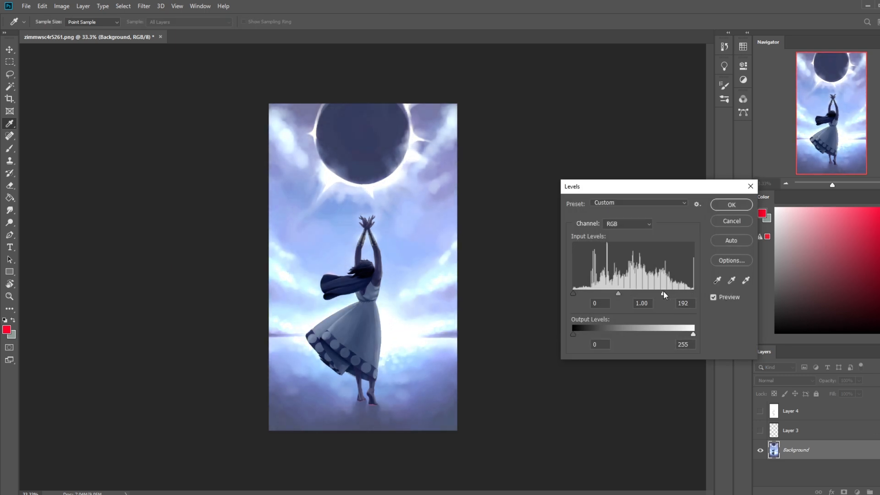
{"action": "left_click_drag", "start_coordinate": [663, 294], "coordinate": [644, 294]}
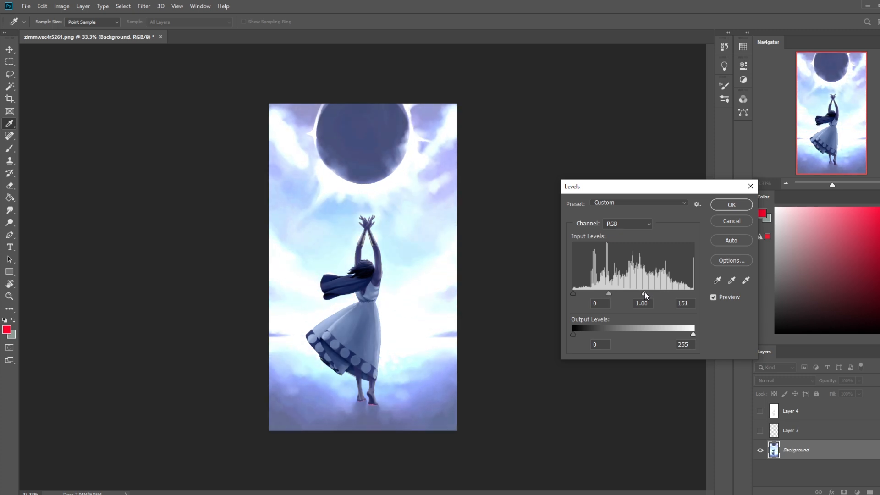
{"action": "left_click", "coordinate": [730, 222]}
{"action": "key", "text": "b"}
{"action": "key", "text": "ctrl+u"}
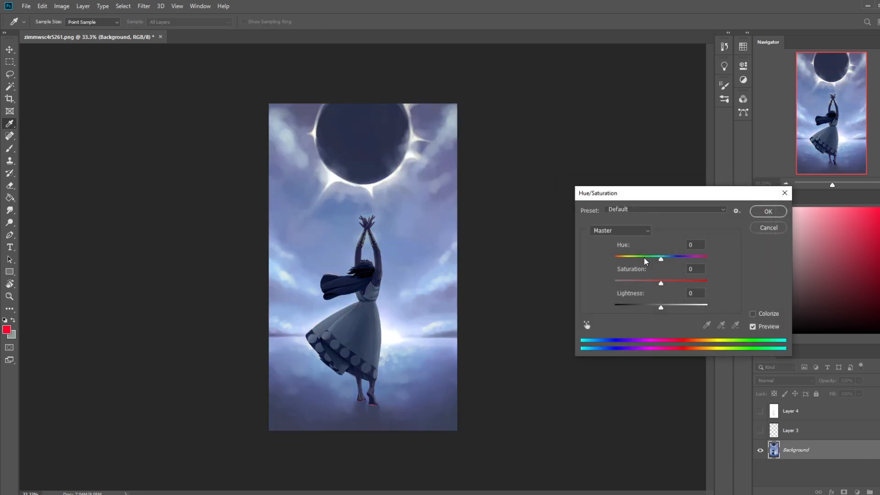
{"action": "left_click", "coordinate": [774, 213]}
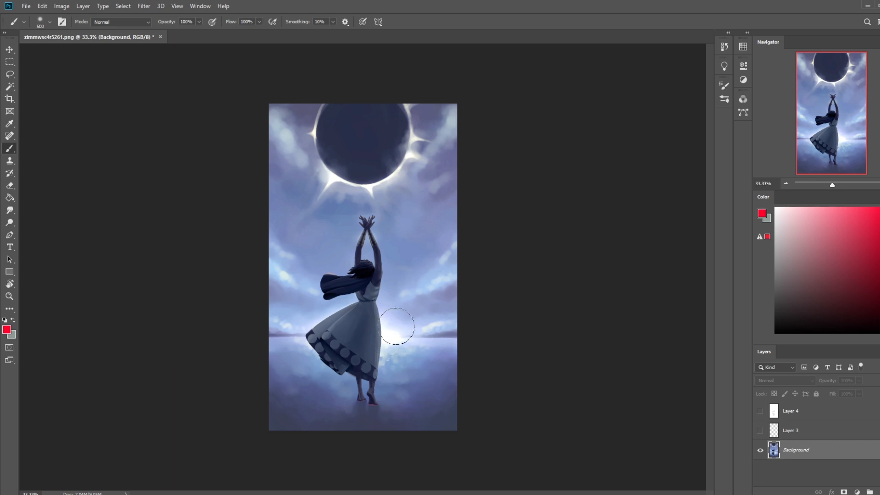
Enlarge the soft brush to 1300 px.
{"action": "key", "text": "bracketright"}
{"action": "key", "text": "bracketright"}
{"action": "key", "text": "bracketright"}
{"action": "key", "text": "bracketright"}
{"action": "key", "text": "bracketright"}
{"action": "key", "text": "bracketright"}
{"action": "key", "text": "bracketright"}
{"action": "key", "text": "bracketright"}
Add a new layer directly above the Background and show the white Layer 4.
{"action": "left_click", "coordinate": [879, 492]}
{"action": "left_click", "coordinate": [759, 412]}
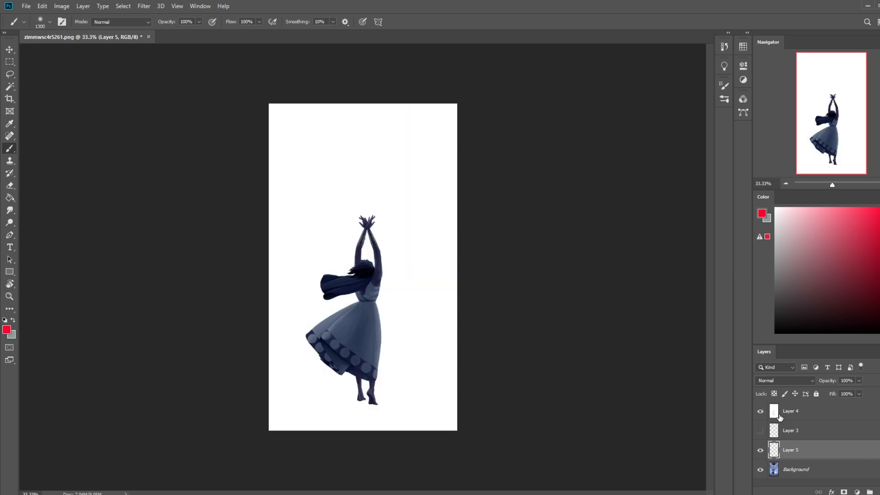
Load Layer 4's outline as a selection, invert it onto the dancing figure, and hide Layer 4.
{"action": "left_click", "coordinate": [802, 418]}
{"action": "key", "text": "v"}
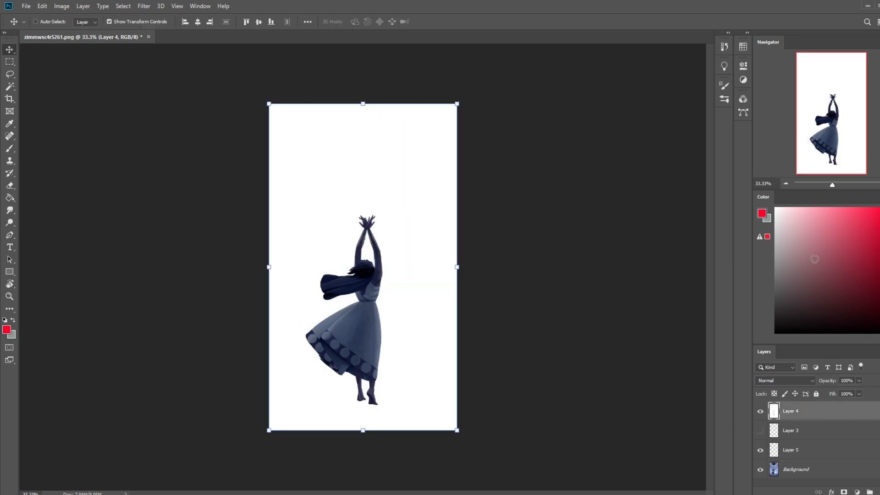
{"action": "key", "text": "m"}
{"action": "right_click", "coordinate": [355, 321]}
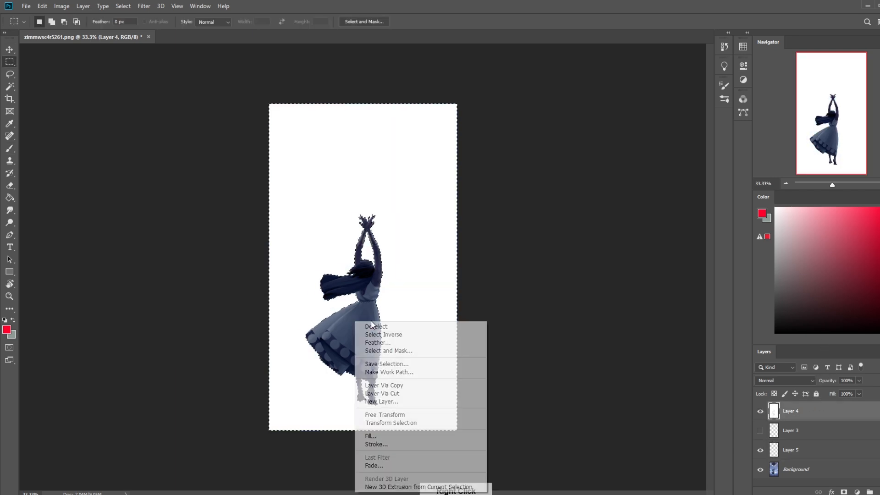
{"action": "left_click", "coordinate": [388, 335]}
{"action": "left_click", "coordinate": [760, 411]}
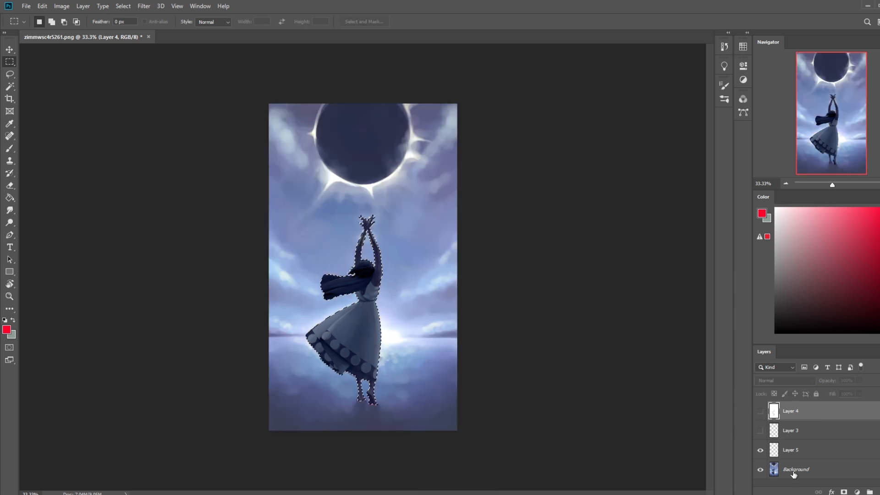
Sample a blue from the water, add a new layer directly above the Background, and set the brush to 1400 px.
{"action": "left_click", "coordinate": [798, 469]}
{"action": "key", "text": "b"}
{"action": "left_click", "coordinate": [349, 395], "text": "alt"}
{"action": "key", "text": "bracketleft"}
{"action": "key", "text": "bracketleft"}
{"action": "key", "text": "bracketleft"}
{"action": "key", "text": "bracketleft"}
{"action": "key", "text": "bracketleft"}
{"action": "key", "text": "bracketleft"}
{"action": "key", "text": "ctrl+shift+alt+n"}
{"action": "key", "text": "bracketright"}
{"action": "key", "text": "bracketright"}
{"action": "key", "text": "bracketright"}
{"action": "key", "text": "bracketright"}
{"action": "key", "text": "bracketright"}
{"action": "key", "text": "bracketright"}
{"action": "key", "text": "bracketright"}
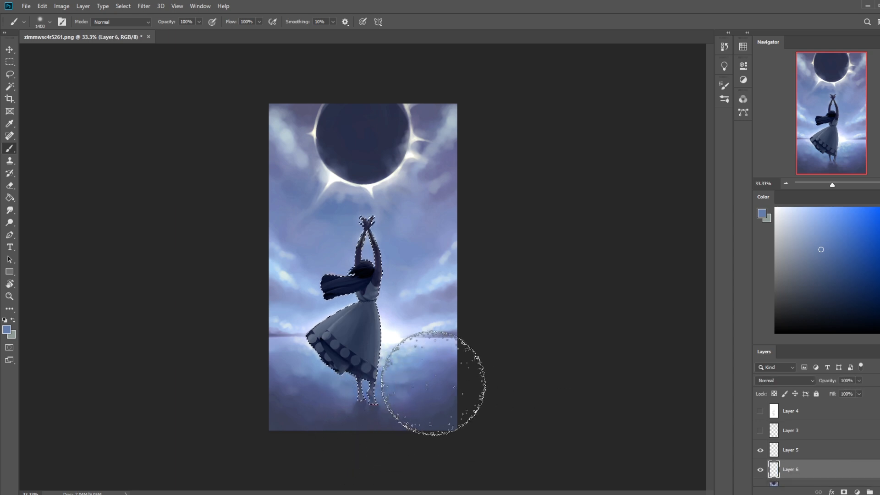
Invert the selection so that the surroundings around the figure are selected.
{"action": "key", "text": "m"}
{"action": "right_click", "coordinate": [361, 196]}
{"action": "left_click", "coordinate": [414, 209]}
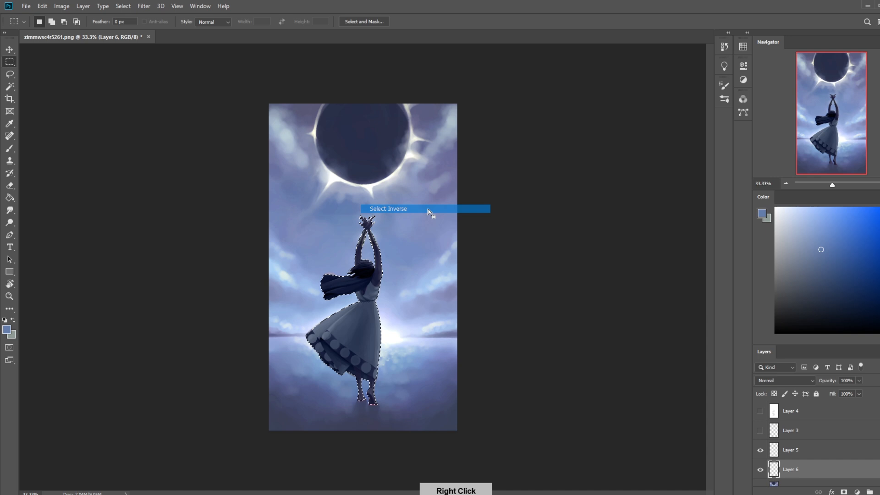
Try painting a light tone sampled from the horizon over the water at full opacity, and undo the stroke.
{"action": "key", "text": "b"}
{"action": "left_click", "coordinate": [404, 342], "text": "alt"}
{"action": "left_click_drag", "start_coordinate": [377, 391], "coordinate": [350, 434]}
{"action": "key", "text": "ctrl+z"}
Set the brush opacity to 50% and paint sampled blue over the dark water in the foreground.
{"action": "left_click_drag", "start_coordinate": [199, 22], "coordinate": [180, 31]}
{"action": "left_click", "coordinate": [348, 387], "text": "alt"}
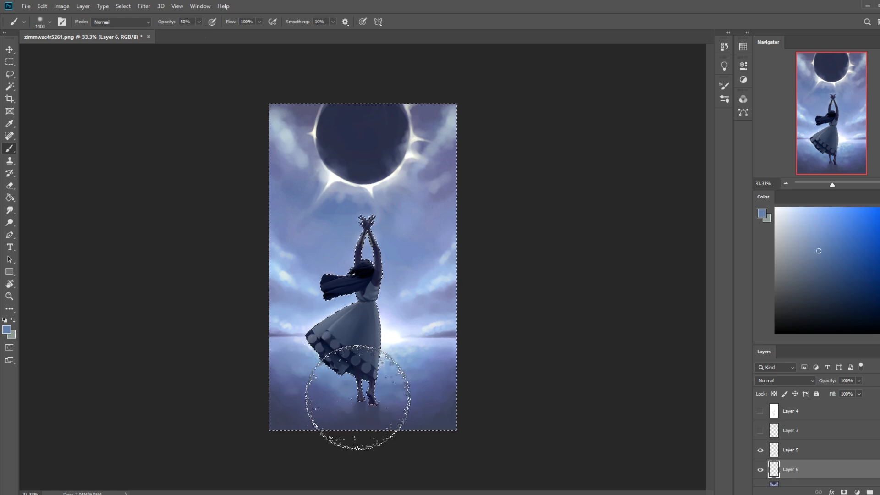
{"action": "mouse_move", "coordinate": [320, 423]}
{"action": "left_mouse_down"}
{"action": "mouse_move", "coordinate": [441, 394]}
{"action": "mouse_move", "coordinate": [475, 362]}
{"action": "mouse_move", "coordinate": [237, 418]}
{"action": "left_mouse_up"}
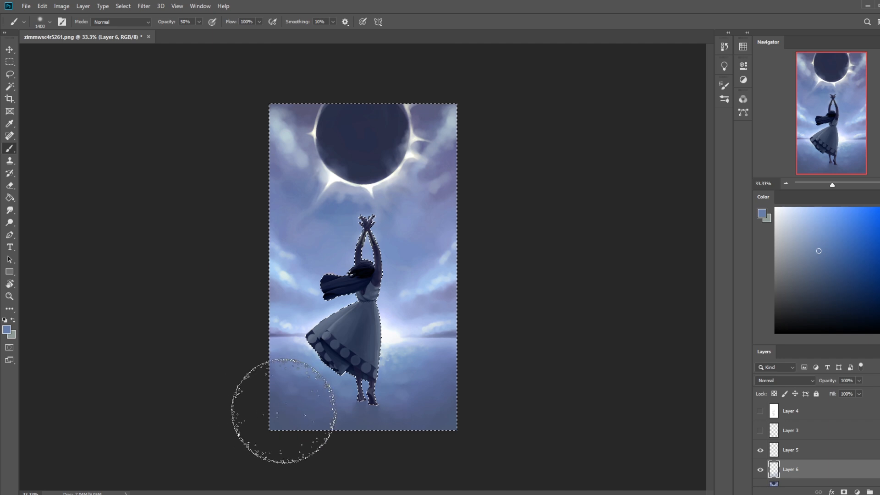
Lasso two tapering shadow shapes running from the feet to the canvas edge and clear the blue paint inside them.
{"action": "key", "text": "ctrl+d"}
{"action": "key", "text": "ctrl+minus"}
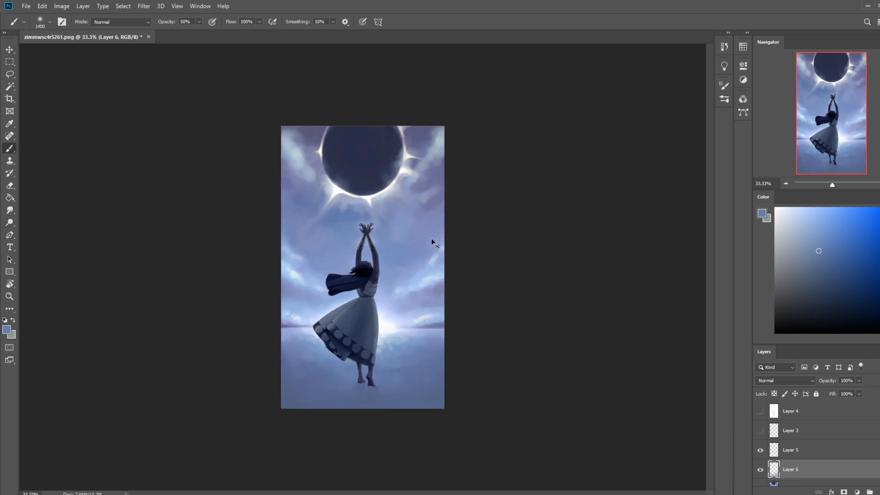
{"action": "key", "text": "l"}
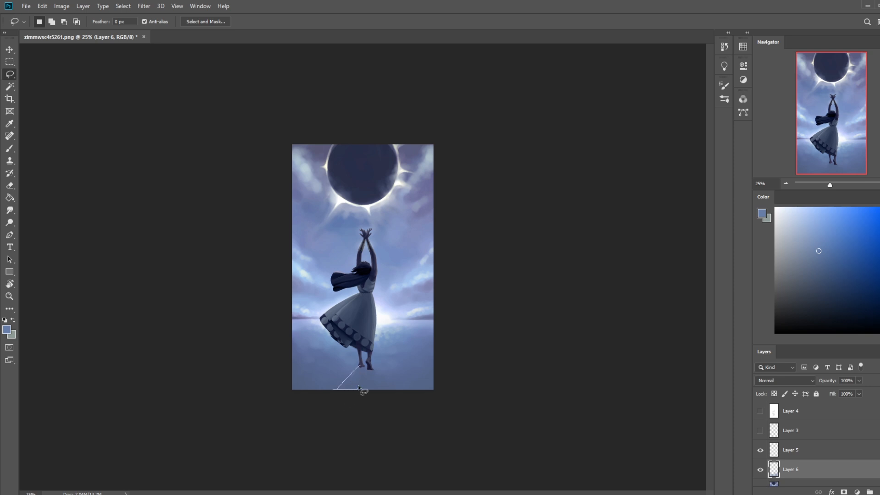
{"action": "key", "text": "shift"}
{"action": "mouse_move", "coordinate": [368, 369]}
{"action": "left_mouse_down"}
{"action": "mouse_move", "coordinate": [377, 405]}
{"action": "mouse_move", "coordinate": [371, 370]}
{"action": "left_mouse_up"}
{"action": "key", "text": "alt"}
{"action": "mouse_move", "coordinate": [365, 372]}
{"action": "left_mouse_down"}
{"action": "mouse_move", "coordinate": [359, 385]}
{"action": "mouse_move", "coordinate": [368, 368]}
{"action": "left_mouse_up"}
{"action": "key", "text": "alt+BackSpace"}
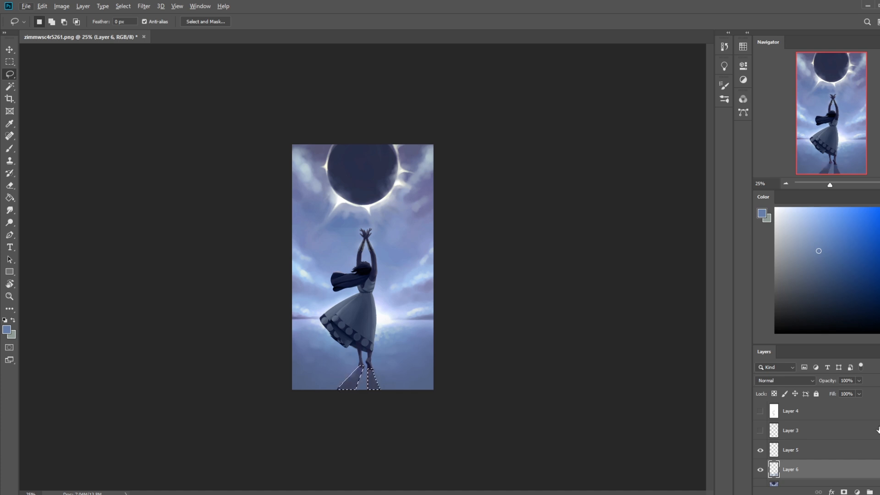
Deselect the leg shadows and soften the new paint layer with a Gaussian Blur.
{"action": "key", "text": "m"}
{"action": "right_click", "coordinate": [407, 321]}
{"action": "left_click", "coordinate": [424, 329]}
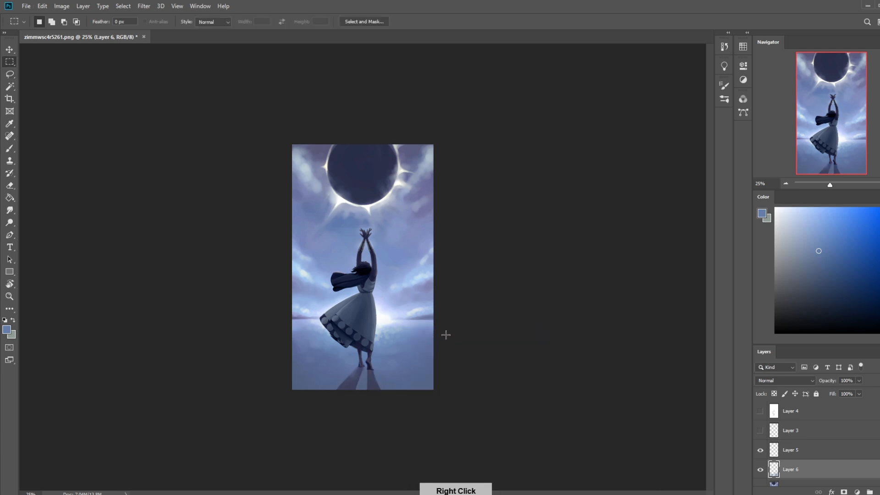
{"action": "left_click", "coordinate": [144, 6]}
{"action": "mouse_move", "coordinate": [159, 115]}
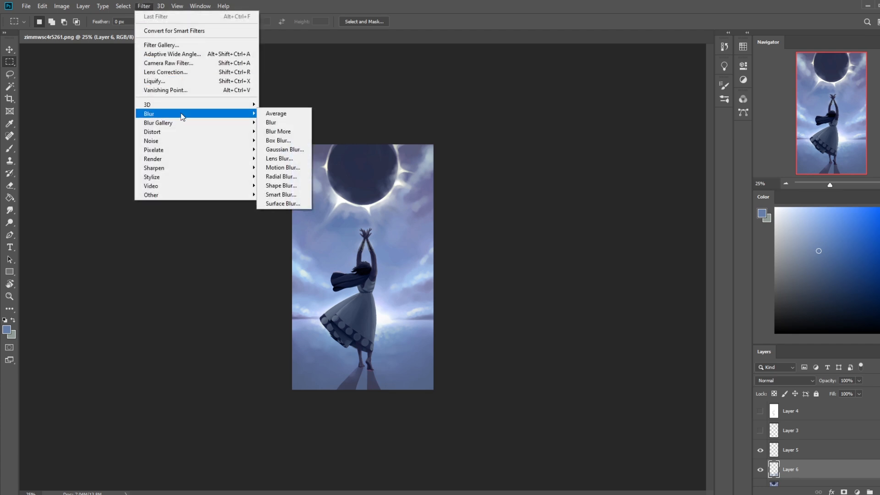
{"action": "left_click", "coordinate": [284, 149]}
{"action": "left_click_drag", "start_coordinate": [624, 358], "coordinate": [628, 359]}
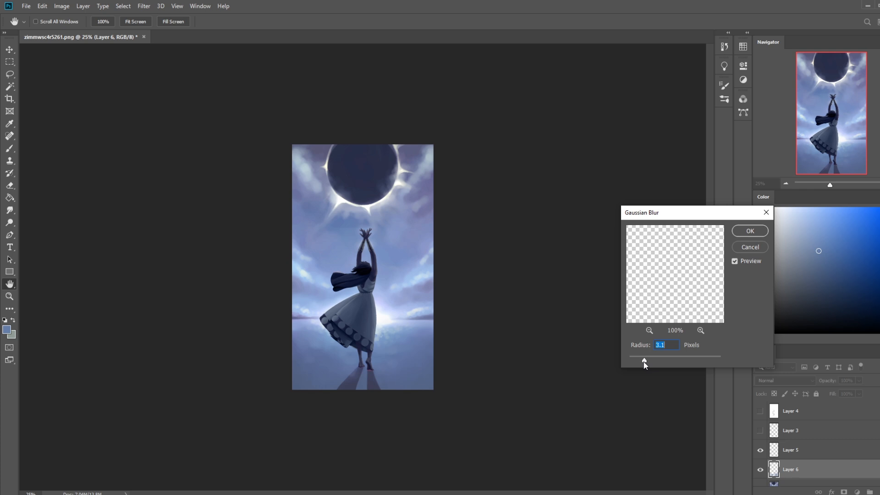
{"action": "left_click_drag", "start_coordinate": [647, 361], "coordinate": [656, 360]}
{"action": "left_click_drag", "start_coordinate": [672, 361], "coordinate": [667, 362]}
{"action": "left_click", "coordinate": [749, 231]}
Switch the eraser to a soft round brush preset and enlarge it to 1800 px.
{"action": "key", "text": "e"}
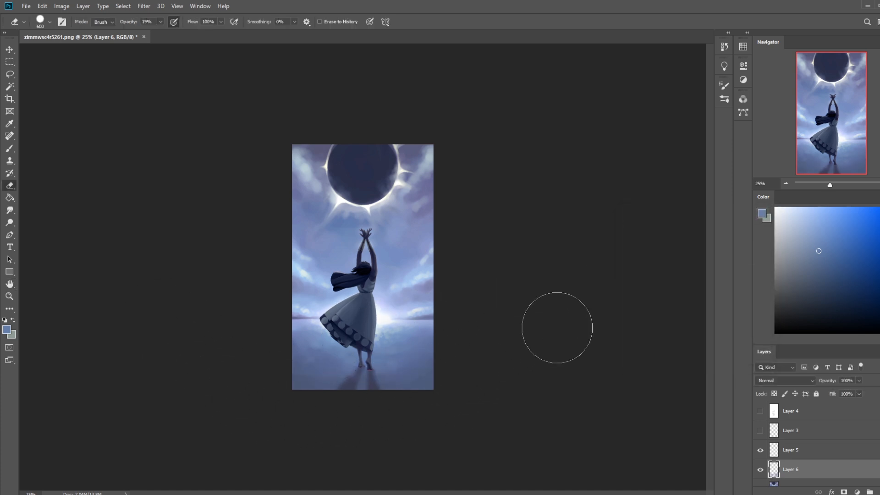
{"action": "right_click", "coordinate": [396, 299]}
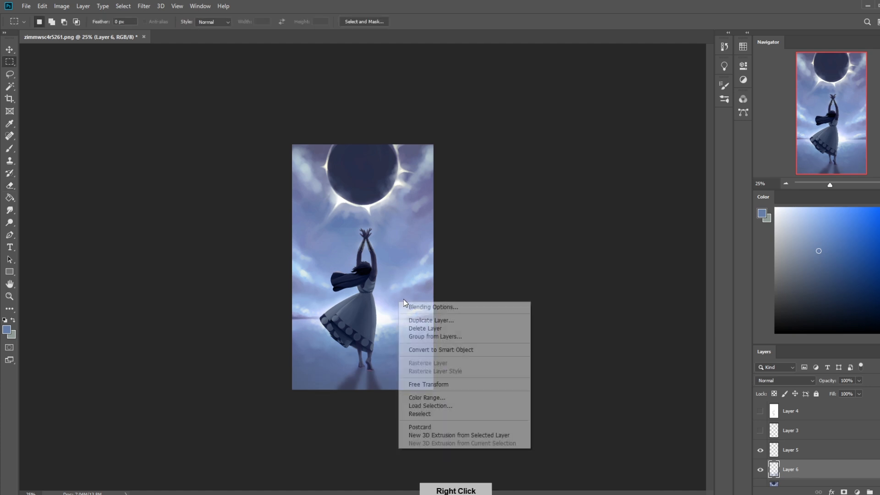
{"action": "key", "text": "Escape"}
{"action": "right_click", "coordinate": [377, 251]}
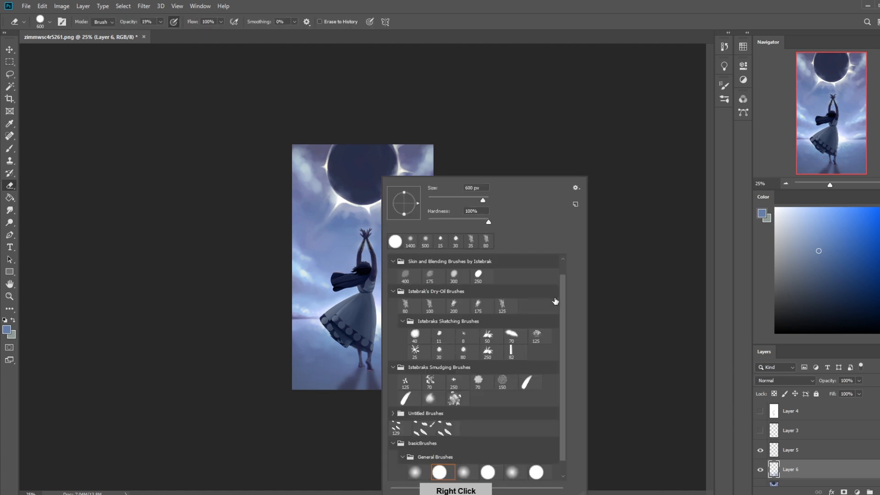
{"action": "scroll", "coordinate": [529, 260], "scroll_direction": "up", "scroll_amount": 1}
{"action": "left_click", "coordinate": [493, 154]}
{"action": "key", "text": "bracketright"}
{"action": "key", "text": "bracketright"}
{"action": "key", "text": "bracketright"}
{"action": "key", "text": "bracketright"}
{"action": "key", "text": "bracketright"}
{"action": "key", "text": "bracketright"}
{"action": "key", "text": "bracketright"}
{"action": "key", "text": "bracketright"}
{"action": "key", "text": "bracketright"}
{"action": "key", "text": "bracketright"}
{"action": "key", "text": "bracketright"}
{"action": "key", "text": "bracketright"}
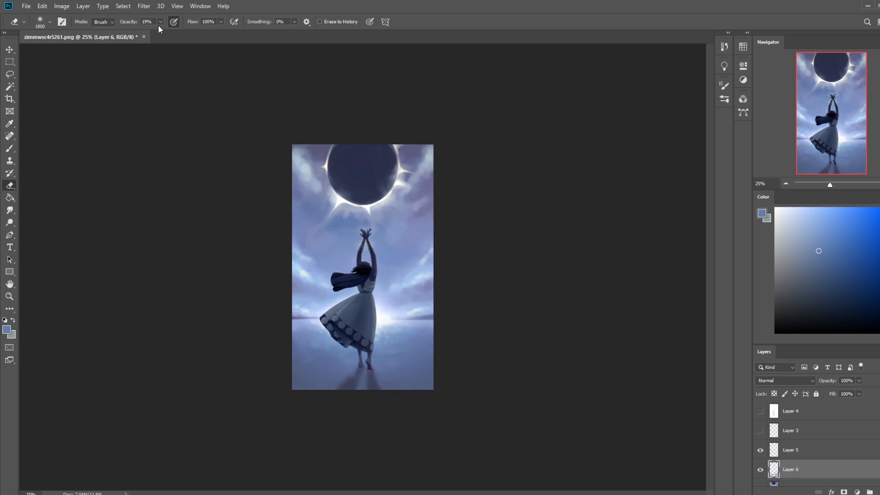
Set the eraser opacity to 37% and softly erase the blue paint along the lower water, with the eraser at up to 1900 px.
{"action": "key", "text": "bracketleft"}
{"action": "left_click", "coordinate": [162, 32]}
{"action": "left_click_drag", "start_coordinate": [162, 32], "coordinate": [169, 32]}
{"action": "key", "text": "bracketleft"}
{"action": "key", "text": "bracketleft"}
{"action": "key", "text": "bracketleft"}
{"action": "key", "text": "bracketleft"}
{"action": "key", "text": "bracketleft"}
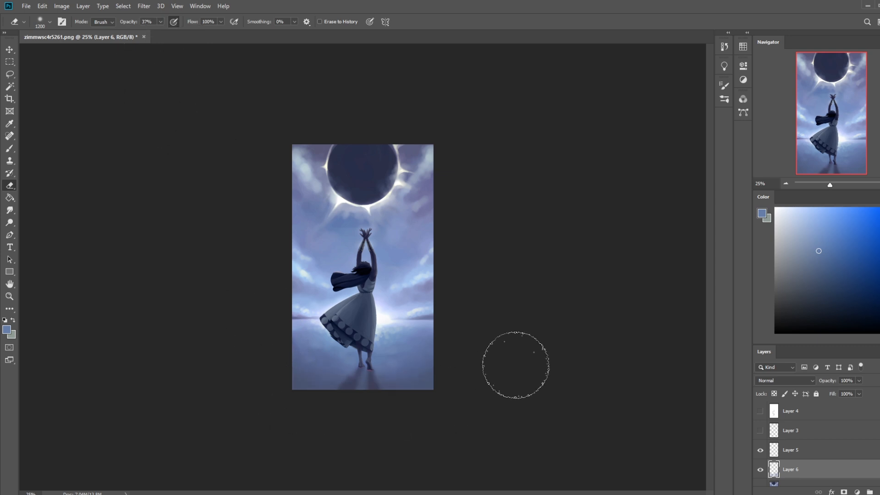
{"action": "key", "text": "bracketright"}
{"action": "key", "text": "bracketright"}
{"action": "key", "text": "bracketright"}
{"action": "key", "text": "bracketright"}
{"action": "key", "text": "bracketright"}
{"action": "key", "text": "bracketright"}
{"action": "key", "text": "bracketright"}
{"action": "key", "text": "bracketright"}
{"action": "key", "text": "bracketright"}
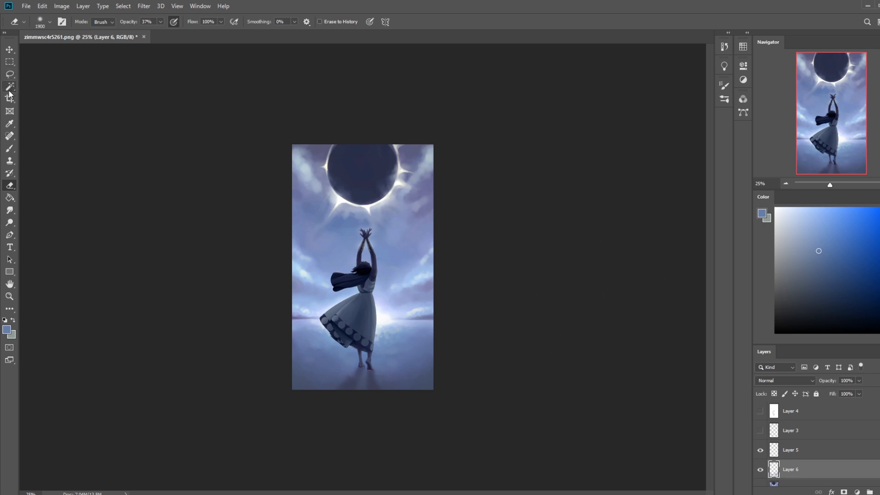
Select the whole area above the horizon line with the Rectangular Marquee.
{"action": "left_click", "coordinate": [10, 61]}
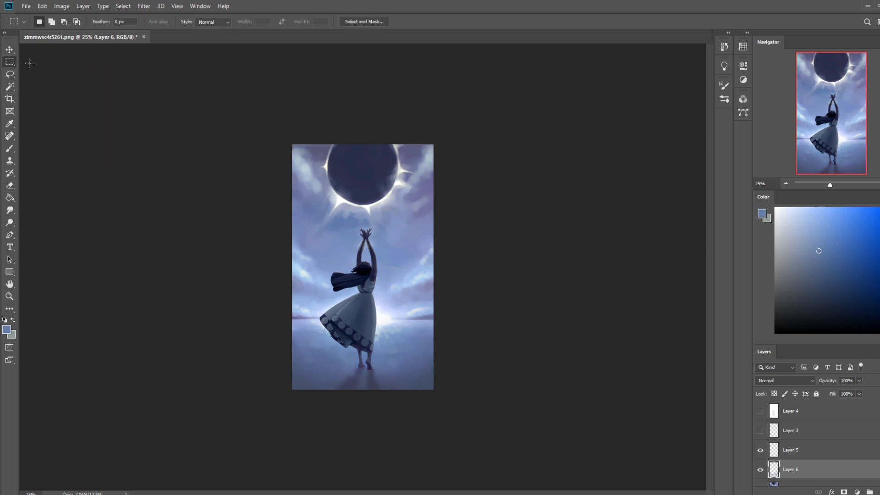
{"action": "left_click_drag", "start_coordinate": [435, 319], "coordinate": [275, 85]}
{"action": "left_click_drag", "start_coordinate": [383, 293], "coordinate": [384, 289]}
{"action": "left_click_drag", "start_coordinate": [431, 320], "coordinate": [252, 85]}
Merge Layer 6 down into the Background and hide the selection outline.
{"action": "right_click", "coordinate": [809, 468]}
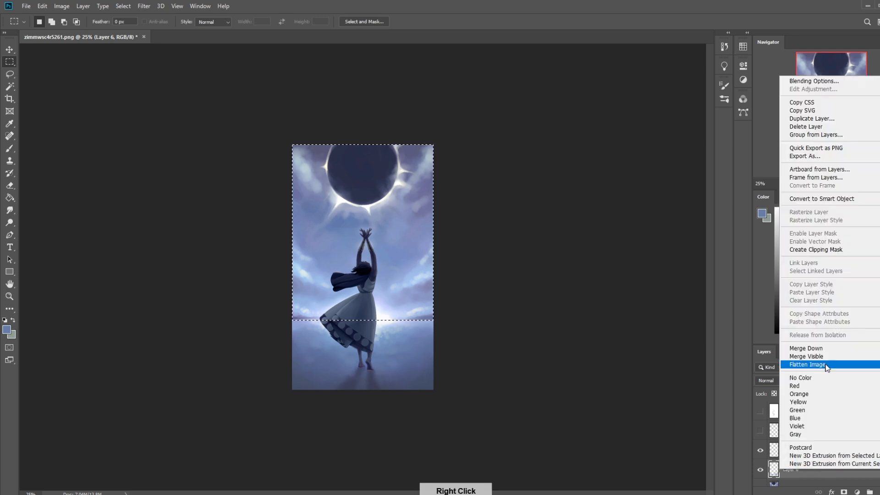
{"action": "left_click", "coordinate": [799, 346]}
{"action": "key", "text": "ctrl+d"}
Try brightening the sky around the figure with a very large soft dab of sampled white, and undo it.
{"action": "key", "text": "b"}
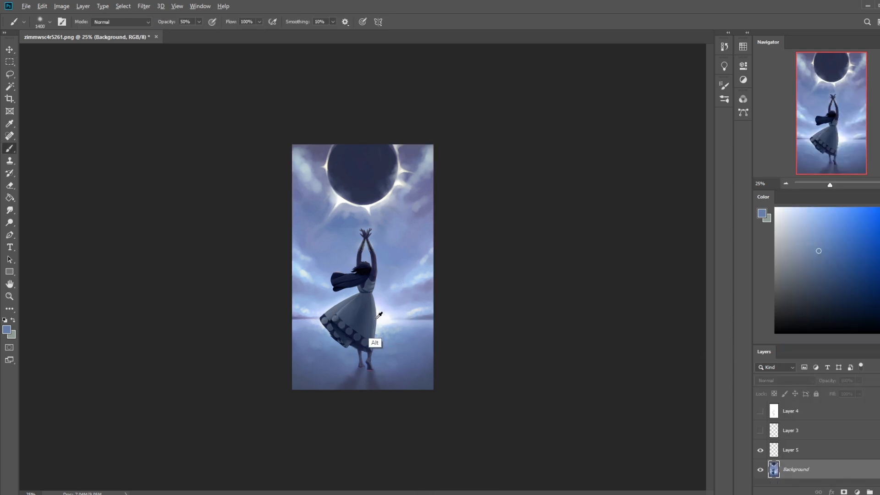
{"action": "left_click", "coordinate": [372, 347], "text": "alt"}
{"action": "key", "text": "bracketright"}
{"action": "key", "text": "bracketright"}
{"action": "key", "text": "bracketright"}
{"action": "key", "text": "bracketright"}
{"action": "key", "text": "bracketright"}
{"action": "key", "text": "bracketright"}
{"action": "key", "text": "bracketright"}
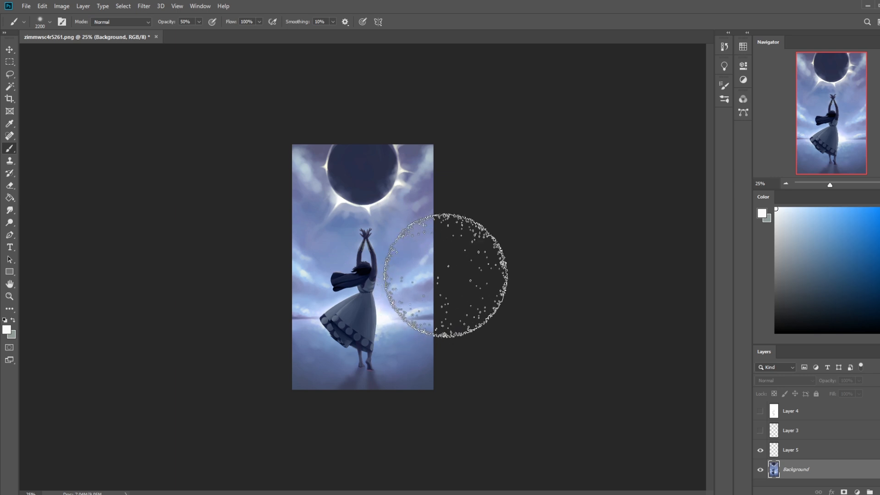
{"action": "left_click", "coordinate": [355, 274]}
{"action": "key", "text": "ctrl+z"}
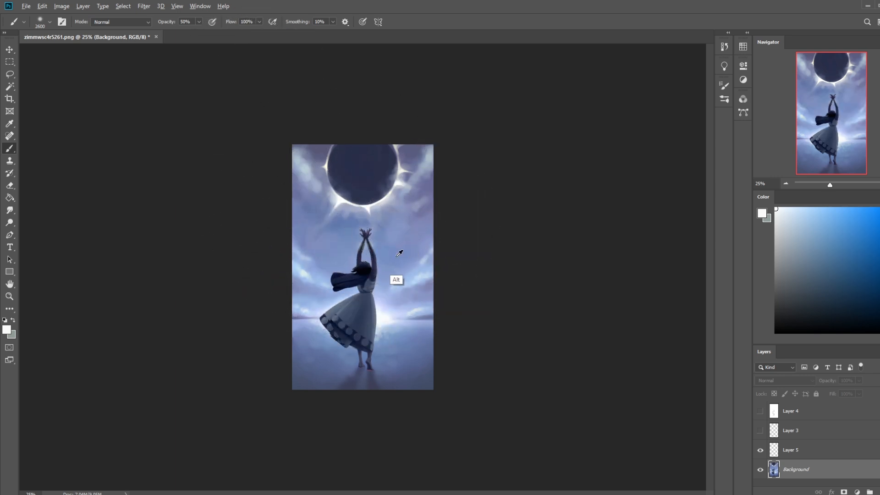
Sample a pale blue from the painting and exit f.lux.
{"action": "left_click", "coordinate": [392, 252], "text": "alt"}
{"action": "key", "text": "x"}
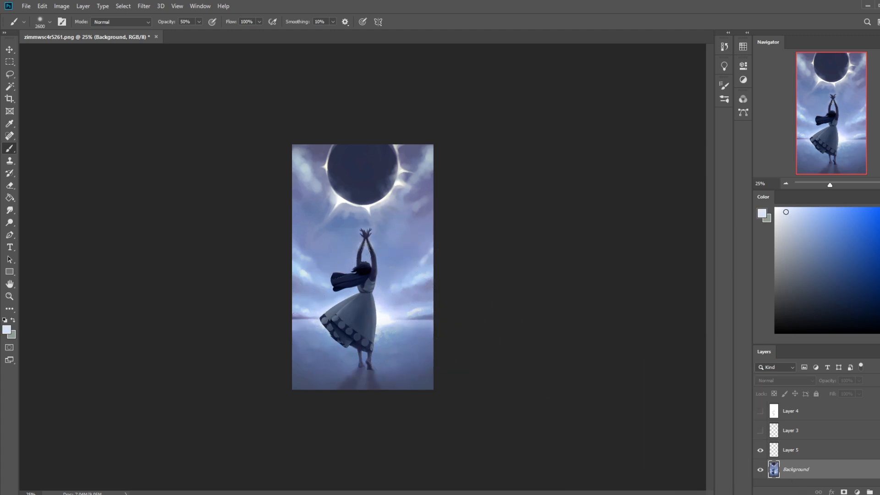
{"action": "right_click", "coordinate": [800, 493]}
{"action": "left_click", "coordinate": [769, 485]}
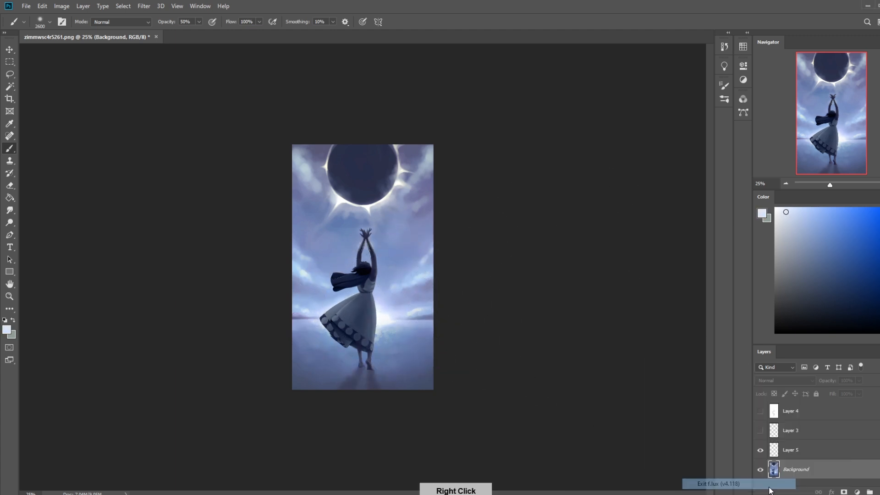
Reduce the soft brush to 1800 px and paint a near-white haze across the Background just above the horizon.
{"action": "scroll", "coordinate": [598, 338], "scroll_direction": "up", "scroll_amount": 1}
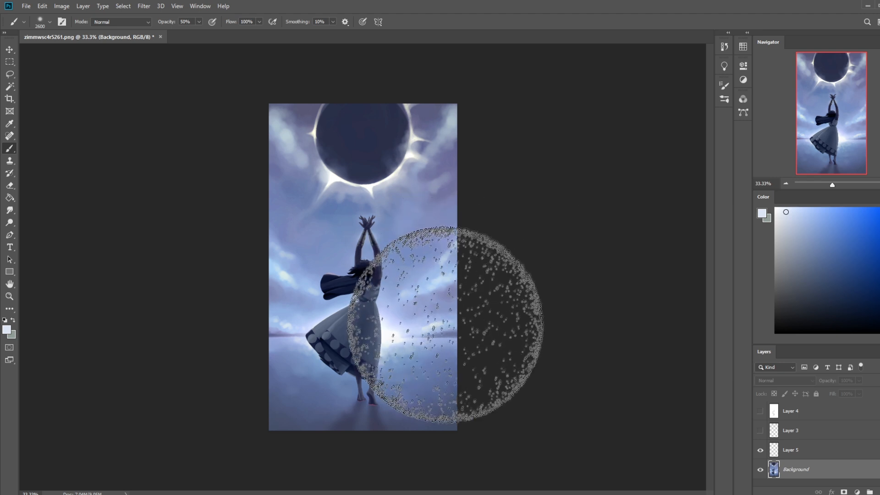
{"action": "key", "text": "bracketleft"}
{"action": "key", "text": "bracketleft"}
{"action": "key", "text": "bracketleft"}
{"action": "key", "text": "bracketleft"}
{"action": "key", "text": "bracketleft"}
{"action": "key", "text": "bracketleft"}
{"action": "key", "text": "bracketleft"}
{"action": "key", "text": "bracketleft"}
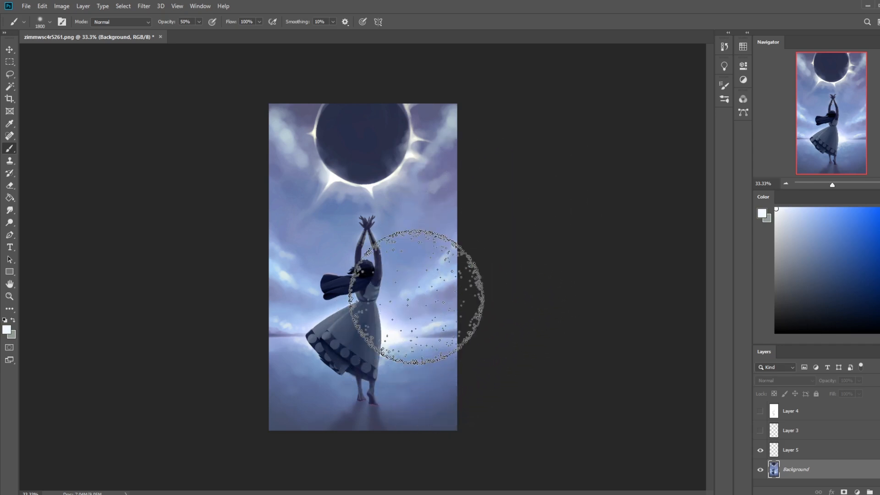
{"action": "mouse_move", "coordinate": [456, 312]}
{"action": "left_mouse_down"}
{"action": "mouse_move", "coordinate": [332, 290]}
{"action": "mouse_move", "coordinate": [210, 293]}
{"action": "left_mouse_up"}
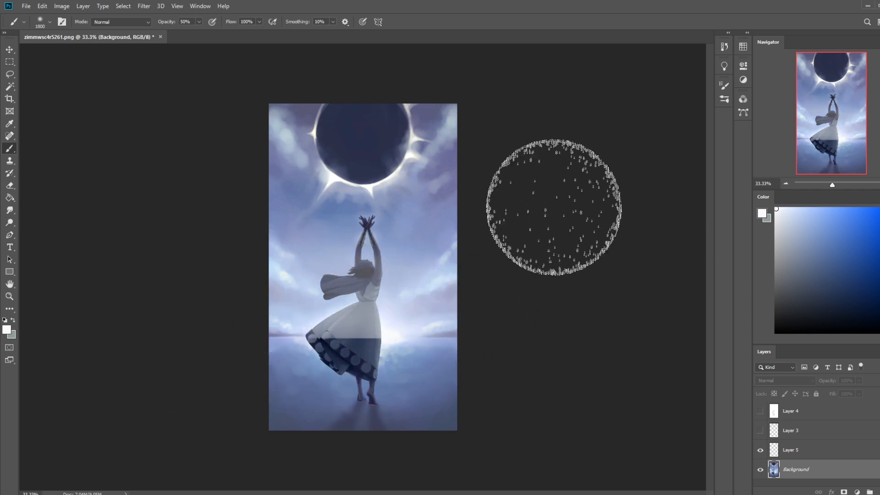
Compare the original image with the latest brush state in the history, and return to the latest state.
{"action": "left_click", "coordinate": [724, 46]}
{"action": "left_click_drag", "start_coordinate": [708, 323], "coordinate": [730, 323]}
{"action": "left_click", "coordinate": [678, 66]}
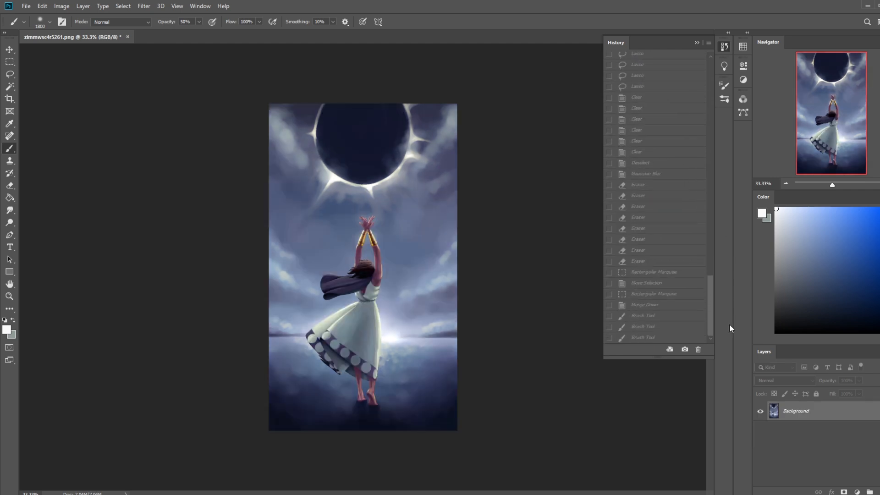
{"action": "left_click", "coordinate": [641, 338]}
{"action": "left_click", "coordinate": [697, 43]}
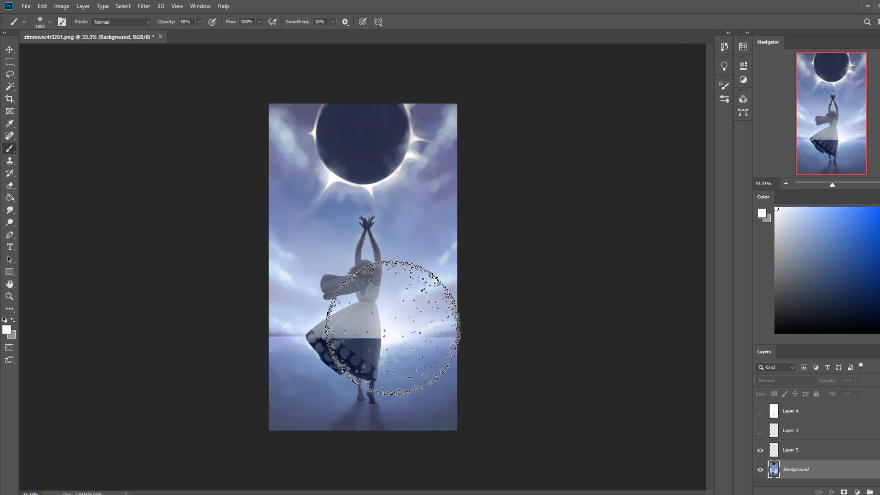
Try to clear the figure's silhouette on Layer 5, using the inverted selection of Layer 4's contents.
{"action": "left_click", "coordinate": [760, 411]}
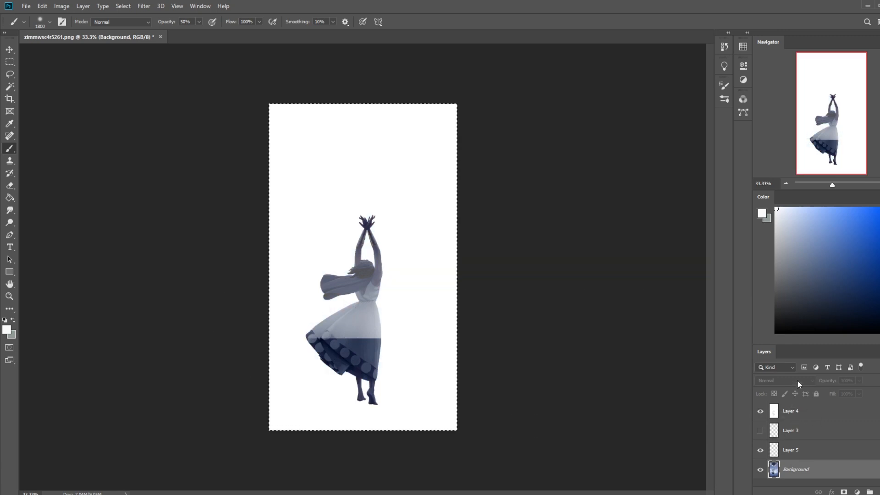
{"action": "key", "text": "v"}
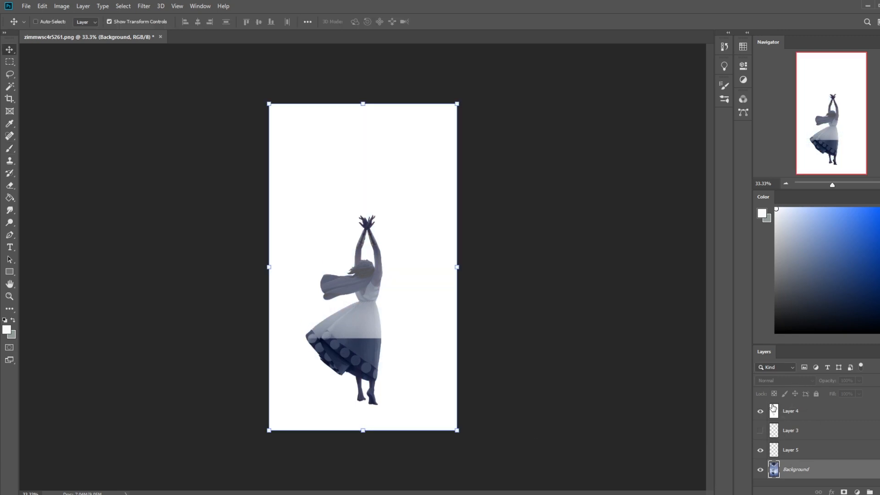
{"action": "left_click", "coordinate": [812, 414]}
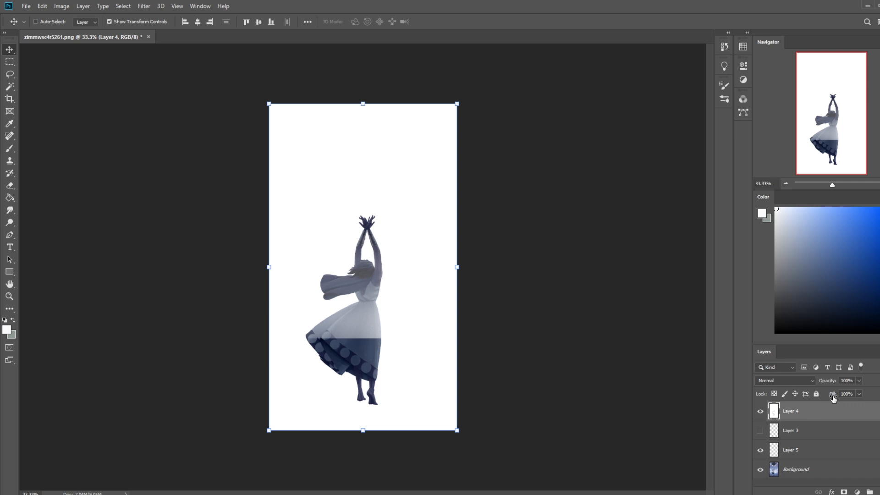
{"action": "left_click", "coordinate": [789, 406], "text": "ctrl"}
{"action": "key", "text": "m"}
{"action": "right_click", "coordinate": [428, 350]}
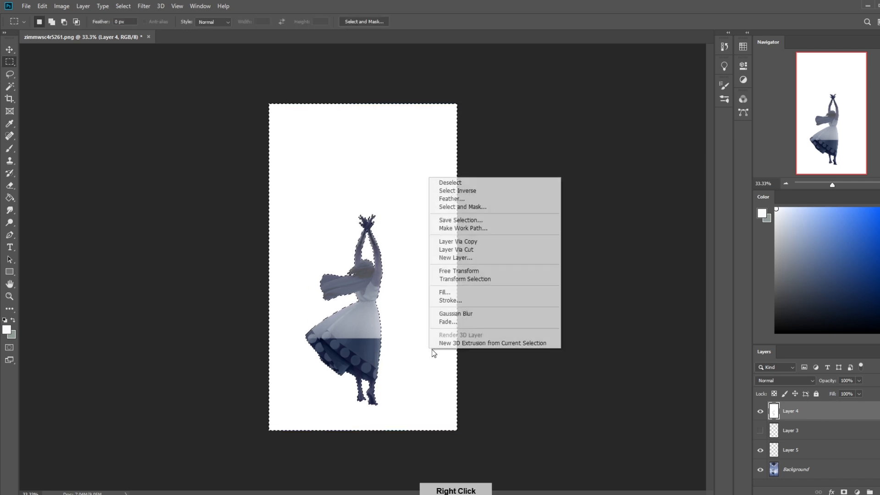
{"action": "left_click", "coordinate": [485, 189]}
{"action": "left_click", "coordinate": [759, 412]}
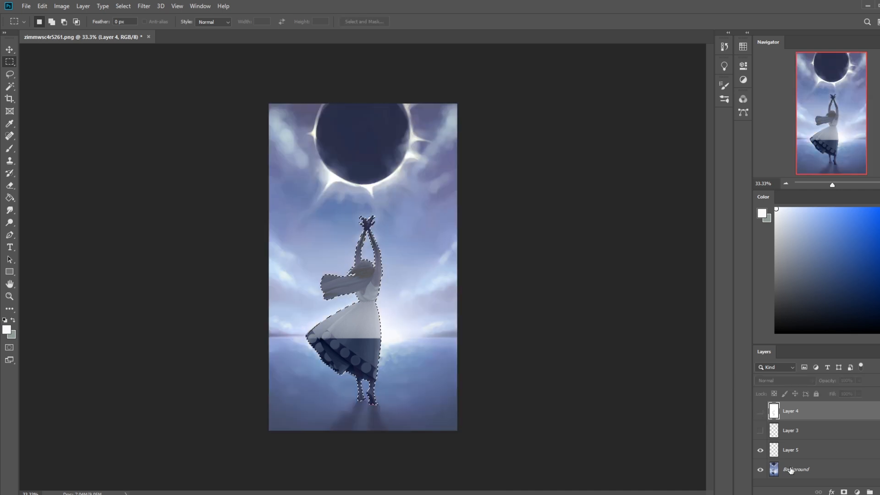
{"action": "left_click", "coordinate": [795, 454]}
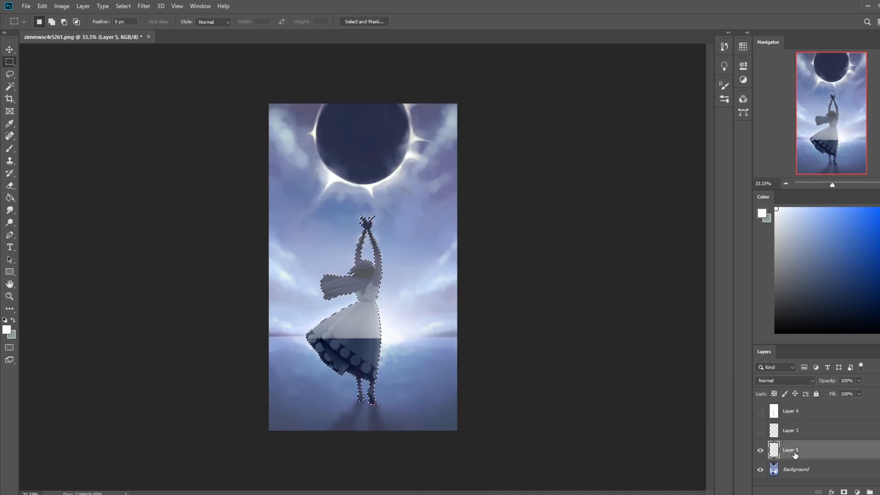
{"action": "left_click", "coordinate": [760, 470]}
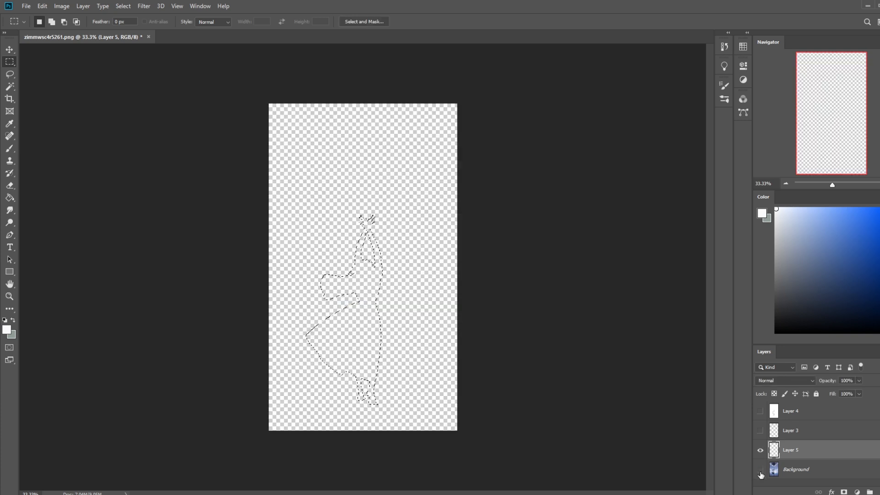
{"action": "left_click", "coordinate": [761, 471]}
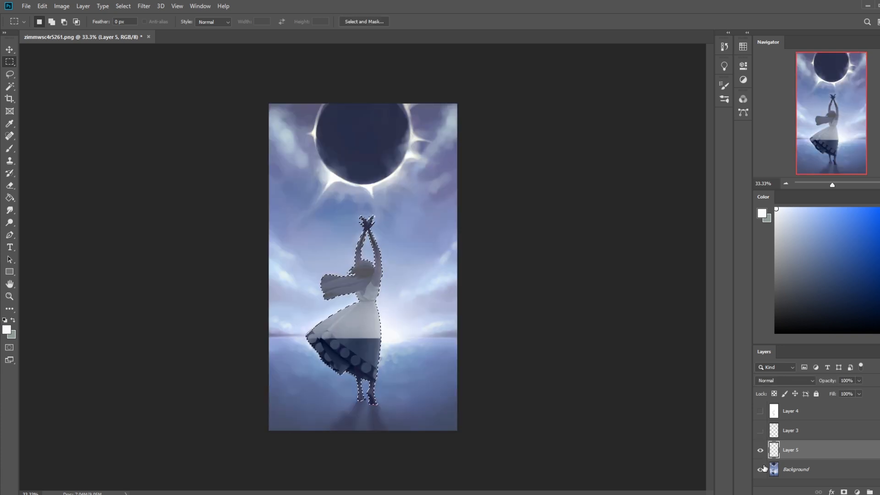
Compare the Merge Down state in the history with the latest state, and return to the latest state.
{"action": "left_click", "coordinate": [725, 48]}
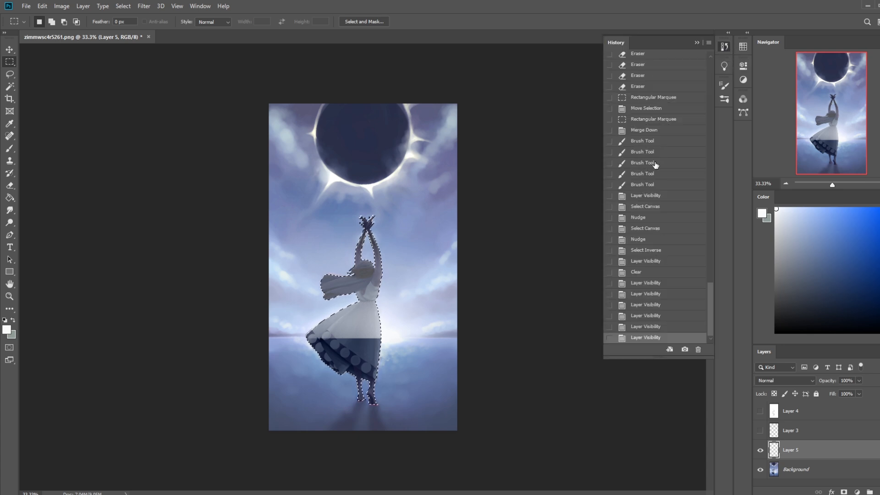
{"action": "left_click", "coordinate": [641, 132]}
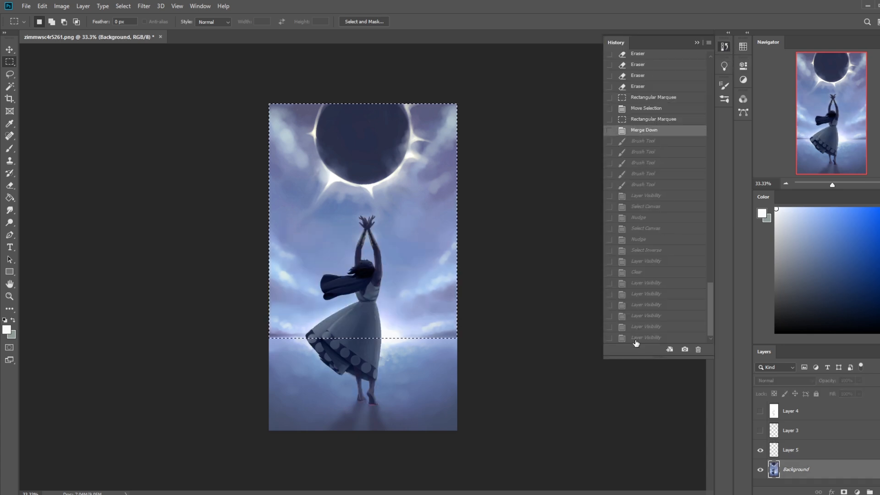
{"action": "left_click", "coordinate": [652, 338]}
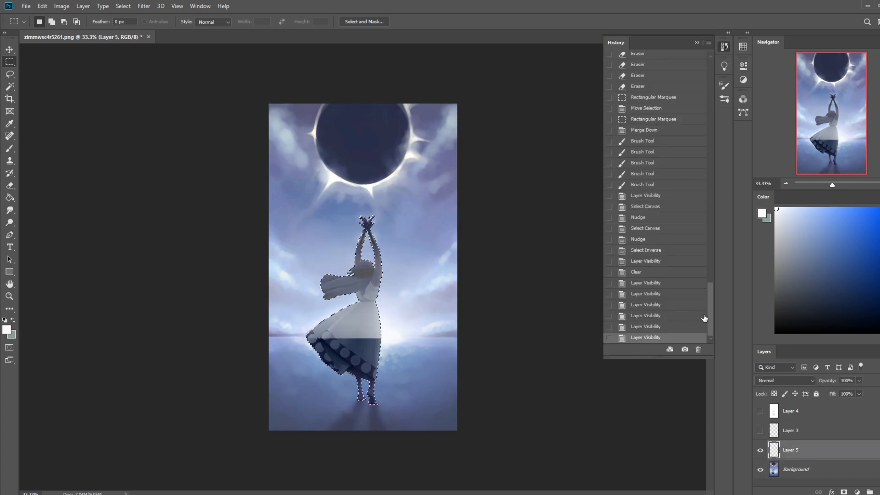
Copy the entire hazy Background, revert the history to the Merge Down state, and paste the copy as a new layer.
{"action": "left_click", "coordinate": [833, 473]}
{"action": "key", "text": "ctrl+a"}
{"action": "scroll", "coordinate": [665, 206], "scroll_direction": "down", "scroll_amount": 1}
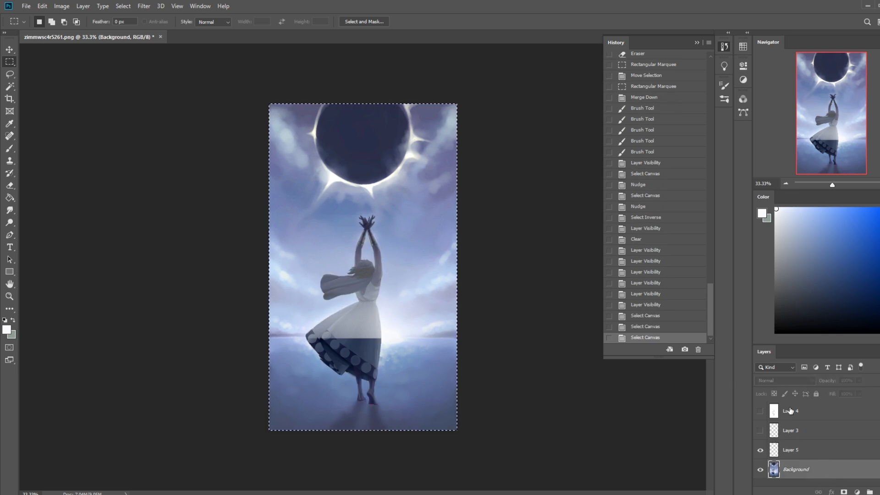
{"action": "left_click", "coordinate": [652, 152]}
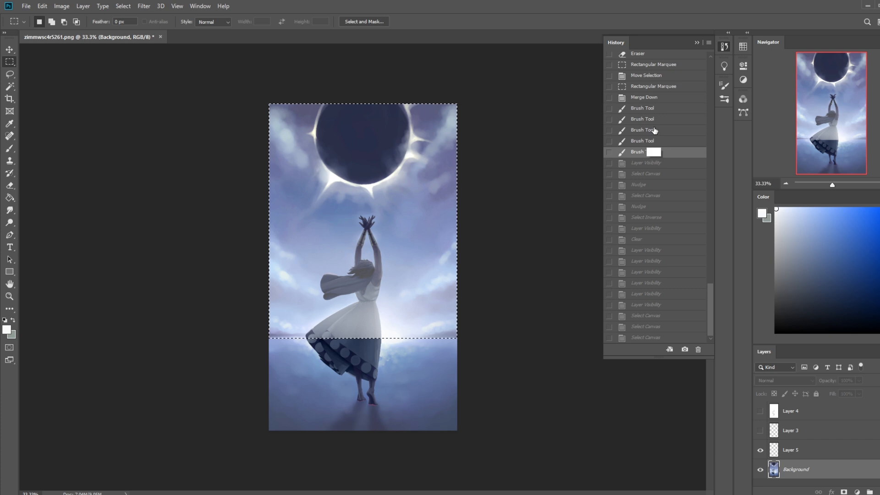
{"action": "left_click", "coordinate": [651, 99]}
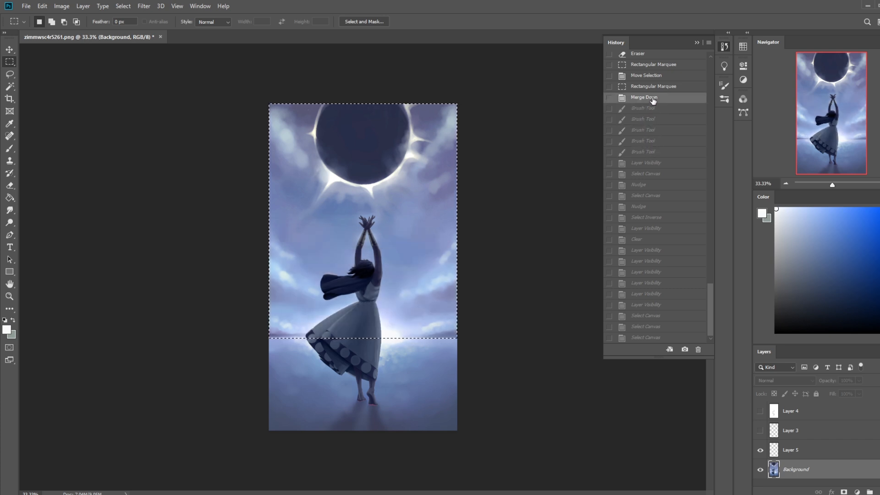
{"action": "key", "text": "ctrl+v"}
{"action": "left_click", "coordinate": [696, 42]}
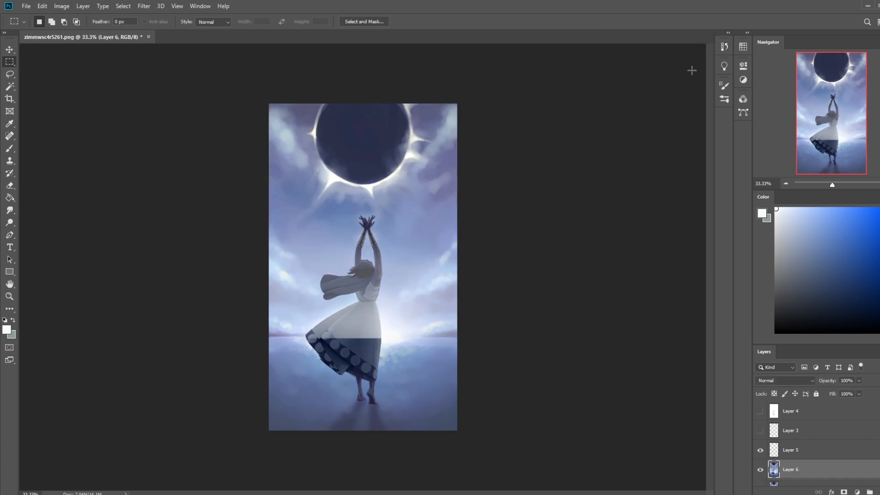
Select the figure's silhouette by loading and inverting Layer 4's selection, with Layer 4 hidden again.
{"action": "left_click", "coordinate": [760, 411]}
{"action": "left_click", "coordinate": [808, 408]}
{"action": "key", "text": "v"}
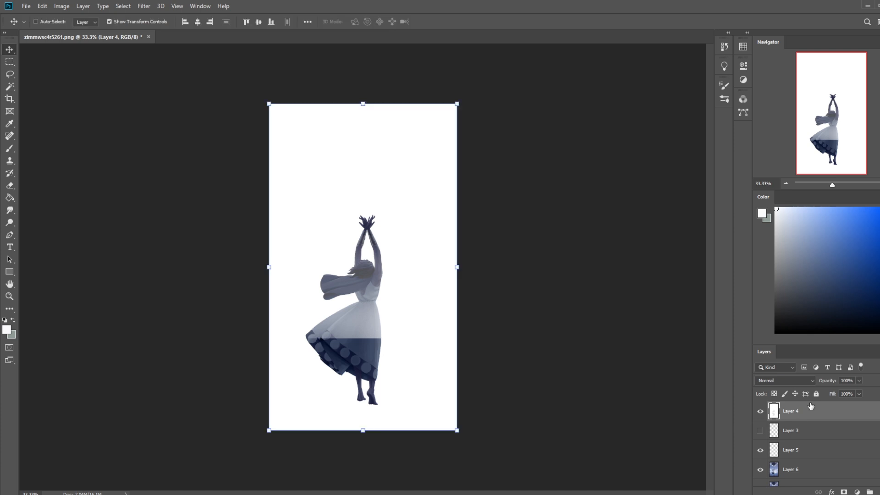
{"action": "key", "text": "m"}
{"action": "right_click", "coordinate": [372, 293]}
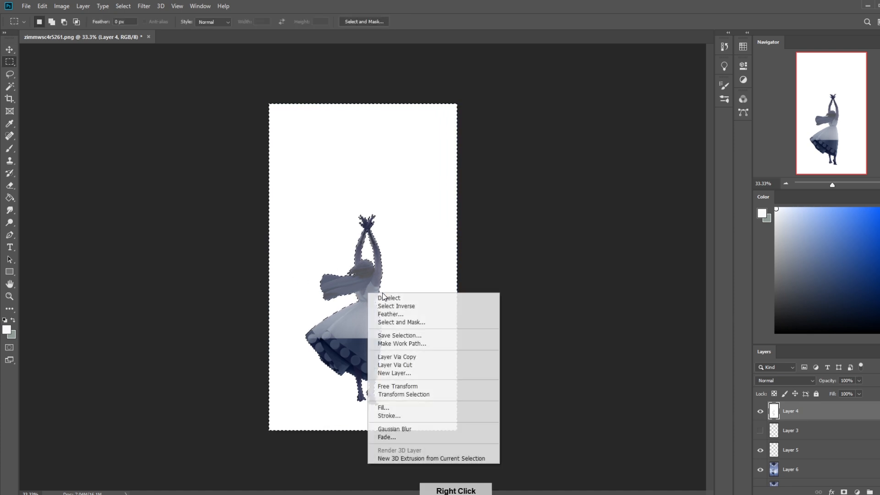
{"action": "left_click", "coordinate": [406, 305]}
{"action": "left_click", "coordinate": [759, 411]}
Delete the selected figure area from the hazy Layer 6 and clear the selection.
{"action": "left_click", "coordinate": [797, 451]}
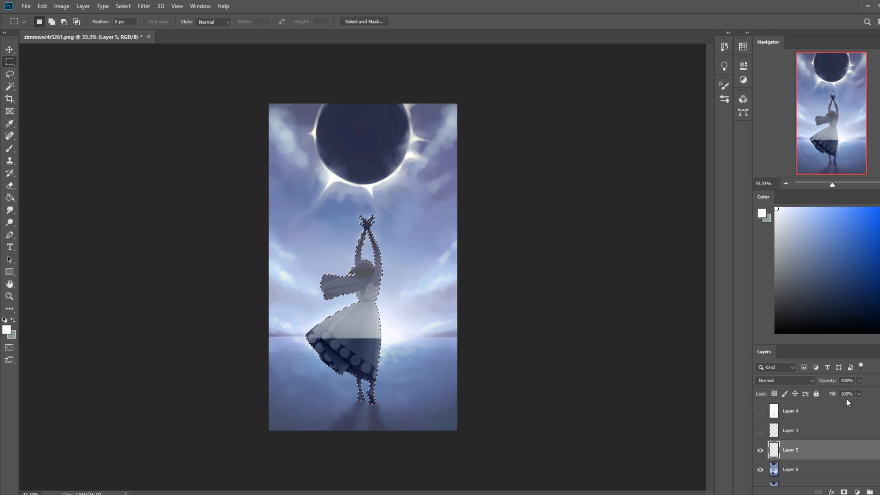
{"action": "left_click", "coordinate": [820, 465]}
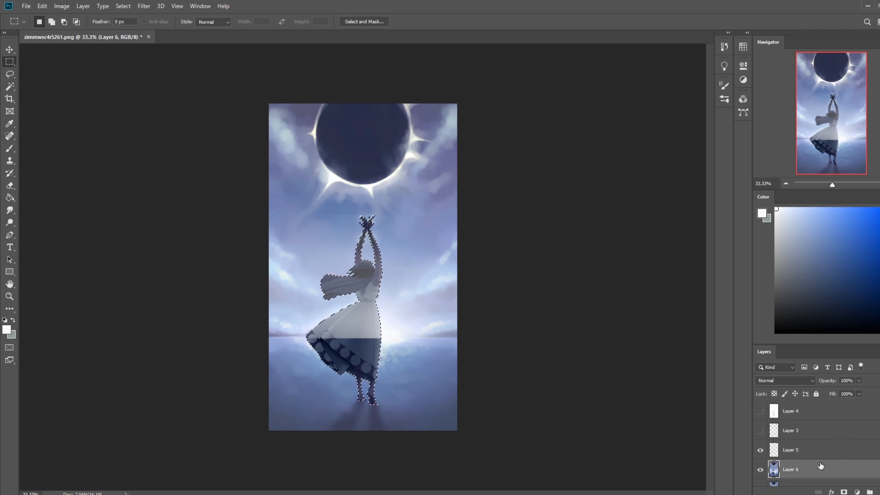
{"action": "key", "text": "Delete"}
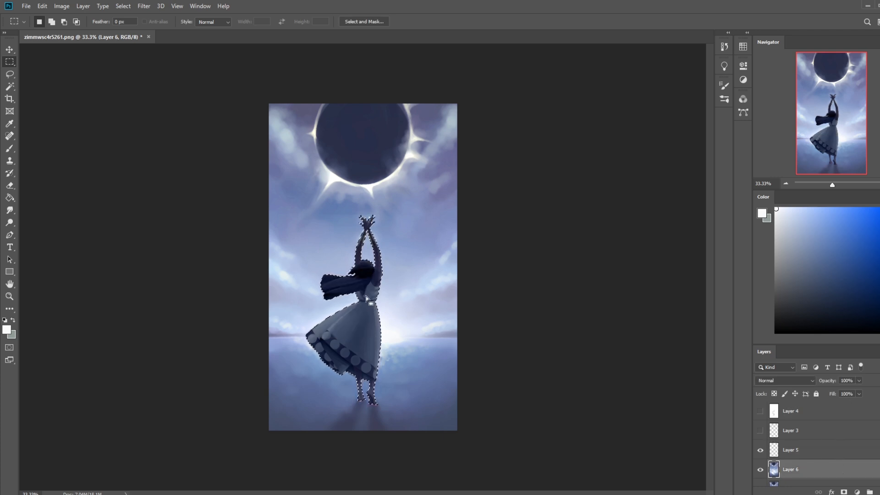
{"action": "right_click", "coordinate": [364, 298]}
{"action": "left_click", "coordinate": [380, 301]}
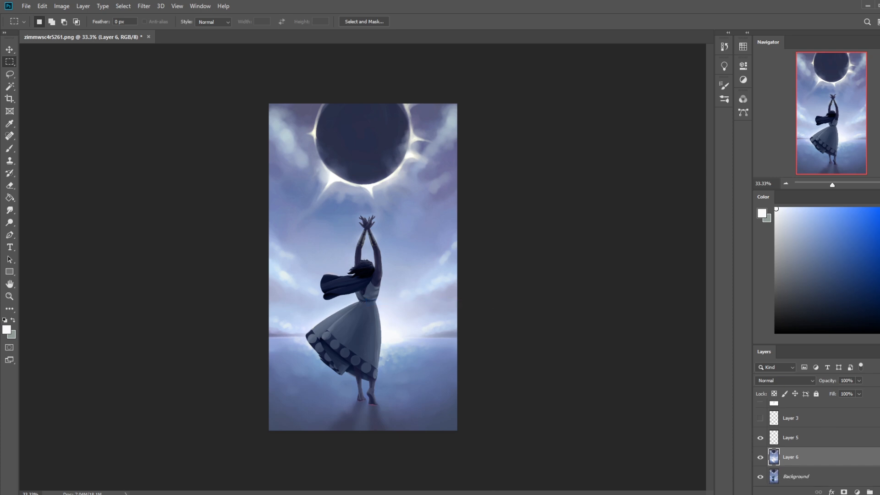
Compare the painting with and without the hazy Layer 6, and merge that layer down into the Background.
{"action": "left_click", "coordinate": [760, 457]}
{"action": "left_click", "coordinate": [760, 457]}
{"action": "left_click", "coordinate": [760, 457]}
{"action": "left_click", "coordinate": [760, 457]}
{"action": "left_click", "coordinate": [760, 457]}
{"action": "left_click", "coordinate": [760, 457]}
{"action": "left_click", "coordinate": [760, 458]}
{"action": "left_click", "coordinate": [760, 457]}
{"action": "left_click_drag", "start_coordinate": [851, 406], "coordinate": [847, 406]}
{"action": "left_click", "coordinate": [760, 458]}
{"action": "left_click", "coordinate": [760, 457]}
{"action": "right_click", "coordinate": [802, 461]}
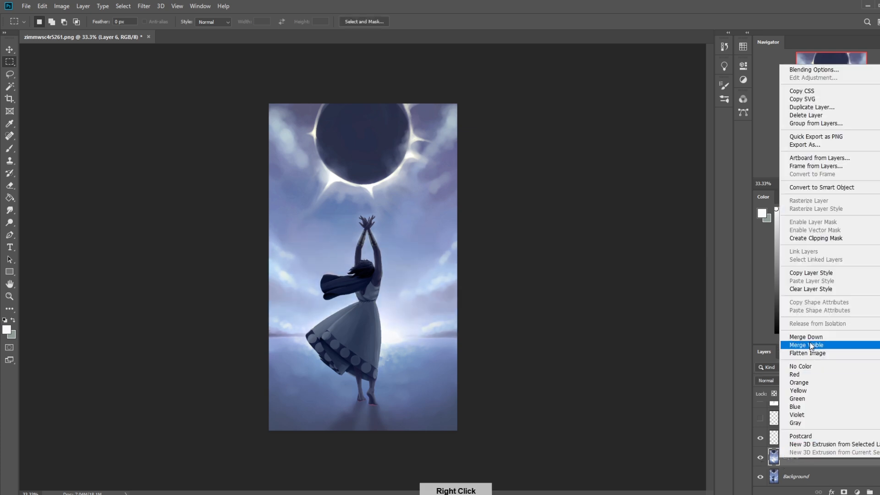
{"action": "left_click", "coordinate": [800, 349]}
Sample a mid blue from the water and paint a soft dark cloud in the sky right of the figure at 76% brush opacity.
{"action": "key", "text": "b"}
{"action": "left_click", "coordinate": [424, 391], "text": "alt"}
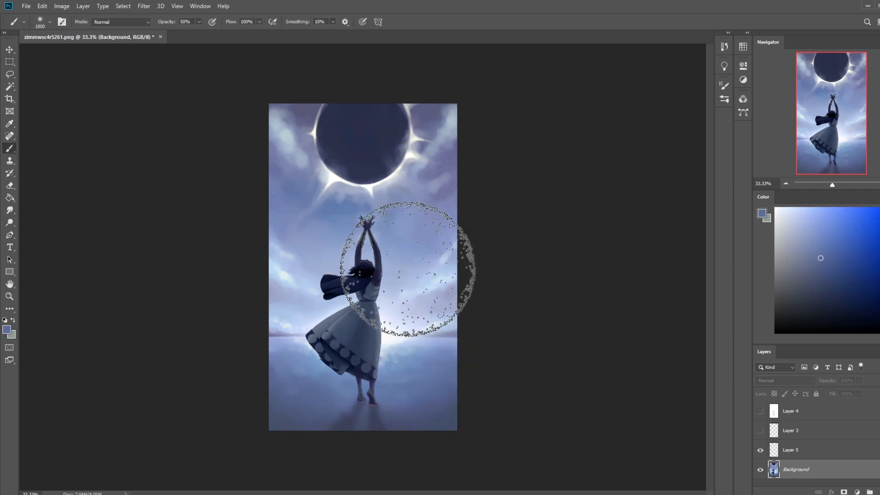
{"action": "key", "text": "bracketleft"}
{"action": "key", "text": "bracketleft"}
{"action": "key", "text": "bracketleft"}
{"action": "key", "text": "bracketleft"}
{"action": "key", "text": "bracketleft"}
{"action": "key", "text": "bracketleft"}
{"action": "key", "text": "bracketleft"}
{"action": "left_click", "coordinate": [199, 21]}
{"action": "left_click_drag", "start_coordinate": [199, 26], "coordinate": [212, 33]}
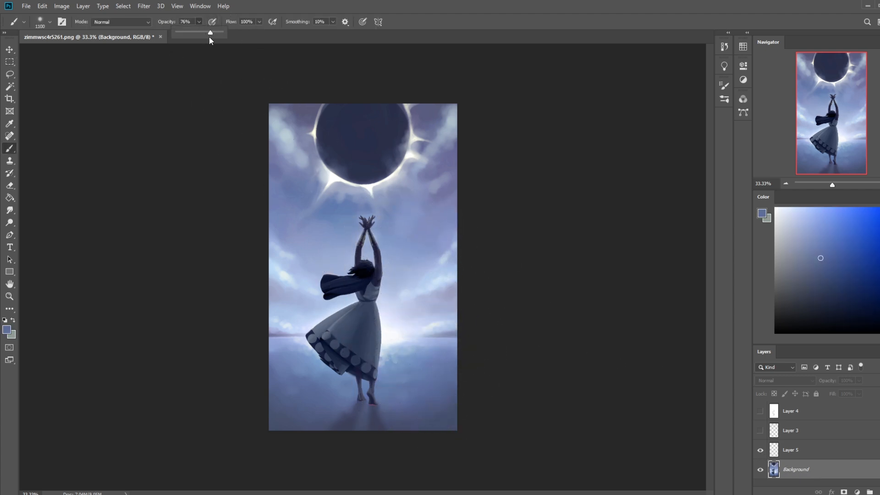
{"action": "key", "text": "ctrl+minus"}
{"action": "key", "text": "bracketleft"}
{"action": "key", "text": "bracketleft"}
{"action": "key", "text": "bracketleft"}
{"action": "key", "text": "bracketleft"}
{"action": "key", "text": "bracketleft"}
{"action": "key", "text": "bracketleft"}
{"action": "key", "text": "bracketleft"}
{"action": "key", "text": "bracketleft"}
{"action": "left_click_drag", "start_coordinate": [434, 281], "coordinate": [364, 298]}
Build up and refine the dark cloud right of the figure, using brush sizes from 600 down to 250 px.
{"action": "key", "text": "bracketleft"}
{"action": "key", "text": "bracketleft"}
{"action": "key", "text": "bracketleft"}
{"action": "key", "text": "bracketright"}
{"action": "key", "text": "bracketright"}
{"action": "key", "text": "bracketright"}
{"action": "key", "text": "bracketright"}
{"action": "key", "text": "bracketright"}
{"action": "key", "text": "bracketright"}
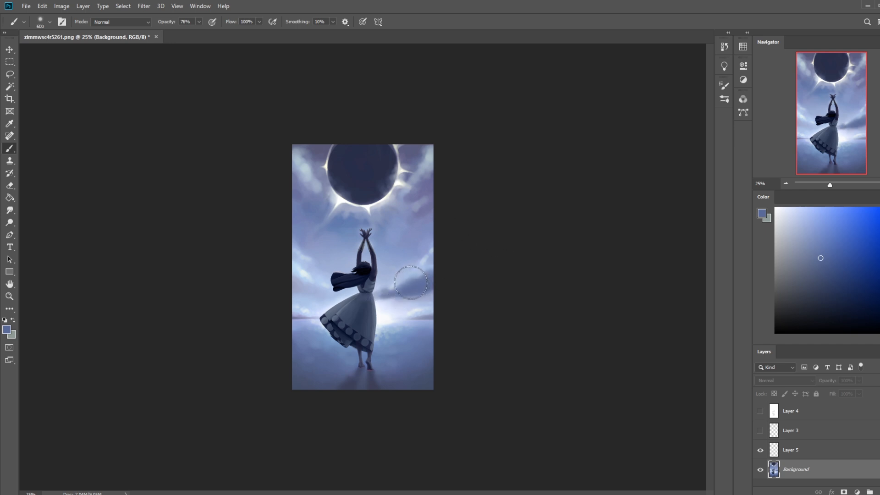
{"action": "key", "text": "bracketleft"}
{"action": "key", "text": "bracketleft"}
{"action": "key", "text": "bracketleft"}
{"action": "key", "text": "bracketleft"}
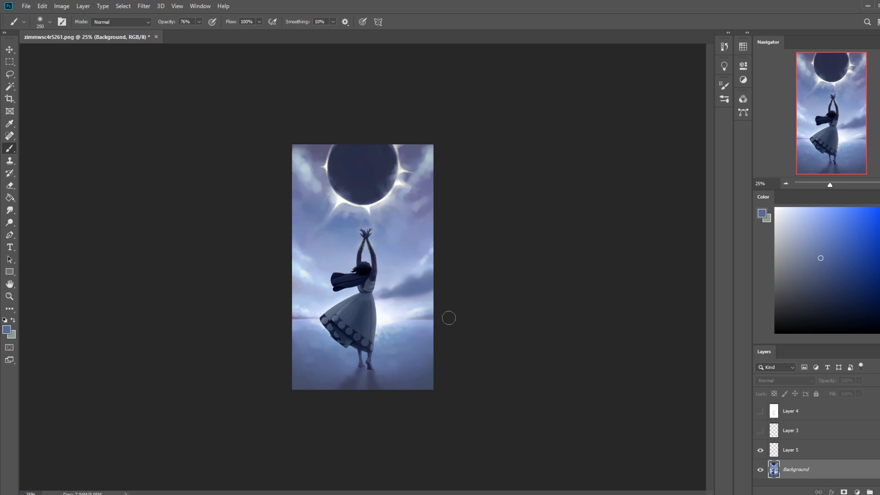
Paint a thin pale-blue line along the horizon with sampled colour, a 60 px brush and 100% opacity.
{"action": "key", "text": "bracketleft"}
{"action": "key", "text": "bracketleft"}
{"action": "key", "text": "bracketleft"}
{"action": "key", "text": "bracketleft"}
{"action": "key", "text": "bracketleft"}
{"action": "left_click", "coordinate": [402, 339], "text": "alt"}
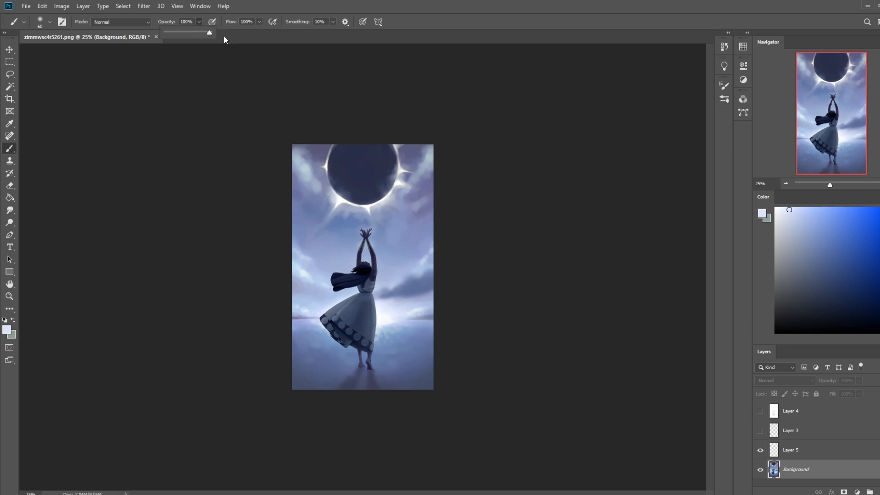
{"action": "left_click", "coordinate": [396, 342], "text": "alt"}
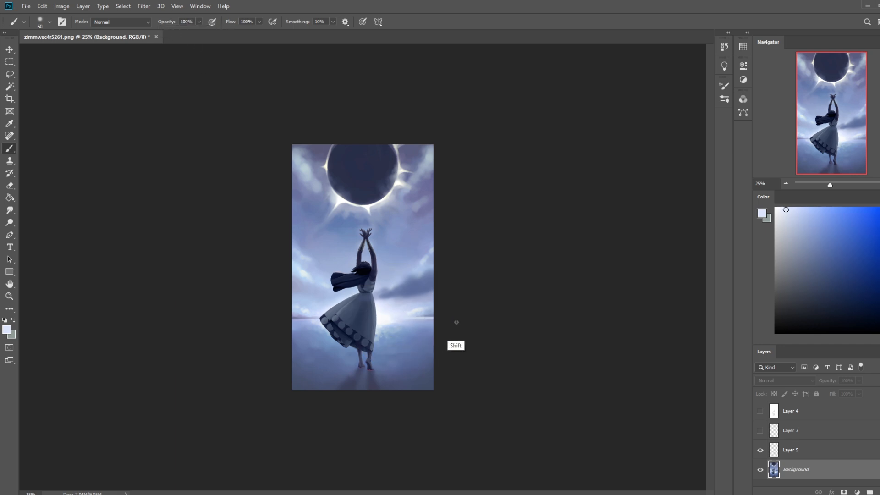
{"action": "left_click", "coordinate": [402, 312], "text": "alt"}
{"action": "left_click_drag", "start_coordinate": [316, 318], "coordinate": [270, 319]}
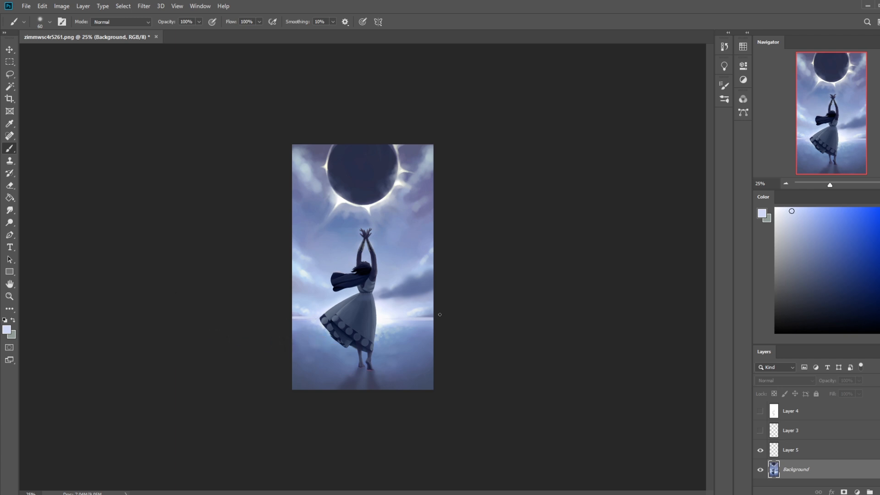
Paint darker clouds left of the figure and near the painting's right edge with sampled sky blue and a 400 px brush.
{"action": "left_click", "coordinate": [395, 245], "text": "alt"}
{"action": "key", "text": "bracketright"}
{"action": "key", "text": "bracketright"}
{"action": "key", "text": "bracketright"}
{"action": "key", "text": "bracketright"}
{"action": "key", "text": "bracketright"}
{"action": "key", "text": "bracketright"}
{"action": "mouse_move", "coordinate": [311, 285]}
{"action": "left_mouse_down"}
{"action": "mouse_move", "coordinate": [297, 277]}
{"action": "mouse_move", "coordinate": [295, 254]}
{"action": "mouse_move", "coordinate": [314, 265]}
{"action": "mouse_move", "coordinate": [289, 262]}
{"action": "mouse_move", "coordinate": [327, 268]}
{"action": "mouse_move", "coordinate": [307, 294]}
{"action": "left_mouse_up"}
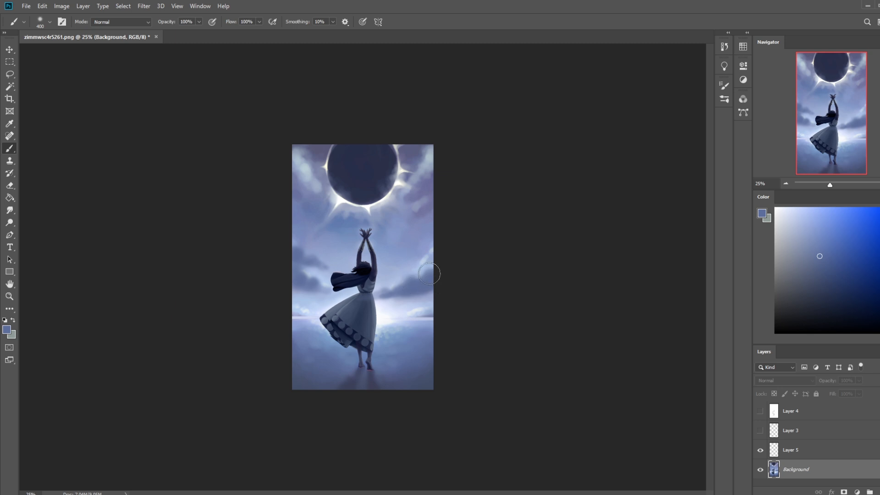
{"action": "mouse_move", "coordinate": [433, 262]}
{"action": "left_mouse_down"}
{"action": "mouse_move", "coordinate": [424, 269]}
{"action": "mouse_move", "coordinate": [431, 276]}
{"action": "left_mouse_up"}
{"action": "key", "text": "ctrl+z"}
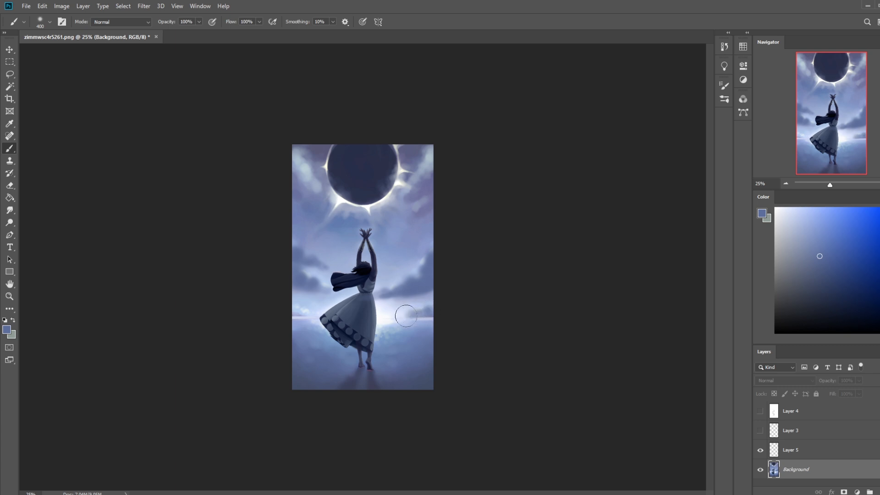
Reduce the brush to 150 px and paint small dark clouds just above the horizon on both sides of the figure.
{"action": "key", "text": "bracketleft"}
{"action": "key", "text": "bracketleft"}
{"action": "key", "text": "bracketleft"}
{"action": "key", "text": "ctrl"}
{"action": "left_click_drag", "start_coordinate": [416, 314], "coordinate": [401, 314]}
{"action": "mouse_move", "coordinate": [286, 309]}
{"action": "left_mouse_down"}
{"action": "mouse_move", "coordinate": [315, 314]}
{"action": "mouse_move", "coordinate": [294, 311]}
{"action": "mouse_move", "coordinate": [322, 314]}
{"action": "mouse_move", "coordinate": [304, 312]}
{"action": "left_mouse_up"}
{"action": "key", "text": "ctrl+z"}
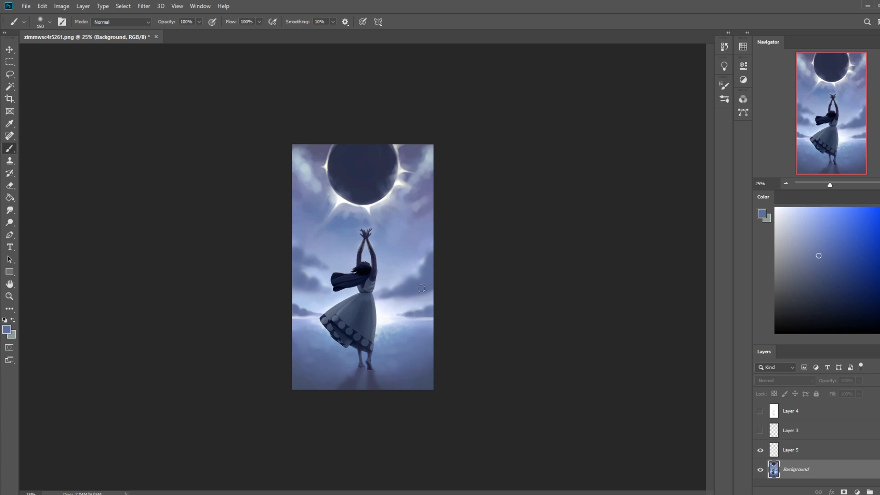
Paint sampled white light along the cloud edges with a small brush, and soften the clouds with the Smudge tool at 14% strength.
{"action": "left_click", "coordinate": [379, 337], "text": "alt"}
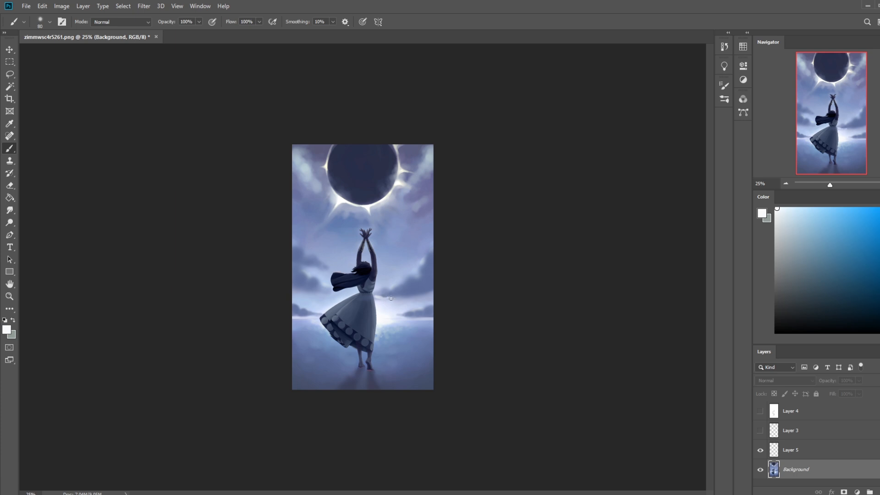
{"action": "mouse_move", "coordinate": [394, 298]}
{"action": "left_mouse_down"}
{"action": "mouse_move", "coordinate": [447, 283]}
{"action": "mouse_move", "coordinate": [424, 260]}
{"action": "mouse_move", "coordinate": [382, 286]}
{"action": "left_mouse_up"}
{"action": "key", "text": "ctrl+z"}
{"action": "key", "text": "ctrl+z"}
{"action": "left_click", "coordinate": [10, 210]}
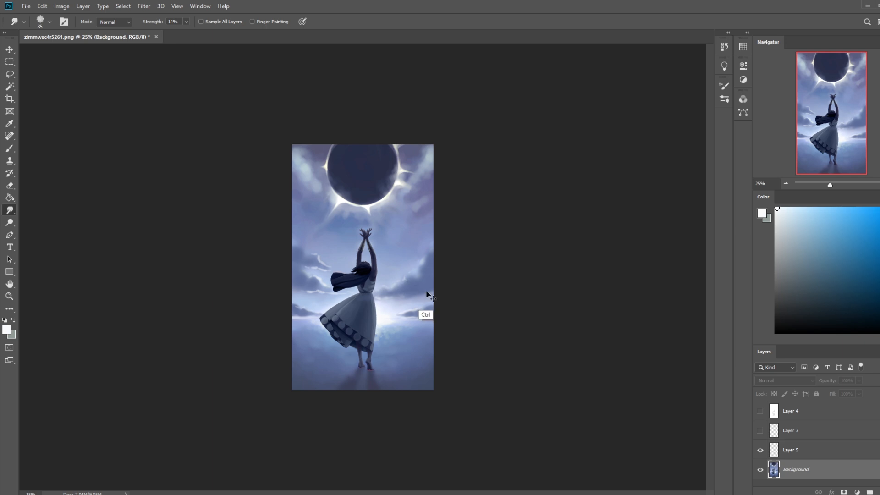
{"action": "key", "text": "ctrl+minus"}
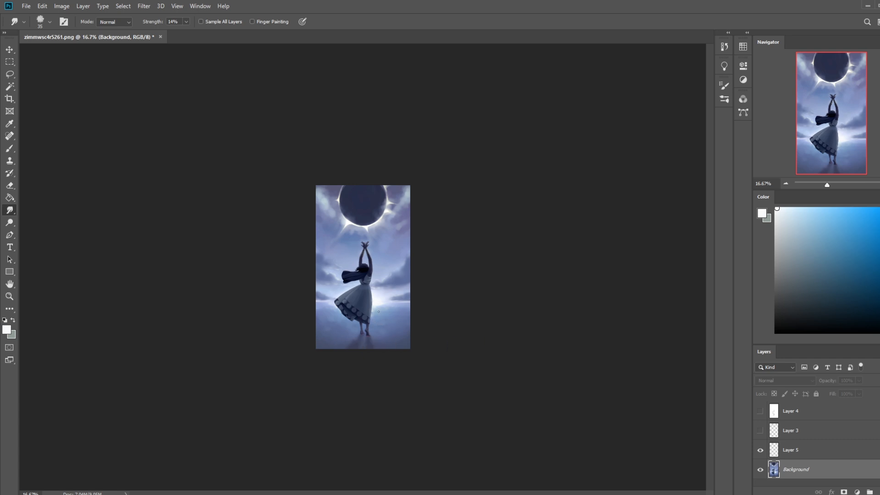
Smudge the water just below the horizon beside the figure in straight horizontal strokes at 14% strength.
{"action": "left_click", "coordinate": [444, 307], "text": "shift"}
{"action": "left_click", "coordinate": [377, 308], "text": "shift"}
{"action": "left_click", "coordinate": [444, 308], "text": "shift"}
{"action": "left_click", "coordinate": [376, 308], "text": "shift"}
{"action": "left_click", "coordinate": [440, 307], "text": "shift"}
{"action": "left_click", "coordinate": [378, 309], "text": "shift"}
{"action": "left_click", "coordinate": [499, 309], "text": "shift"}
Try to paint straight white strokes with a 100 px brush across the water beside the figure.
{"action": "key", "text": "b"}
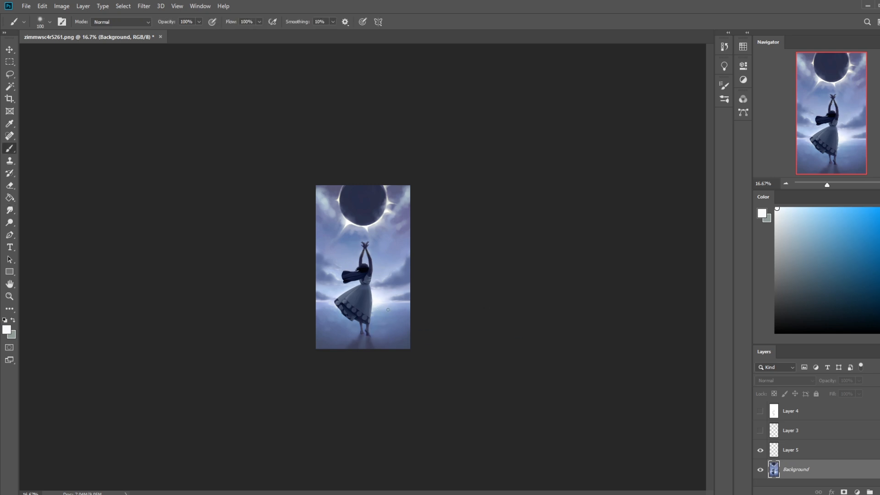
{"action": "left_click", "coordinate": [375, 312], "text": "shift"}
{"action": "left_click", "coordinate": [435, 317], "text": "shift"}
{"action": "key", "text": "ctrl+z"}
{"action": "key", "text": "ctrl"}
{"action": "key", "text": "ctrl"}
{"action": "left_click", "coordinate": [771, 411], "text": "ctrl"}
{"action": "left_click", "coordinate": [760, 411]}
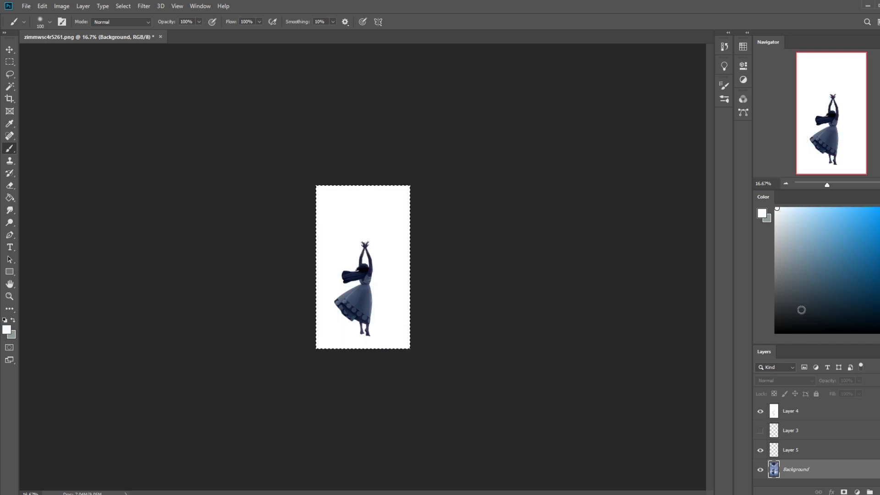
{"action": "key", "text": "v"}
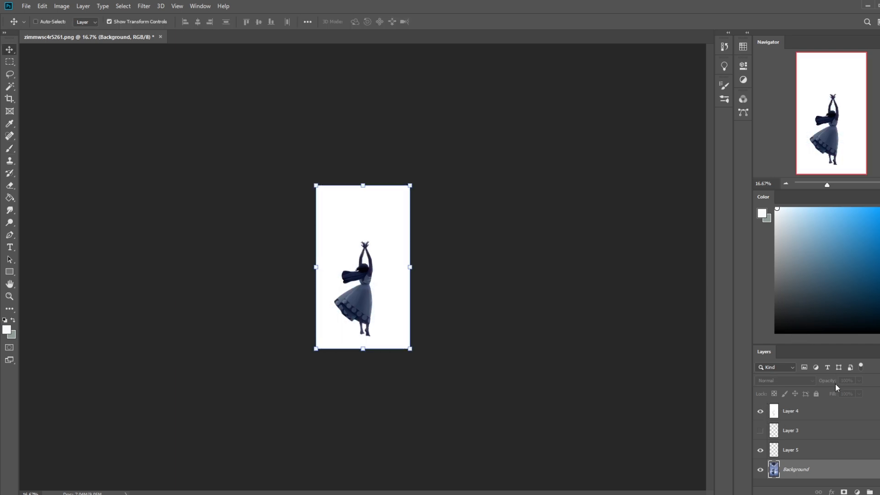
{"action": "left_click", "coordinate": [802, 411]}
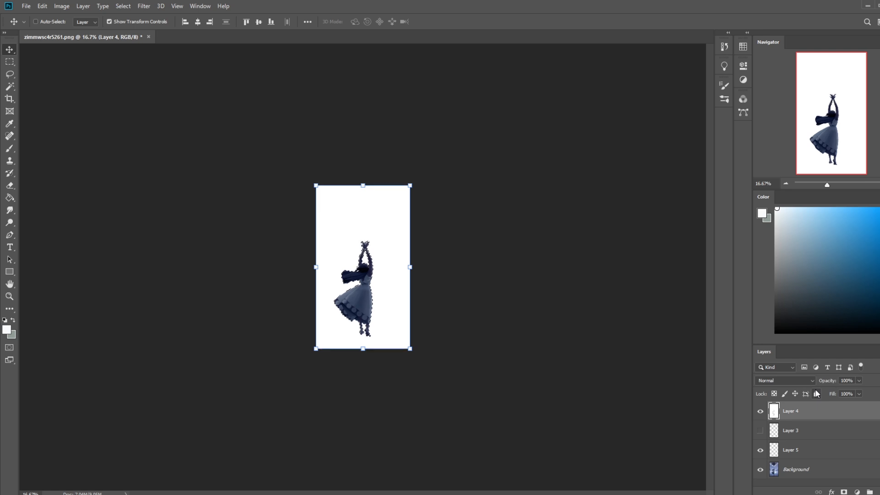
{"action": "key", "text": "m"}
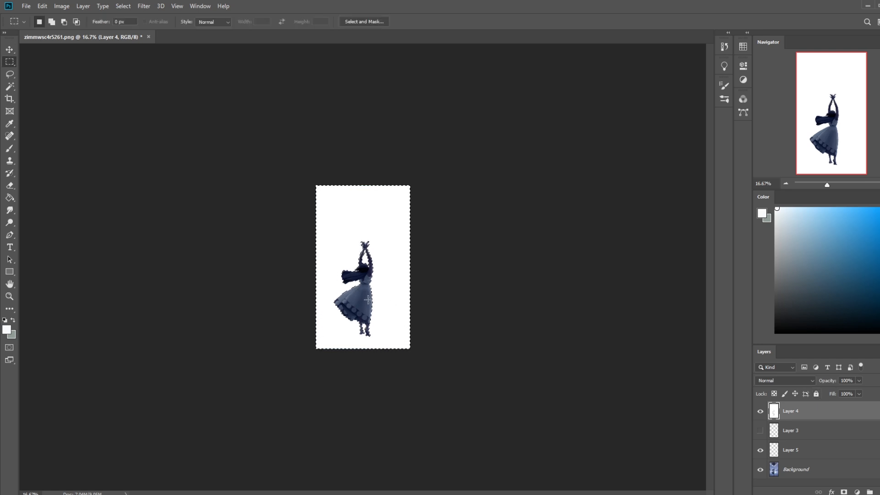
{"action": "left_click", "coordinate": [760, 411]}
{"action": "left_click", "coordinate": [797, 469]}
{"action": "key", "text": "ctrl+d"}
{"action": "left_click", "coordinate": [10, 210]}
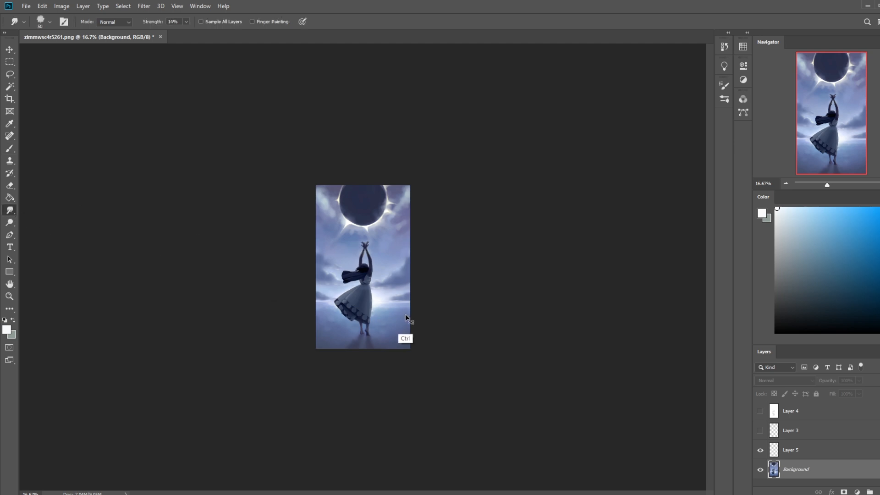
{"action": "key", "text": "ctrl+z"}
{"action": "left_click", "coordinate": [760, 411]}
Try to paint a broad white haze over the water with a 500 px smudging brush at 100% opacity.
{"action": "key", "text": "b"}
{"action": "right_click", "coordinate": [395, 299]}
{"action": "left_click", "coordinate": [415, 261]}
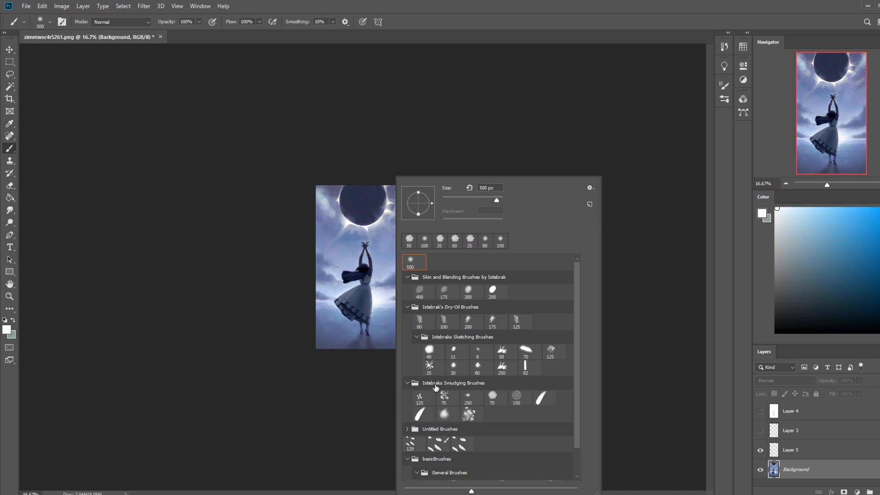
{"action": "left_click", "coordinate": [445, 414]}
{"action": "left_click", "coordinate": [377, 311]}
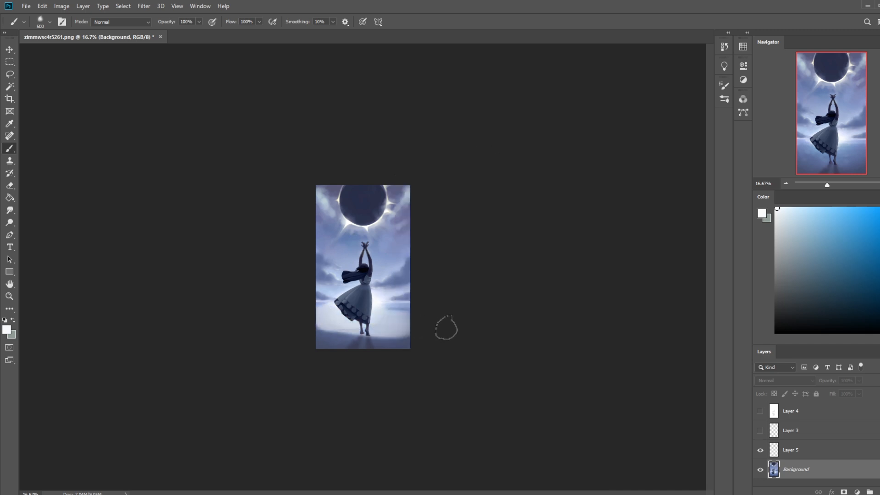
Set the brush to 125 px and 21% opacity, and blend sampled blues across the water around the figure.
{"action": "left_click", "coordinate": [198, 22]}
{"action": "left_click_drag", "start_coordinate": [201, 32], "coordinate": [164, 33]}
{"action": "key", "text": "bracketleft"}
{"action": "key", "text": "bracketleft"}
{"action": "key", "text": "bracketleft"}
{"action": "left_click", "coordinate": [386, 314], "text": "alt"}
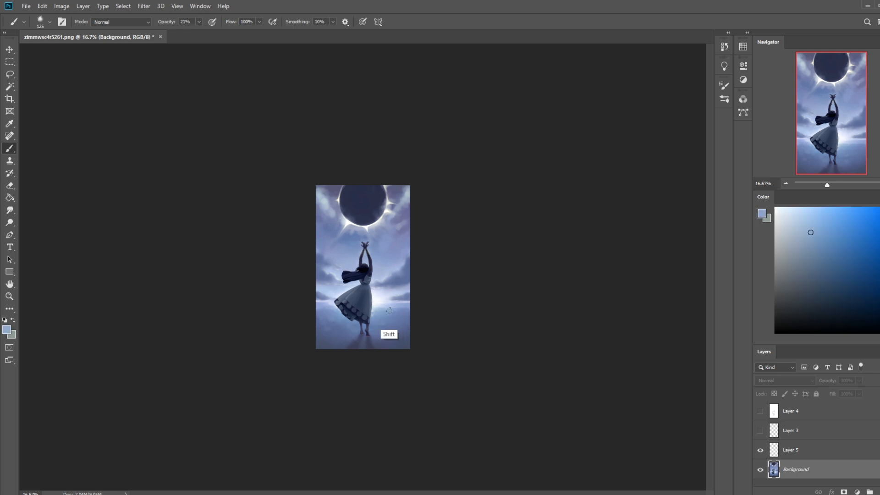
{"action": "left_click", "coordinate": [387, 311], "text": "alt"}
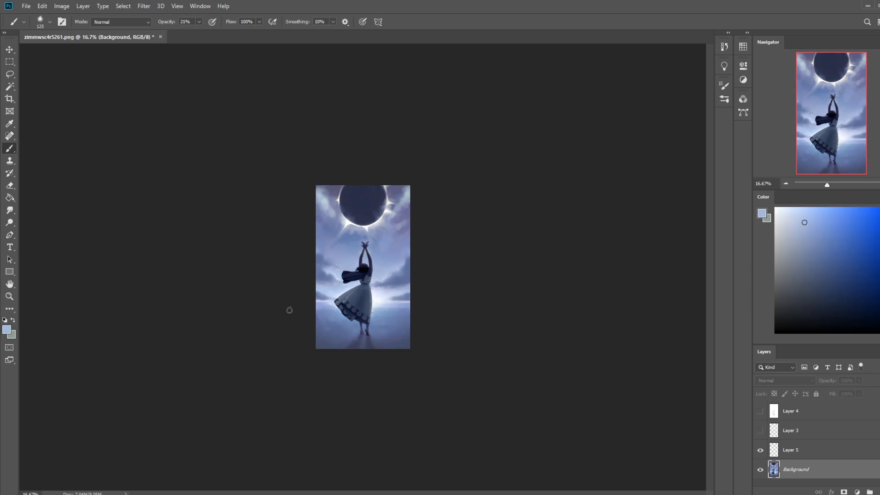
{"action": "left_click", "coordinate": [390, 308], "text": "alt"}
{"action": "left_click", "coordinate": [391, 309], "text": "alt"}
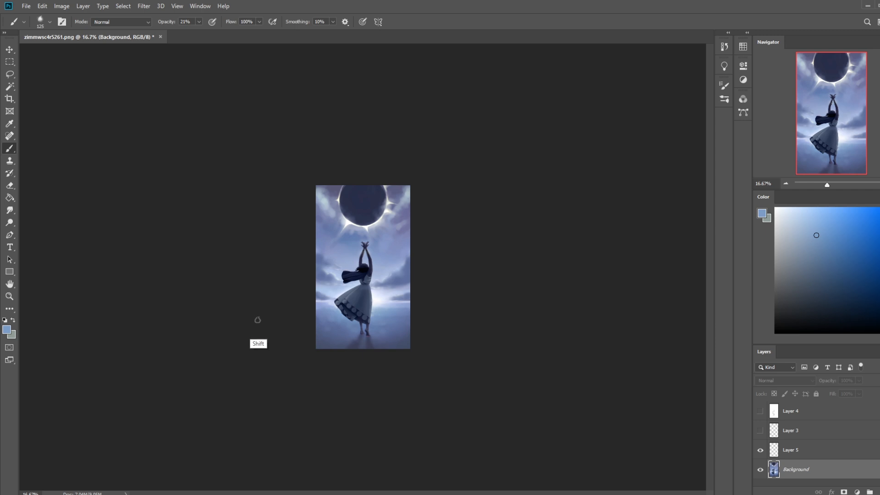
{"action": "left_click", "coordinate": [397, 318], "text": "alt"}
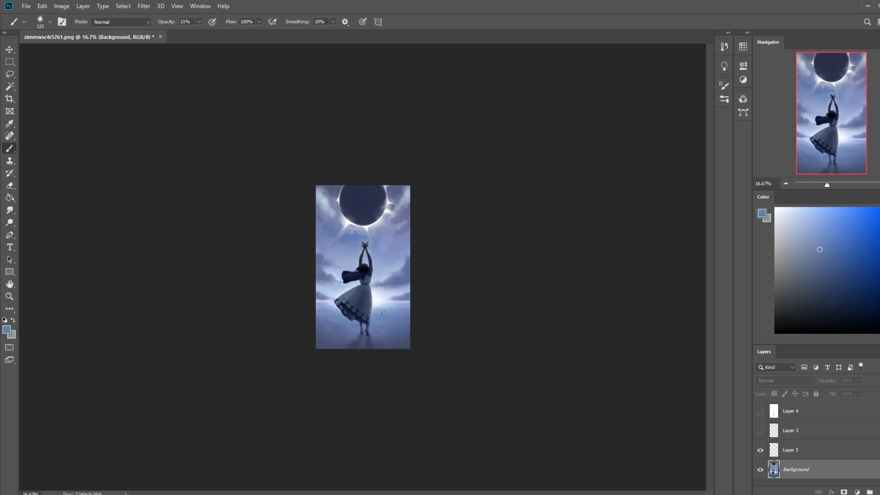
{"action": "left_click", "coordinate": [390, 323], "text": "alt"}
Switch to the browser and examine Google Images lake photos, enlarging the Lake Host, Lake George and Florists in Cumbria pictures.
{"action": "left_click_drag", "start_coordinate": [1, 92], "coordinate": [320, 0]}
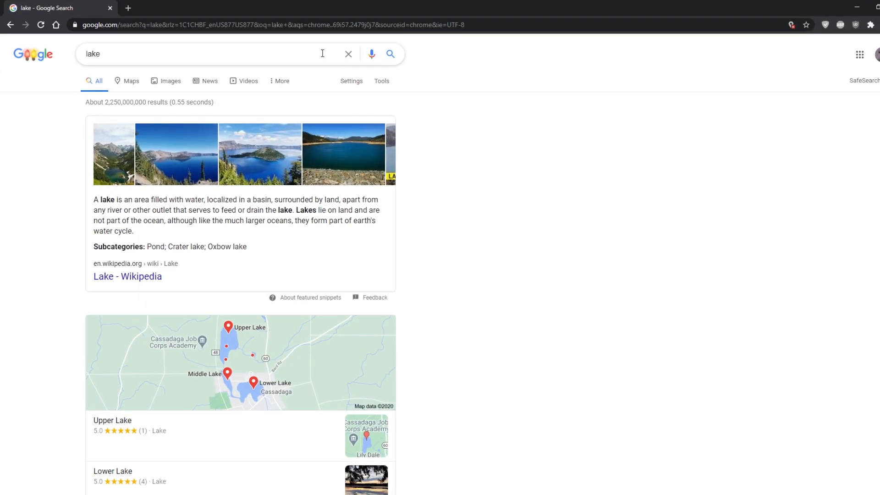
{"action": "left_click", "coordinate": [168, 81]}
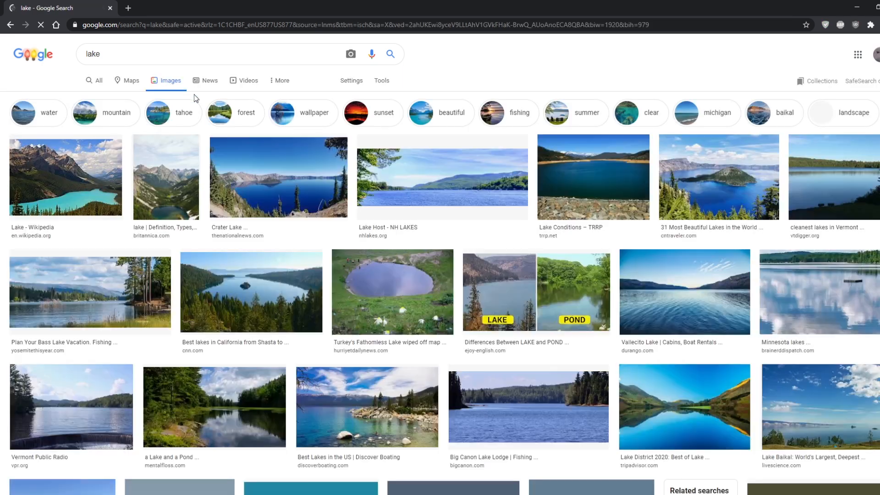
{"action": "left_click", "coordinate": [440, 192]}
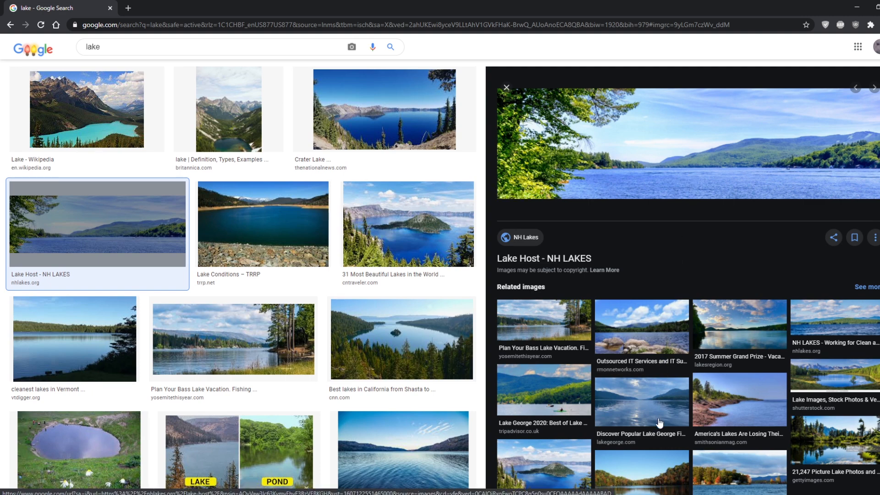
{"action": "left_click", "coordinate": [642, 399]}
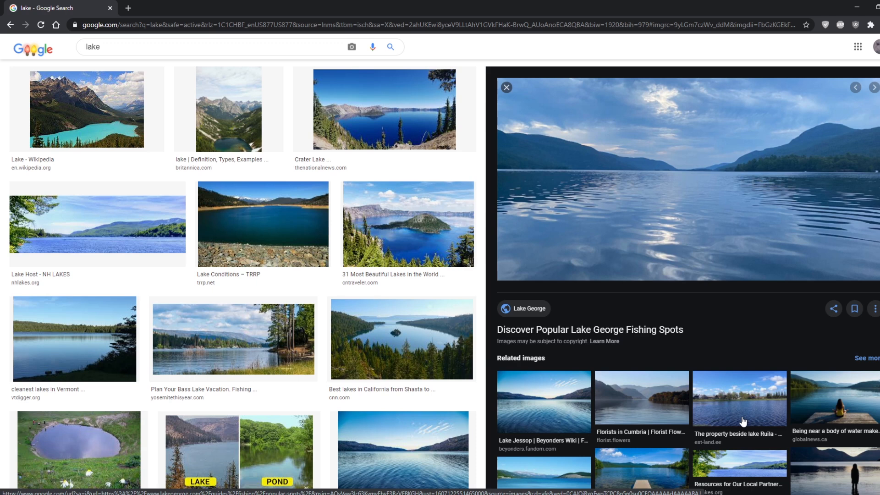
{"action": "left_click", "coordinate": [646, 419]}
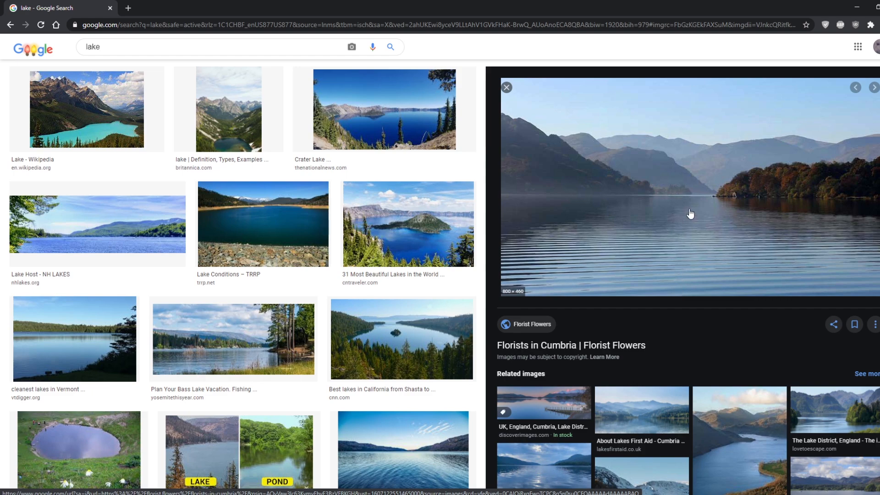
{"action": "left_click", "coordinate": [853, 7]}
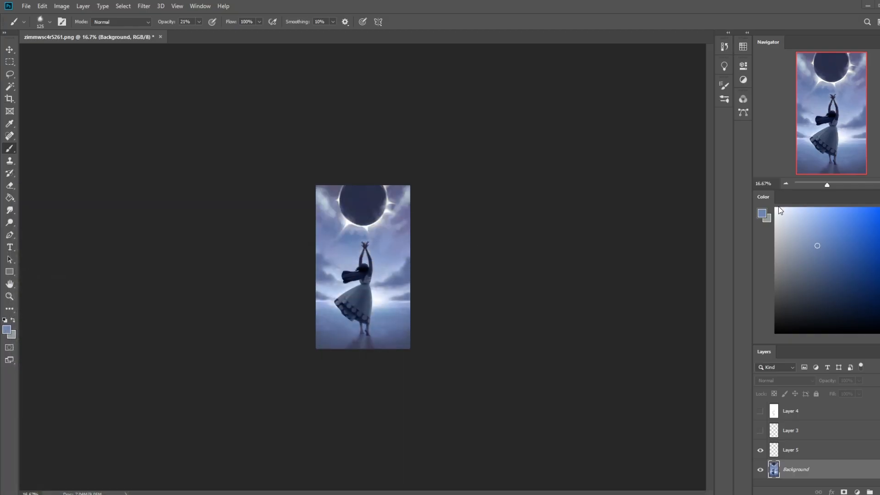
Paint horizontal strokes of sampled water blue at 21% opacity across the foreground below the figure's feet.
{"action": "key", "text": "ctrl+plus"}
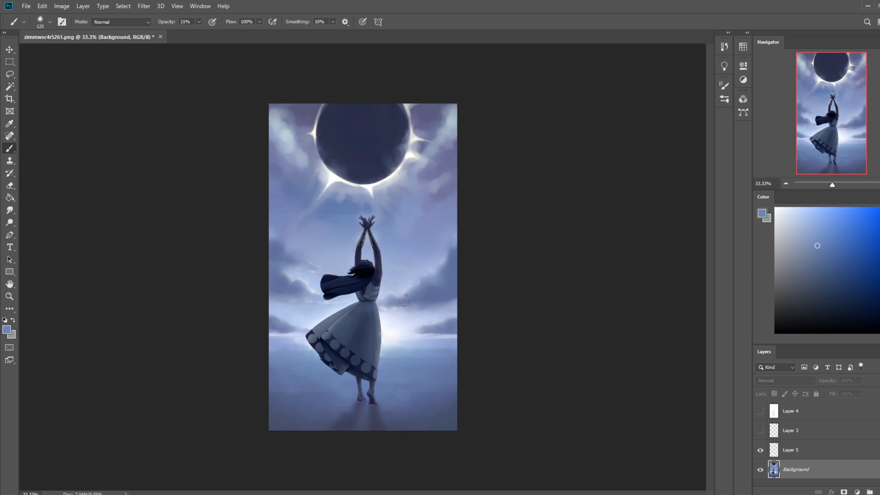
{"action": "right_click", "coordinate": [419, 318]}
{"action": "left_click", "coordinate": [672, 280]}
{"action": "left_click", "coordinate": [428, 386], "text": "alt"}
{"action": "key", "text": "bracketright"}
{"action": "key", "text": "bracketright"}
{"action": "key", "text": "bracketright"}
{"action": "key", "text": "bracketright"}
{"action": "key", "text": "bracketright"}
{"action": "key", "text": "ctrl"}
{"action": "key", "text": "bracketleft"}
{"action": "key", "text": "bracketleft"}
{"action": "key", "text": "bracketleft"}
{"action": "key", "text": "bracketleft"}
{"action": "key", "text": "bracketleft"}
{"action": "key", "text": "shift"}
{"action": "key", "text": "shift"}
{"action": "key", "text": "shift"}
{"action": "mouse_move", "coordinate": [394, 434]}
{"action": "left_mouse_down"}
{"action": "mouse_move", "coordinate": [465, 427]}
{"action": "mouse_move", "coordinate": [560, 388]}
{"action": "left_mouse_up"}
{"action": "left_click_drag", "start_coordinate": [408, 430], "coordinate": [166, 450]}
Reduce the brush to 60 px and paint thinner horizontal strokes of sampled blues across the water around the figure's legs.
{"action": "key", "text": "bracketleft"}
{"action": "key", "text": "bracketleft"}
{"action": "key", "text": "bracketleft"}
{"action": "key", "text": "bracketleft"}
{"action": "left_click", "coordinate": [409, 413], "text": "alt"}
{"action": "left_click_drag", "start_coordinate": [327, 411], "coordinate": [531, 407]}
{"action": "left_click", "coordinate": [387, 354], "text": "alt"}
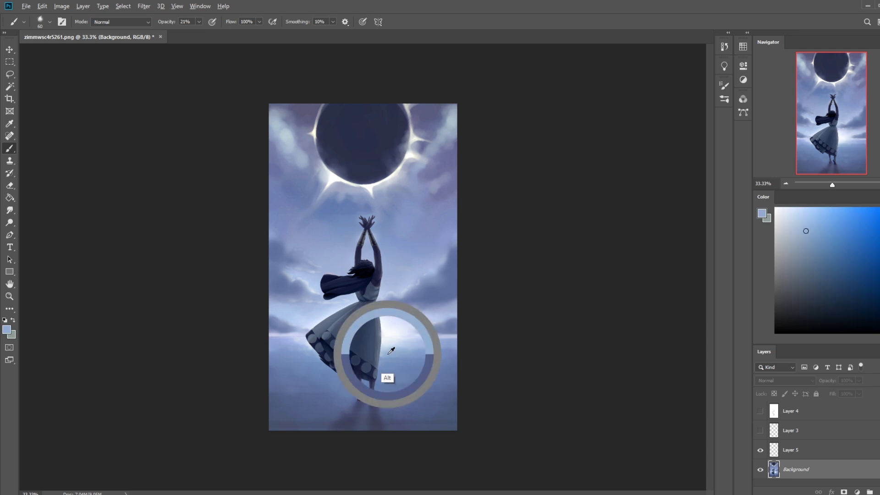
{"action": "mouse_move", "coordinate": [264, 387]}
{"action": "left_mouse_down"}
{"action": "mouse_move", "coordinate": [385, 377]}
{"action": "mouse_move", "coordinate": [404, 394]}
{"action": "left_mouse_up"}
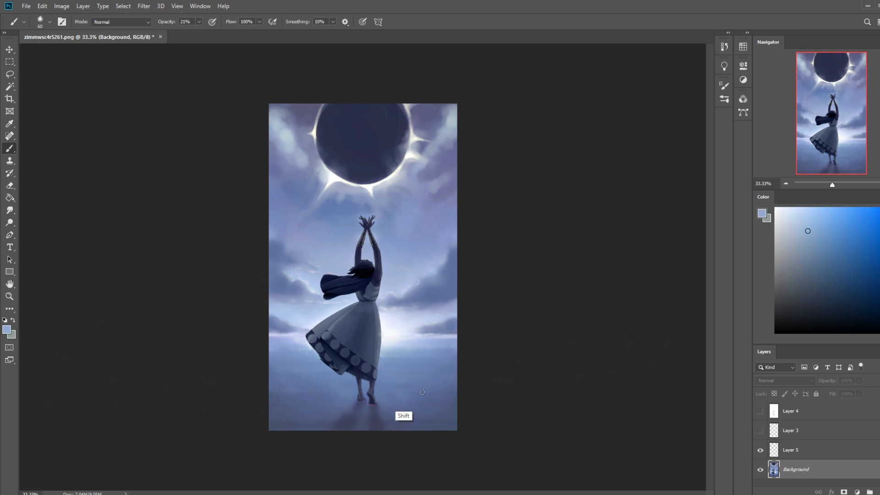
{"action": "left_click_drag", "start_coordinate": [457, 368], "coordinate": [451, 382]}
{"action": "left_click", "coordinate": [359, 408], "text": "alt"}
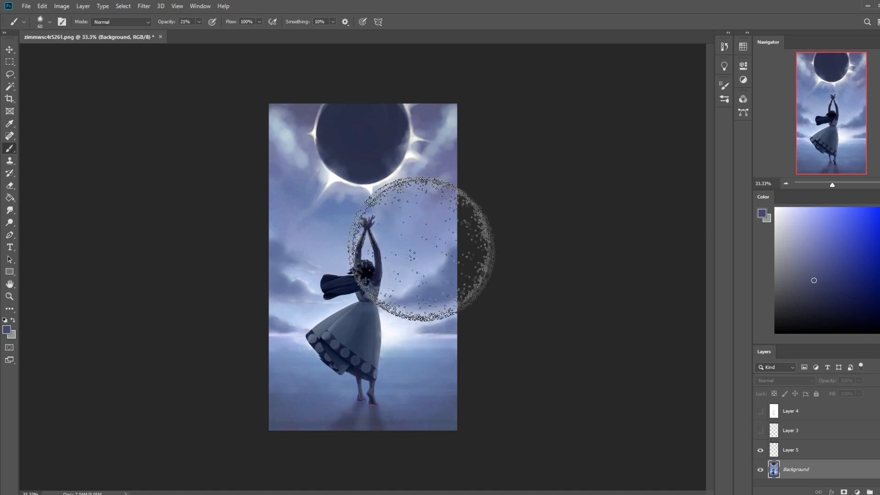
{"action": "mouse_move", "coordinate": [399, 346]}
{"action": "left_mouse_down"}
{"action": "mouse_move", "coordinate": [351, 285]}
{"action": "mouse_move", "coordinate": [394, 339]}
{"action": "left_mouse_up"}
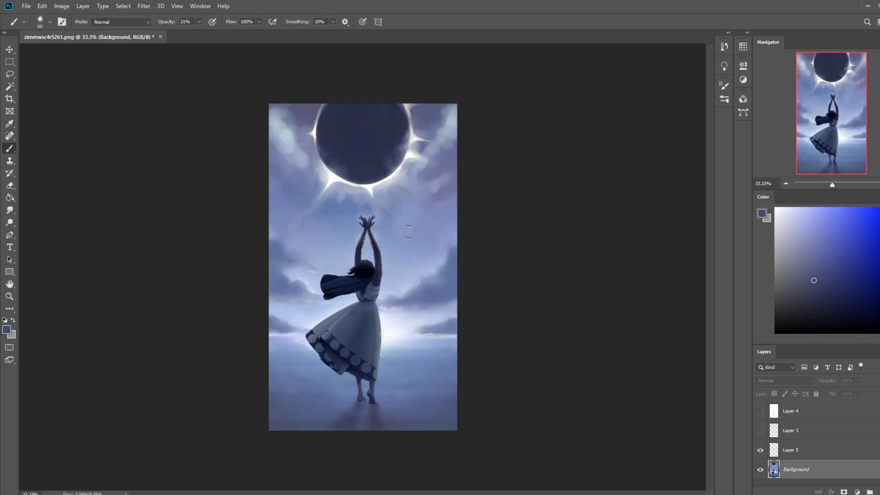
Paint thin, sampled-white streaks of light across the water below the horizon with a 9 px brush at 64% opacity.
{"action": "key", "text": "alt"}
{"action": "key", "text": "alt"}
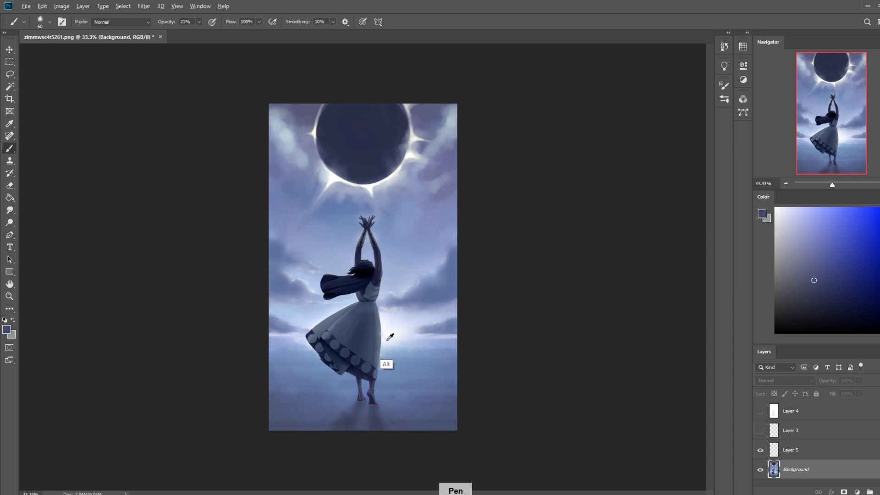
{"action": "left_click", "coordinate": [387, 339], "text": "alt"}
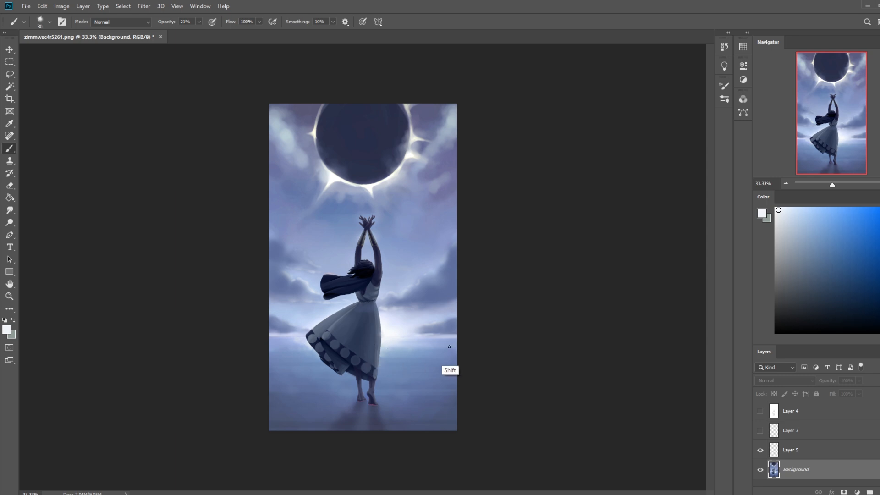
{"action": "left_click", "coordinate": [199, 22]}
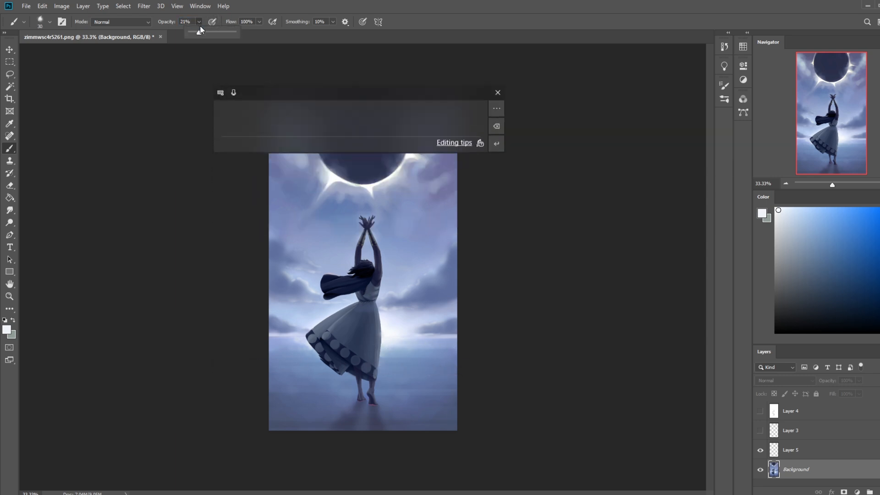
{"action": "left_click_drag", "start_coordinate": [198, 34], "coordinate": [220, 36]}
{"action": "key", "text": "bracketleft"}
{"action": "key", "text": "shift"}
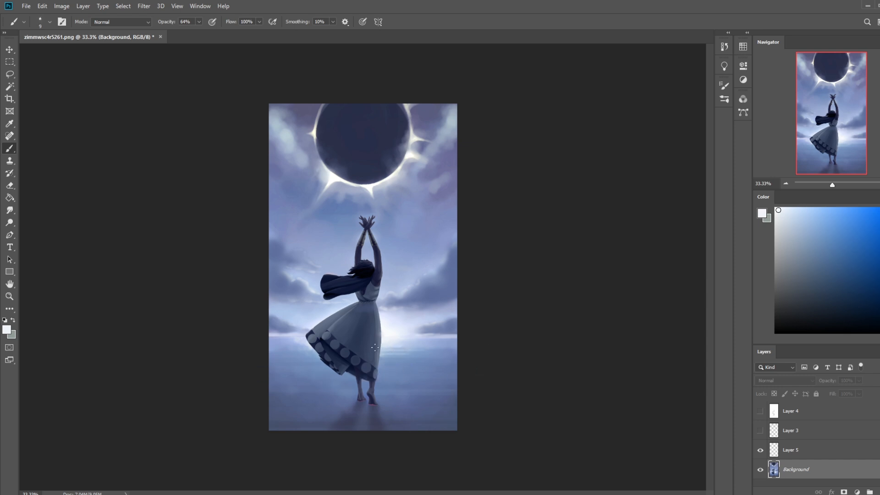
{"action": "key", "text": "shift"}
{"action": "left_click_drag", "start_coordinate": [378, 348], "coordinate": [479, 347]}
{"action": "left_click_drag", "start_coordinate": [370, 362], "coordinate": [485, 349]}
{"action": "key", "text": "ctrl+z"}
{"action": "left_click_drag", "start_coordinate": [381, 361], "coordinate": [433, 361]}
Paint faint, broad white bands across the foreground water near the painting's lower edge with a 125 px brush at 31% opacity.
{"action": "key", "text": "bracketright"}
{"action": "key", "text": "bracketright"}
{"action": "key", "text": "bracketright"}
{"action": "key", "text": "bracketleft"}
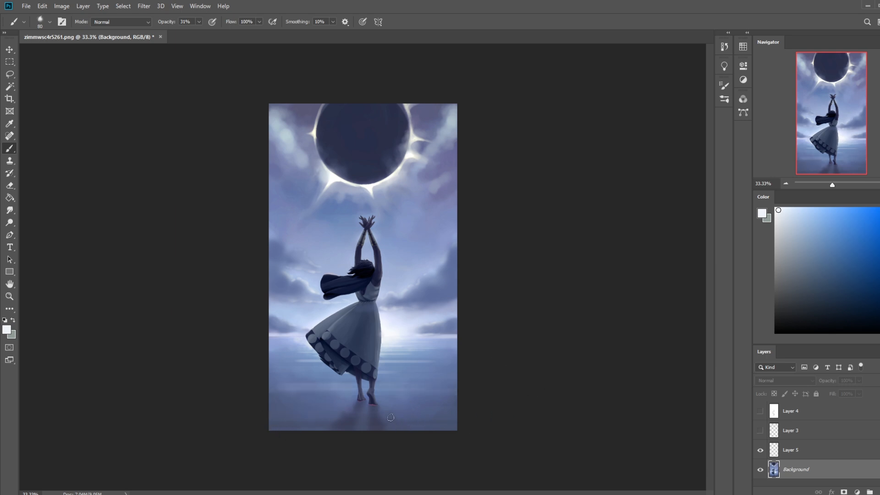
{"action": "key", "text": "bracketright"}
{"action": "key", "text": "bracketright"}
{"action": "left_click_drag", "start_coordinate": [388, 420], "coordinate": [595, 422]}
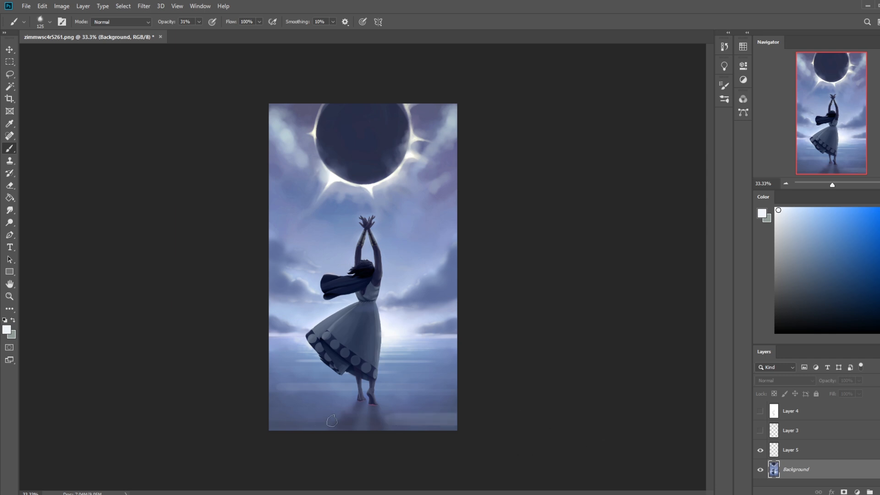
{"action": "left_click", "coordinate": [286, 420], "text": "shift"}
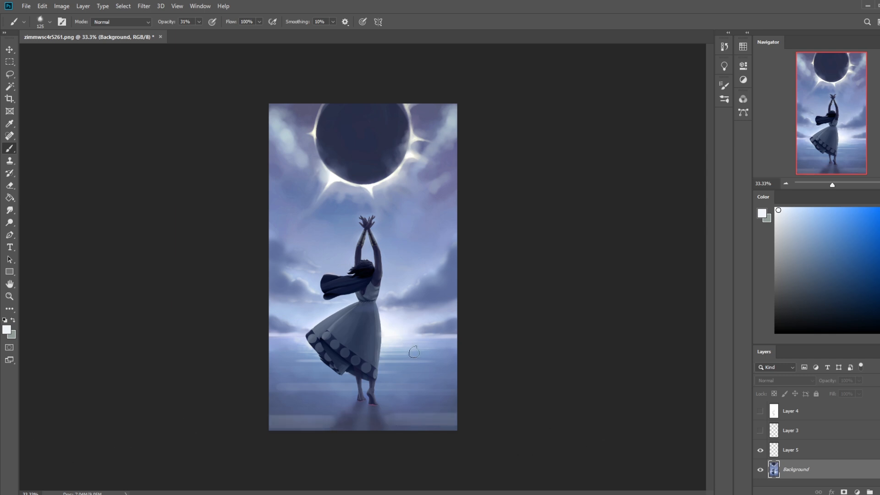
{"action": "left_click", "coordinate": [363, 421]}
Set the Smudge tool to 50 px and 74% strength, and smudge the light streaks on the water beside the figure.
{"action": "left_click", "coordinate": [10, 210]}
{"action": "right_click", "coordinate": [399, 209]}
{"action": "left_click", "coordinate": [393, 262]}
{"action": "left_click", "coordinate": [541, 128]}
{"action": "key", "text": "bracketleft"}
{"action": "key", "text": "bracketleft"}
{"action": "key", "text": "bracketleft"}
{"action": "key", "text": "bracketleft"}
{"action": "key", "text": "bracketleft"}
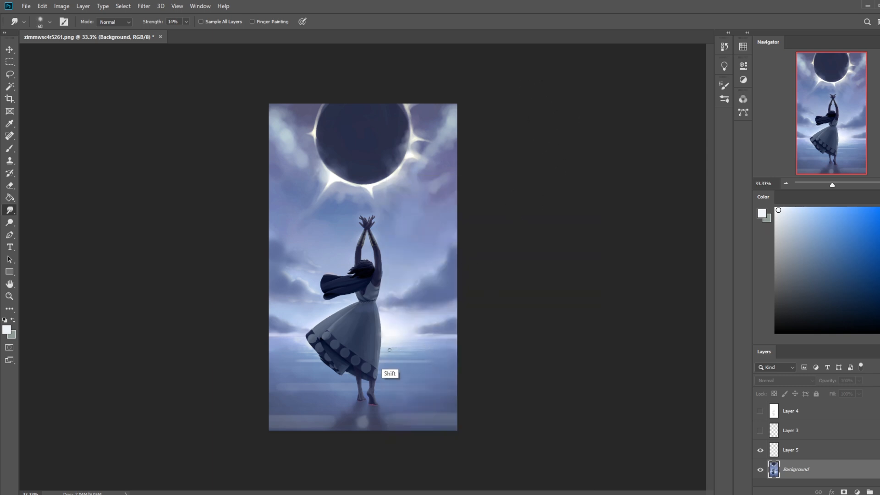
{"action": "left_click", "coordinate": [186, 22]}
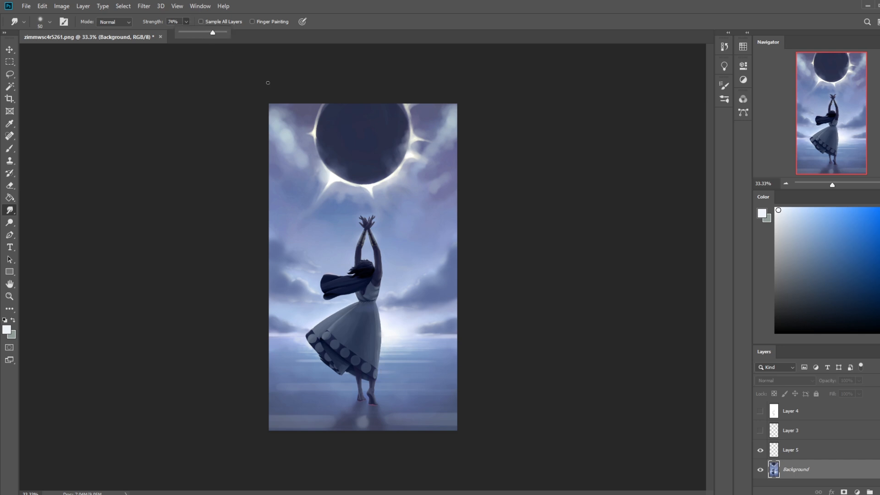
{"action": "left_click", "coordinate": [432, 351]}
Soften the dark clouds left of the figure with a 250 px smudge brush at 74% strength, and reduce the brush to 50 px.
{"action": "key", "text": "bracketright"}
{"action": "left_click_drag", "start_coordinate": [444, 261], "coordinate": [406, 237]}
{"action": "key", "text": "ctrl+z"}
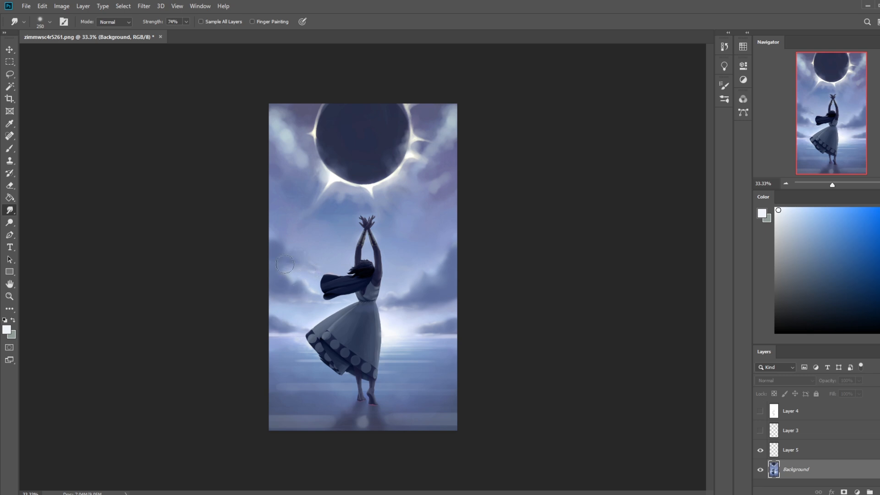
{"action": "mouse_move", "coordinate": [294, 265]}
{"action": "left_mouse_down"}
{"action": "mouse_move", "coordinate": [314, 268]}
{"action": "mouse_move", "coordinate": [304, 285]}
{"action": "left_mouse_up"}
{"action": "key", "text": "bracketleft"}
{"action": "key", "text": "bracketleft"}
{"action": "key", "text": "shift"}
{"action": "key", "text": "shift"}
{"action": "key", "text": "shift"}
{"action": "key", "text": "ctrl"}
{"action": "key", "text": "m"}
{"action": "right_click", "coordinate": [400, 302]}
{"action": "left_click", "coordinate": [419, 307]}
{"action": "key", "text": "b"}
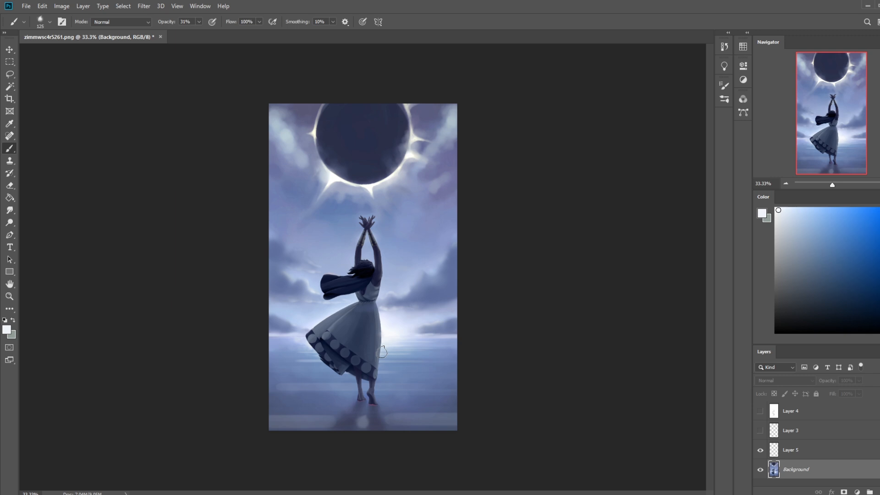
{"action": "left_click", "coordinate": [10, 209]}
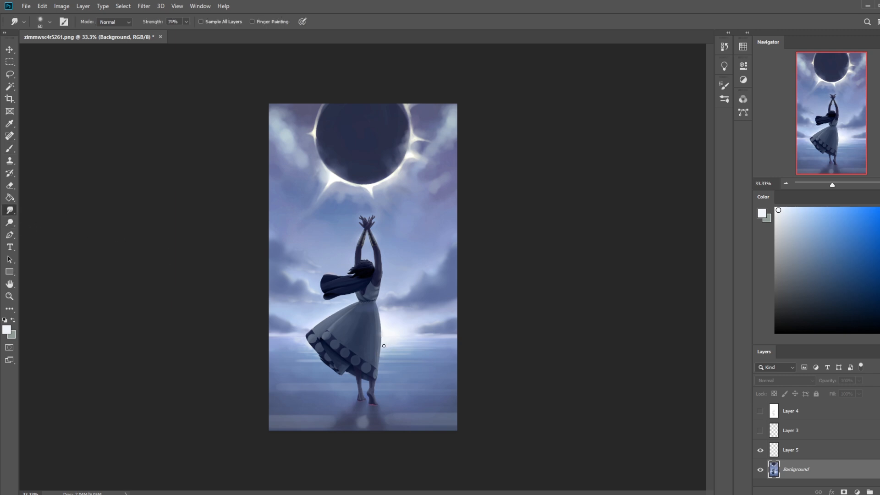
Toggle the visibility of Layer 5 to compare the painting with and without its strokes.
{"action": "key", "text": "shift"}
{"action": "key", "text": "shift"}
{"action": "key", "text": "shift"}
{"action": "key", "text": "shift"}
{"action": "key", "text": "shift"}
{"action": "key", "text": "shift"}
{"action": "left_click", "coordinate": [758, 451]}
{"action": "left_click", "coordinate": [758, 451]}
{"action": "left_click", "coordinate": [759, 451]}
Undo the most recent smudge strokes, including a trial smudge on the reflection below the figure's feet.
{"action": "key", "text": "ctrl"}
{"action": "key", "text": "ctrl+z"}
{"action": "key", "text": "ctrl+z"}
{"action": "key", "text": "ctrl+z"}
{"action": "key", "text": "ctrl+z"}
{"action": "left_click_drag", "start_coordinate": [366, 415], "coordinate": [372, 417]}
{"action": "key", "text": "ctrl+z"}
Shrink the smudge brush, set its strength to 56%, and smudge the pale foreground bands on the water around the figure's feet.
{"action": "key", "text": "["}
{"action": "key", "text": "["}
{"action": "key", "text": "["}
{"action": "key", "text": "["}
{"action": "key", "text": "["}
{"action": "left_click_drag", "start_coordinate": [184, 21], "coordinate": [182, 38]}
{"action": "left_click_drag", "start_coordinate": [399, 418], "coordinate": [263, 434]}
{"action": "left_click_drag", "start_coordinate": [392, 418], "coordinate": [366, 411]}
Enlarge the smudge brush to 300 px and soften the foreground reflection and the water to the left of the dress.
{"action": "key", "text": "bracketright"}
{"action": "key", "text": "bracketright"}
{"action": "key", "text": "bracketright"}
{"action": "key", "text": "bracketright"}
{"action": "key", "text": "bracketright"}
{"action": "key", "text": "bracketright"}
{"action": "key", "text": "bracketright"}
{"action": "mouse_move", "coordinate": [366, 414]}
{"action": "left_mouse_down"}
{"action": "mouse_move", "coordinate": [306, 419]}
{"action": "mouse_move", "coordinate": [396, 415]}
{"action": "left_mouse_up"}
{"action": "left_click_drag", "start_coordinate": [364, 430], "coordinate": [328, 439]}
{"action": "left_click_drag", "start_coordinate": [315, 387], "coordinate": [157, 380]}
Choose the textured 70 px brush from the Istebraks Smudging Brushes for the Smudge tool, and set it to 60 px at 38% strength.
{"action": "right_click", "coordinate": [10, 210]}
{"action": "left_click", "coordinate": [46, 228]}
{"action": "right_click", "coordinate": [351, 250]}
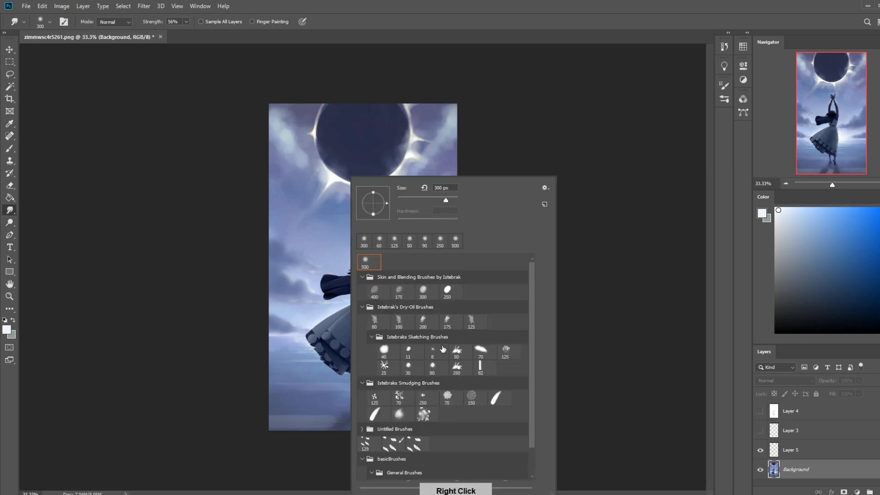
{"action": "left_click", "coordinate": [449, 394]}
{"action": "left_click", "coordinate": [610, 351]}
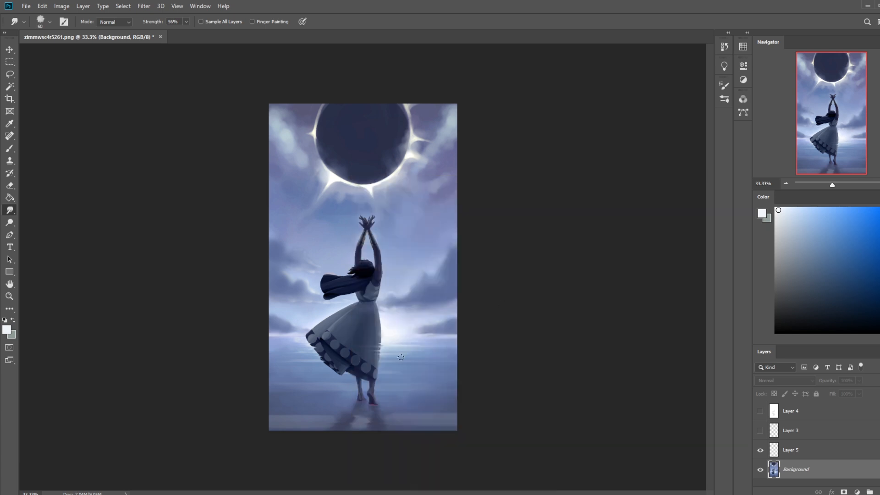
{"action": "key", "text": "bracketleft"}
{"action": "key", "text": "bracketleft"}
{"action": "key", "text": "bracketleft"}
{"action": "key", "text": "ctrl+minus"}
{"action": "key", "text": "ctrl+minus"}
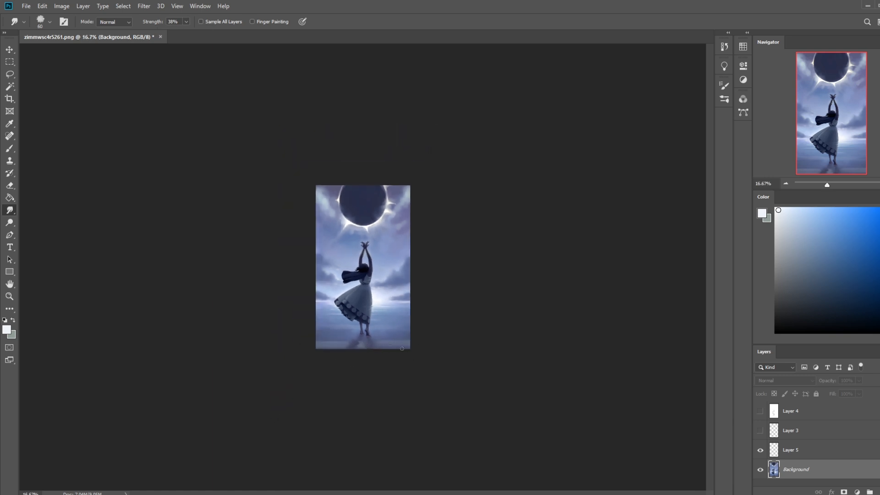
Lower the Smudge tool's strength, fine-tune its brush size, and return to the Brush tool for painting on the Background layer.
{"action": "left_click", "coordinate": [186, 21]}
{"action": "left_click_drag", "start_coordinate": [185, 32], "coordinate": [176, 32]}
{"action": "key", "text": "bracketleft"}
{"action": "key", "text": "bracketright"}
{"action": "key", "text": "ctrl+plus"}
{"action": "key", "text": "b"}
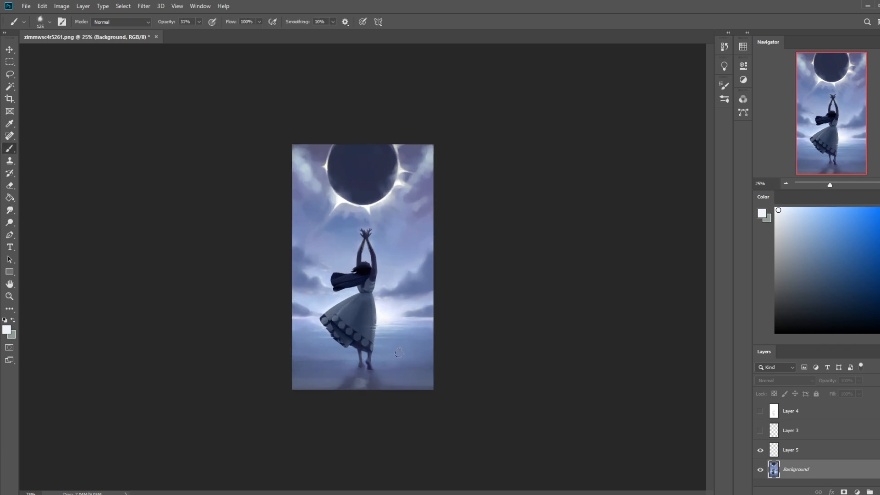
Repaint the water around the woman's feet with blue tones sampled nearby, using brush sizes of 60 and 125 px.
{"action": "left_click", "coordinate": [387, 382], "text": "alt"}
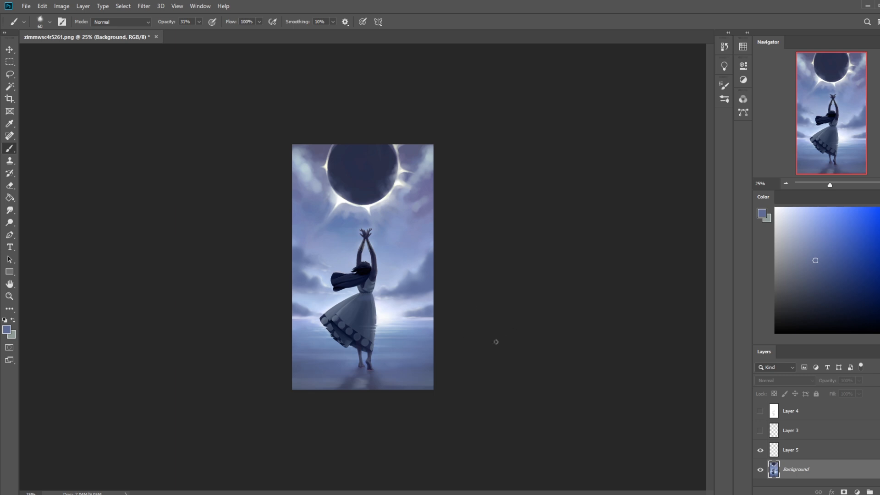
{"action": "key", "text": "alt"}
{"action": "left_click", "coordinate": [355, 378], "text": "alt"}
{"action": "key", "text": "alt"}
{"action": "left_click", "coordinate": [354, 368], "text": "alt"}
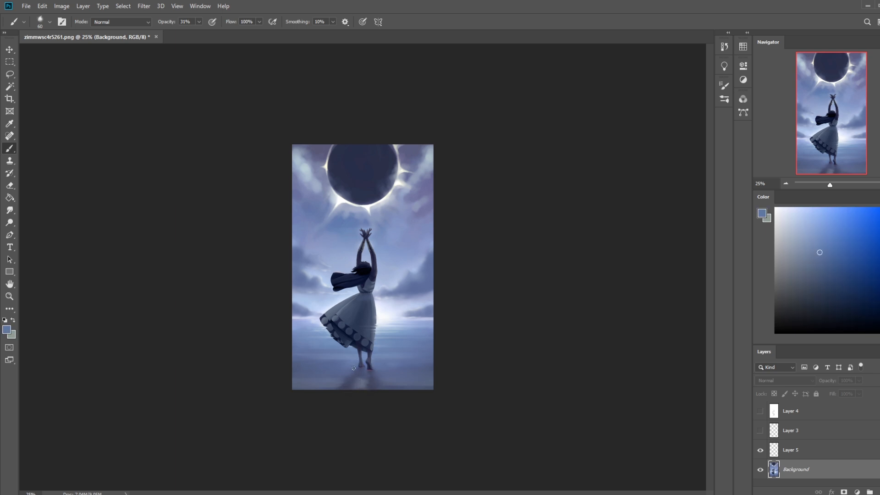
{"action": "key", "text": "alt"}
{"action": "left_click", "coordinate": [339, 371], "text": "alt"}
{"action": "key", "text": "bracketright"}
{"action": "key", "text": "bracketright"}
{"action": "key", "text": "bracketright"}
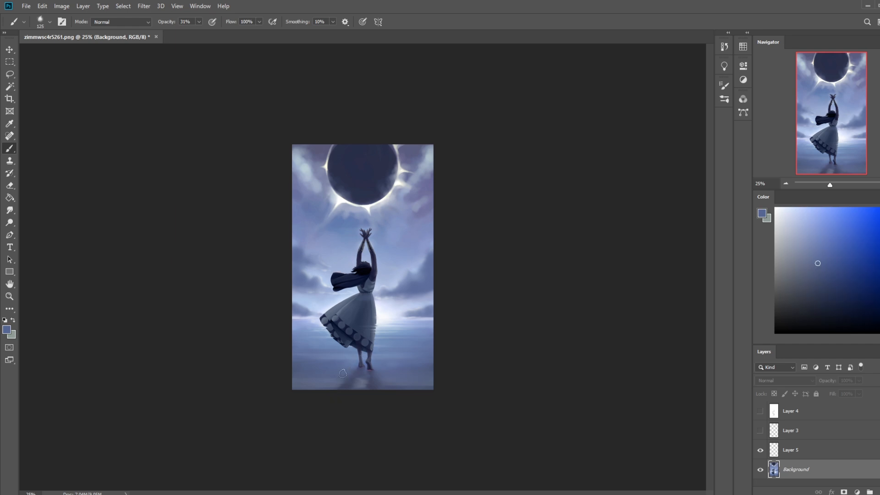
Refine the feet and the water beneath them with sampled dark purple and blue tones, using brush sizes of 90 and 50 px.
{"action": "left_click", "coordinate": [372, 370], "text": "alt"}
{"action": "key", "text": "bracketleft"}
{"action": "key", "text": "bracketleft"}
{"action": "key", "text": "bracketleft"}
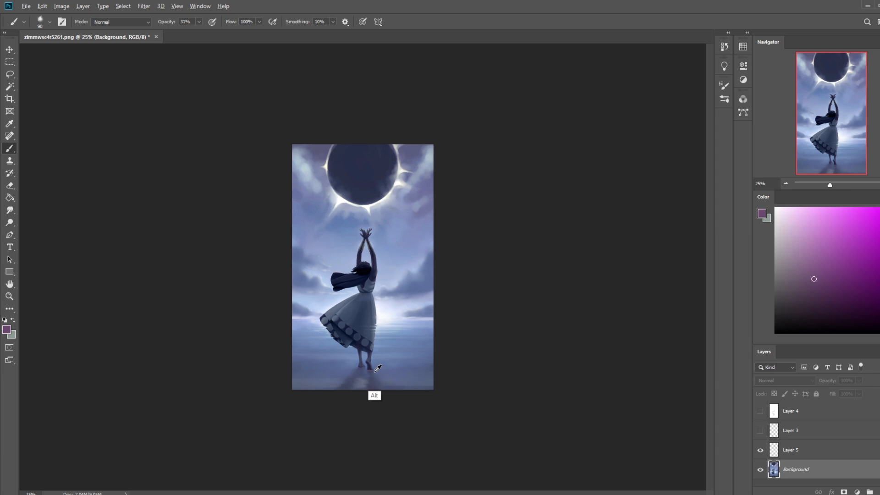
{"action": "left_click", "coordinate": [373, 371], "text": "alt"}
{"action": "key", "text": "bracketright"}
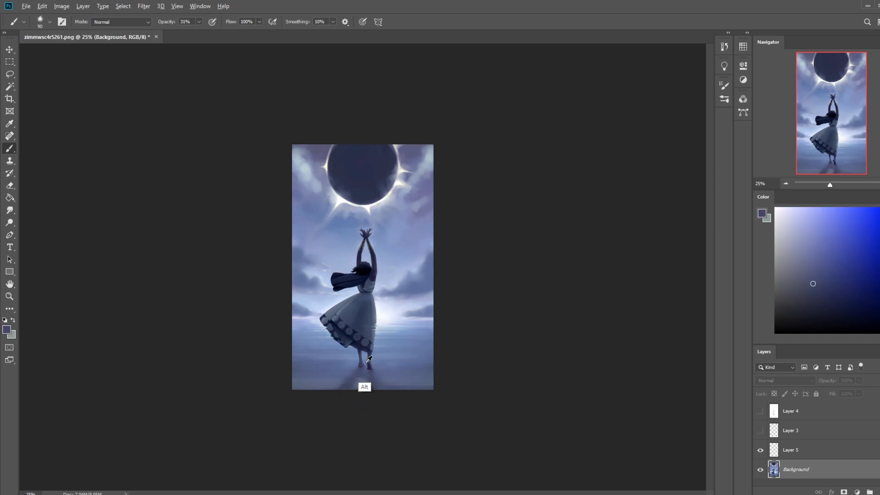
{"action": "left_click", "coordinate": [369, 362], "text": "alt"}
{"action": "key", "text": "bracketleft"}
{"action": "key", "text": "bracketleft"}
{"action": "key", "text": "bracketleft"}
{"action": "left_click", "coordinate": [366, 370], "text": "alt"}
{"action": "left_click", "coordinate": [365, 369], "text": "alt"}
{"action": "left_click_drag", "start_coordinate": [362, 382], "coordinate": [365, 368]}
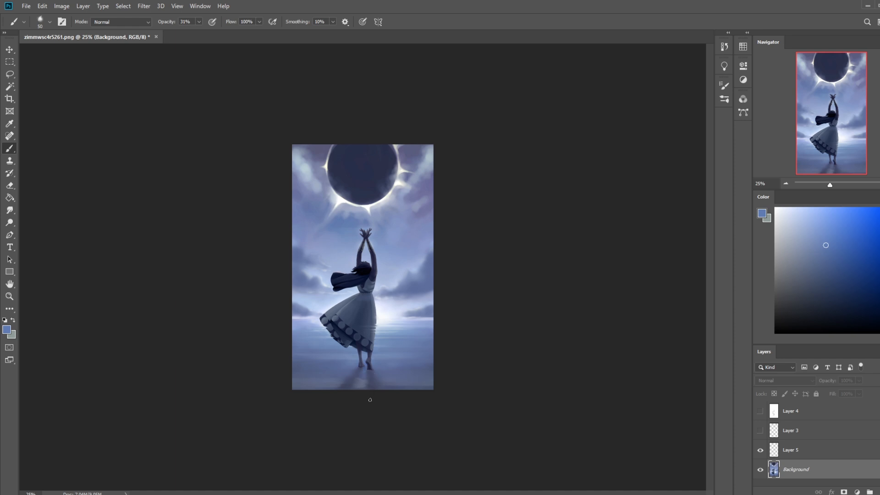
Paint the dark reflection below the feet with navy sampled from the legs, using a 90 px brush at 31% opacity.
{"action": "left_click", "coordinate": [370, 381], "text": "alt"}
{"action": "left_click", "coordinate": [376, 368], "text": "alt"}
{"action": "left_click", "coordinate": [359, 365], "text": "alt"}
{"action": "left_click", "coordinate": [361, 365], "text": "alt"}
{"action": "key", "text": "bracketright"}
{"action": "key", "text": "bracketright"}
{"action": "key", "text": "bracketright"}
{"action": "key", "text": "bracketright"}
{"action": "key", "text": "bracketright"}
{"action": "key", "text": "bracketright"}
{"action": "key", "text": "bracketright"}
{"action": "key", "text": "bracketright"}
{"action": "key", "text": "bracketright"}
{"action": "key", "text": "bracketright"}
{"action": "key", "text": "bracketright"}
{"action": "key", "text": "bracketright"}
{"action": "key", "text": "bracketleft"}
{"action": "key", "text": "bracketleft"}
{"action": "key", "text": "bracketleft"}
{"action": "key", "text": "bracketleft"}
{"action": "key", "text": "bracketleft"}
{"action": "key", "text": "bracketleft"}
{"action": "key", "text": "bracketleft"}
{"action": "key", "text": "bracketleft"}
{"action": "key", "text": "bracketleft"}
{"action": "left_click", "coordinate": [362, 366], "text": "alt"}
{"action": "left_click_drag", "start_coordinate": [360, 385], "coordinate": [360, 372]}
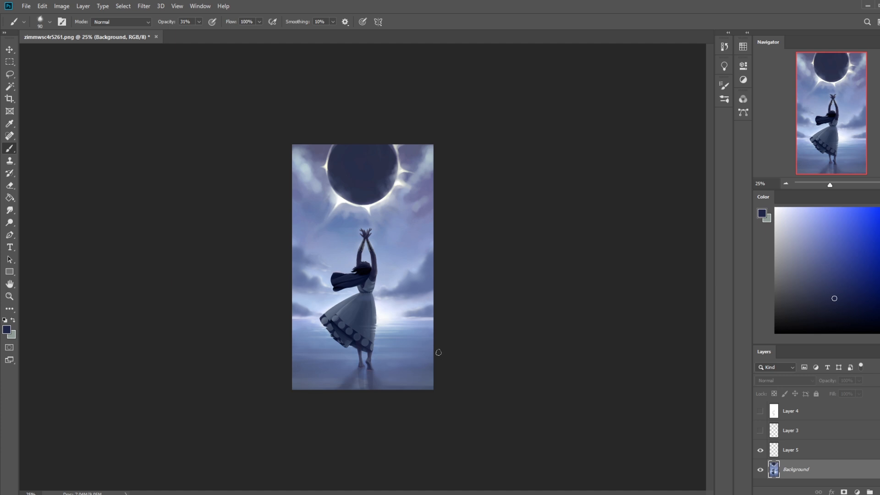
Soften the painted water with the Blur tool at 100% strength and the Smudge tool at 12% strength.
{"action": "left_click", "coordinate": [10, 211]}
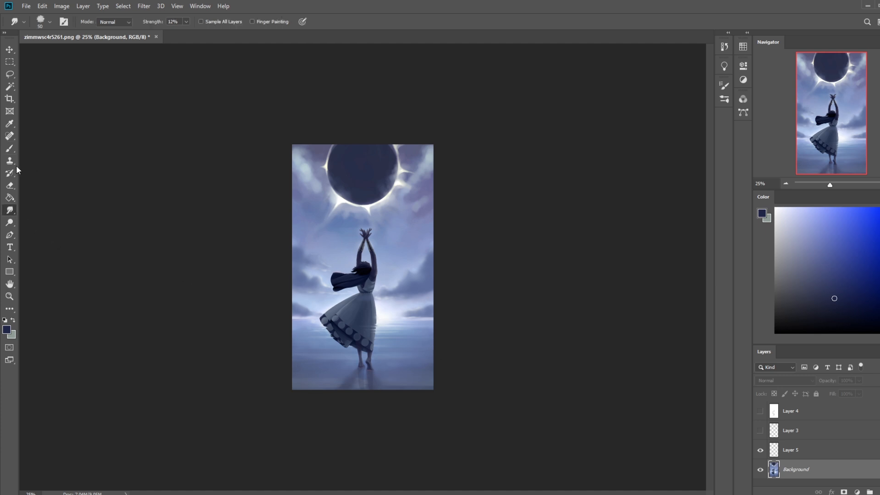
{"action": "right_click", "coordinate": [11, 213]}
{"action": "left_click", "coordinate": [24, 212]}
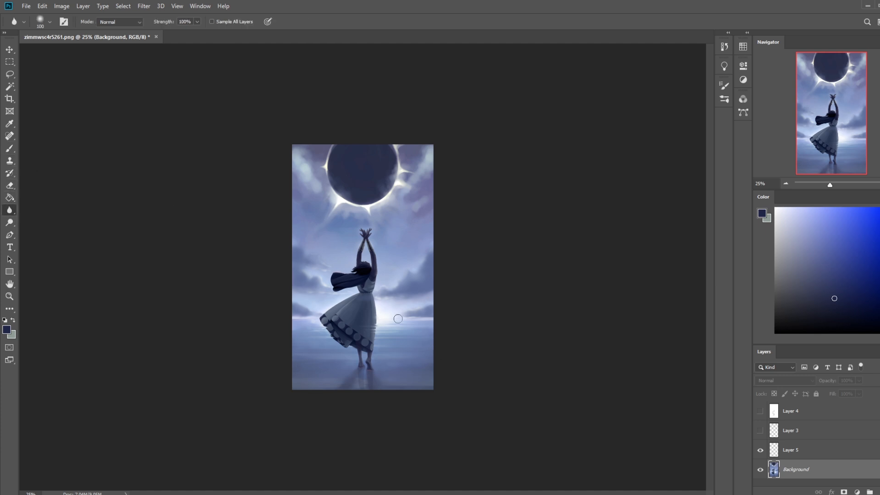
{"action": "key", "text": "bracketleft"}
{"action": "key", "text": "bracketleft"}
{"action": "key", "text": "bracketleft"}
{"action": "key", "text": "bracketleft"}
{"action": "key", "text": "bracketleft"}
{"action": "key", "text": "bracketleft"}
{"action": "right_click", "coordinate": [10, 213]}
{"action": "left_click", "coordinate": [46, 229]}
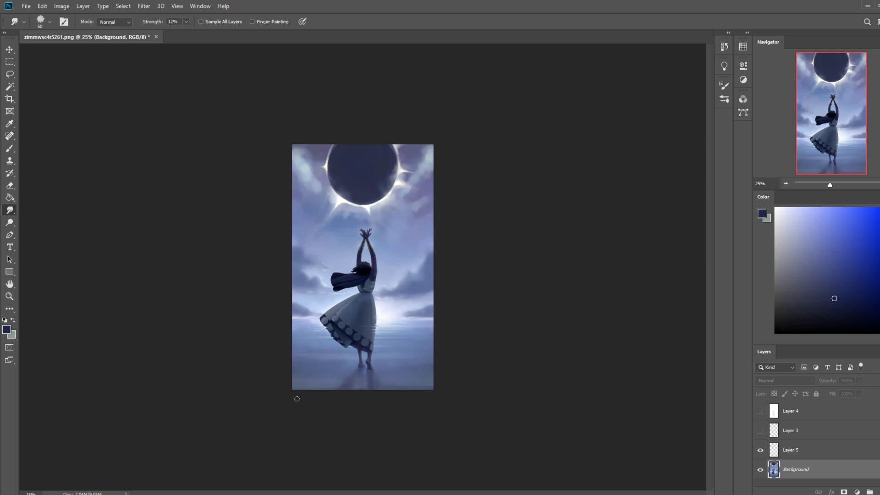
Paint near-white and blue highlights sampled from the scene onto the water near the skirt with a 35 px brush.
{"action": "key", "text": "b"}
{"action": "left_click", "coordinate": [383, 292], "text": "alt"}
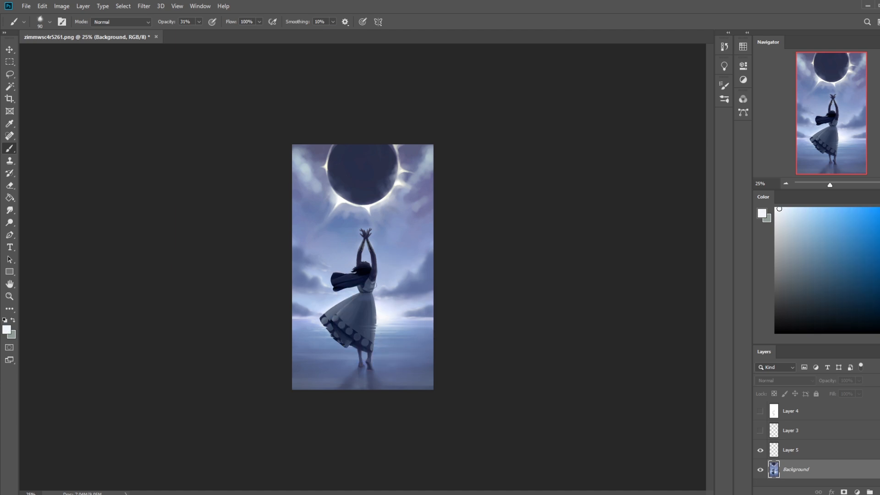
{"action": "key", "text": "bracketleft"}
{"action": "key", "text": "bracketleft"}
{"action": "key", "text": "bracketleft"}
{"action": "left_click", "coordinate": [387, 340], "text": "alt"}
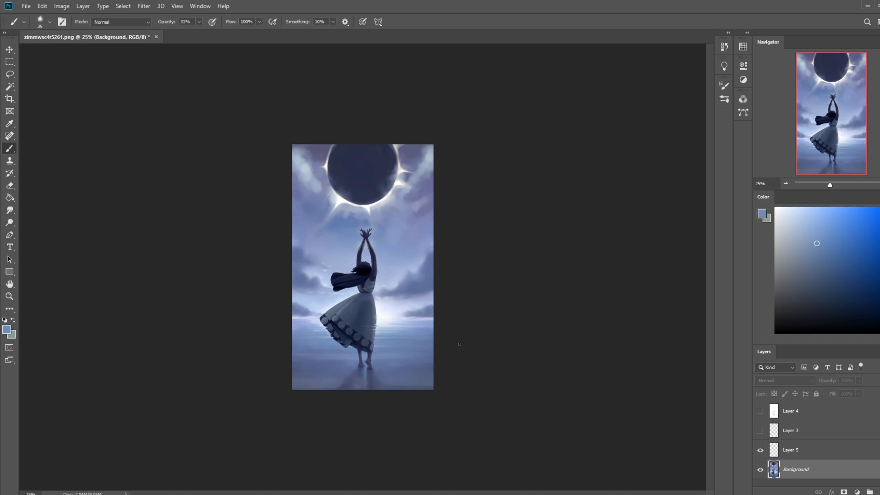
Roll the history back to the History Eraser entry and paste a copy of the whole finished canvas as a new layer.
{"action": "key", "text": "ctrl+a"}
{"action": "left_click", "coordinate": [725, 47]}
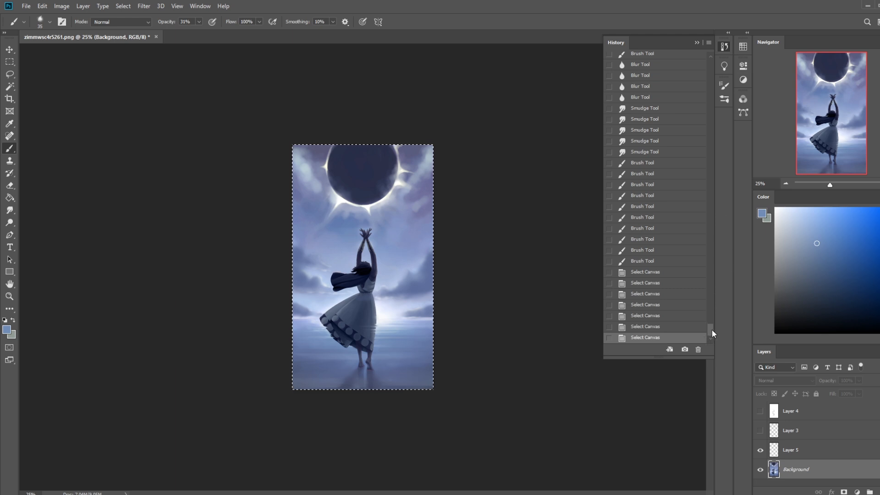
{"action": "left_click_drag", "start_coordinate": [711, 329], "coordinate": [719, 239]}
{"action": "left_click", "coordinate": [639, 202]}
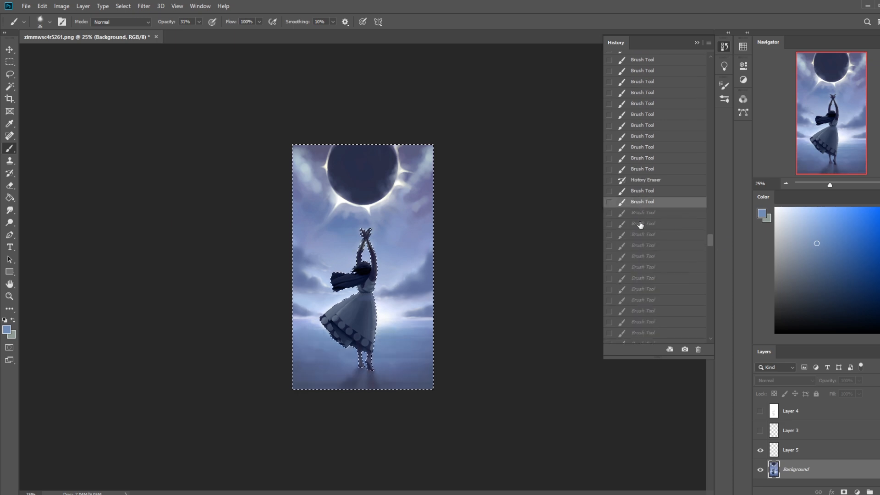
{"action": "left_click", "coordinate": [642, 246]}
{"action": "left_click", "coordinate": [640, 235]}
{"action": "left_click", "coordinate": [639, 183]}
{"action": "left_click", "coordinate": [641, 192]}
{"action": "left_click", "coordinate": [640, 181]}
{"action": "key", "text": "ctrl+v"}
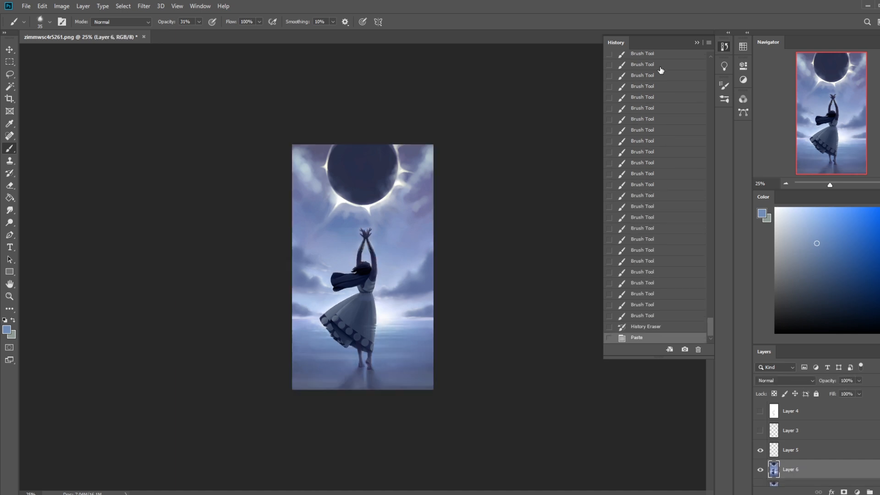
{"action": "left_click", "coordinate": [696, 42]}
Show Layer 4, select its white area and invert the selection so it covers the woman's silhouette.
{"action": "left_click", "coordinate": [760, 411]}
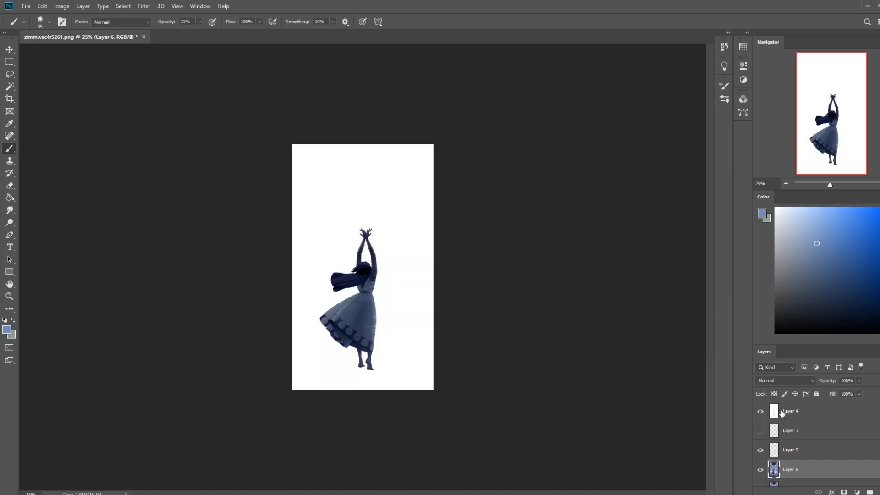
{"action": "left_click", "coordinate": [802, 414]}
{"action": "key", "text": "v"}
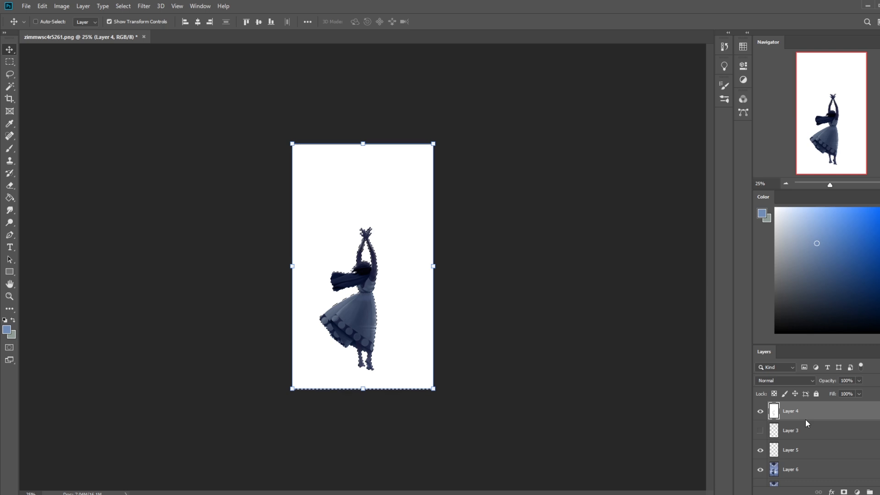
{"action": "key", "text": "m"}
{"action": "right_click", "coordinate": [339, 255]}
{"action": "left_click", "coordinate": [377, 268]}
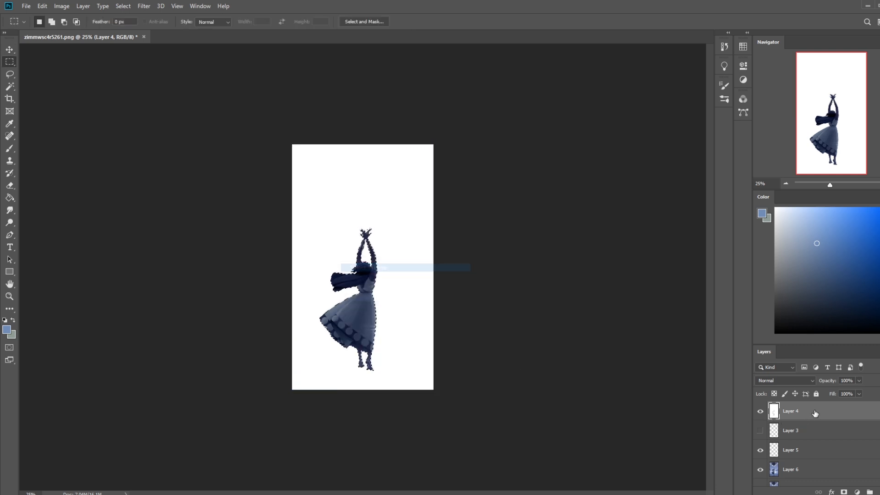
Hide Layer 4, clear the silhouette area from Layer 6 and deselect.
{"action": "left_click", "coordinate": [760, 411]}
{"action": "left_click", "coordinate": [809, 456]}
{"action": "left_click", "coordinate": [804, 469]}
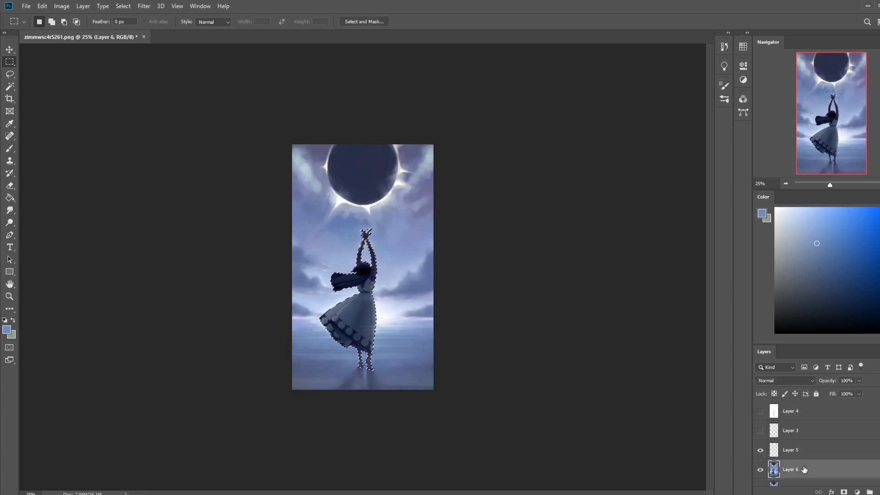
{"action": "right_click", "coordinate": [349, 309]}
{"action": "left_click", "coordinate": [408, 315]}
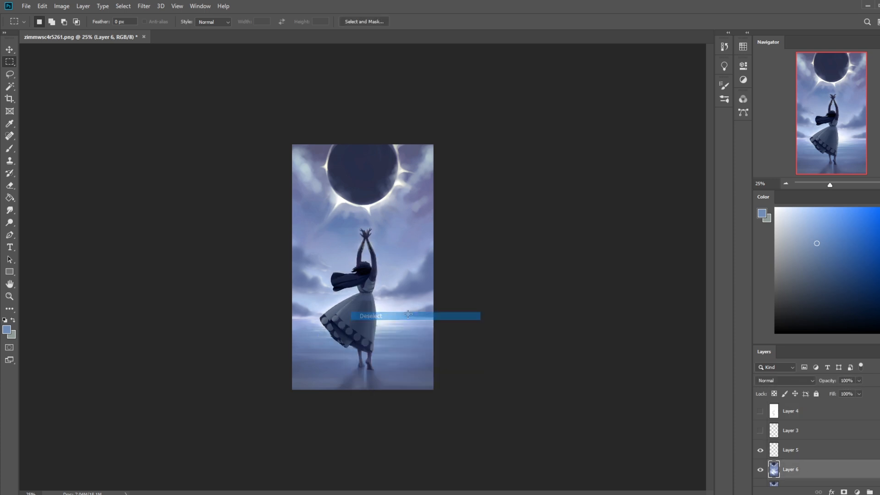
Toggle Layer 6 off and on to compare the painting with and without it.
{"action": "left_click", "coordinate": [761, 470]}
{"action": "left_click", "coordinate": [761, 470]}
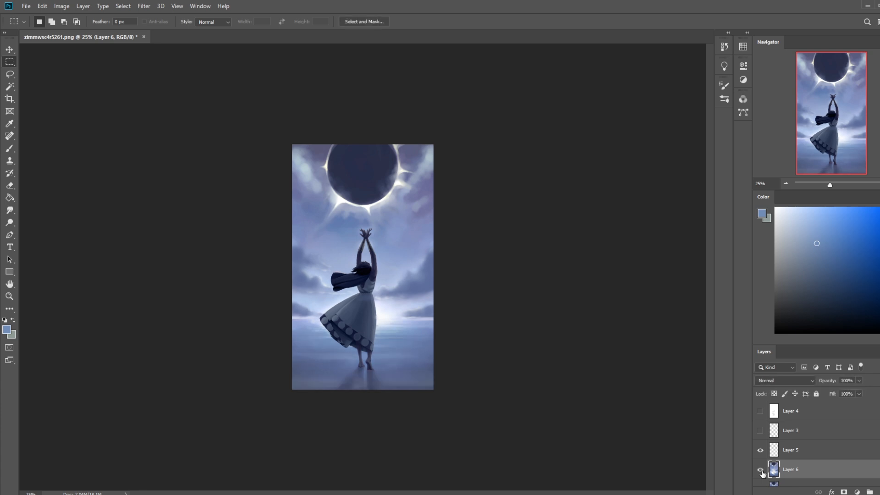
{"action": "scroll", "coordinate": [804, 446], "scroll_direction": "down", "scroll_amount": 1}
{"action": "left_click", "coordinate": [759, 457]}
{"action": "left_click", "coordinate": [759, 458]}
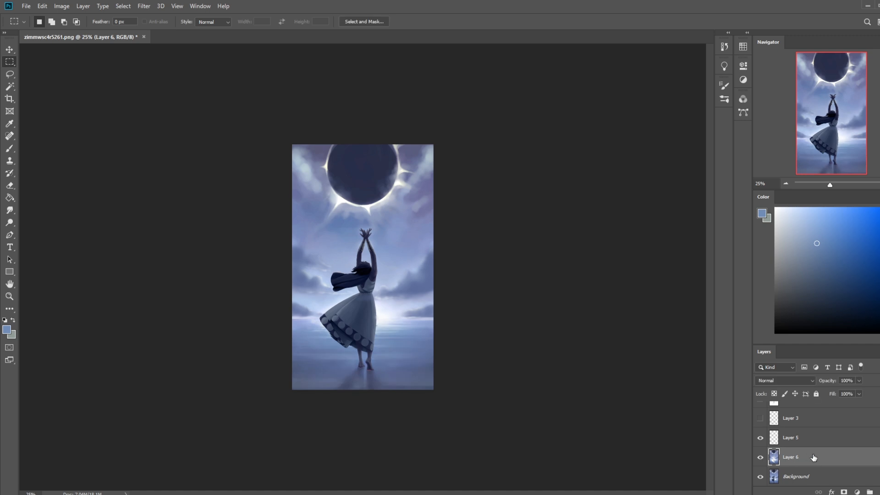
Lock Layer 6's transparent pixels and paint near-white sampled from the horizon glow beside the skirt with a 35 px brush.
{"action": "key", "text": "b"}
{"action": "key", "text": "alt"}
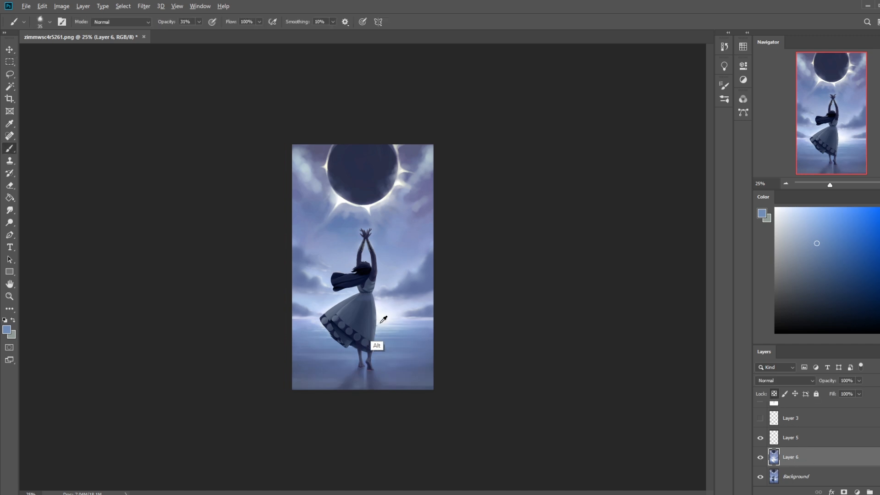
{"action": "left_click", "coordinate": [382, 321], "text": "alt"}
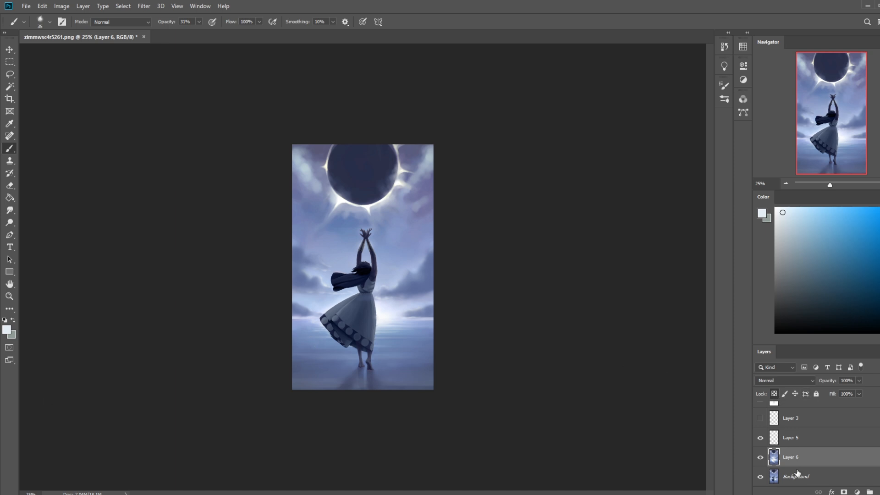
{"action": "right_click", "coordinate": [377, 292]}
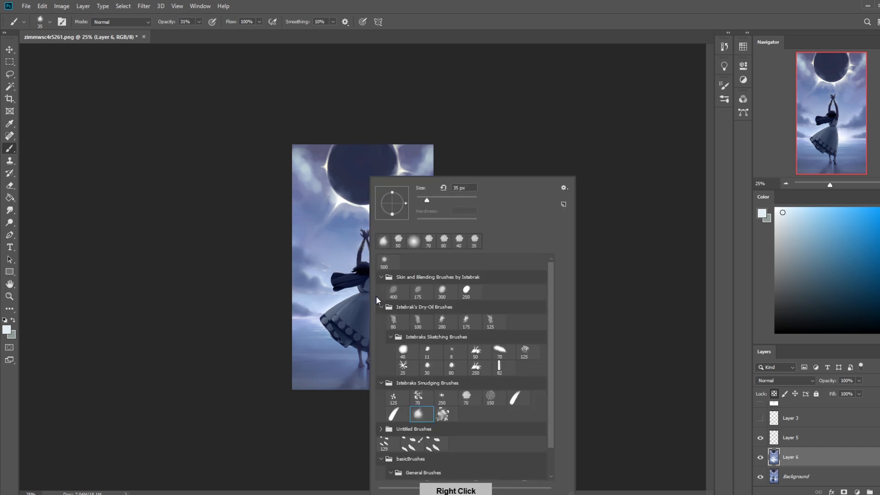
Dodge the highlights of the horizon glow and water at 33% exposure with an 1800 px brush, undoing the last strokes.
{"action": "left_click", "coordinate": [11, 222]}
{"action": "left_click", "coordinate": [45, 222]}
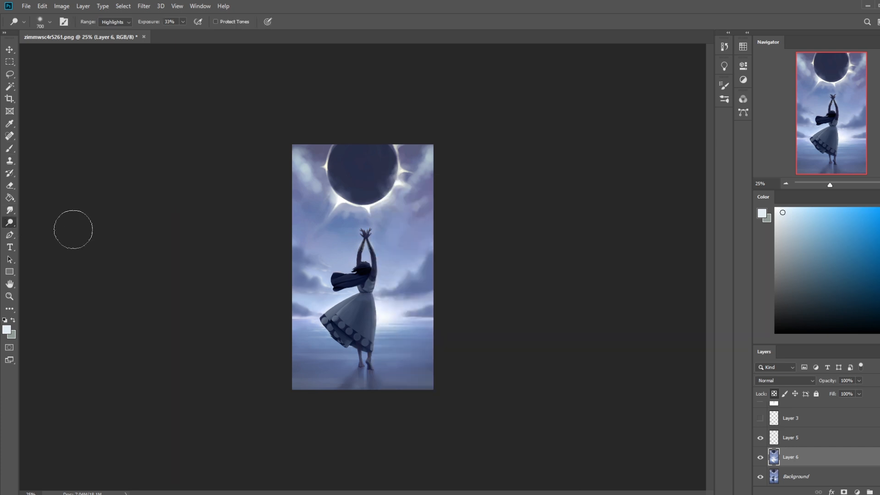
{"action": "key", "text": "bracketright"}
{"action": "key", "text": "bracketright"}
{"action": "key", "text": "bracketright"}
{"action": "key", "text": "bracketright"}
{"action": "key", "text": "bracketright"}
{"action": "key", "text": "bracketright"}
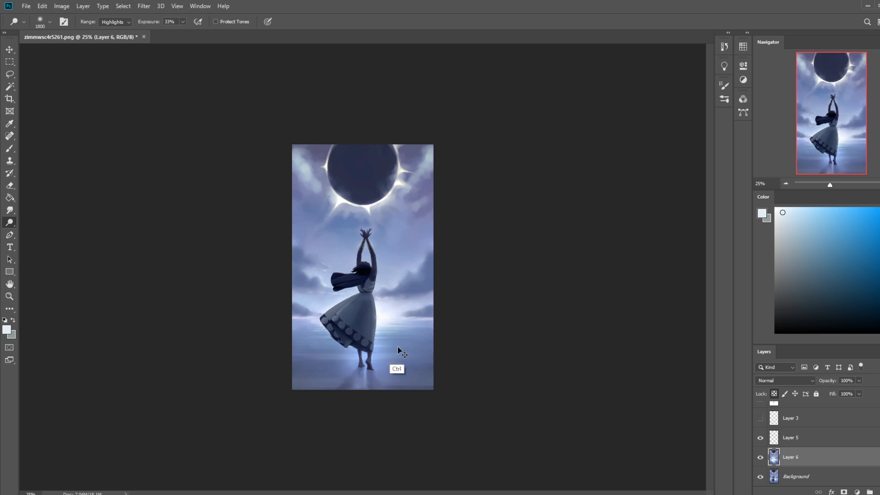
{"action": "key", "text": "ctrl+z"}
{"action": "key", "text": "ctrl+z"}
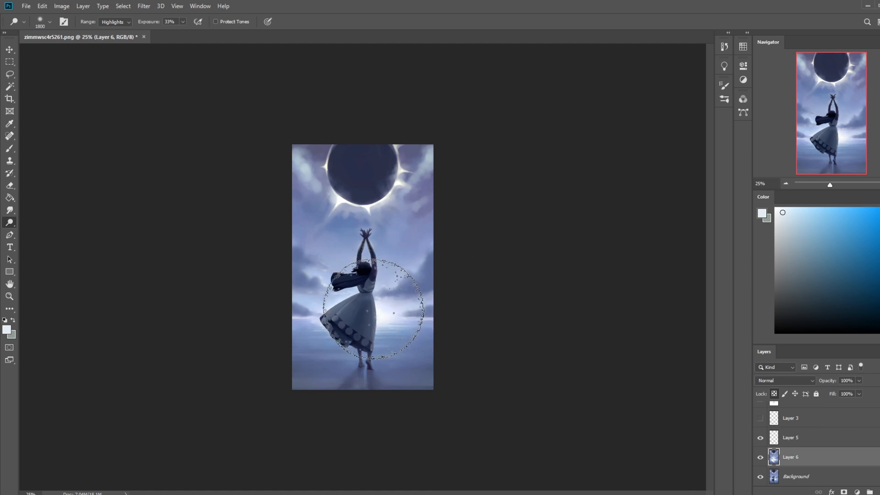
Brighten the glow around the woman with the Dodge tool at 600 and 900 px, lowering the exposure to 10%.
{"action": "key", "text": "bracketleft"}
{"action": "key", "text": "bracketleft"}
{"action": "key", "text": "bracketleft"}
{"action": "key", "text": "bracketleft"}
{"action": "key", "text": "bracketleft"}
{"action": "key", "text": "bracketleft"}
{"action": "key", "text": "bracketleft"}
{"action": "key", "text": "bracketleft"}
{"action": "key", "text": "bracketleft"}
{"action": "key", "text": "bracketleft"}
{"action": "key", "text": "bracketleft"}
{"action": "key", "text": "bracketleft"}
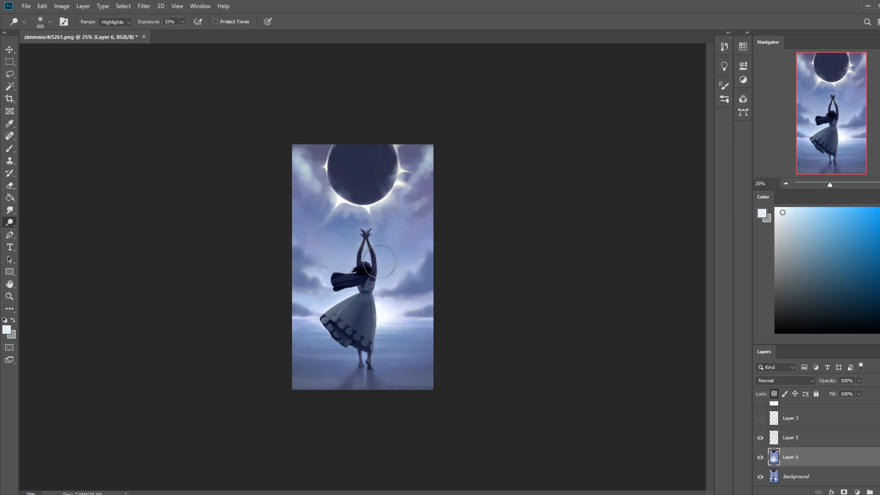
{"action": "key", "text": "bracketright"}
{"action": "key", "text": "bracketright"}
{"action": "key", "text": "bracketright"}
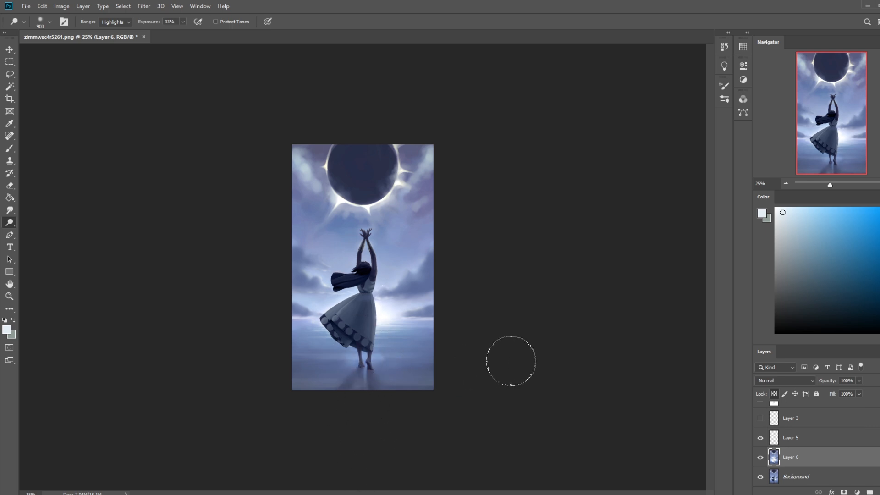
{"action": "left_click", "coordinate": [183, 22]}
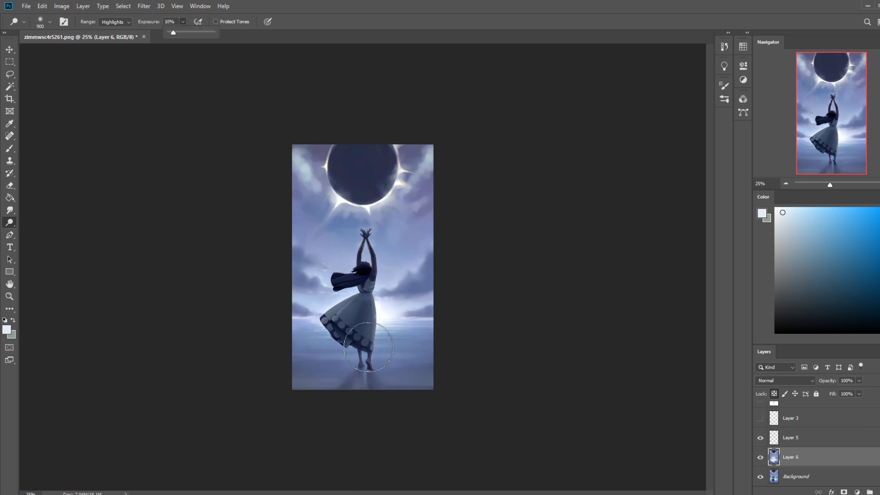
{"action": "left_click", "coordinate": [348, 484]}
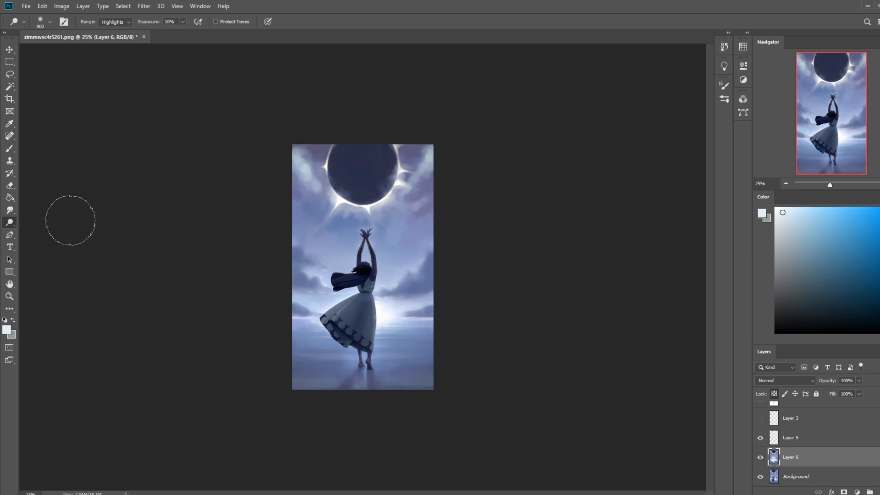
Try desaturating the glow and water beside the skirt with a 300 px Sponge at 87% and then 25% flow.
{"action": "left_click", "coordinate": [11, 224]}
{"action": "left_click", "coordinate": [49, 240]}
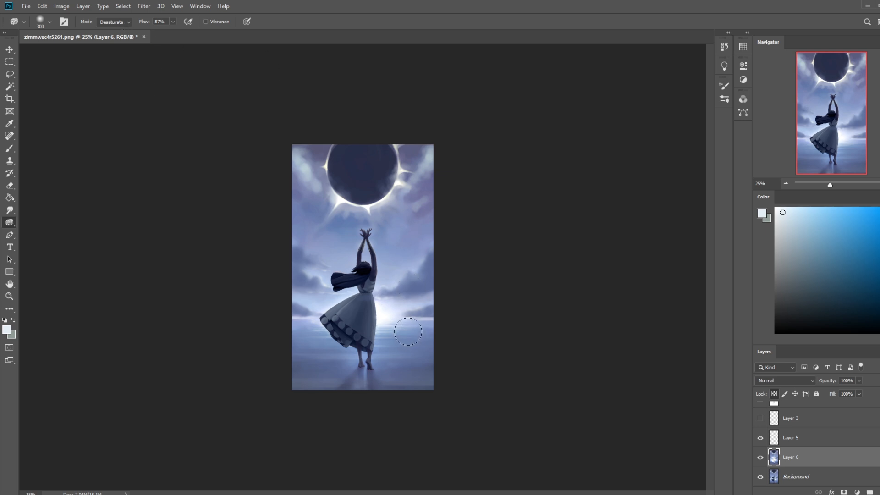
{"action": "mouse_move", "coordinate": [403, 334]}
{"action": "left_mouse_down"}
{"action": "mouse_move", "coordinate": [380, 337]}
{"action": "mouse_move", "coordinate": [357, 371]}
{"action": "mouse_move", "coordinate": [391, 341]}
{"action": "mouse_move", "coordinate": [390, 313]}
{"action": "mouse_move", "coordinate": [372, 338]}
{"action": "mouse_move", "coordinate": [380, 351]}
{"action": "mouse_move", "coordinate": [357, 337]}
{"action": "mouse_move", "coordinate": [337, 293]}
{"action": "mouse_move", "coordinate": [376, 363]}
{"action": "mouse_move", "coordinate": [366, 337]}
{"action": "mouse_move", "coordinate": [393, 318]}
{"action": "left_mouse_up"}
{"action": "left_click", "coordinate": [173, 22]}
{"action": "left_click", "coordinate": [414, 368]}
Revert the Sponge strokes by rolling the history back to the last Dodge Tool entry.
{"action": "left_click", "coordinate": [724, 46]}
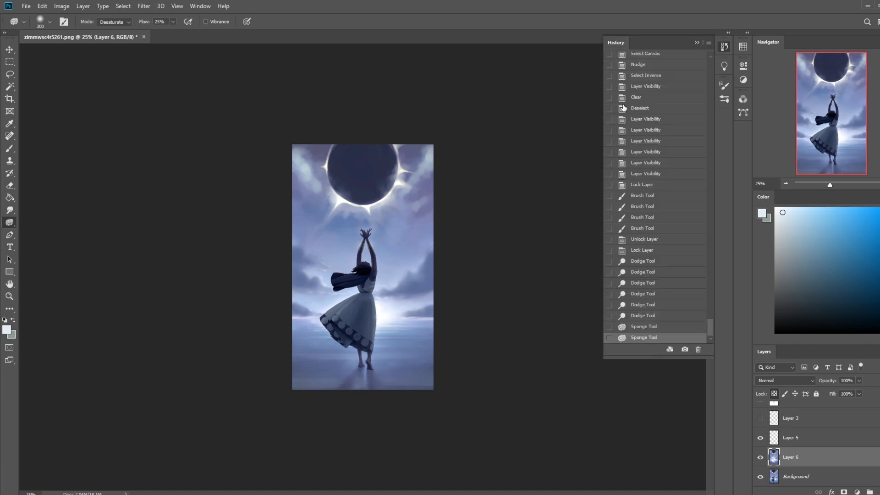
{"action": "left_click", "coordinate": [646, 252]}
{"action": "left_click", "coordinate": [642, 316]}
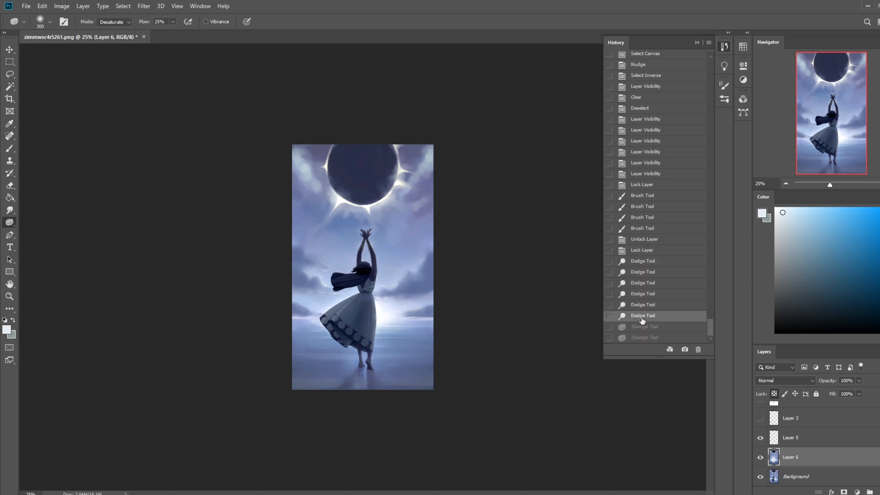
Compare the painting with and without the Sponge strokes in the history and keep the state after the last Sponge stroke.
{"action": "left_click", "coordinate": [637, 339]}
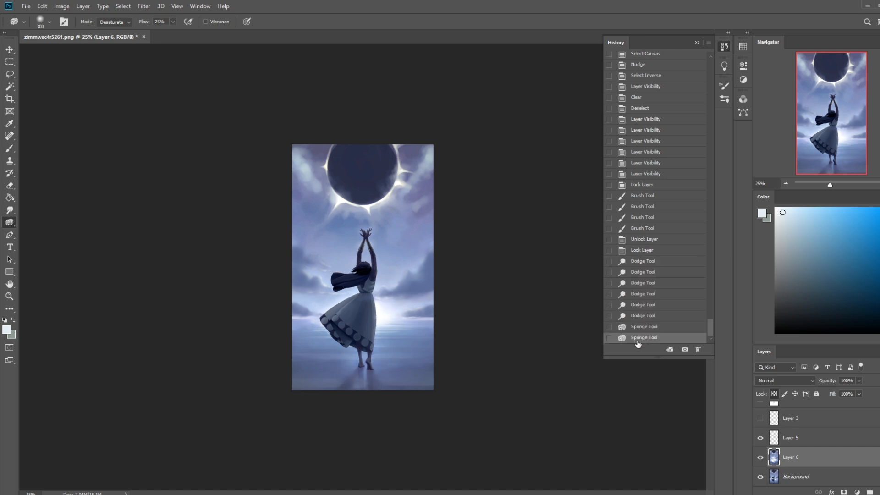
{"action": "left_click", "coordinate": [644, 316]}
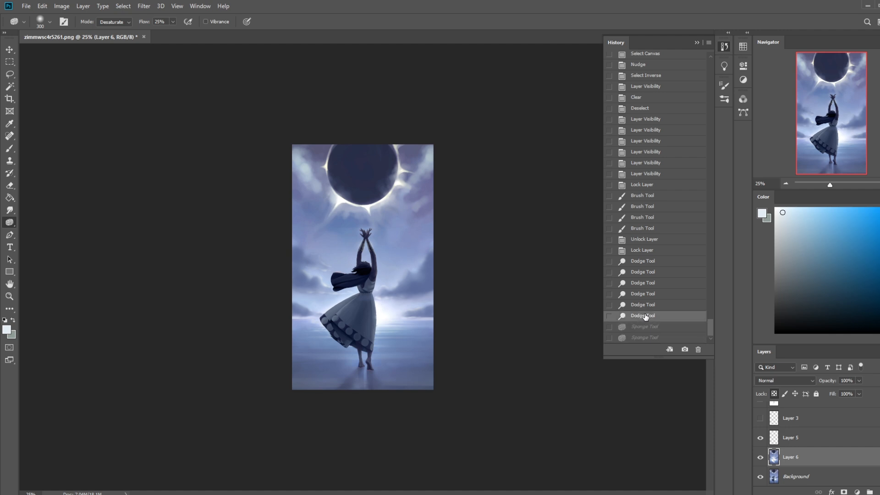
{"action": "left_click", "coordinate": [644, 341]}
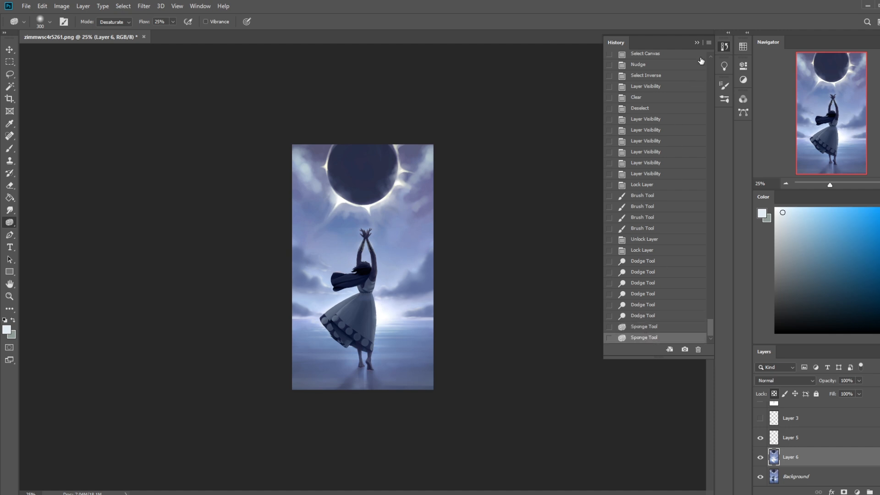
{"action": "left_click", "coordinate": [696, 42]}
Merge the repainted Layer 6 down into the Background layer.
{"action": "key", "text": "b"}
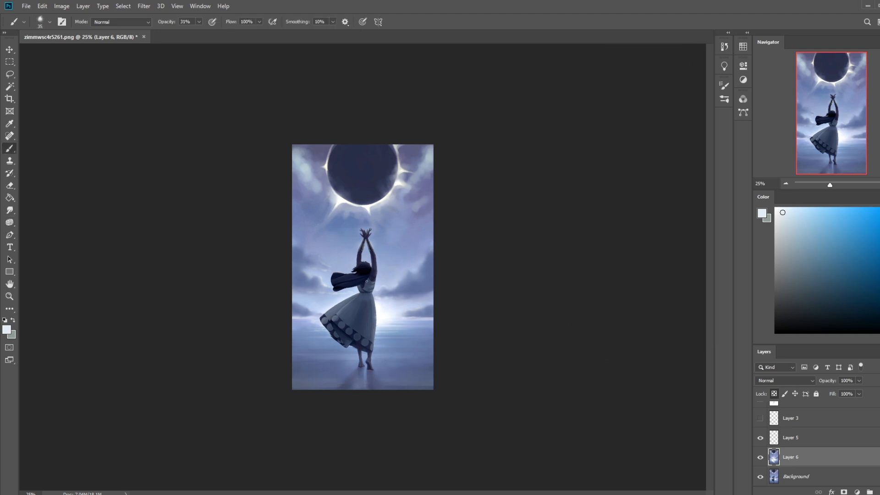
{"action": "left_click", "coordinate": [9, 209]}
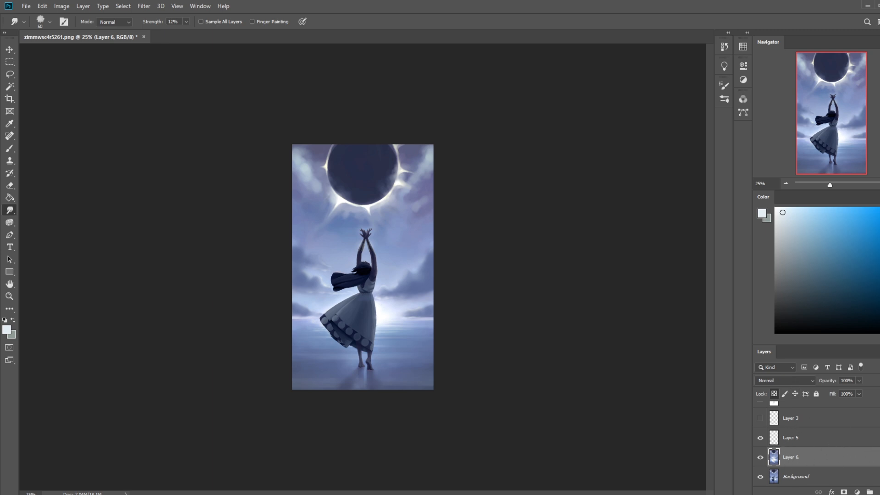
{"action": "left_click", "coordinate": [826, 478]}
{"action": "left_click", "coordinate": [816, 460]}
{"action": "right_click", "coordinate": [810, 458]}
{"action": "left_click", "coordinate": [812, 335]}
Set the brush colour to red and try sketching fold lines on the skirt directly on the Background, undoing the strokes.
{"action": "key", "text": "b"}
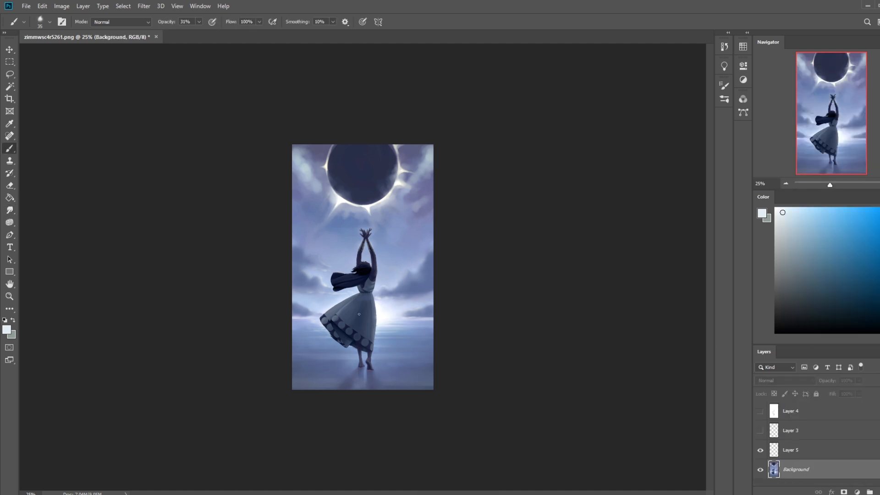
{"action": "left_click", "coordinate": [879, 213]}
{"action": "left_click", "coordinate": [879, 211]}
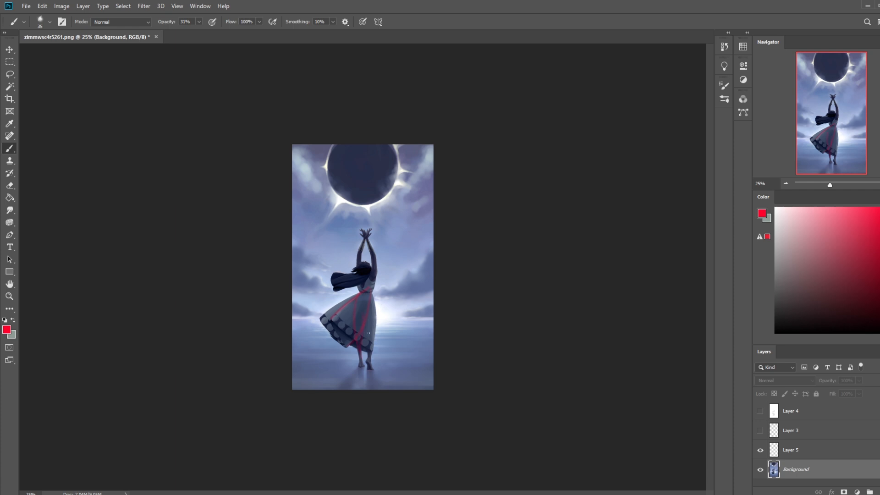
{"action": "key", "text": "ctrl+z"}
{"action": "key", "text": "ctrl+z"}
{"action": "key", "text": "ctrl+z"}
{"action": "key", "text": "ctrl+z"}
Sketch red fold guide lines over the skirt on a new layer with a 35 px brush at 31% opacity, undoing stray strokes.
{"action": "left_click", "coordinate": [871, 489]}
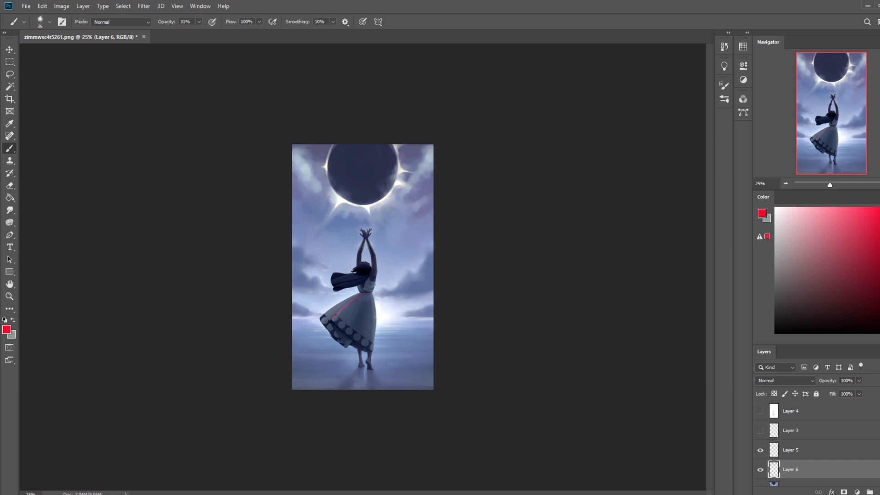
{"action": "key", "text": "ctrl+z"}
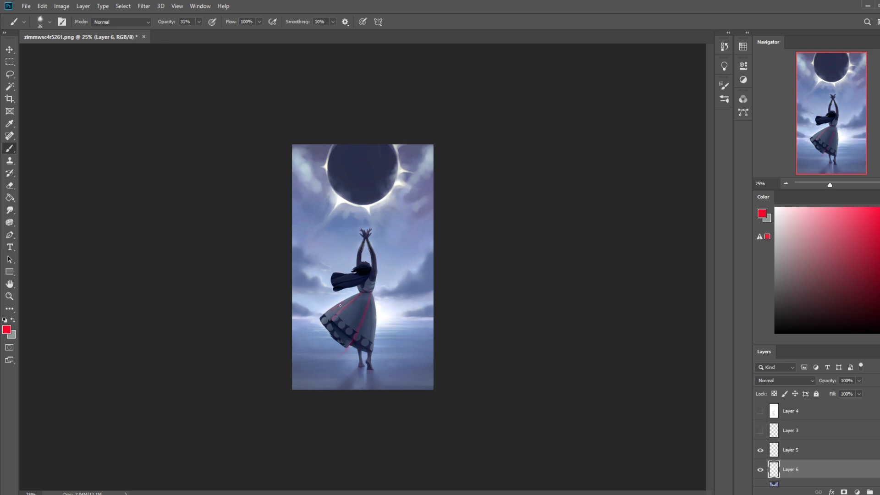
{"action": "mouse_move", "coordinate": [376, 345]}
{"action": "left_mouse_down"}
{"action": "mouse_move", "coordinate": [376, 314]}
{"action": "mouse_move", "coordinate": [371, 293]}
{"action": "left_mouse_up"}
{"action": "key", "text": "ctrl+z"}
{"action": "mouse_move", "coordinate": [333, 299]}
{"action": "left_mouse_down"}
{"action": "mouse_move", "coordinate": [374, 297]}
{"action": "mouse_move", "coordinate": [348, 350]}
{"action": "mouse_move", "coordinate": [344, 316]}
{"action": "mouse_move", "coordinate": [360, 297]}
{"action": "left_mouse_up"}
{"action": "key", "text": "ctrl"}
{"action": "key", "text": "ctrl+z"}
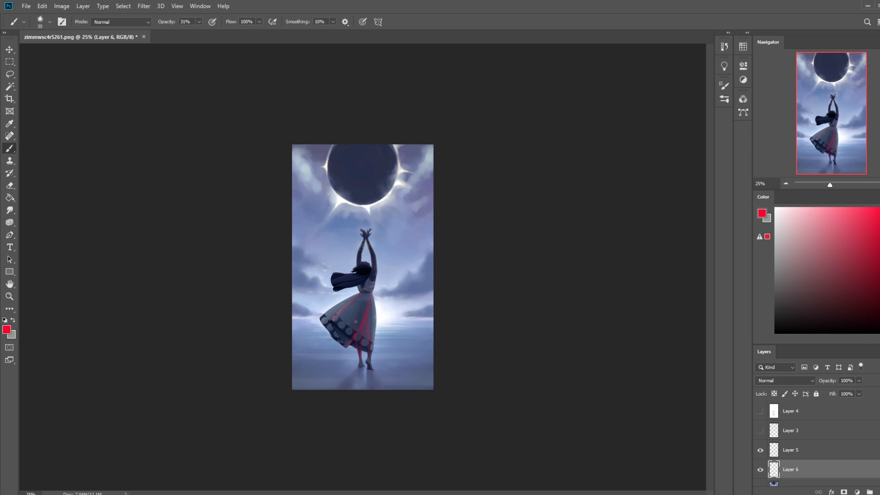
Load the area around the woman as a selection from Layer 4, hide that layer again and add a new layer above the Background.
{"action": "scroll", "coordinate": [824, 458], "scroll_direction": "down", "scroll_amount": 1}
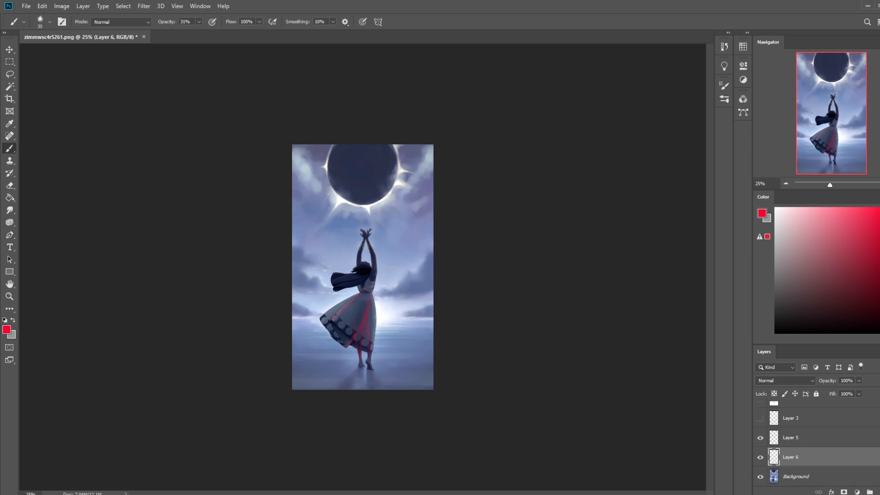
{"action": "left_click", "coordinate": [840, 475]}
{"action": "key", "text": "l"}
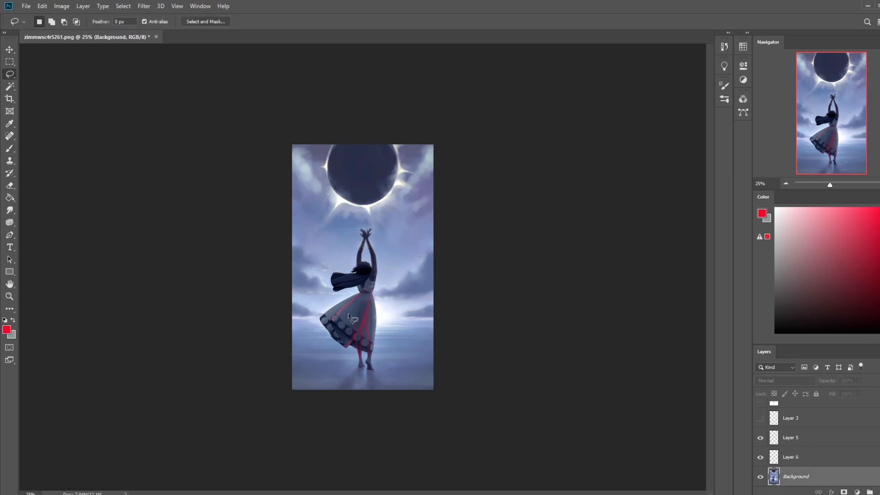
{"action": "scroll", "coordinate": [830, 412], "scroll_direction": "up", "scroll_amount": 1}
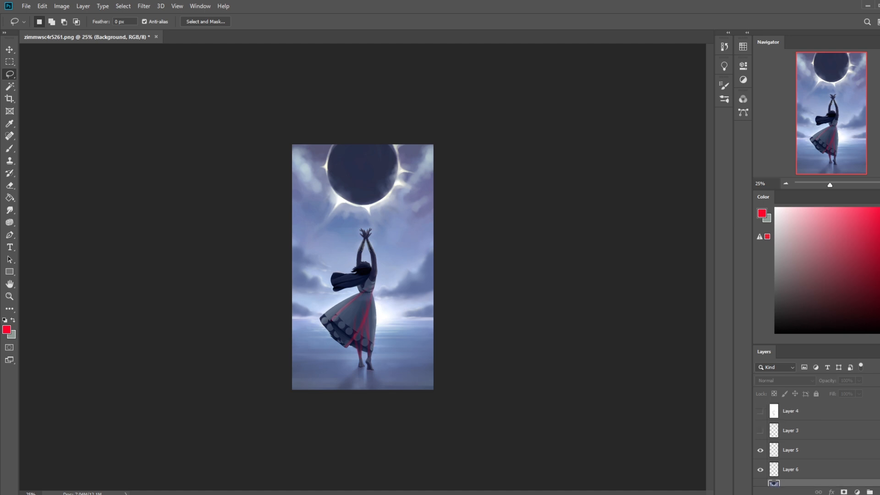
{"action": "left_click", "coordinate": [797, 414]}
{"action": "left_click", "coordinate": [760, 412]}
{"action": "key", "text": "ctrl+a"}
{"action": "key", "text": "v"}
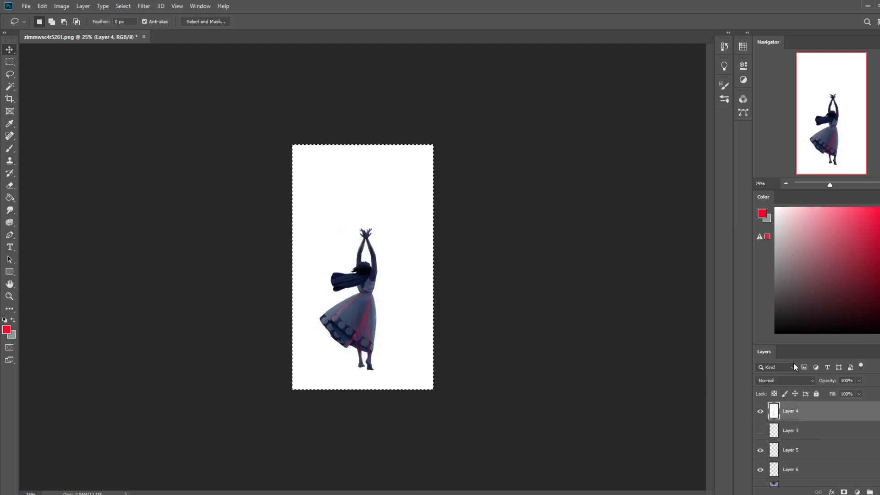
{"action": "left_click", "coordinate": [760, 411]}
{"action": "left_click", "coordinate": [836, 481]}
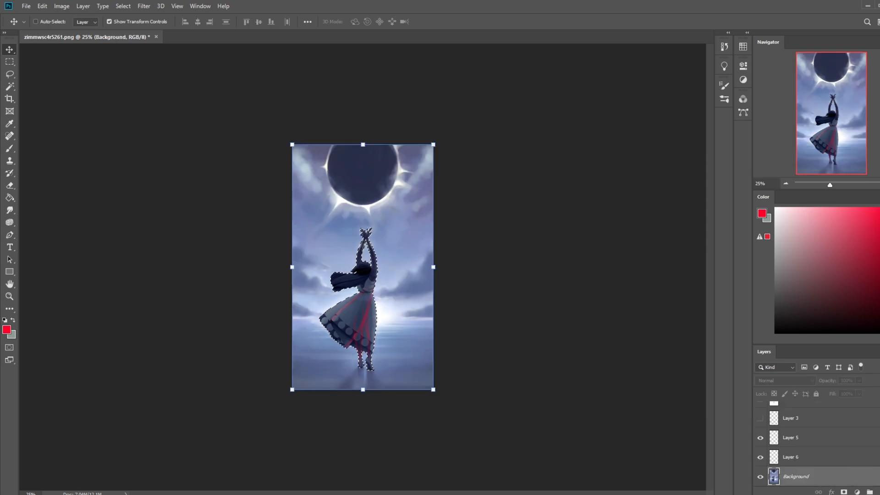
{"action": "left_click", "coordinate": [856, 491]}
{"action": "key", "text": "b"}
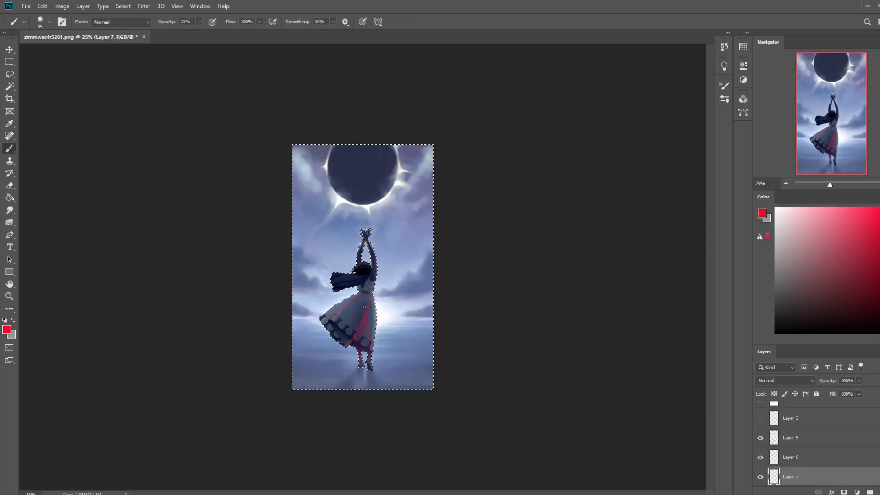
Set up a 100 px dry-oil brush at 10% opacity with a pale blue sampled from the horizon glow.
{"action": "right_click", "coordinate": [364, 307]}
{"action": "double_click", "coordinate": [402, 316]}
{"action": "key", "text": "bracketright"}
{"action": "key", "text": "bracketright"}
{"action": "key", "text": "bracketright"}
{"action": "key", "text": "bracketright"}
{"action": "key", "text": "bracketright"}
{"action": "key", "text": "bracketright"}
{"action": "key", "text": "bracketright"}
{"action": "left_click", "coordinate": [398, 306], "text": "alt"}
{"action": "left_click", "coordinate": [198, 22]}
{"action": "left_click_drag", "start_coordinate": [191, 34], "coordinate": [188, 33]}
{"action": "key", "text": "bracketleft"}
{"action": "key", "text": "bracketleft"}
{"action": "key", "text": "bracketleft"}
{"action": "key", "text": "bracketleft"}
{"action": "key", "text": "bracketleft"}
{"action": "key", "text": "bracketleft"}
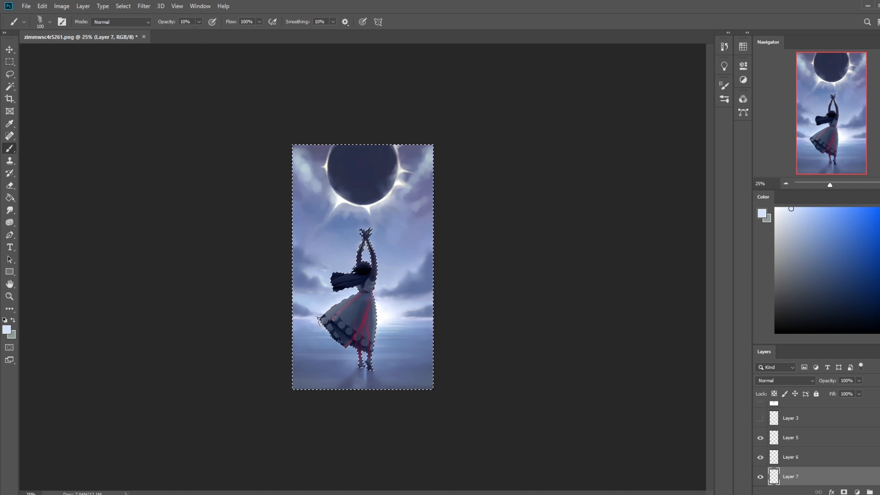
Invert the selection to the woman, paint pale blue highlights between the skirt folds on Layer 7, and deselect.
{"action": "right_click", "coordinate": [373, 287]}
{"action": "left_click", "coordinate": [403, 303]}
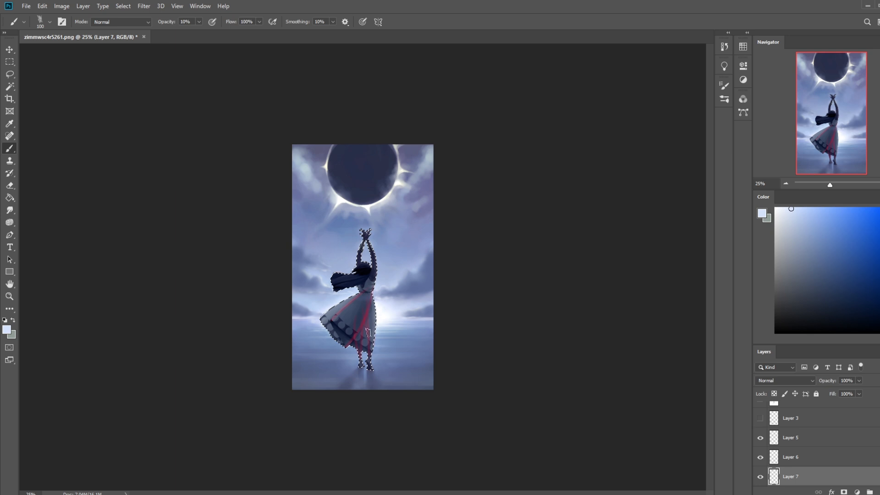
{"action": "key", "text": "ctrl+d"}
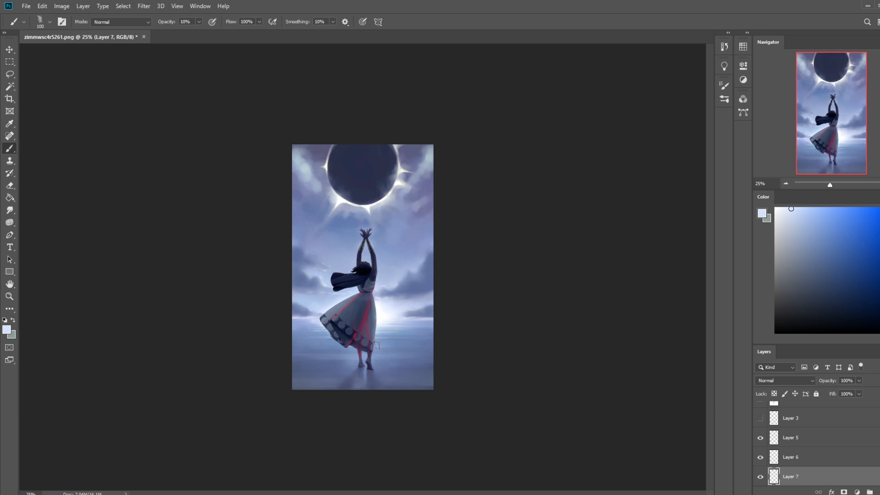
{"action": "left_click_drag", "start_coordinate": [380, 316], "coordinate": [359, 339]}
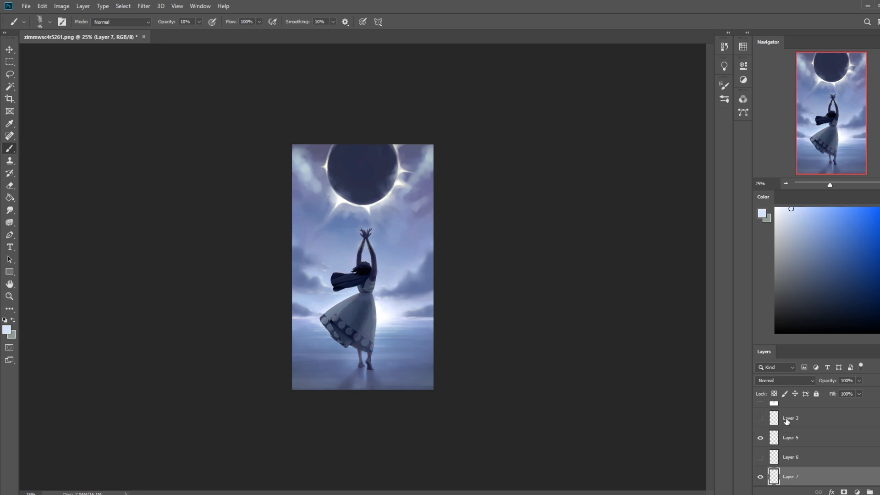
Soften the skirt highlights on Layer 7 with a 150 to 250 px Eraser at 37% opacity, toggling the layer's visibility to compare.
{"action": "scroll", "coordinate": [820, 456], "scroll_direction": "down", "scroll_amount": 1}
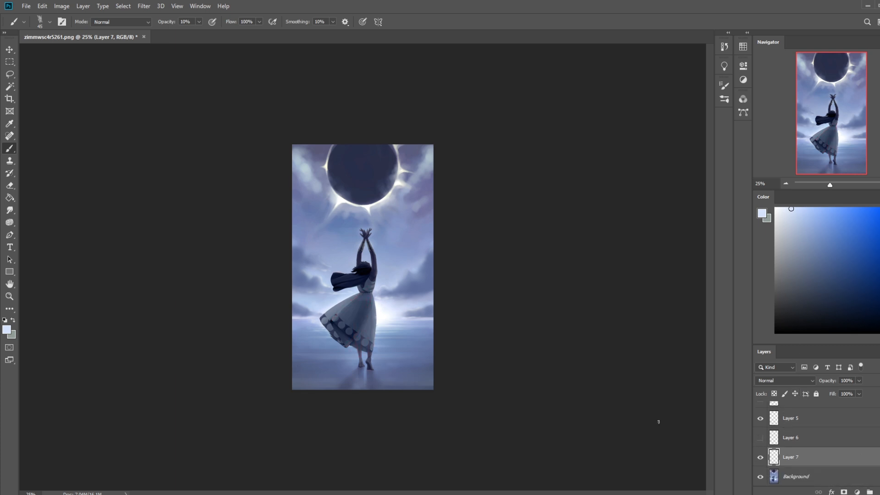
{"action": "key", "text": "e"}
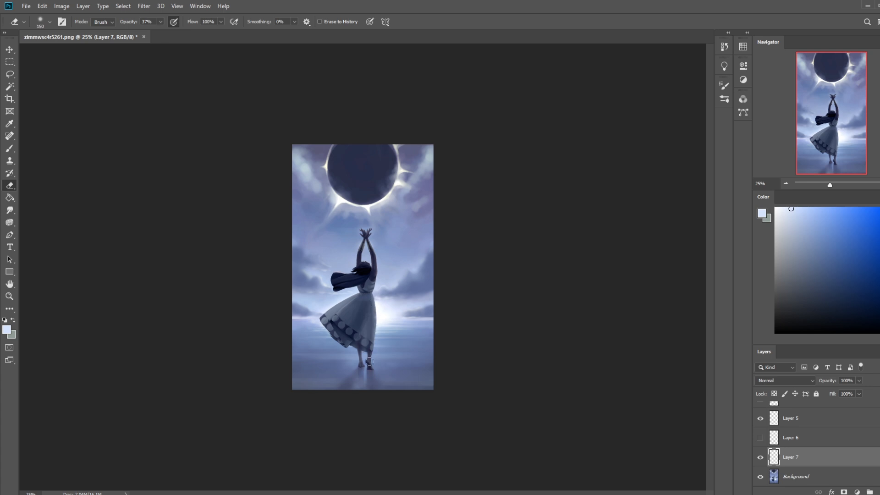
{"action": "left_click", "coordinate": [759, 457]}
{"action": "left_click", "coordinate": [760, 458]}
{"action": "left_click", "coordinate": [760, 457]}
{"action": "left_click", "coordinate": [760, 458]}
{"action": "key", "text": "bracketright"}
{"action": "key", "text": "bracketright"}
{"action": "key", "text": "bracketright"}
{"action": "key", "text": "bracketright"}
{"action": "left_click", "coordinate": [760, 458]}
{"action": "left_click", "coordinate": [760, 458]}
Add another layer above Layer 7, toggle its visibility to compare, and merge it down into Layer 7.
{"action": "key", "text": "ctrl+j"}
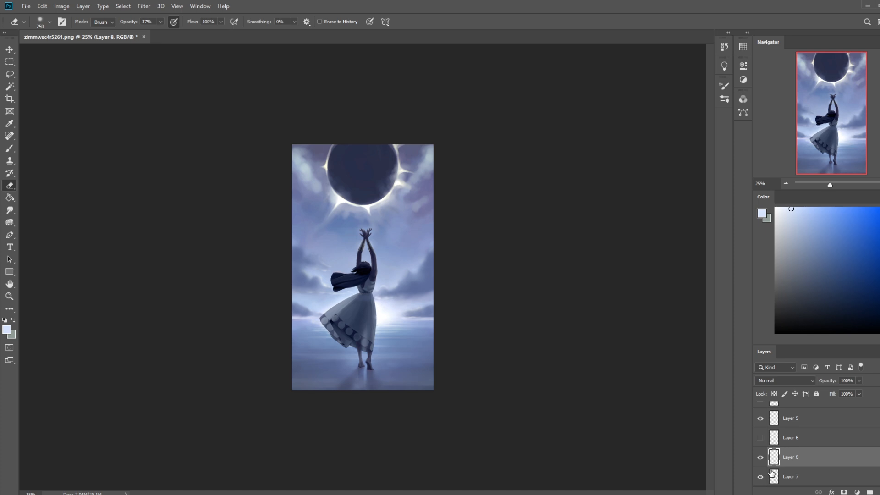
{"action": "left_click", "coordinate": [761, 457]}
{"action": "left_click", "coordinate": [761, 457]}
{"action": "right_click", "coordinate": [801, 460]}
{"action": "left_click", "coordinate": [806, 335]}
Refine the skirt highlights on Layer 7 with the resized Eraser and blend them with the Smudge tool at 12% strength.
{"action": "key", "text": "bracketright"}
{"action": "key", "text": "bracketright"}
{"action": "key", "text": "bracketright"}
{"action": "key", "text": "bracketleft"}
{"action": "key", "text": "bracketleft"}
{"action": "key", "text": "bracketleft"}
{"action": "key", "text": "bracketleft"}
{"action": "key", "text": "bracketright"}
{"action": "key", "text": "bracketleft"}
{"action": "left_click", "coordinate": [10, 209]}
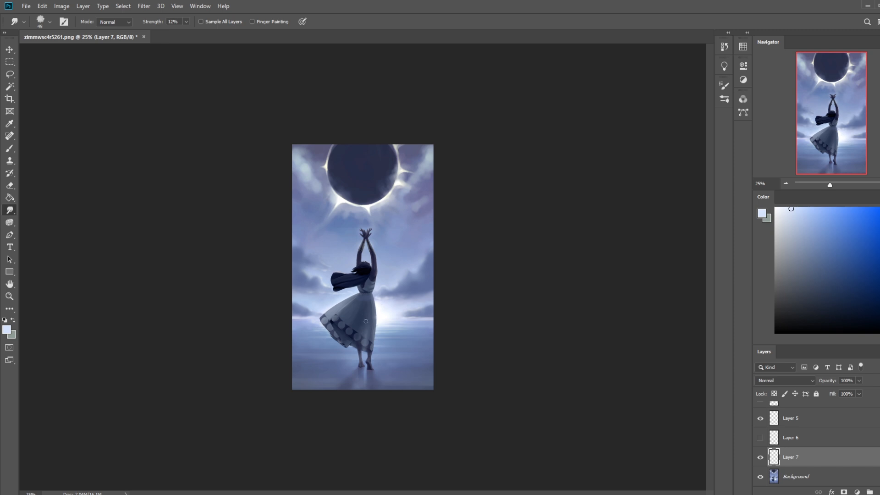
Set up a soft 500 px brush in Darken mode with a dark navy sampled from the woman's hair.
{"action": "key", "text": "b"}
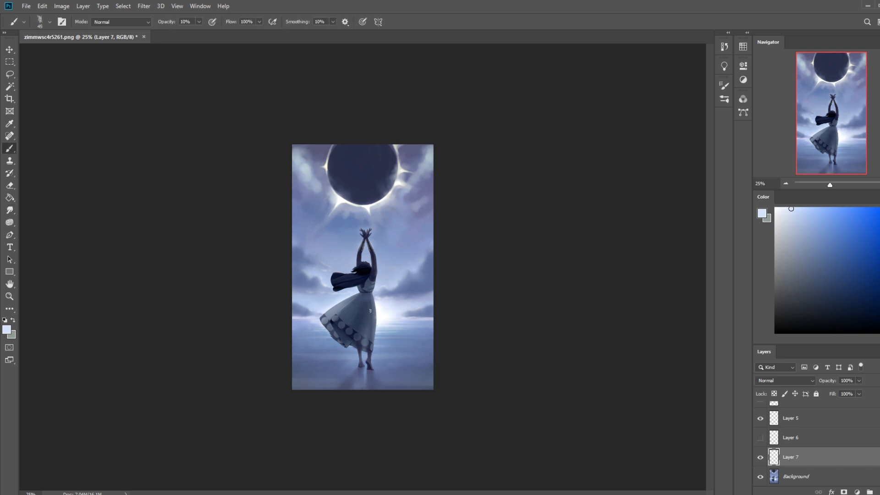
{"action": "right_click", "coordinate": [385, 316]}
{"action": "left_click", "coordinate": [400, 260]}
{"action": "left_click", "coordinate": [673, 274]}
{"action": "left_click", "coordinate": [825, 303]}
{"action": "key", "text": "alt"}
{"action": "left_click", "coordinate": [364, 275], "text": "alt"}
{"action": "left_click", "coordinate": [348, 276], "text": "alt"}
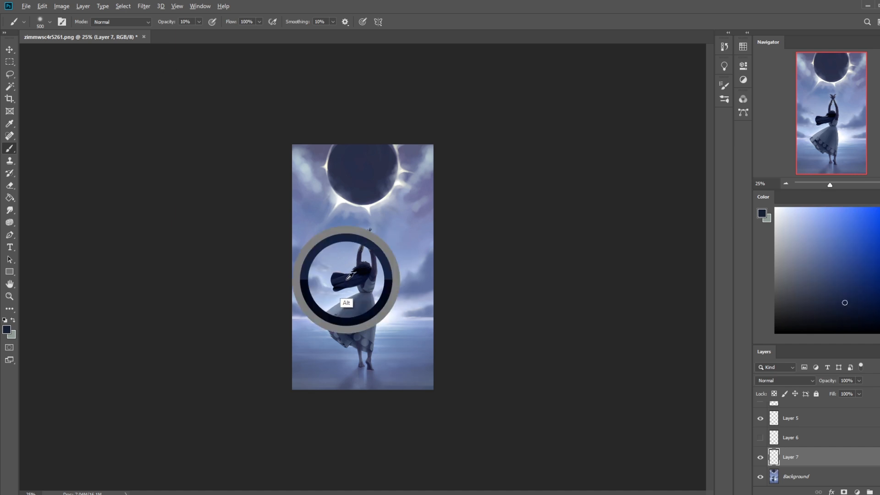
{"action": "left_click", "coordinate": [120, 22]}
{"action": "left_click", "coordinate": [114, 66]}
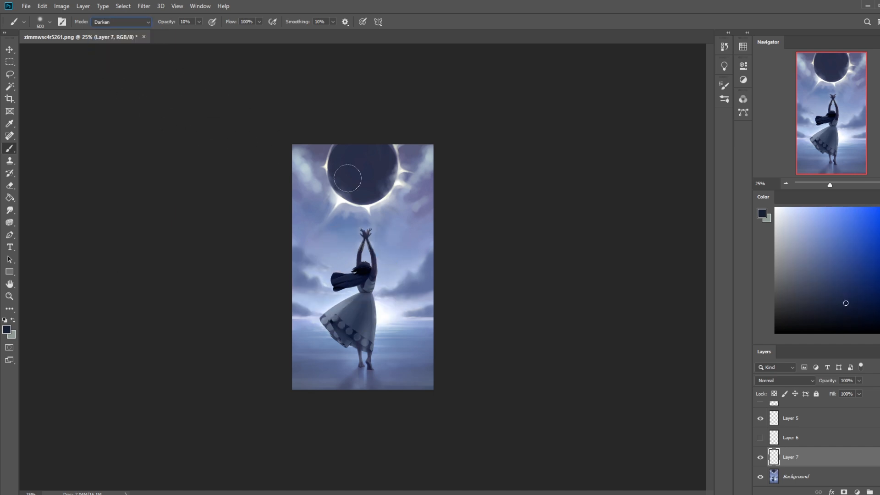
Try darkening the skirt's waist on the Background layer with a 175 px Darken brush at 100% opacity, undoing the stroke.
{"action": "left_click", "coordinate": [806, 476]}
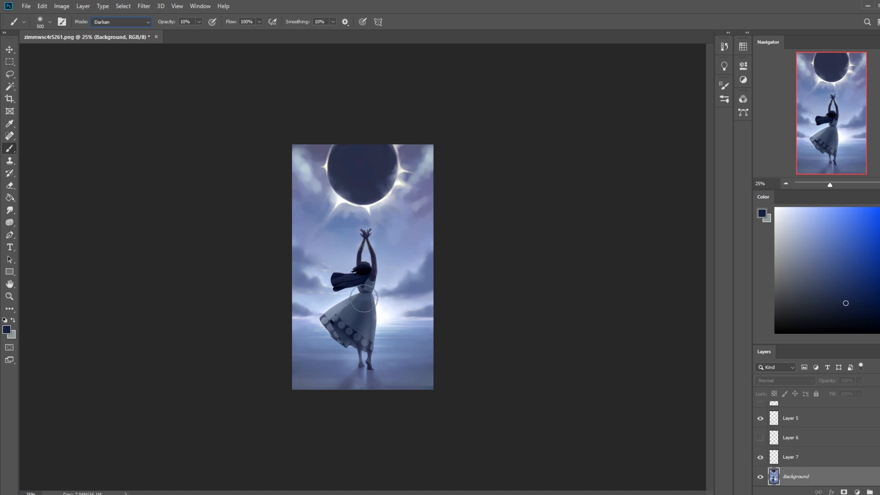
{"action": "key", "text": "bracketright"}
{"action": "key", "text": "bracketright"}
{"action": "key", "text": "bracketleft"}
{"action": "key", "text": "bracketleft"}
{"action": "key", "text": "bracketleft"}
{"action": "left_click", "coordinate": [199, 22]}
{"action": "left_click_drag", "start_coordinate": [199, 33], "coordinate": [241, 34]}
{"action": "left_click_drag", "start_coordinate": [364, 295], "coordinate": [361, 291]}
{"action": "key", "text": "ctrl+z"}
Load the selection from Layer 4 and invert it to isolate the woman for painting on the Background layer.
{"action": "scroll", "coordinate": [806, 440], "scroll_direction": "up", "scroll_amount": 2}
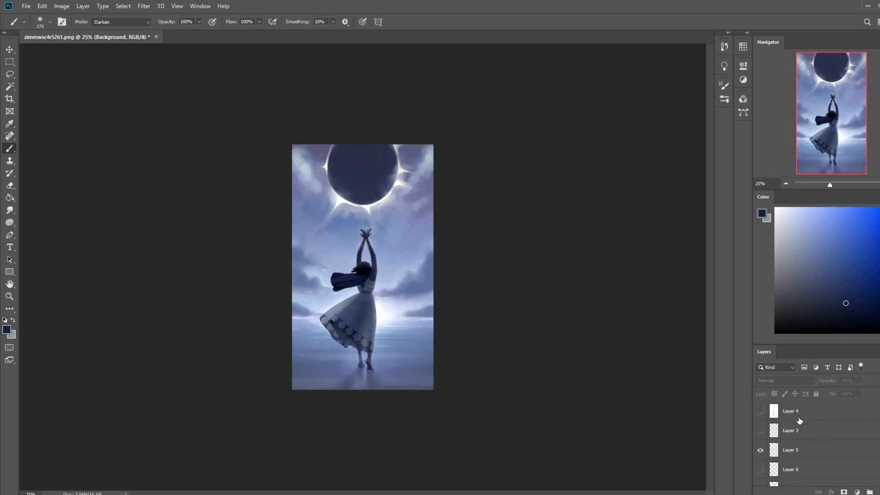
{"action": "left_click", "coordinate": [800, 412]}
{"action": "key", "text": "ctrl+a"}
{"action": "key", "text": "v"}
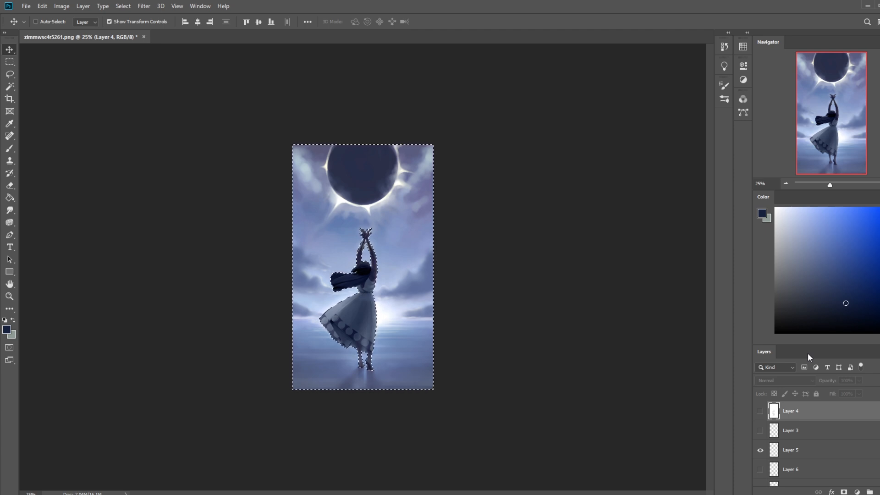
{"action": "scroll", "coordinate": [816, 440], "scroll_direction": "down", "scroll_amount": 2}
{"action": "left_click", "coordinate": [797, 476]}
{"action": "key", "text": "m"}
{"action": "right_click", "coordinate": [389, 296]}
{"action": "left_click", "coordinate": [424, 312]}
{"action": "key", "text": "b"}
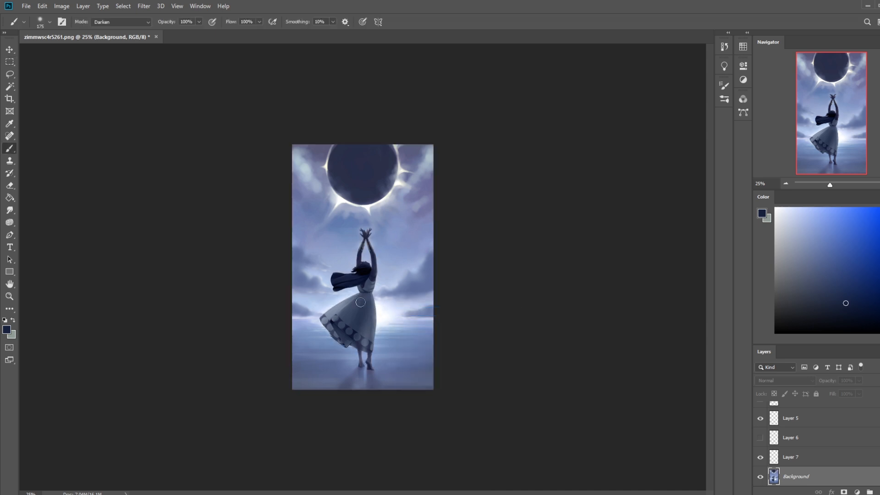
Shade the waist and skirt on the Background layer with the navy Darken brush at 35% opacity, enlarging it to 500 px.
{"action": "key", "text": "bracketright"}
{"action": "key", "text": "bracketright"}
{"action": "key", "text": "bracketright"}
{"action": "key", "text": "bracketright"}
{"action": "key", "text": "bracketright"}
{"action": "key", "text": "bracketright"}
{"action": "left_click", "coordinate": [198, 22]}
{"action": "key", "text": "Escape"}
{"action": "key", "text": "bracketleft"}
{"action": "key", "text": "bracketleft"}
{"action": "key", "text": "bracketleft"}
{"action": "key", "text": "bracketleft"}
{"action": "key", "text": "bracketleft"}
{"action": "key", "text": "bracketleft"}
{"action": "left_click_drag", "start_coordinate": [369, 291], "coordinate": [371, 344]}
{"action": "key", "text": "bracketright"}
{"action": "key", "text": "bracketright"}
{"action": "key", "text": "bracketright"}
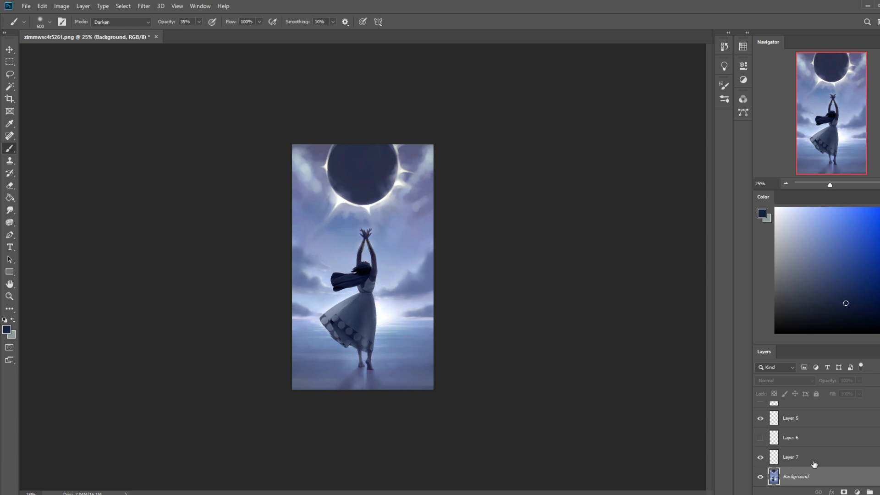
Compare the skirt with Layer 7 hidden and shown, and fade its highlights with a soft 300 px Eraser at 37% opacity.
{"action": "left_click", "coordinate": [760, 457]}
{"action": "left_click", "coordinate": [760, 457]}
{"action": "left_click", "coordinate": [793, 457]}
{"action": "key", "text": "e"}
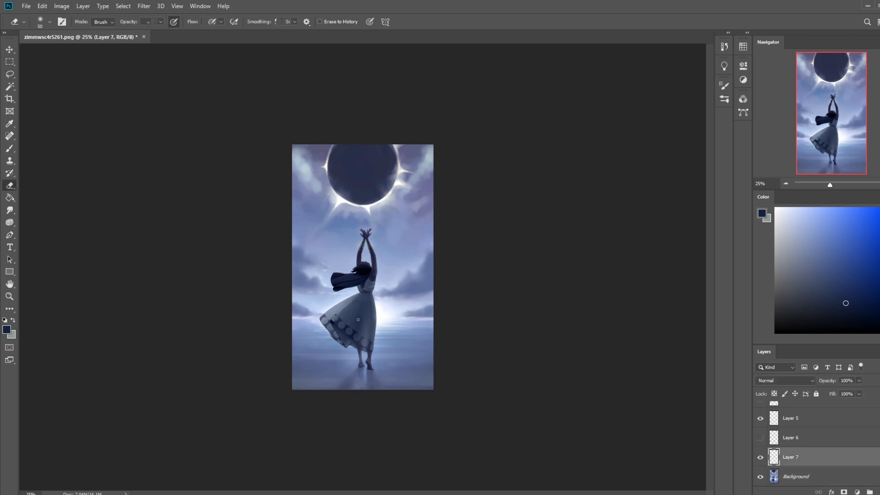
{"action": "right_click", "coordinate": [389, 322]}
{"action": "left_click", "coordinate": [433, 239]}
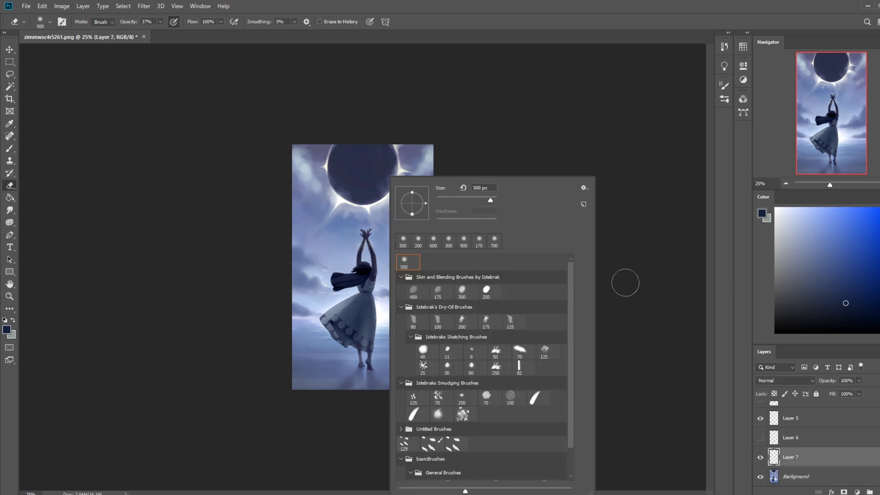
{"action": "left_click", "coordinate": [624, 281]}
{"action": "key", "text": "bracketleft"}
{"action": "key", "text": "bracketleft"}
{"action": "key", "text": "bracketleft"}
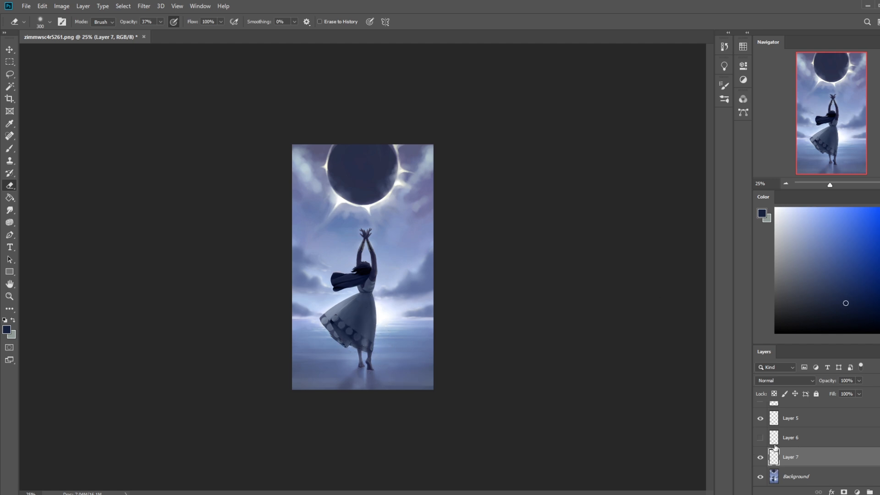
Compare the skirt's highlights and shading with Layer 7 hidden and shown.
{"action": "left_click", "coordinate": [761, 457]}
{"action": "left_click", "coordinate": [761, 457]}
{"action": "left_click", "coordinate": [761, 457]}
{"action": "left_click", "coordinate": [761, 457]}
{"action": "left_click", "coordinate": [760, 458]}
{"action": "left_click", "coordinate": [761, 458]}
{"action": "left_click", "coordinate": [760, 457]}
{"action": "left_click", "coordinate": [760, 457]}
{"action": "left_click", "coordinate": [760, 458]}
{"action": "left_click", "coordinate": [760, 458]}
{"action": "left_click", "coordinate": [763, 458]}
{"action": "left_click", "coordinate": [763, 460]}
{"action": "left_click", "coordinate": [761, 459]}
{"action": "left_click", "coordinate": [763, 459]}
Sample white from the horizon glow for a 90 px brush, and add a layer above Layer 7 with Layer 7's selection loaded and its outline hidden.
{"action": "key", "text": "b"}
{"action": "key", "text": "bracketleft"}
{"action": "key", "text": "bracketleft"}
{"action": "key", "text": "bracketleft"}
{"action": "key", "text": "bracketleft"}
{"action": "key", "text": "bracketleft"}
{"action": "key", "text": "bracketleft"}
{"action": "key", "text": "bracketleft"}
{"action": "key", "text": "bracketleft"}
{"action": "key", "text": "bracketleft"}
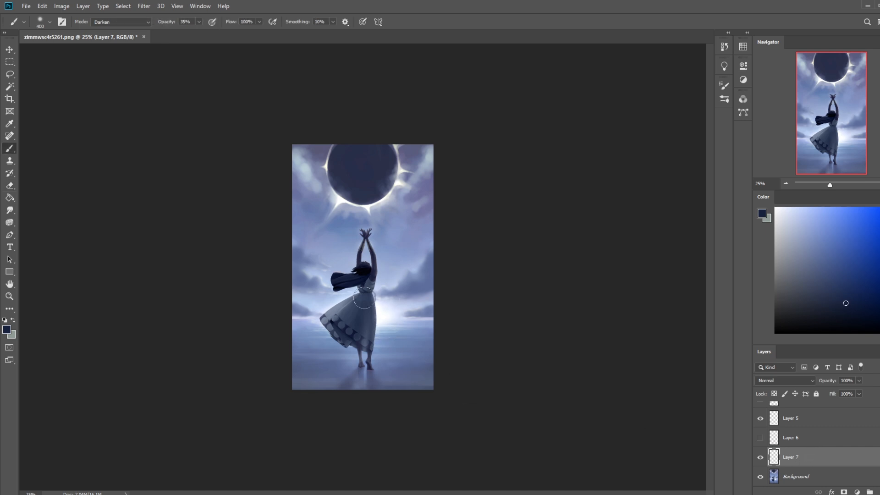
{"action": "left_click", "coordinate": [384, 311], "text": "alt"}
{"action": "left_click", "coordinate": [760, 457]}
{"action": "left_click", "coordinate": [760, 457]}
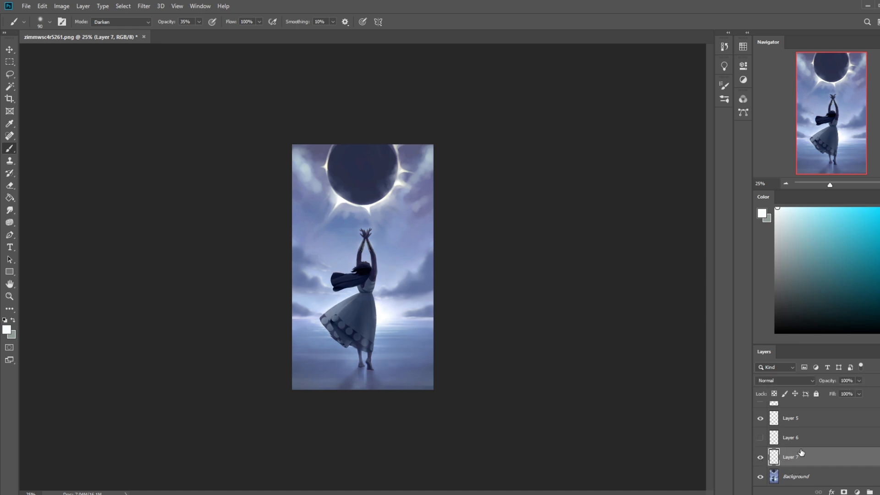
{"action": "left_click", "coordinate": [774, 460], "text": "ctrl"}
{"action": "left_click", "coordinate": [879, 492]}
{"action": "key", "text": "ctrl+h"}
Brush white light along the skirt's glow-facing edge at 35% opacity, undo the last stroke, and enlarge the brush to 300 px.
{"action": "left_click_drag", "start_coordinate": [376, 330], "coordinate": [374, 295]}
{"action": "left_click_drag", "start_coordinate": [378, 337], "coordinate": [373, 295]}
{"action": "left_click_drag", "start_coordinate": [377, 346], "coordinate": [375, 297]}
{"action": "key", "text": "ctrl+z"}
{"action": "key", "text": "]"}
{"action": "key", "text": "bracketright"}
{"action": "key", "text": "bracketright"}
{"action": "key", "text": "bracketright"}
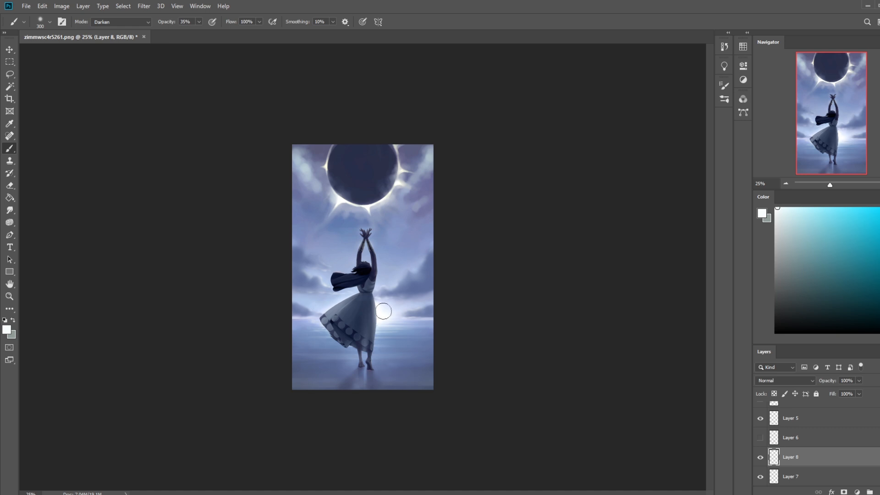
Refine the white edge light on Layer 8 with a soft 250 px Eraser at 100% opacity, comparing the layer hidden and shown.
{"action": "key", "text": "e"}
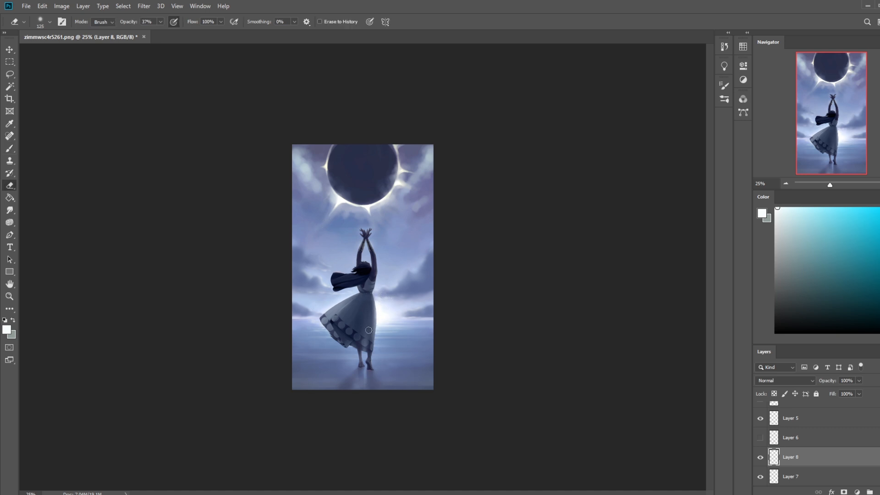
{"action": "key", "text": "0"}
{"action": "key", "text": "bracketleft"}
{"action": "key", "text": "bracketright"}
{"action": "key", "text": "bracketright"}
{"action": "key", "text": "bracketright"}
{"action": "left_click", "coordinate": [760, 456]}
{"action": "left_click", "coordinate": [760, 456]}
{"action": "left_click", "coordinate": [761, 457]}
{"action": "left_click", "coordinate": [761, 458]}
Add a new layer above Layer 8 and merge it down into Layer 8.
{"action": "key", "text": "ctrl+shift+alt+n"}
{"action": "left_click", "coordinate": [858, 394]}
{"action": "right_click", "coordinate": [803, 453]}
{"action": "left_click", "coordinate": [803, 334]}
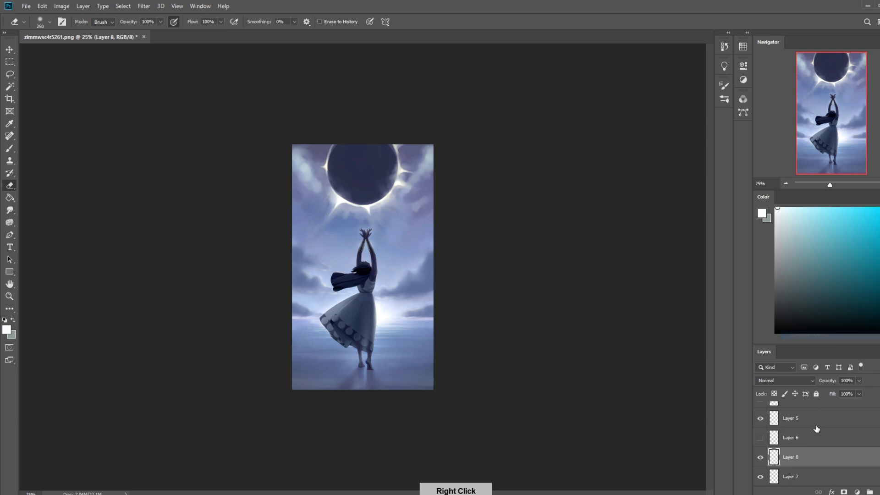
Compare Layers 7 and 8 hidden and shown, and merge both down into the Background layer.
{"action": "scroll", "coordinate": [779, 453], "scroll_direction": "down", "scroll_amount": 1}
{"action": "left_click", "coordinate": [759, 457]}
{"action": "left_click", "coordinate": [760, 457]}
{"action": "left_click", "coordinate": [760, 457]}
{"action": "left_click", "coordinate": [760, 457]}
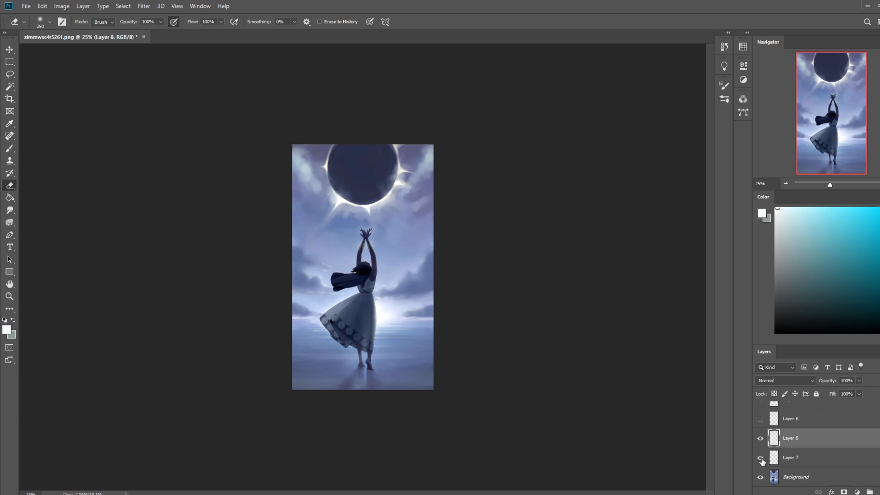
{"action": "right_click", "coordinate": [790, 456]}
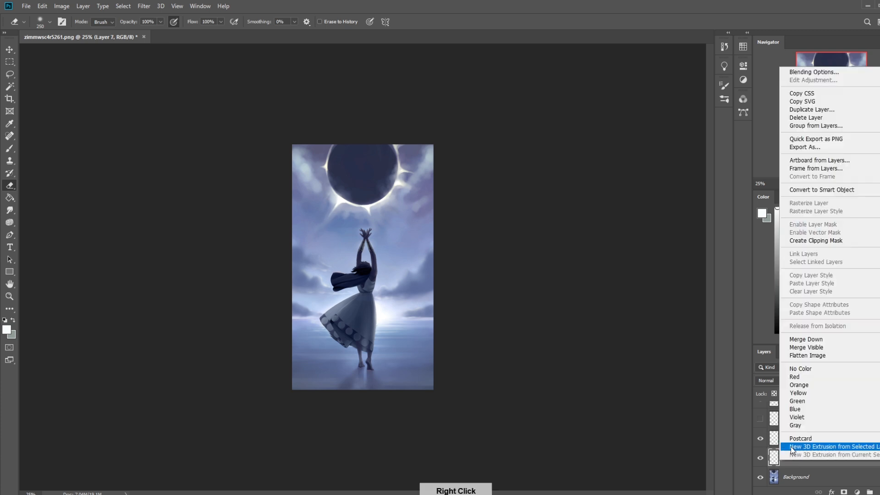
{"action": "left_click", "coordinate": [806, 340]}
{"action": "left_click", "coordinate": [760, 457]}
{"action": "left_click", "coordinate": [759, 457]}
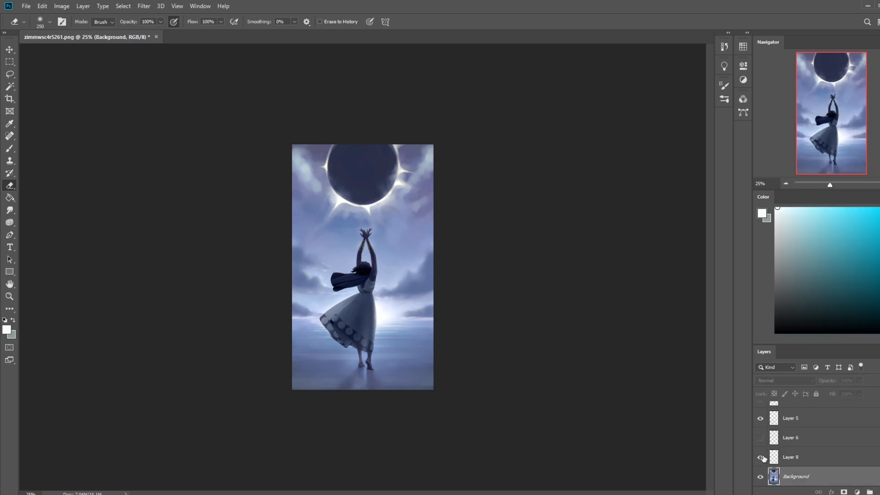
{"action": "right_click", "coordinate": [805, 458]}
{"action": "left_click", "coordinate": [832, 337]}
Try shading the upper skirt on the Background layer with a sampled navy 90 px Darken brush at 35% opacity, undoing the strokes.
{"action": "key", "text": "b"}
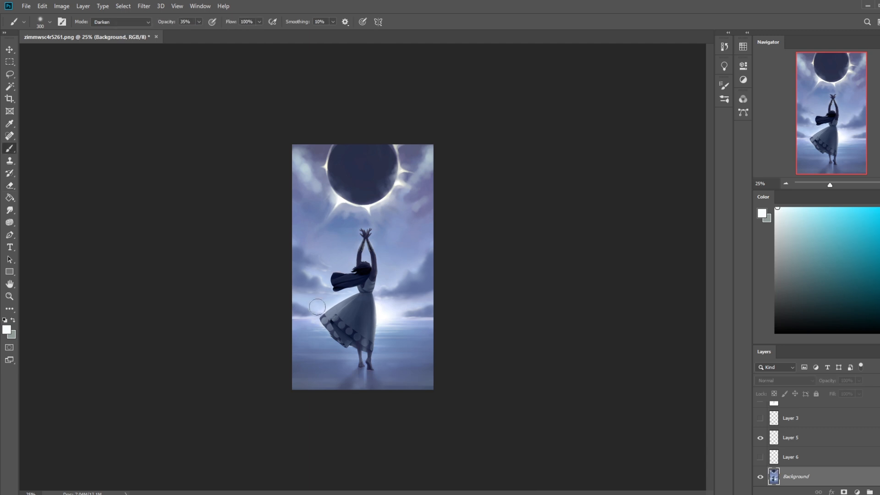
{"action": "left_click", "coordinate": [362, 301], "text": "alt"}
{"action": "key", "text": "bracketleft"}
{"action": "key", "text": "bracketleft"}
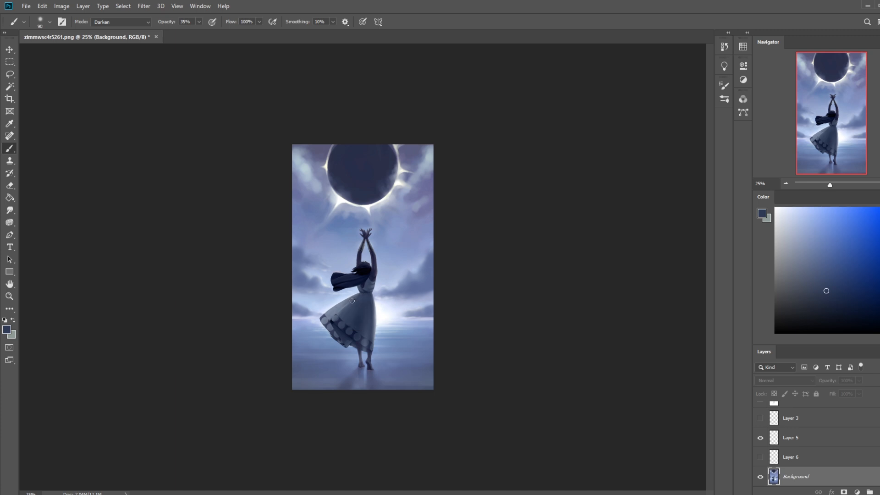
{"action": "key", "text": "ctrl+z"}
{"action": "key", "text": "ctrl+z"}
{"action": "key", "text": "ctrl+z"}
Sample a tone from the skirt's hem and softly blend the skirt with a resized Normal mode brush at 10% opacity.
{"action": "left_click", "coordinate": [334, 330], "text": "alt"}
{"action": "left_click", "coordinate": [122, 22]}
{"action": "left_click", "coordinate": [120, 28]}
{"action": "key", "text": "bracketright"}
{"action": "key", "text": "bracketright"}
{"action": "key", "text": "bracketright"}
{"action": "key", "text": "bracketright"}
{"action": "key", "text": "1"}
{"action": "key", "text": "bracketleft"}
{"action": "key", "text": "bracketleft"}
{"action": "key", "text": "bracketright"}
{"action": "key", "text": "bracketright"}
{"action": "key", "text": "bracketright"}
{"action": "key", "text": "bracketright"}
Add a layer above the Background and glaze the skirt's patterned hem with sampled periwinkle, using a 250 px brush at 10% opacity.
{"action": "key", "text": "alt"}
{"action": "left_click", "coordinate": [353, 305], "text": "alt"}
{"action": "left_click", "coordinate": [355, 349], "text": "alt"}
{"action": "key", "text": "ctrl+shift+alt+n"}
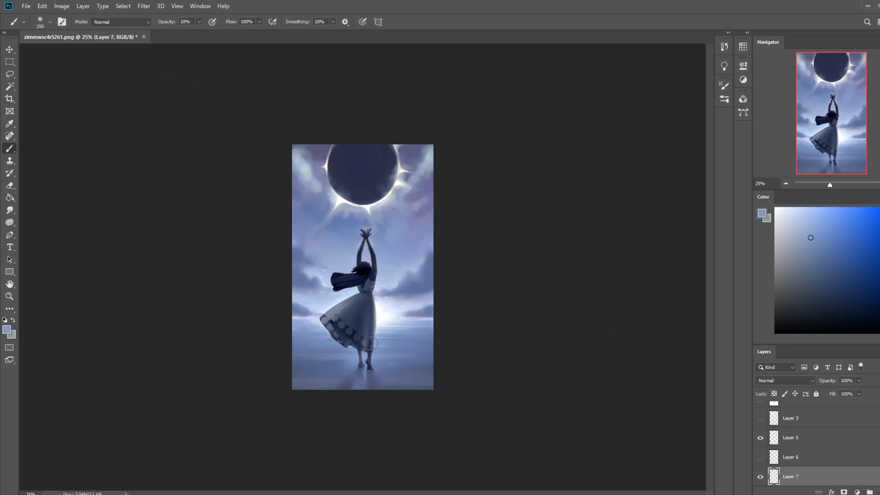
{"action": "mouse_move", "coordinate": [345, 337]}
{"action": "left_mouse_down"}
{"action": "mouse_move", "coordinate": [335, 323]}
{"action": "mouse_move", "coordinate": [351, 344]}
{"action": "left_mouse_up"}
Switch the Eraser to the first of Istebrak's Dry-Oil Brushes at 100% opacity for texturing the hem glaze on Layer 7.
{"action": "key", "text": "e"}
{"action": "right_click", "coordinate": [354, 280]}
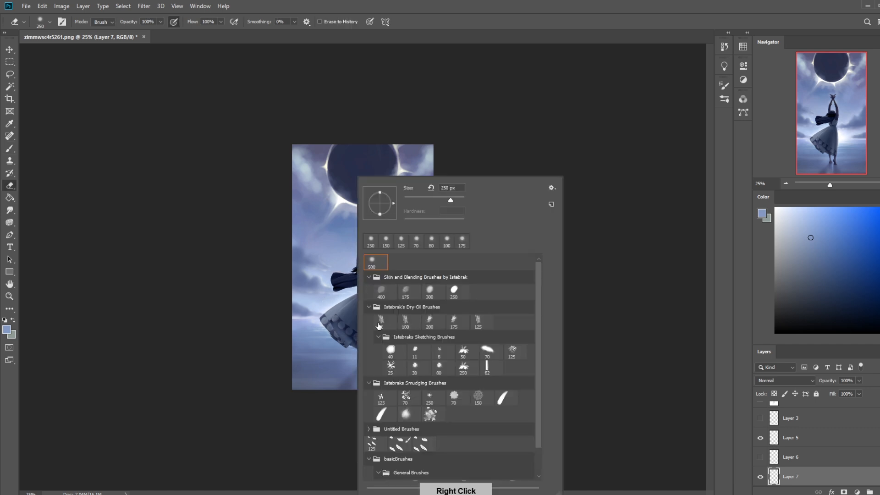
{"action": "left_click", "coordinate": [379, 323]}
{"action": "left_click", "coordinate": [599, 298]}
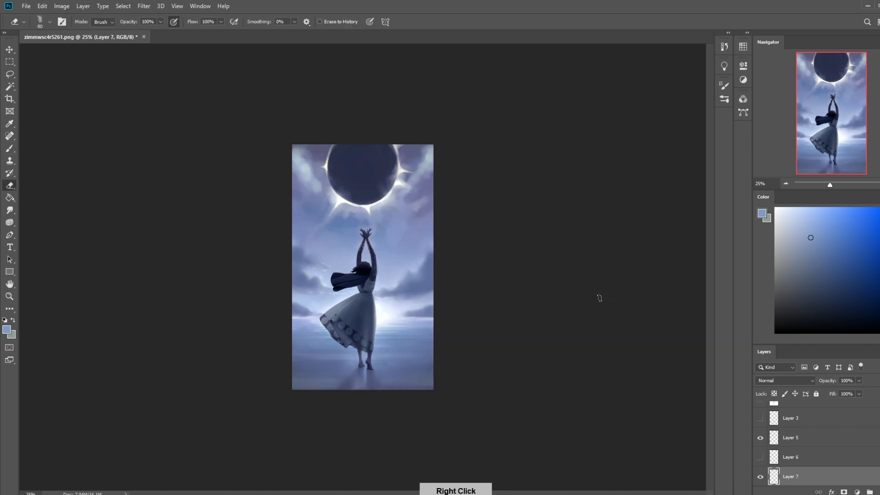
Blend the skirt's hem with a sampled muted blue at 10% brush opacity, and compare Layer 7 hidden and shown.
{"action": "key", "text": "b"}
{"action": "left_click", "coordinate": [344, 337], "text": "alt"}
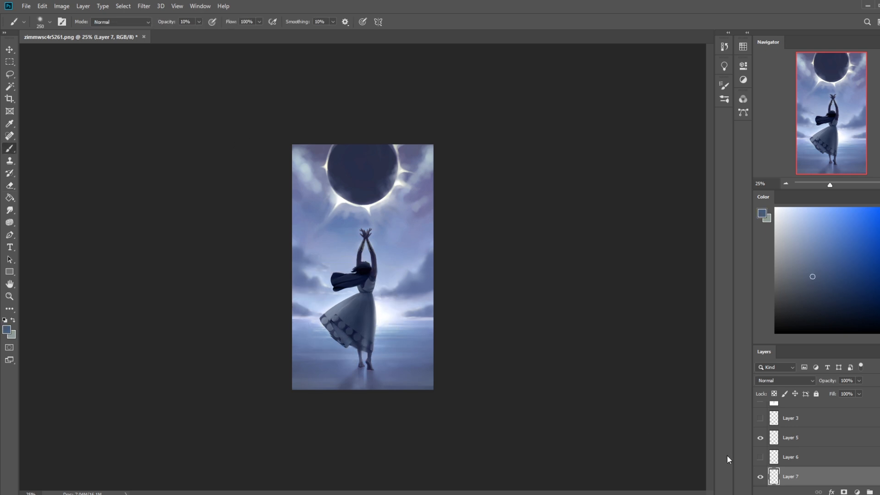
{"action": "left_click", "coordinate": [760, 477]}
{"action": "left_click", "coordinate": [760, 476]}
{"action": "left_click", "coordinate": [760, 477]}
{"action": "left_click", "coordinate": [760, 477]}
Lower Layer 7's fill to 70%, compare it hidden and shown, and merge it down into the Background layer.
{"action": "left_click_drag", "start_coordinate": [847, 404], "coordinate": [845, 404]}
{"action": "key", "text": "e"}
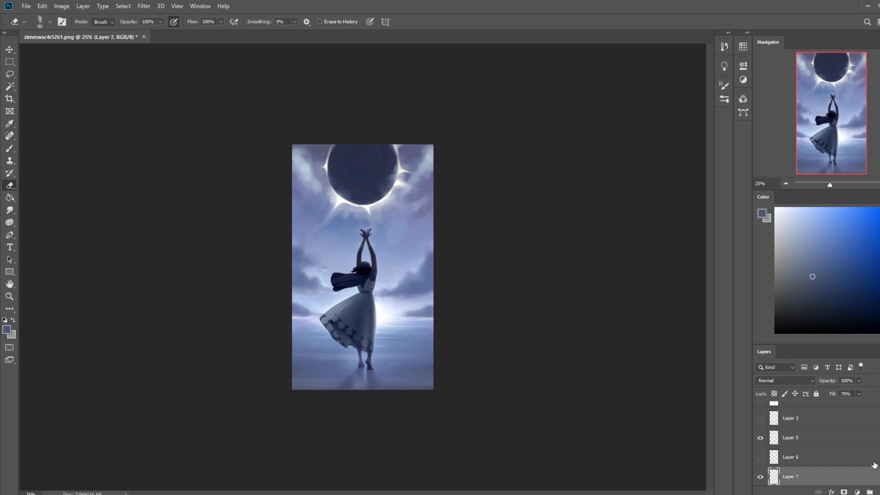
{"action": "left_click", "coordinate": [760, 478]}
{"action": "left_click", "coordinate": [760, 479]}
{"action": "right_click", "coordinate": [815, 479]}
{"action": "left_click", "coordinate": [820, 351]}
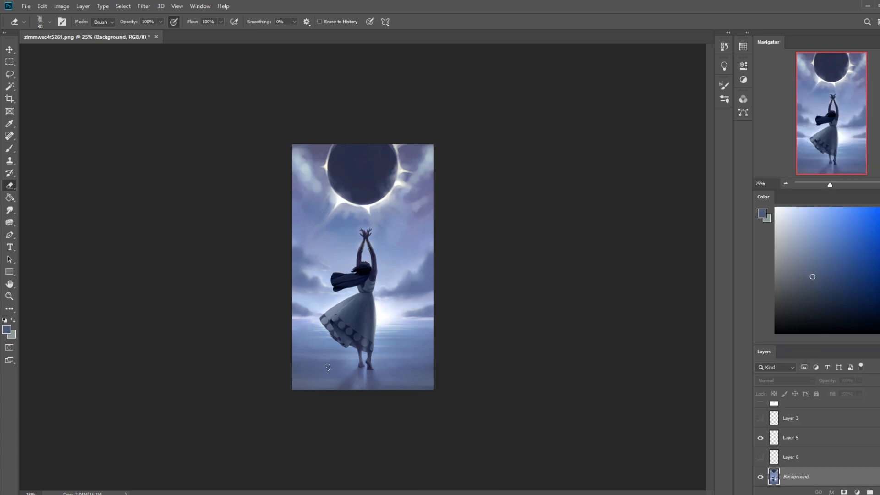
Switch to the Blur tool at 100% strength for softening details on the Background layer.
{"action": "key", "text": "b"}
{"action": "left_click", "coordinate": [9, 210]}
{"action": "left_click", "coordinate": [39, 209]}
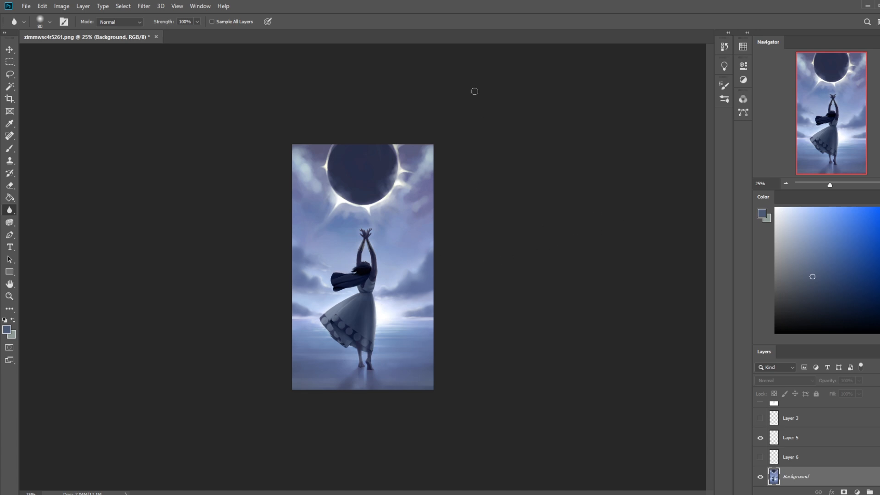
Sample light blue from the sky between the woman's arms for a 10% opacity brush and shrink it to 90 px.
{"action": "key", "text": "b"}
{"action": "left_click", "coordinate": [365, 250], "text": "alt"}
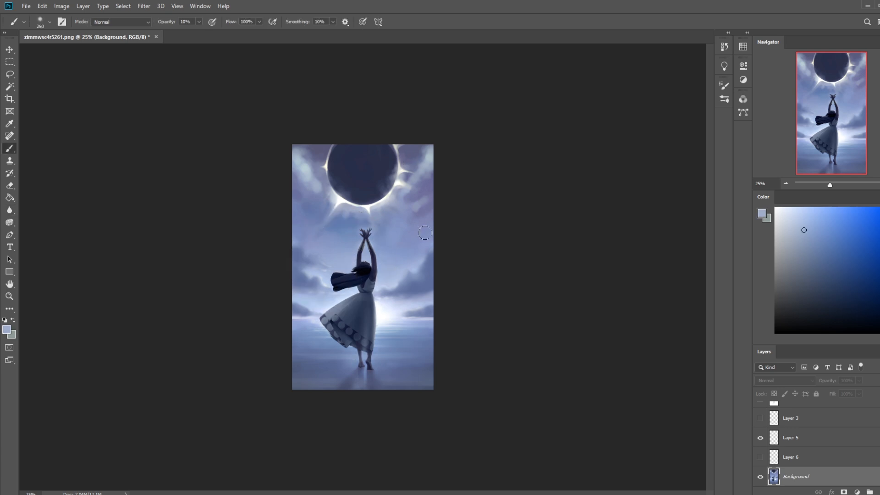
{"action": "key", "text": "bracketleft"}
{"action": "key", "text": "bracketleft"}
{"action": "key", "text": "bracketleft"}
{"action": "key", "text": "bracketleft"}
{"action": "key", "text": "bracketleft"}
Load the selection from Layer 4 around the woman in place of the whole canvas, and clear it.
{"action": "key", "text": "ctrl"}
{"action": "key", "text": "ctrl+a"}
{"action": "scroll", "coordinate": [812, 408], "scroll_direction": "up", "scroll_amount": 1}
{"action": "left_click", "coordinate": [812, 409]}
{"action": "left_click", "coordinate": [760, 410]}
{"action": "left_click", "coordinate": [760, 411]}
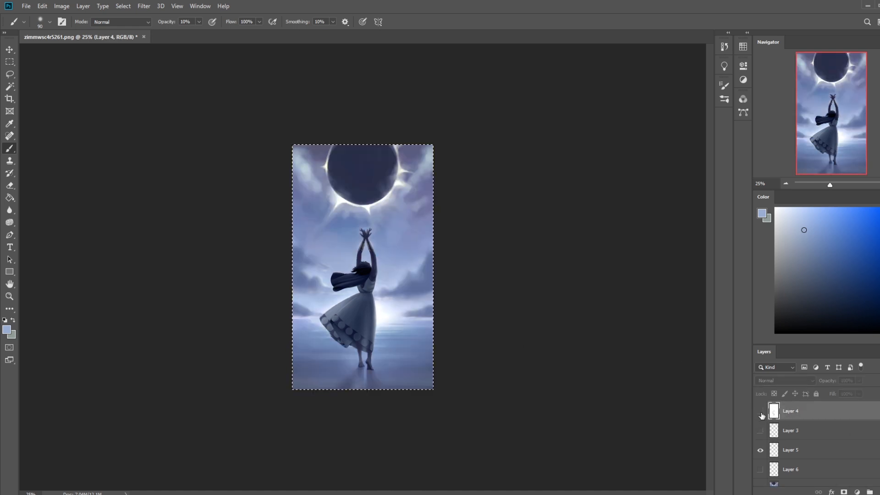
{"action": "left_click", "coordinate": [773, 410], "text": "ctrl"}
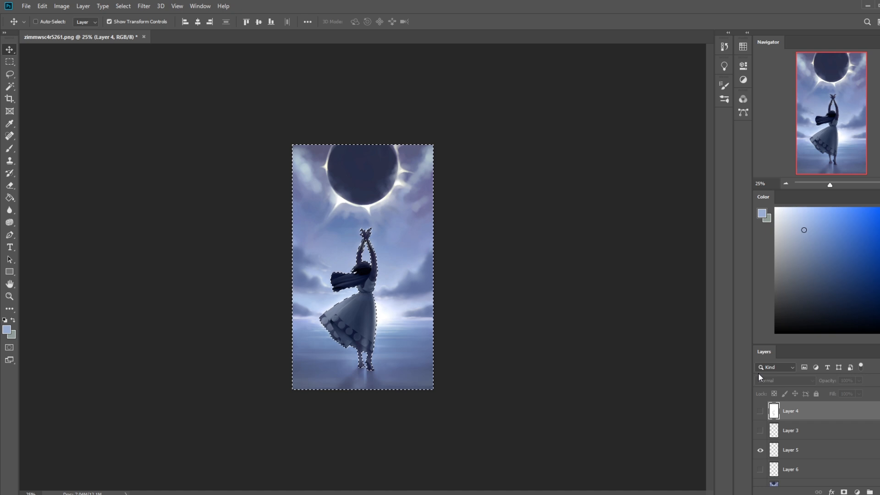
{"action": "scroll", "coordinate": [812, 439], "scroll_direction": "down", "scroll_amount": 1}
{"action": "key", "text": "ctrl+d"}
Set up a large Color mode brush at 10% opacity on the Background layer, with navy sampled from the upper skirt.
{"action": "left_click", "coordinate": [805, 476]}
{"action": "key", "text": "b"}
{"action": "key", "text": "bracketright"}
{"action": "key", "text": "bracketright"}
{"action": "key", "text": "bracketright"}
{"action": "key", "text": "bracketright"}
{"action": "key", "text": "bracketright"}
{"action": "key", "text": "bracketright"}
{"action": "key", "text": "bracketright"}
{"action": "key", "text": "bracketright"}
{"action": "key", "text": "bracketright"}
{"action": "key", "text": "bracketright"}
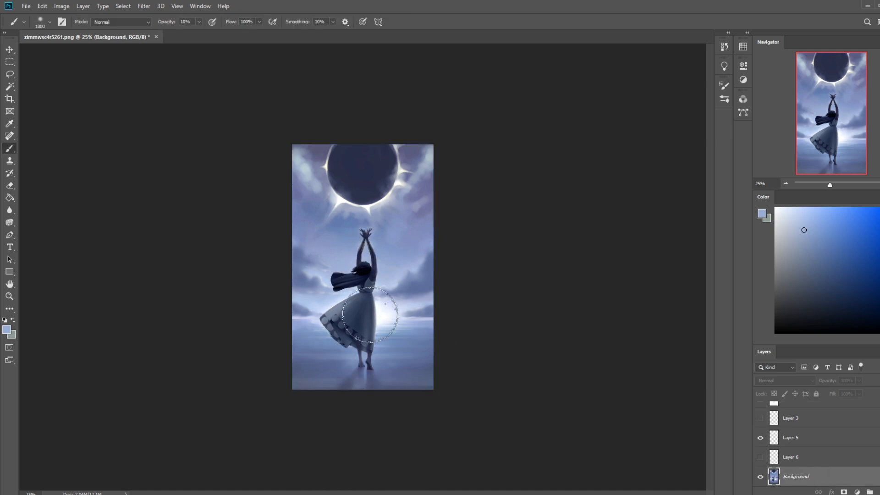
{"action": "left_click", "coordinate": [347, 302], "text": "alt"}
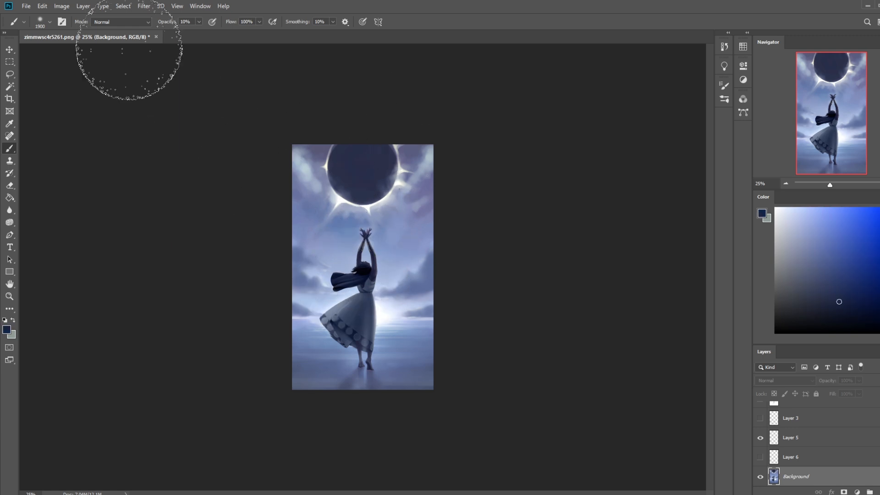
{"action": "left_click", "coordinate": [120, 22]}
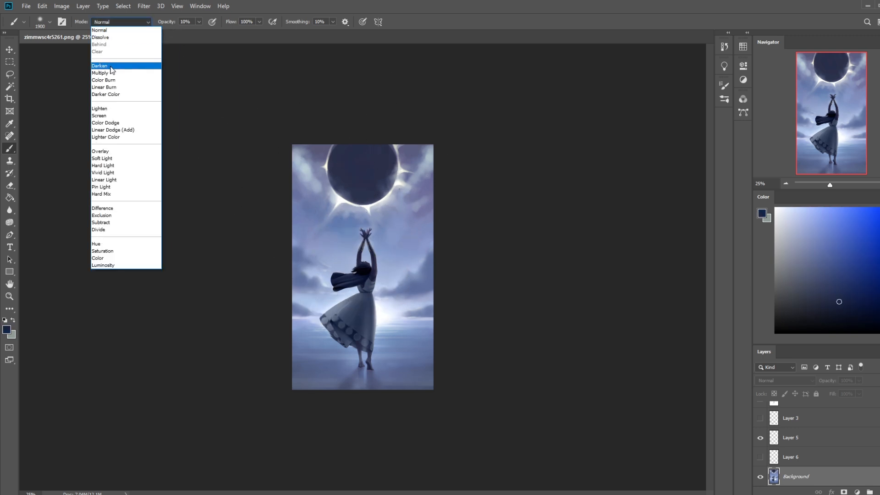
{"action": "left_click", "coordinate": [109, 258]}
Shrink the Color mode brush to 900 px, tint the woman's skirt with navy at 10% opacity, and pick a muted blue-grey.
{"action": "key", "text": "bracketleft"}
{"action": "key", "text": "bracketleft"}
{"action": "key", "text": "bracketleft"}
{"action": "key", "text": "bracketleft"}
{"action": "key", "text": "bracketleft"}
{"action": "key", "text": "bracketleft"}
{"action": "key", "text": "bracketleft"}
{"action": "key", "text": "bracketleft"}
{"action": "key", "text": "bracketleft"}
{"action": "key", "text": "bracketleft"}
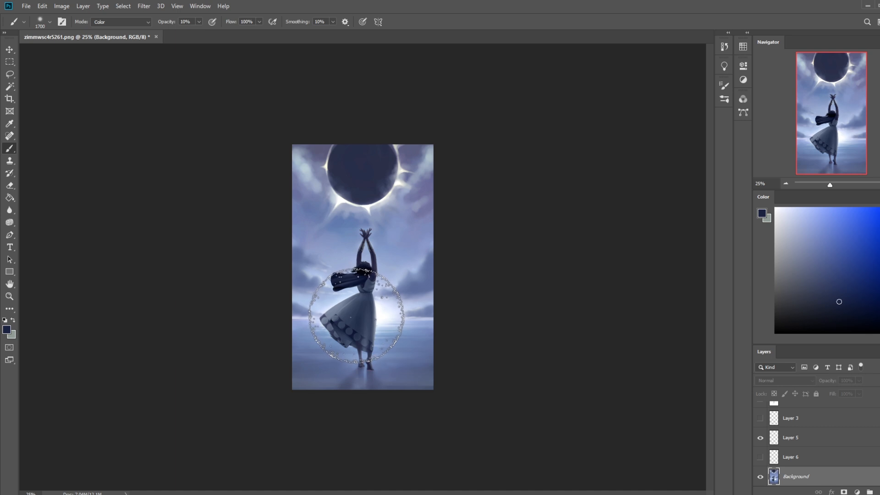
{"action": "mouse_move", "coordinate": [348, 307]}
{"action": "left_mouse_down"}
{"action": "mouse_move", "coordinate": [367, 338]}
{"action": "mouse_move", "coordinate": [403, 305]}
{"action": "mouse_move", "coordinate": [356, 309]}
{"action": "mouse_move", "coordinate": [376, 310]}
{"action": "left_mouse_up"}
{"action": "left_click_drag", "start_coordinate": [830, 292], "coordinate": [814, 275]}
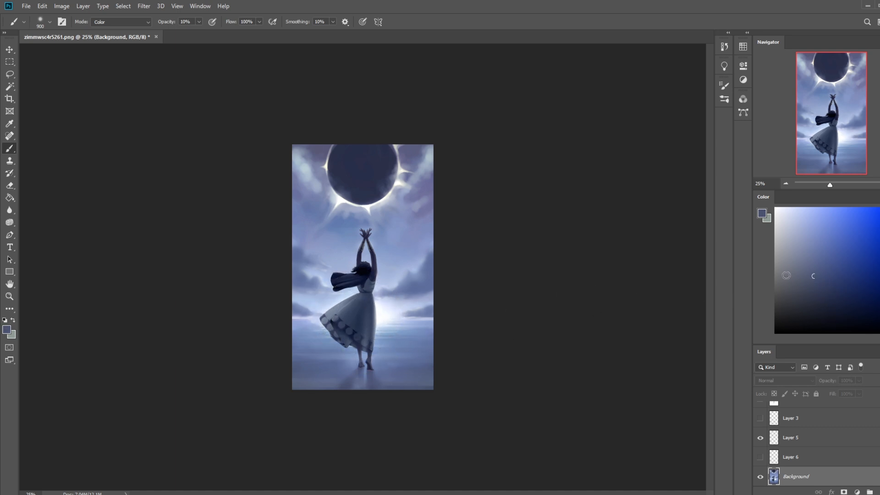
Darken the skirt's left edge using a 200 px Darken mode brush at 59% opacity, with dark blue sampled from the skirt.
{"action": "key", "text": "ctrl"}
{"action": "key", "text": "5"}
{"action": "key", "text": "9"}
{"action": "right_click", "coordinate": [381, 288]}
{"action": "key", "text": "Escape"}
{"action": "key", "text": "b"}
{"action": "key", "text": "bracketleft"}
{"action": "key", "text": "bracketleft"}
{"action": "key", "text": "bracketleft"}
{"action": "key", "text": "bracketleft"}
{"action": "key", "text": "bracketleft"}
{"action": "key", "text": "bracketleft"}
{"action": "key", "text": "bracketleft"}
{"action": "key", "text": "bracketright"}
{"action": "key", "text": "bracketright"}
{"action": "left_click", "coordinate": [122, 22]}
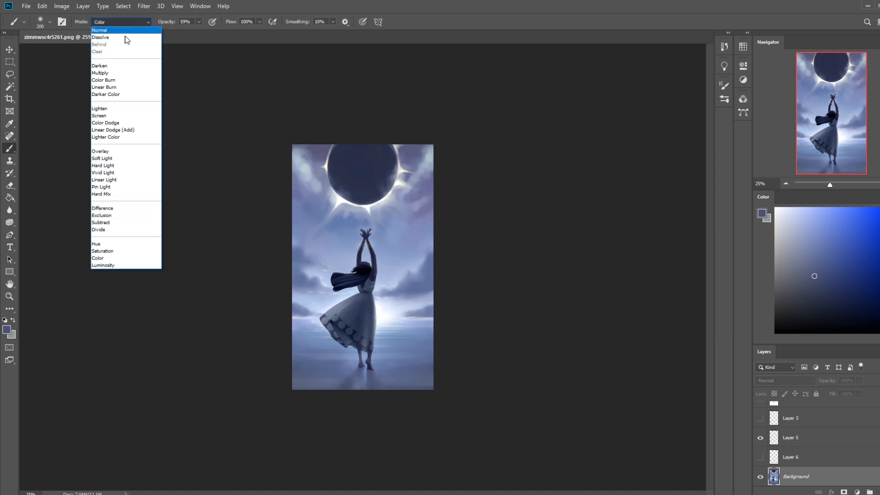
{"action": "left_click", "coordinate": [112, 59]}
{"action": "left_click", "coordinate": [369, 312], "text": "alt"}
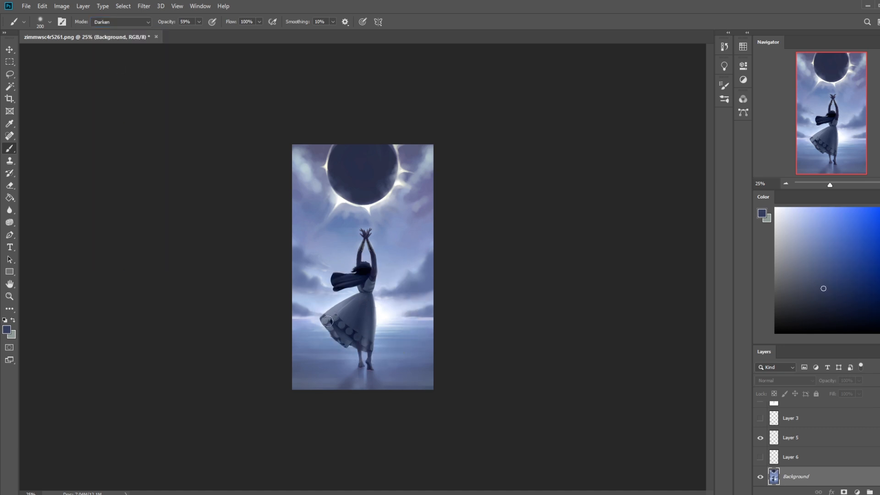
{"action": "left_click_drag", "start_coordinate": [325, 325], "coordinate": [340, 309]}
Enlarge the Darken brush to 400 px, undo the last skirt stroke, and resample dark blue from the lower skirt.
{"action": "key", "text": "alt"}
{"action": "left_click", "coordinate": [355, 330], "text": "alt"}
{"action": "key", "text": "bracketright"}
{"action": "key", "text": "bracketright"}
{"action": "key", "text": "bracketright"}
{"action": "key", "text": "bracketright"}
{"action": "key", "text": "bracketright"}
{"action": "key", "text": "ctrl+z"}
{"action": "left_click", "coordinate": [366, 345], "text": "alt"}
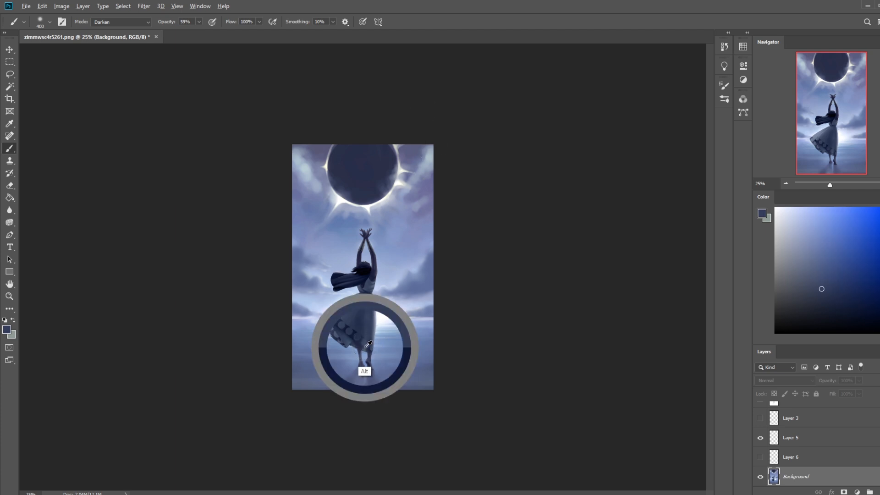
{"action": "left_click", "coordinate": [360, 328], "text": "alt"}
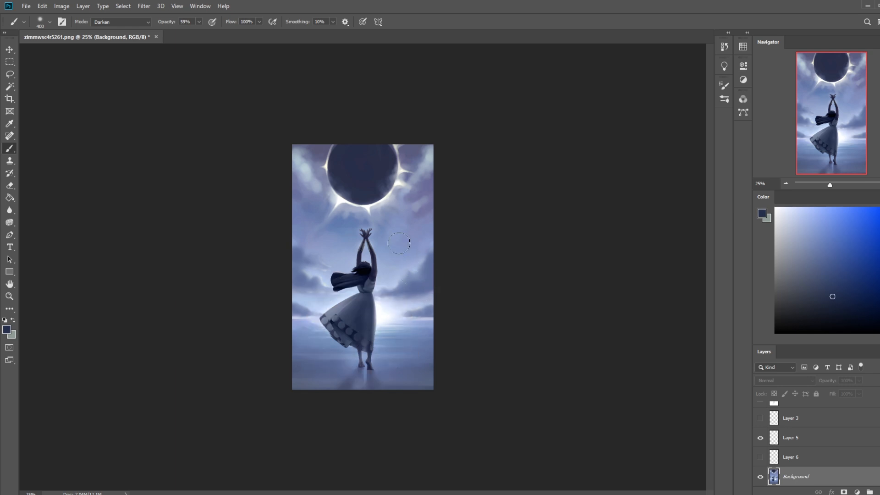
{"action": "left_click", "coordinate": [371, 338], "text": "alt"}
Reduce the Darken brush to 150 px and sample navy from the skirt's hem for close-up shading above the legs.
{"action": "key", "text": "bracketleft"}
{"action": "key", "text": "bracketleft"}
{"action": "key", "text": "bracketleft"}
{"action": "key", "text": "bracketleft"}
{"action": "key", "text": "bracketleft"}
{"action": "left_click", "coordinate": [131, 23]}
{"action": "left_click", "coordinate": [192, 81]}
{"action": "left_click", "coordinate": [358, 332], "text": "alt"}
{"action": "key", "text": "z"}
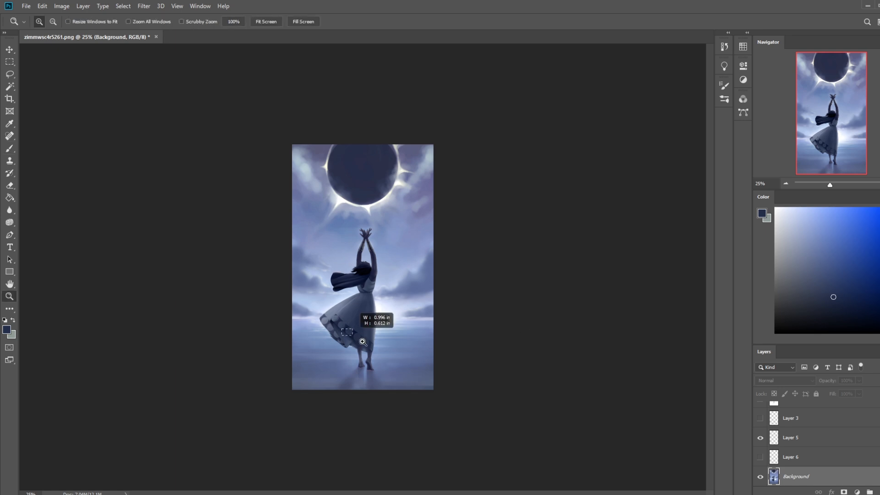
{"action": "left_click_drag", "start_coordinate": [355, 344], "coordinate": [394, 343]}
{"action": "left_click", "coordinate": [321, 200], "text": "alt"}
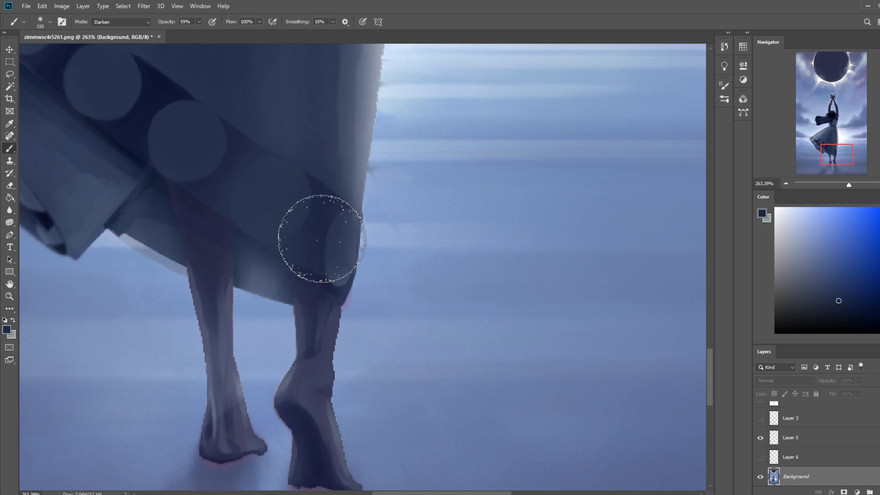
Fill the dark gaps between the hem's round dots with navy, using the 30 px sketching brush at 100% opacity.
{"action": "right_click", "coordinate": [334, 231]}
{"action": "left_click", "coordinate": [392, 366]}
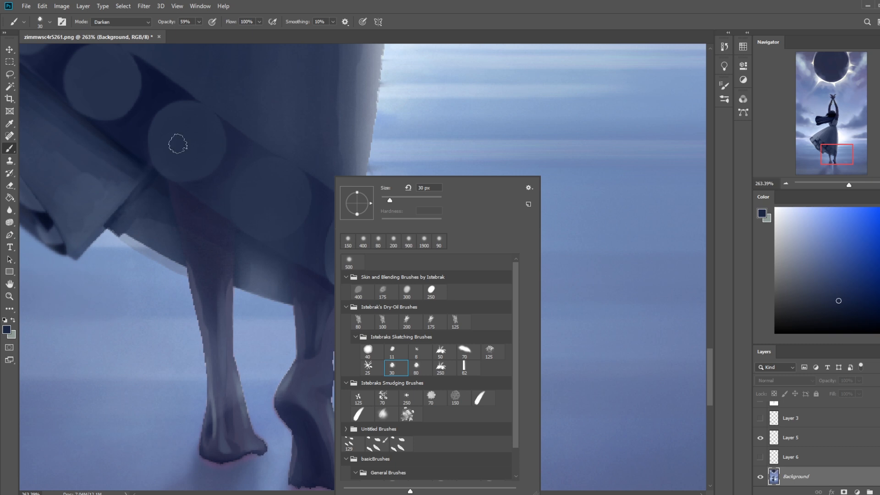
{"action": "left_click", "coordinate": [131, 127]}
{"action": "left_click", "coordinate": [199, 22]}
{"action": "left_click_drag", "start_coordinate": [200, 32], "coordinate": [216, 34]}
{"action": "left_click", "coordinate": [233, 148]}
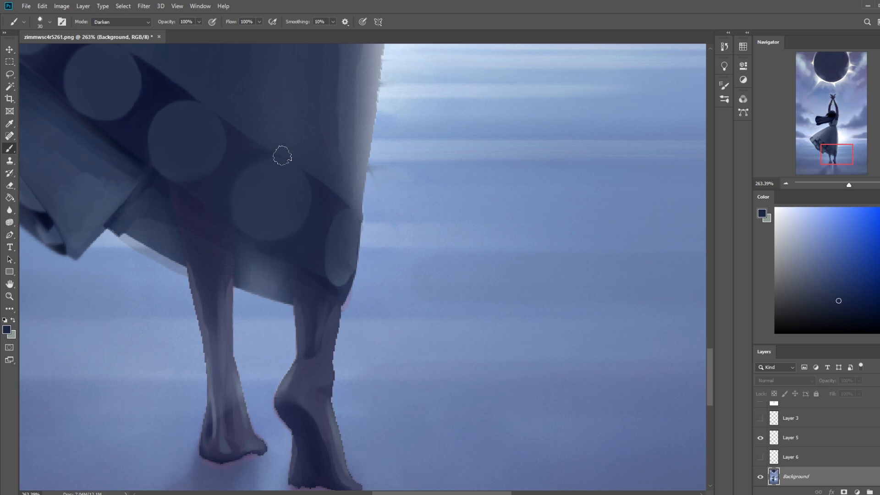
Compare the painting with and without Layer 5, and delete Layer 6.
{"action": "key", "text": "ctrl+0"}
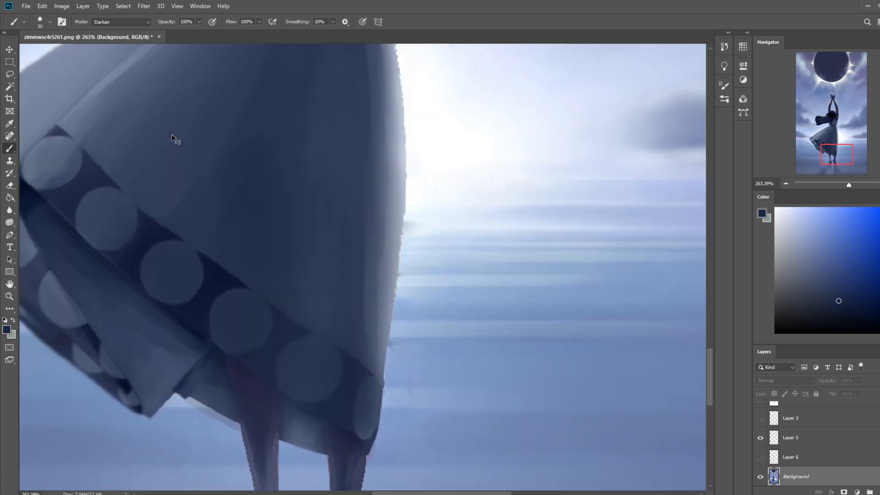
{"action": "key", "text": "ctrl+minus"}
{"action": "key", "text": "ctrl+minus"}
{"action": "key", "text": "ctrl+minus"}
{"action": "key", "text": "ctrl+minus"}
{"action": "key", "text": "ctrl+minus"}
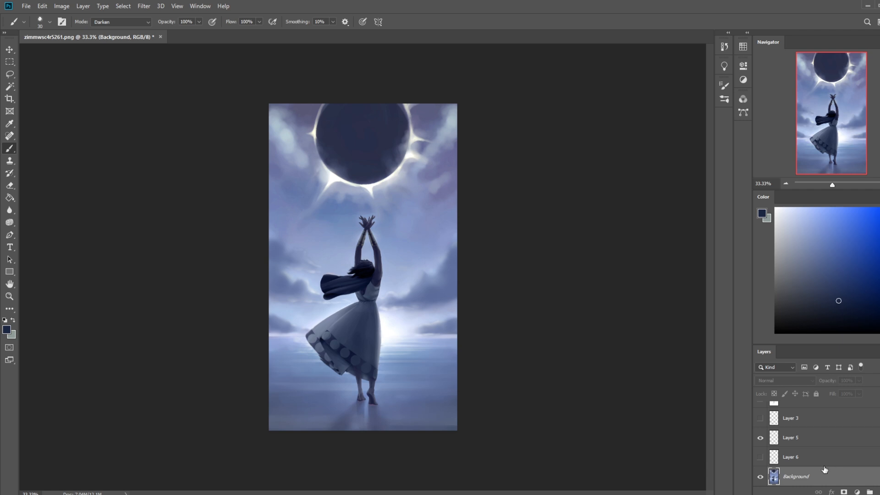
{"action": "left_click", "coordinate": [760, 439]}
{"action": "left_click", "coordinate": [760, 438]}
{"action": "left_click", "coordinate": [760, 457]}
{"action": "left_click", "coordinate": [843, 459]}
{"action": "key", "text": "Delete"}
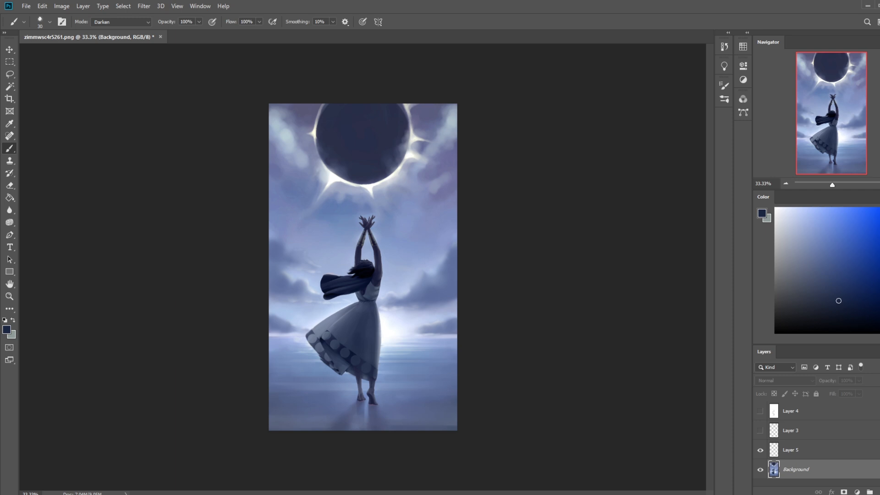
Check what Layers 3, 4 and 5 contribute, and merge Layer 5 down into the Background.
{"action": "left_click", "coordinate": [760, 431]}
{"action": "left_click", "coordinate": [760, 411]}
{"action": "left_click", "coordinate": [760, 411]}
{"action": "left_click", "coordinate": [761, 451]}
{"action": "left_click", "coordinate": [761, 451]}
{"action": "right_click", "coordinate": [802, 449]}
{"action": "left_click", "coordinate": [815, 326]}
Set up a 400 px Burn tool for Shadows at 29% exposure with Protect Tones off.
{"action": "key", "text": "ctrl+minus"}
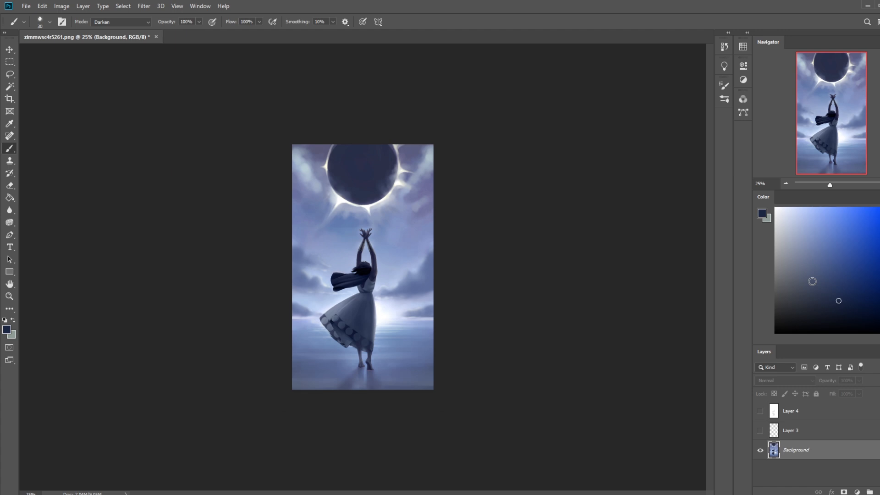
{"action": "right_click", "coordinate": [10, 223]}
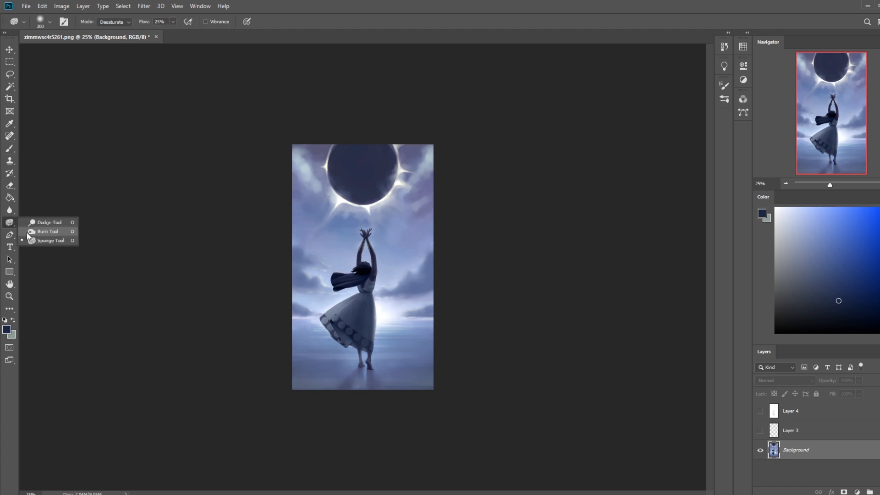
{"action": "left_click", "coordinate": [41, 231]}
{"action": "key", "text": "bracketleft"}
{"action": "key", "text": "bracketleft"}
{"action": "key", "text": "bracketleft"}
{"action": "key", "text": "bracketleft"}
{"action": "key", "text": "bracketleft"}
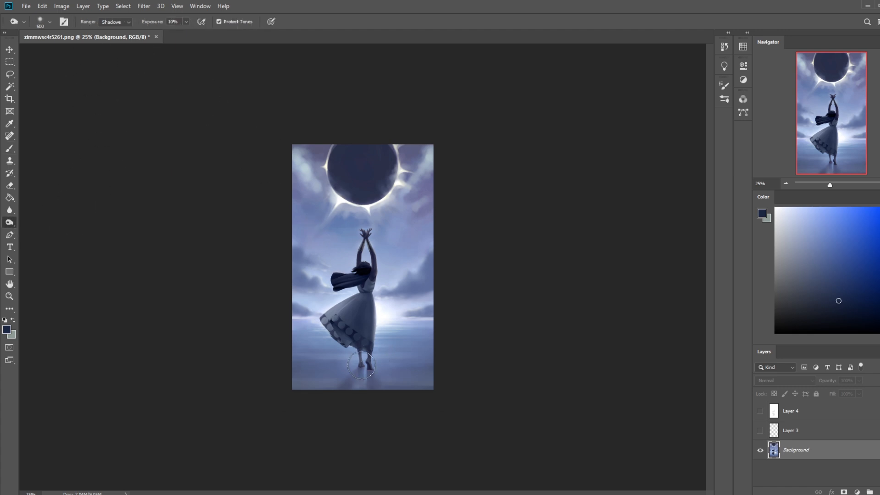
{"action": "left_click", "coordinate": [186, 22]}
{"action": "left_click_drag", "start_coordinate": [189, 36], "coordinate": [197, 36]}
{"action": "left_click", "coordinate": [218, 22]}
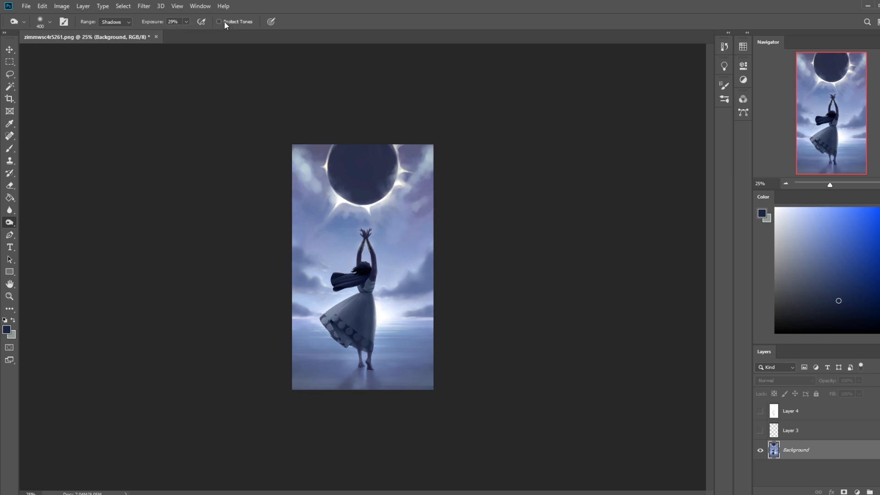
Burn the reflection on the water beneath the woman's feet with a 600 px brush at 12% exposure.
{"action": "right_click", "coordinate": [329, 305]}
{"action": "left_click", "coordinate": [551, 263]}
{"action": "key", "text": "bracketright"}
{"action": "key", "text": "bracketright"}
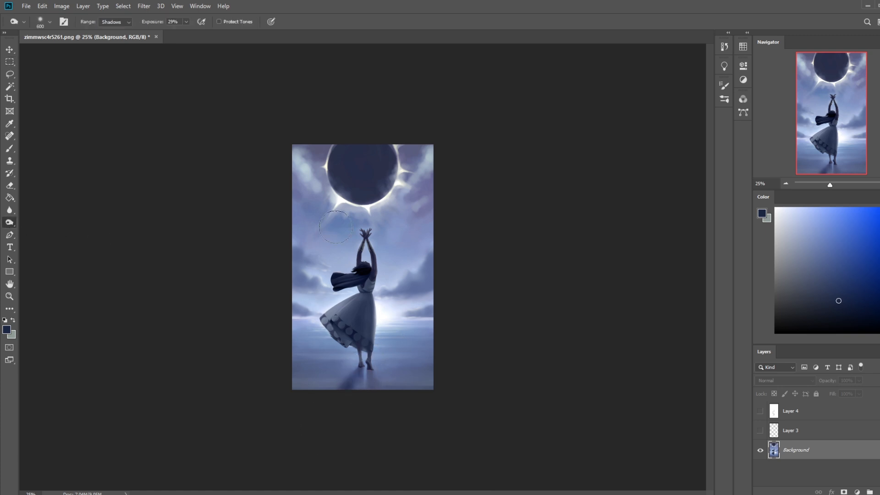
{"action": "left_click", "coordinate": [186, 22]}
{"action": "left_click_drag", "start_coordinate": [186, 33], "coordinate": [179, 33]}
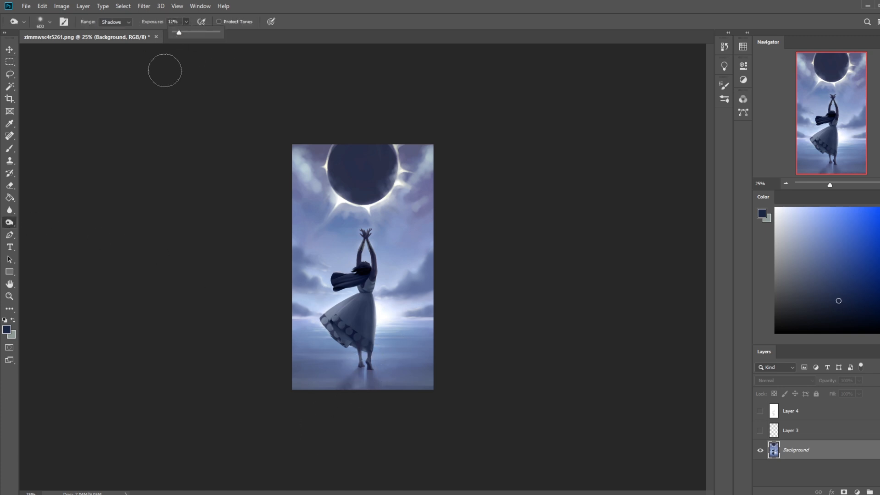
{"action": "left_click", "coordinate": [357, 383]}
{"action": "left_click_drag", "start_coordinate": [359, 374], "coordinate": [310, 452]}
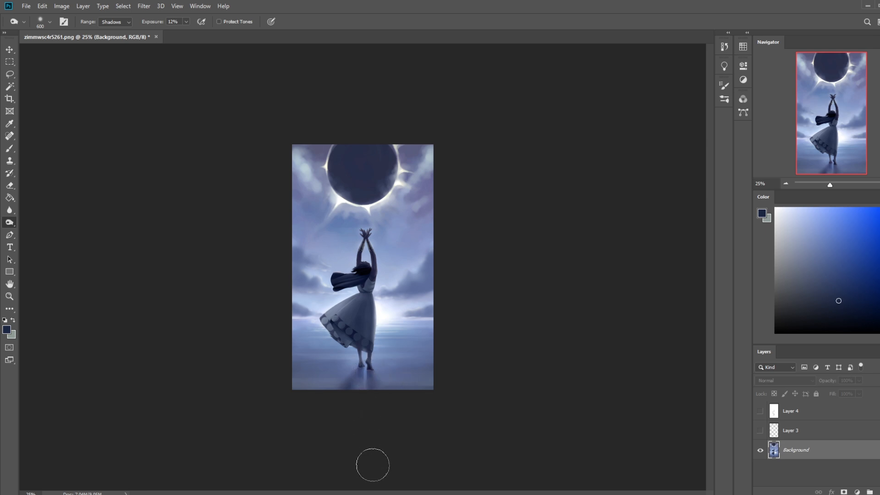
Readjust the Burn exposure and deepen the shadows in the water reflection and on the lower skirt.
{"action": "left_click", "coordinate": [186, 22]}
{"action": "left_click_drag", "start_coordinate": [185, 34], "coordinate": [183, 33]}
{"action": "left_click", "coordinate": [370, 434]}
{"action": "mouse_move", "coordinate": [360, 382]}
{"action": "left_mouse_down"}
{"action": "mouse_move", "coordinate": [373, 398]}
{"action": "mouse_move", "coordinate": [354, 389]}
{"action": "left_mouse_up"}
{"action": "mouse_move", "coordinate": [357, 342]}
{"action": "left_mouse_down"}
{"action": "mouse_move", "coordinate": [373, 304]}
{"action": "mouse_move", "coordinate": [358, 305]}
{"action": "left_mouse_up"}
Paint a thin white rim light along the skirt's glowing edge with a Normal mode brush at 100% opacity.
{"action": "key", "text": "b"}
{"action": "right_click", "coordinate": [409, 177]}
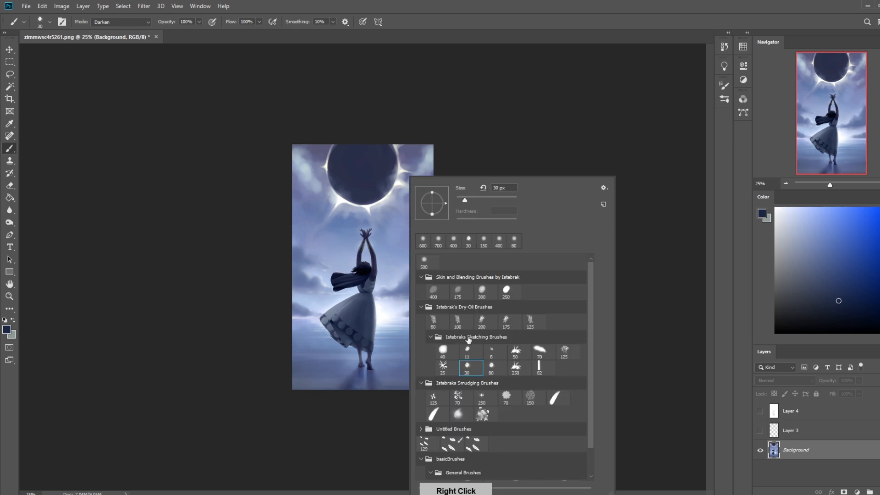
{"action": "key", "text": "Escape"}
{"action": "left_click", "coordinate": [385, 336], "text": "alt"}
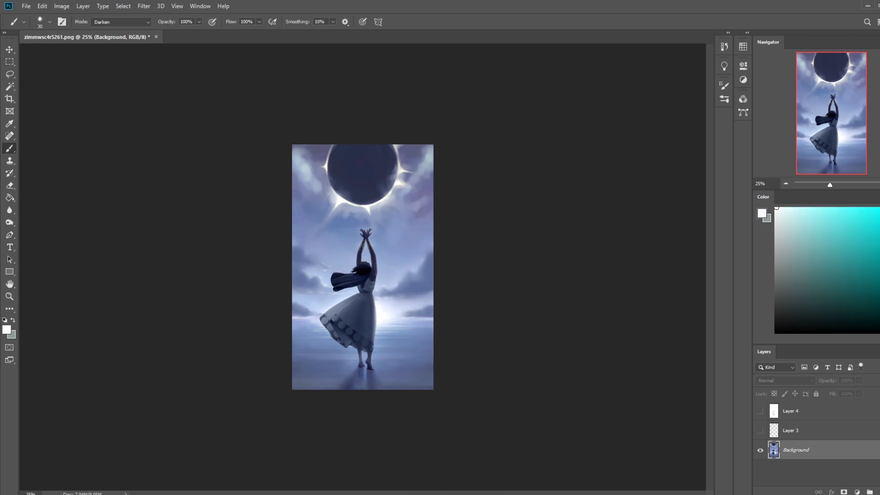
{"action": "left_click", "coordinate": [143, 23]}
{"action": "left_click", "coordinate": [137, 28]}
{"action": "left_click_drag", "start_coordinate": [375, 333], "coordinate": [376, 322]}
Sample light blue from the sky beside the woman's arm and enlarge the brush to 70 px.
{"action": "key", "text": "ctrl+plus"}
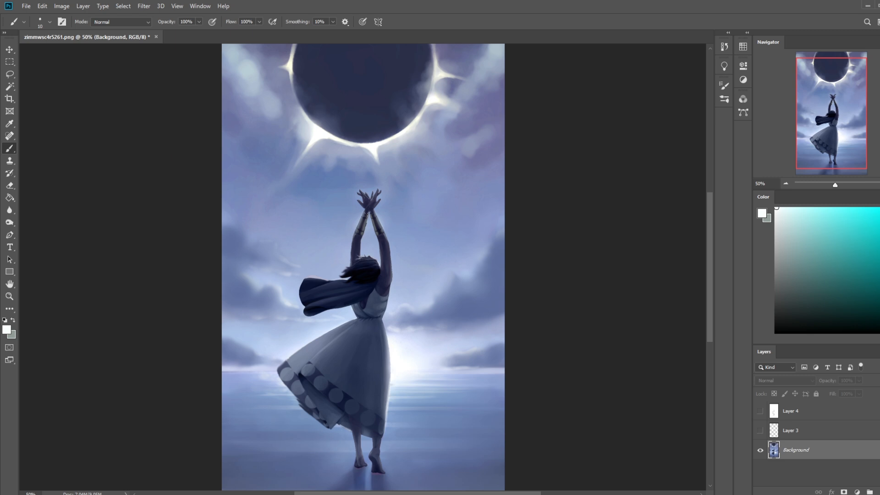
{"action": "key", "text": "bracketright"}
{"action": "left_click", "coordinate": [414, 262], "text": "alt"}
{"action": "key", "text": "bracketright"}
{"action": "key", "text": "bracketright"}
{"action": "key", "text": "bracketright"}
{"action": "key", "text": "bracketright"}
{"action": "key", "text": "bracketright"}
{"action": "key", "text": "bracketright"}
{"action": "key", "text": "bracketright"}
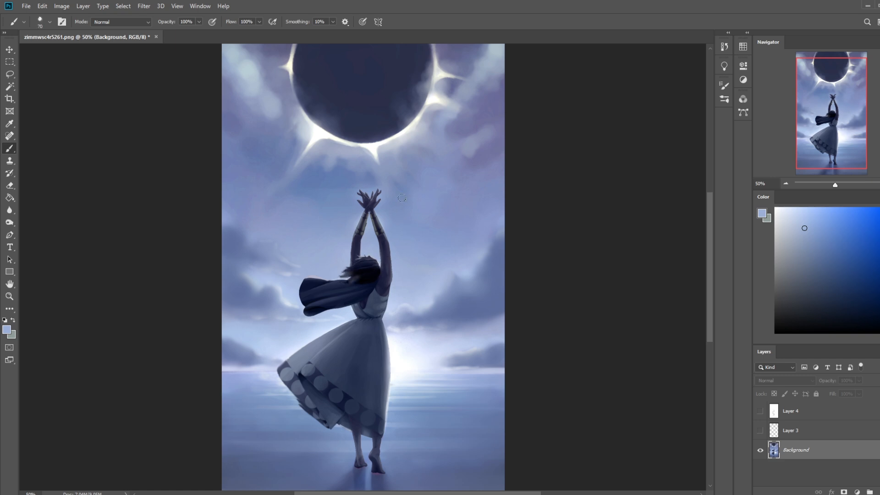
Sample black from the woman's hair and slate blue from her upper back, and switch to the Smudge tool at 12% strength.
{"action": "left_click", "coordinate": [370, 272], "text": "alt"}
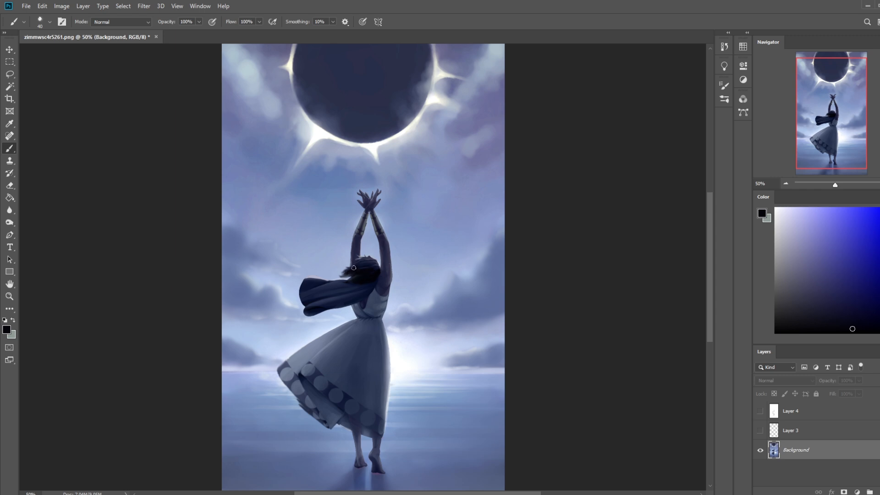
{"action": "key", "text": "ctrl+minus"}
{"action": "key", "text": "ctrl+minus"}
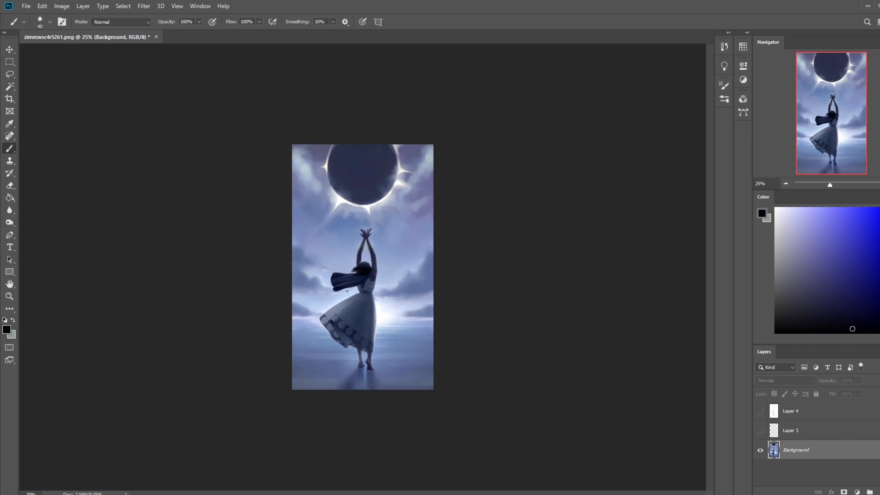
{"action": "left_click", "coordinate": [366, 285], "text": "alt"}
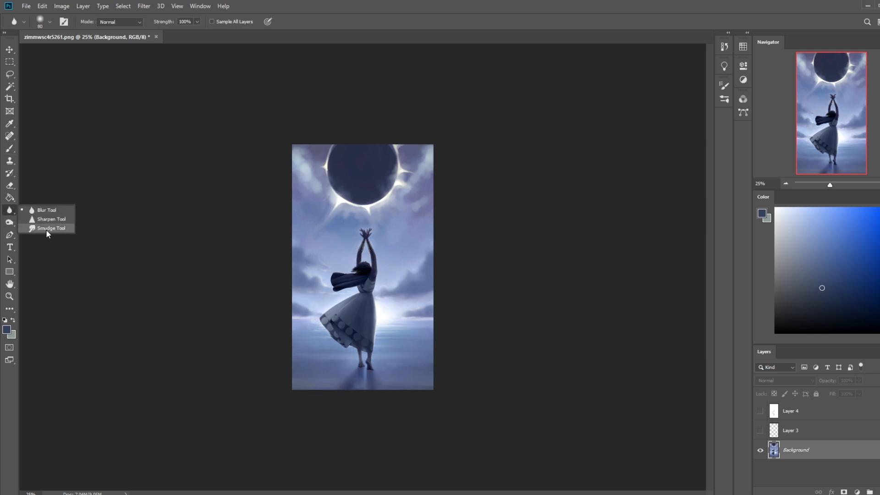
{"action": "left_click", "coordinate": [47, 228]}
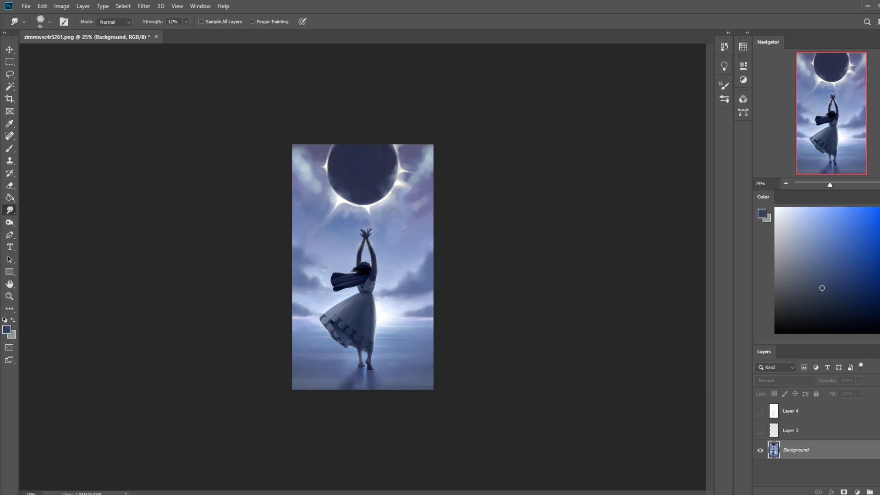
Lasso the eclipse and the surrounding sky above the woman's hands.
{"action": "key", "text": "l"}
{"action": "mouse_move", "coordinate": [429, 92]}
{"action": "left_mouse_down"}
{"action": "mouse_move", "coordinate": [473, 191]}
{"action": "mouse_move", "coordinate": [416, 231]}
{"action": "left_mouse_up"}
{"action": "left_click_drag", "start_coordinate": [362, 220], "coordinate": [355, 220]}
{"action": "key", "text": "shift"}
{"action": "left_click_drag", "start_coordinate": [406, 188], "coordinate": [412, 197]}
Try a Gaussian Blur with a 15.3 px radius on the selected eclipse sky.
{"action": "left_click", "coordinate": [144, 6]}
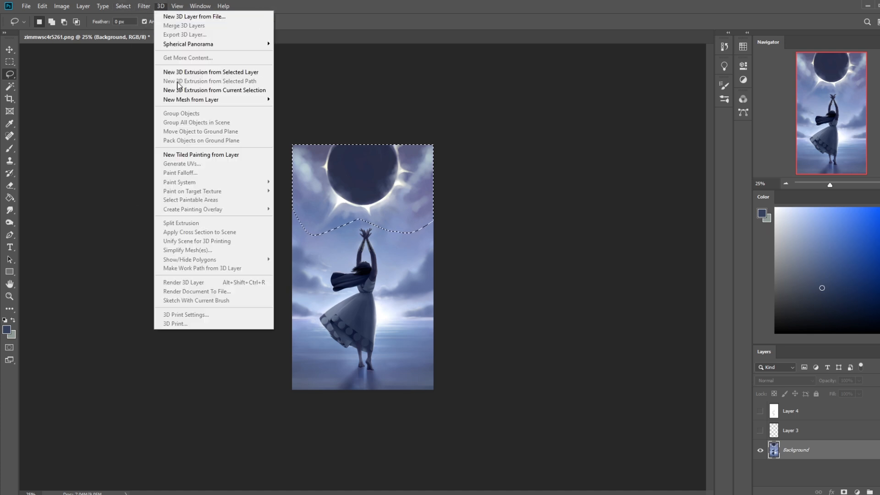
{"action": "mouse_move", "coordinate": [166, 118]}
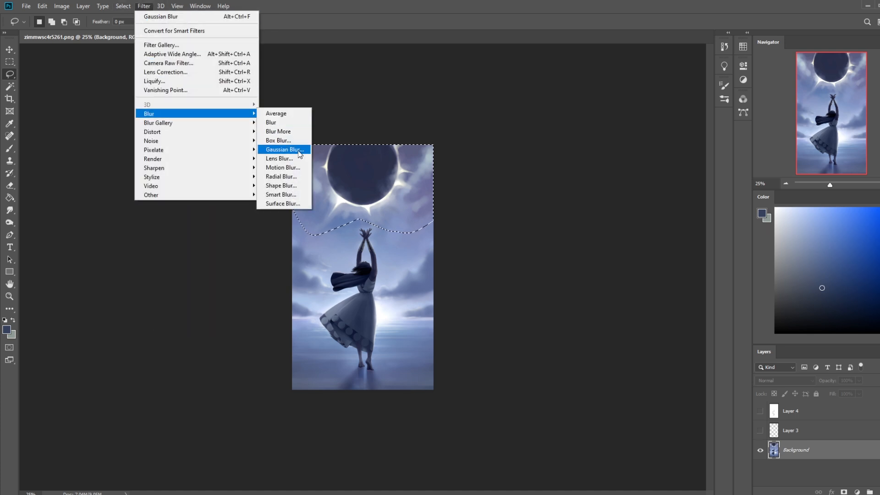
{"action": "left_click", "coordinate": [260, 150]}
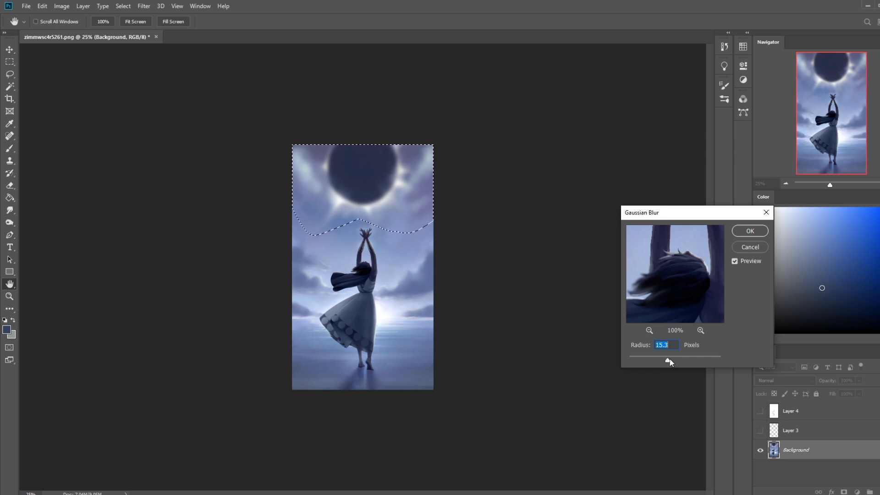
{"action": "left_click_drag", "start_coordinate": [670, 361], "coordinate": [668, 363]}
{"action": "left_click", "coordinate": [749, 231]}
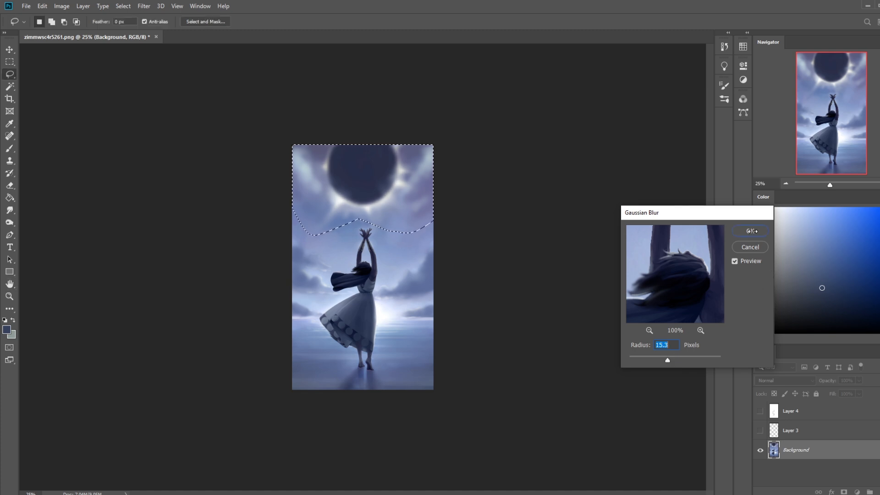
Revert the painting to the last brush stroke before the lasso selection and Gaussian Blur.
{"action": "left_click", "coordinate": [724, 47]}
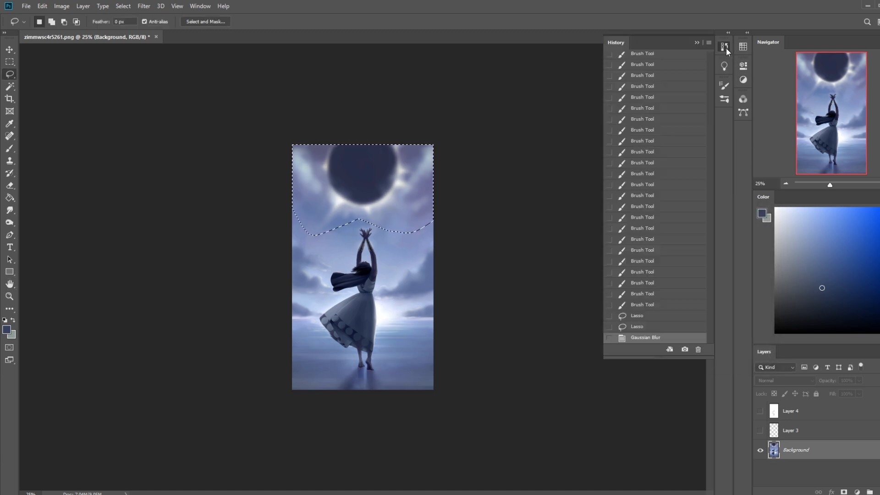
{"action": "left_click", "coordinate": [645, 315]}
{"action": "left_click", "coordinate": [646, 304]}
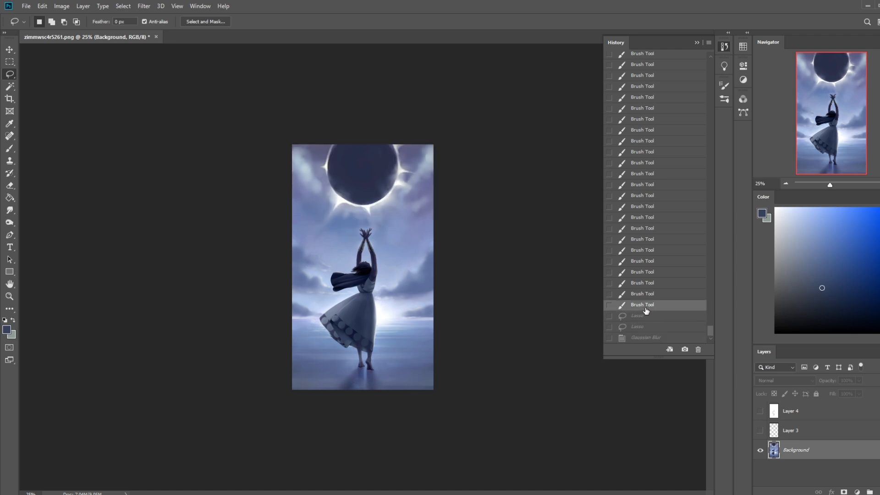
Paste the copied artwork in place as a new layer above the Background, checking it with undo and redo.
{"action": "key", "text": "ctrl+v"}
{"action": "key", "text": "ctrl+z"}
{"action": "key", "text": "ctrl+shift+z"}
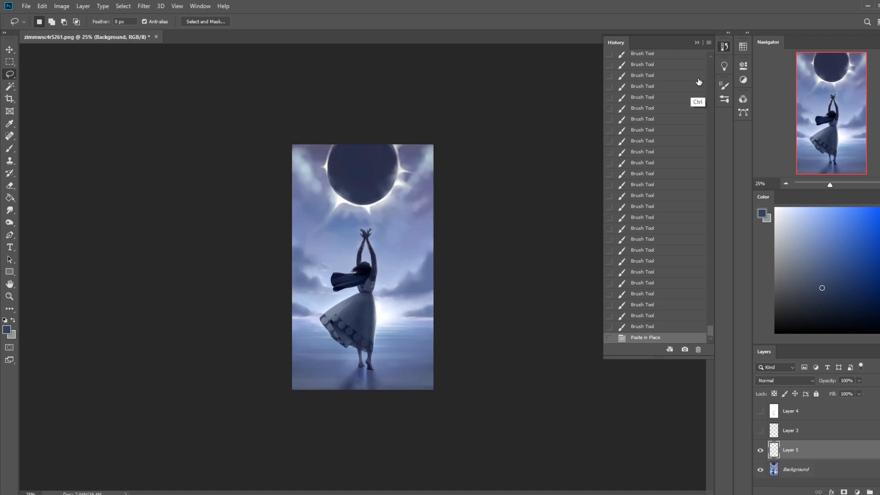
Erase parts of the pasted blurred layer around the eclipse's rim and rays with a soft eraser at varying sizes.
{"action": "left_click", "coordinate": [606, 64]}
{"action": "key", "text": "e"}
{"action": "right_click", "coordinate": [360, 166]}
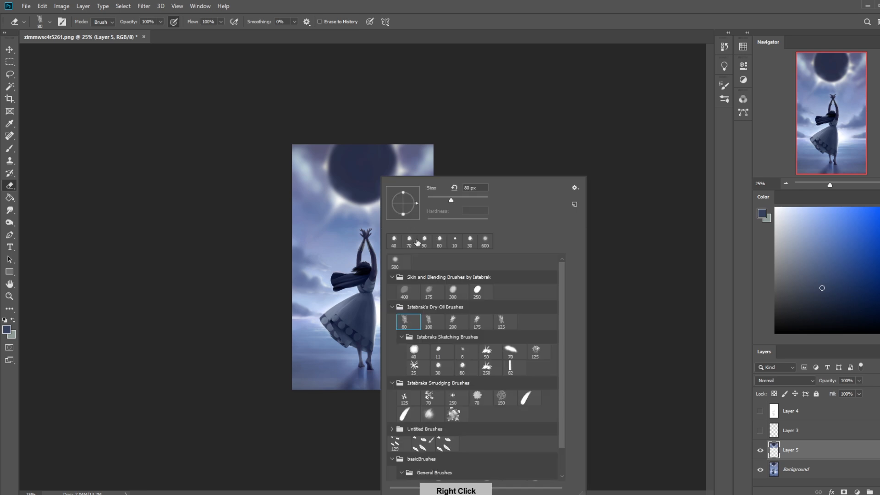
{"action": "left_click", "coordinate": [559, 128]}
{"action": "key", "text": "bracketleft"}
{"action": "key", "text": "bracketleft"}
{"action": "key", "text": "bracketleft"}
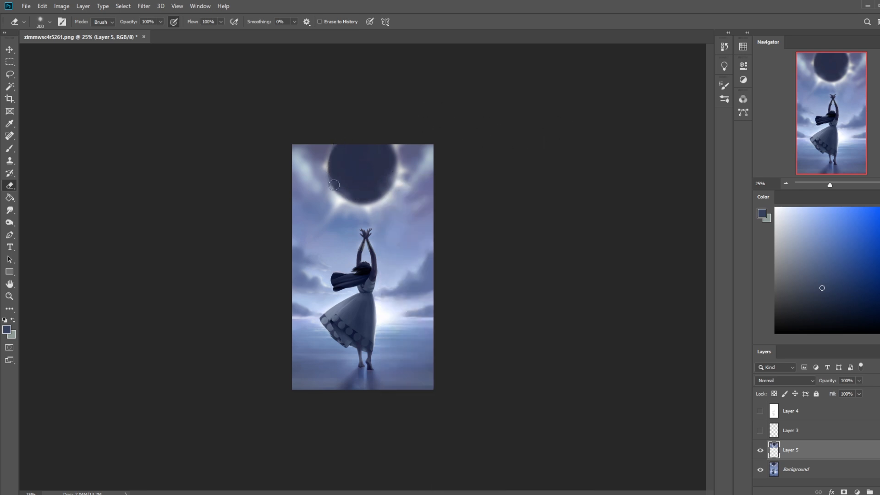
{"action": "key", "text": "bracketright"}
{"action": "key", "text": "bracketright"}
{"action": "key", "text": "bracketright"}
{"action": "key", "text": "bracketright"}
{"action": "key", "text": "ctrl"}
{"action": "key", "text": "bracketright"}
{"action": "key", "text": "bracketright"}
{"action": "key", "text": "bracketright"}
{"action": "key", "text": "bracketright"}
Add a new layer above Layer 4 and set up a soft white brush.
{"action": "left_click", "coordinate": [760, 412]}
{"action": "left_click", "coordinate": [815, 412]}
{"action": "key", "text": "ctrl+shift+alt+n"}
{"action": "key", "text": "b"}
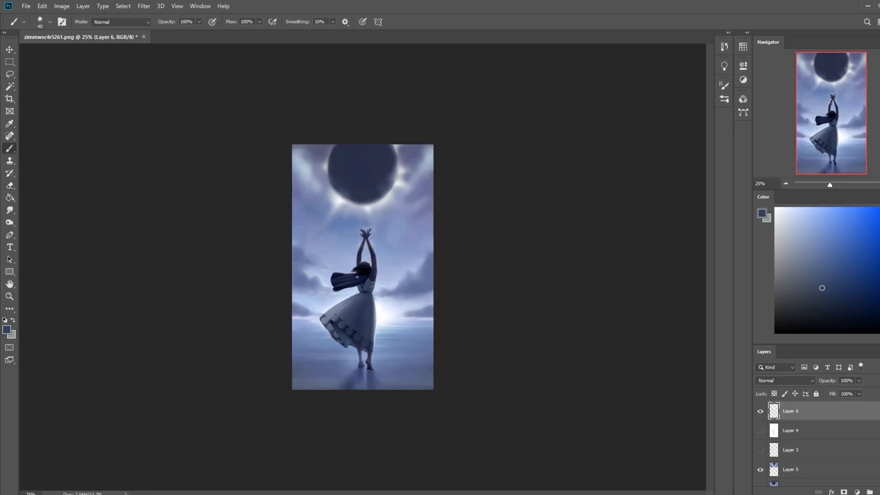
{"action": "left_click", "coordinate": [775, 208]}
{"action": "right_click", "coordinate": [389, 264]}
{"action": "left_click", "coordinate": [416, 258]}
{"action": "left_click", "coordinate": [517, 163]}
Paint a soft white glow over the horizon light beside the skirt with the brush at 12% opacity.
{"action": "left_click", "coordinate": [390, 315]}
{"action": "key", "text": "bracketright"}
{"action": "key", "text": "bracketright"}
{"action": "left_click", "coordinate": [388, 315]}
{"action": "left_click", "coordinate": [199, 21]}
{"action": "left_click_drag", "start_coordinate": [201, 34], "coordinate": [153, 40]}
{"action": "left_click", "coordinate": [200, 23]}
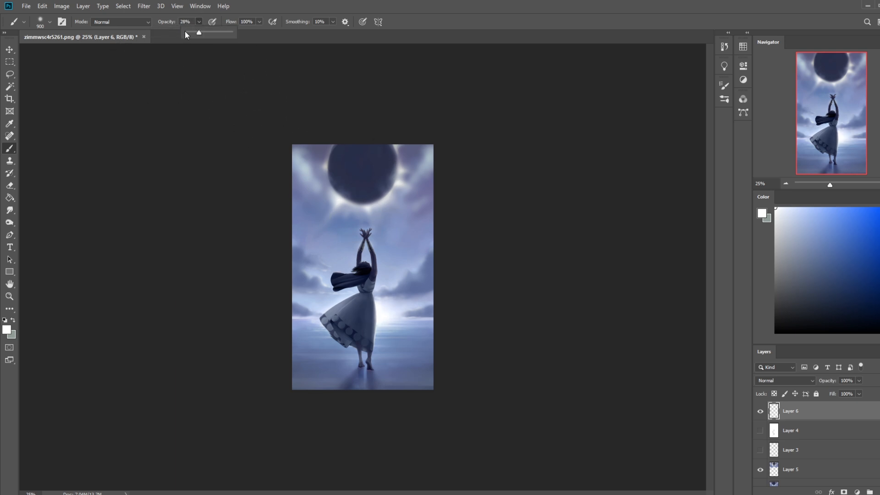
{"action": "left_click_drag", "start_coordinate": [189, 32], "coordinate": [192, 32]}
{"action": "key", "text": "bracketleft"}
{"action": "key", "text": "bracketleft"}
{"action": "key", "text": "bracketleft"}
{"action": "key", "text": "bracketleft"}
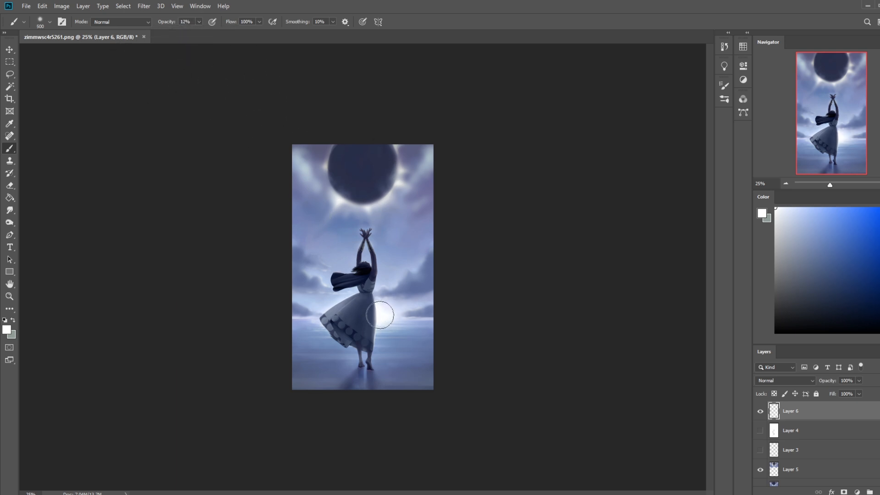
{"action": "key", "text": "bracketleft"}
{"action": "key", "text": "bracketleft"}
Build up the faint white glow across the skirt and horizon, varying the soft brush between about 400 and 1200 px.
{"action": "key", "text": "bracketright"}
{"action": "key", "text": "bracketright"}
{"action": "key", "text": "bracketright"}
{"action": "key", "text": "bracketright"}
{"action": "key", "text": "bracketright"}
{"action": "key", "text": "bracketright"}
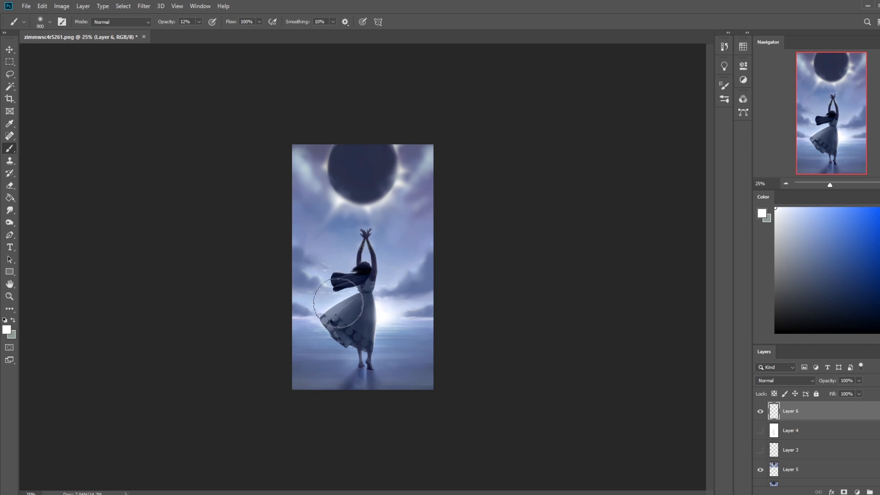
{"action": "key", "text": "bracketleft"}
{"action": "key", "text": "bracketleft"}
{"action": "key", "text": "bracketleft"}
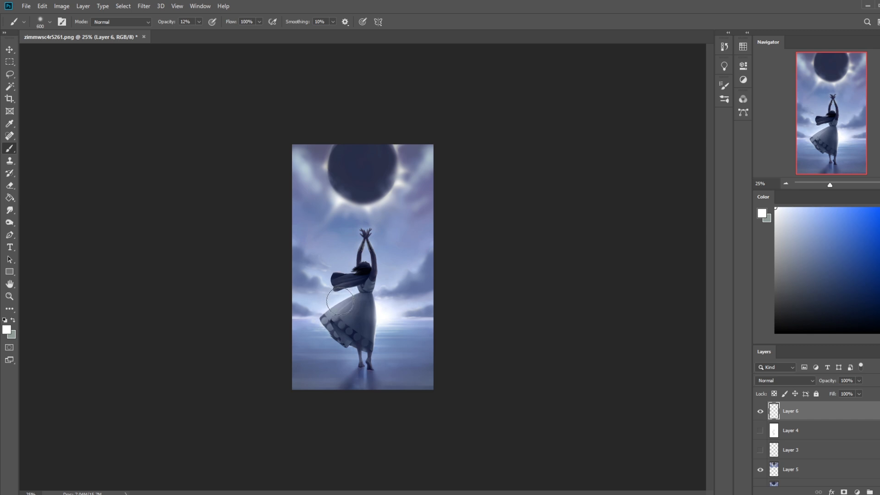
{"action": "key", "text": "bracketleft"}
{"action": "key", "text": "bracketleft"}
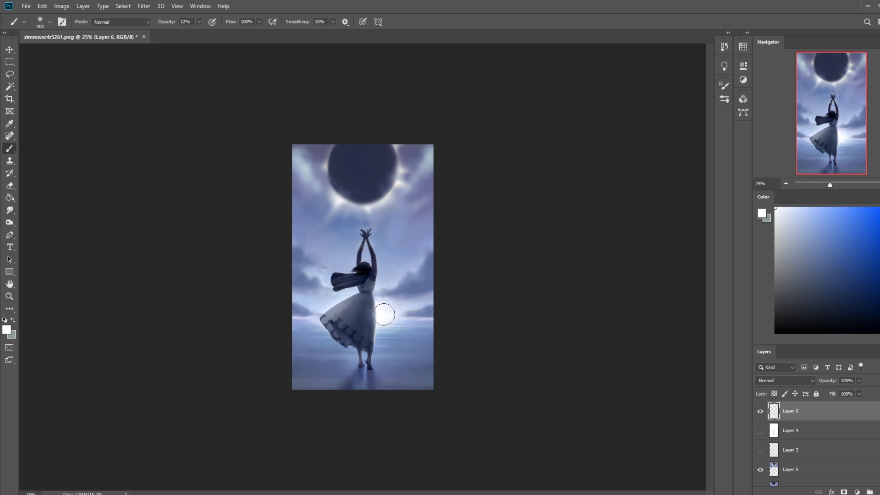
{"action": "key", "text": "bracketright"}
{"action": "key", "text": "bracketright"}
{"action": "key", "text": "bracketright"}
{"action": "key", "text": "bracketright"}
{"action": "key", "text": "bracketright"}
{"action": "key", "text": "bracketright"}
{"action": "key", "text": "bracketright"}
{"action": "key", "text": "bracketright"}
Load the hidden Layer 4's contents as a selection.
{"action": "left_click", "coordinate": [797, 433]}
{"action": "left_click", "coordinate": [761, 431]}
{"action": "left_click", "coordinate": [760, 431]}
{"action": "left_click", "coordinate": [773, 431], "text": "ctrl"}
{"action": "key", "text": "v"}
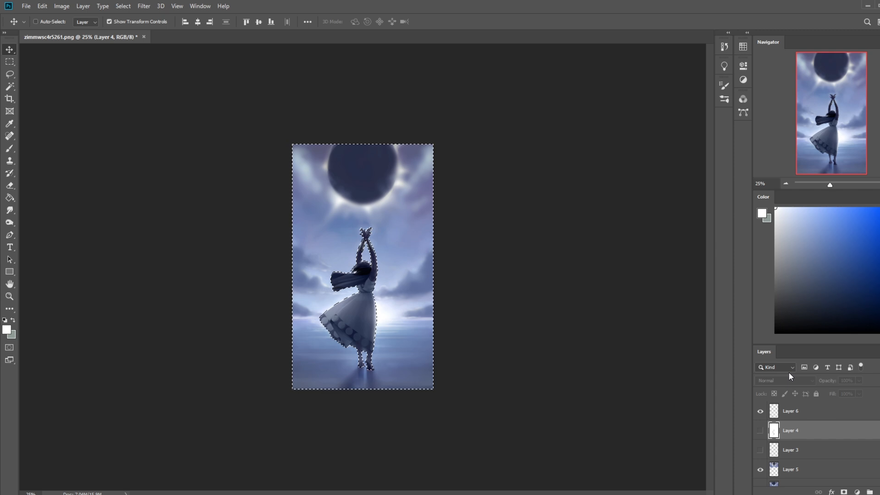
Merge Layer 5 down into the Background.
{"action": "scroll", "coordinate": [823, 477], "scroll_direction": "down", "scroll_amount": 1}
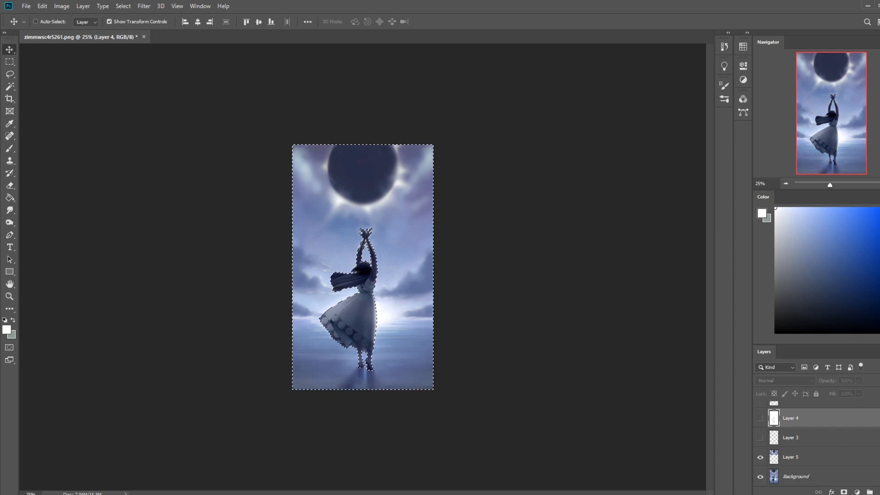
{"action": "left_click", "coordinate": [801, 457]}
{"action": "right_click", "coordinate": [799, 459]}
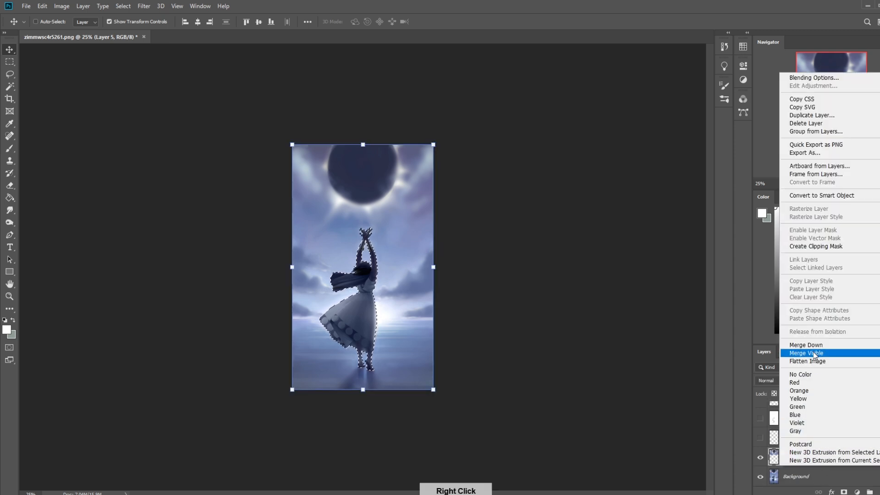
{"action": "left_click", "coordinate": [815, 348]}
Invert the selection to cover the woman and open the Hue/Saturation adjustment.
{"action": "key", "text": "m"}
{"action": "right_click", "coordinate": [400, 304]}
{"action": "left_click", "coordinate": [427, 313]}
{"action": "key", "text": "ctrl+u"}
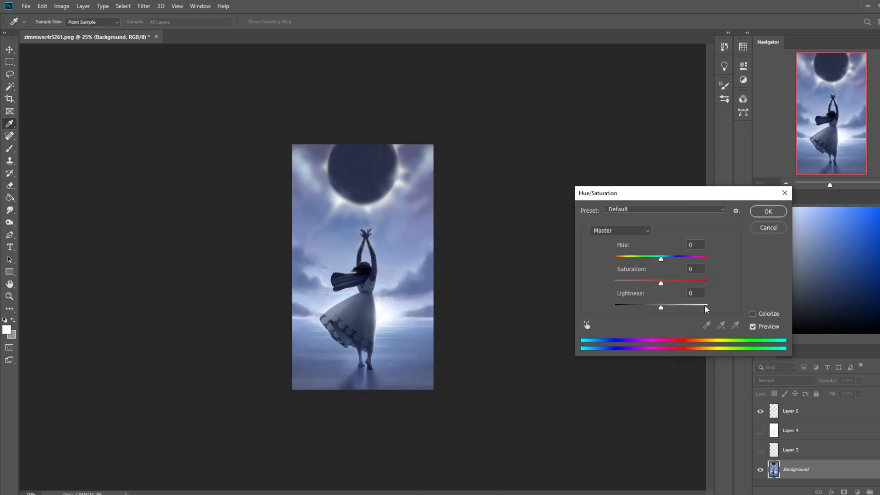
Try saturation +18 and lightness -45 on the woman, experiment further, and reset both values to 0.
{"action": "left_click_drag", "start_coordinate": [661, 310], "coordinate": [658, 310]}
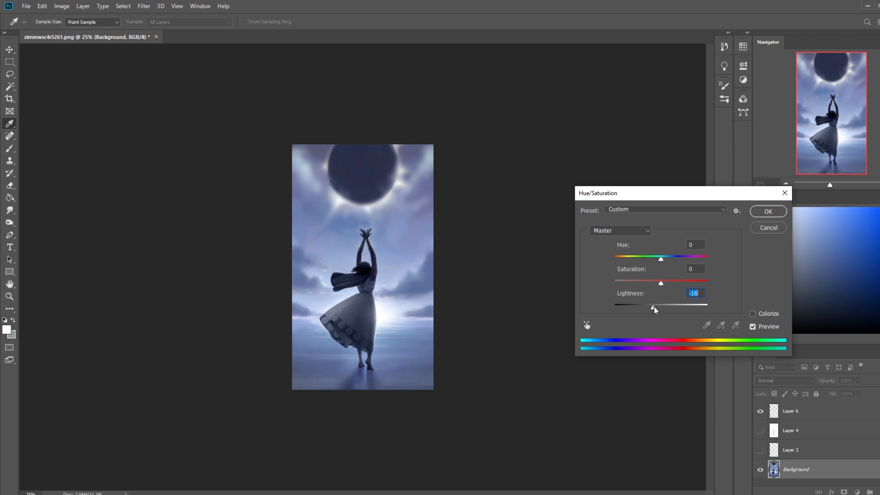
{"action": "left_click_drag", "start_coordinate": [661, 285], "coordinate": [666, 287]}
{"action": "left_click_drag", "start_coordinate": [653, 311], "coordinate": [640, 313]}
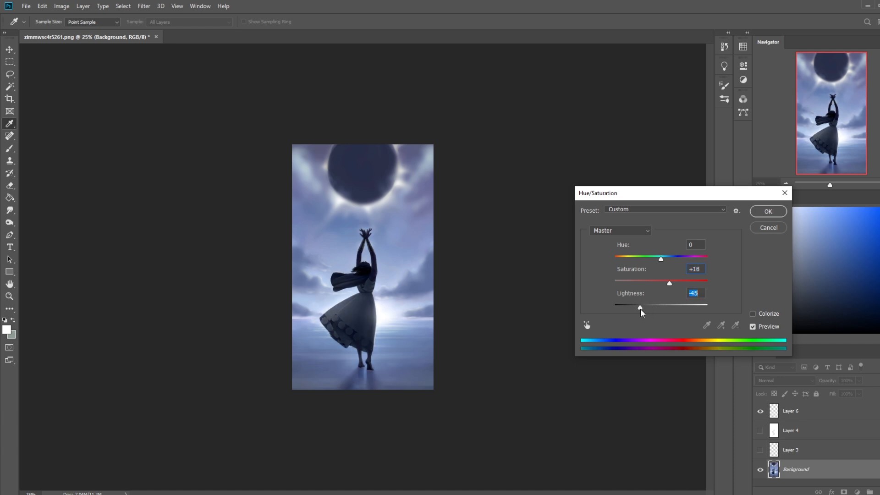
{"action": "mouse_move", "coordinate": [674, 285]}
{"action": "left_mouse_down"}
{"action": "mouse_move", "coordinate": [693, 287]}
{"action": "mouse_move", "coordinate": [685, 286]}
{"action": "left_mouse_up"}
{"action": "type", "text": "0"}
{"action": "key", "text": "Tab"}
{"action": "type", "text": "0"}
Apply Hue/Saturation to the woman with saturation +15 and lightness -14.
{"action": "left_click_drag", "start_coordinate": [660, 308], "coordinate": [666, 283]}
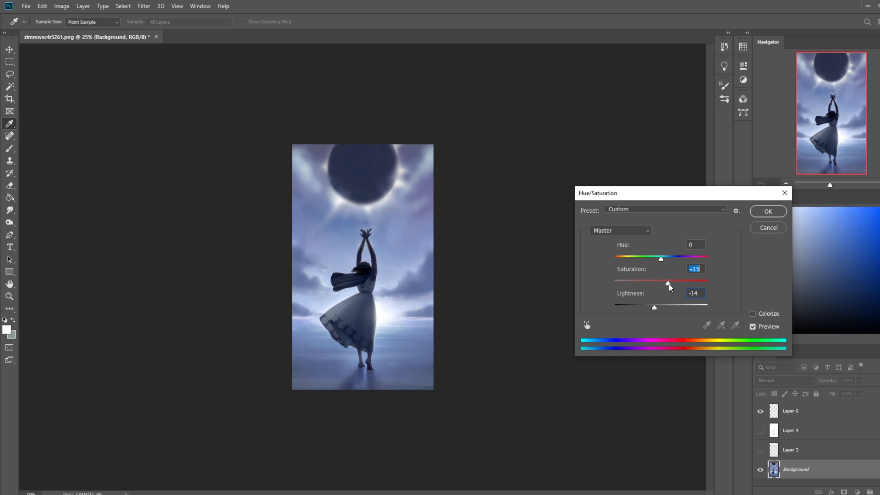
{"action": "left_click", "coordinate": [767, 211]}
{"action": "key", "text": "m"}
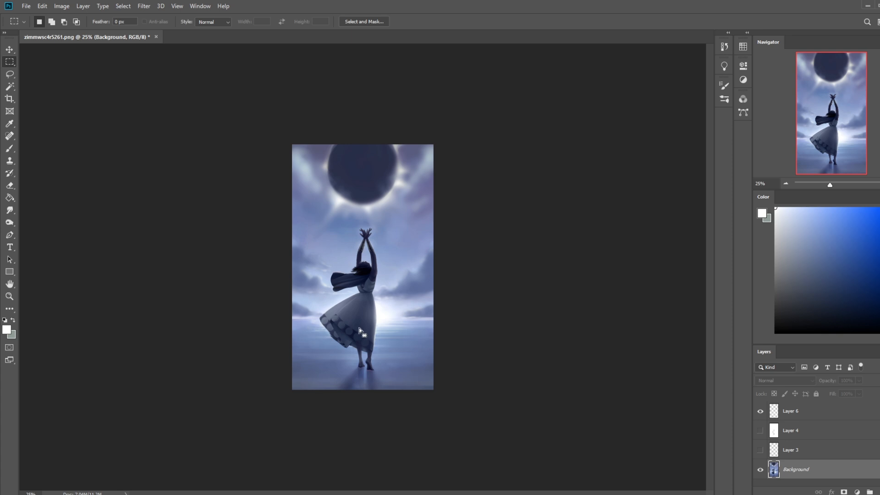
{"action": "key", "text": "v"}
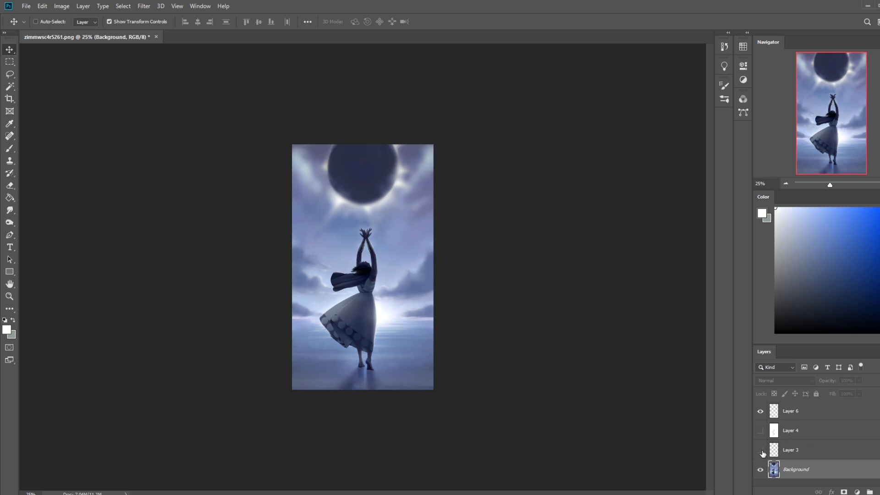
Brighten the Background artwork with Levels by setting the white input level to 237.
{"action": "key", "text": "m"}
{"action": "right_click", "coordinate": [383, 297]}
{"action": "left_click", "coordinate": [417, 308]}
{"action": "key", "text": "ctrl+d"}
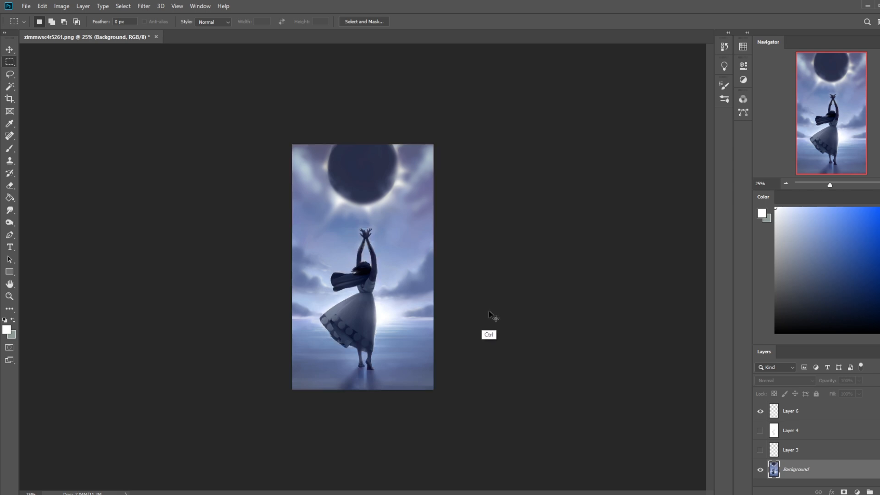
{"action": "key", "text": "i"}
{"action": "key", "text": "ctrl+l"}
{"action": "left_click_drag", "start_coordinate": [692, 294], "coordinate": [688, 294]}
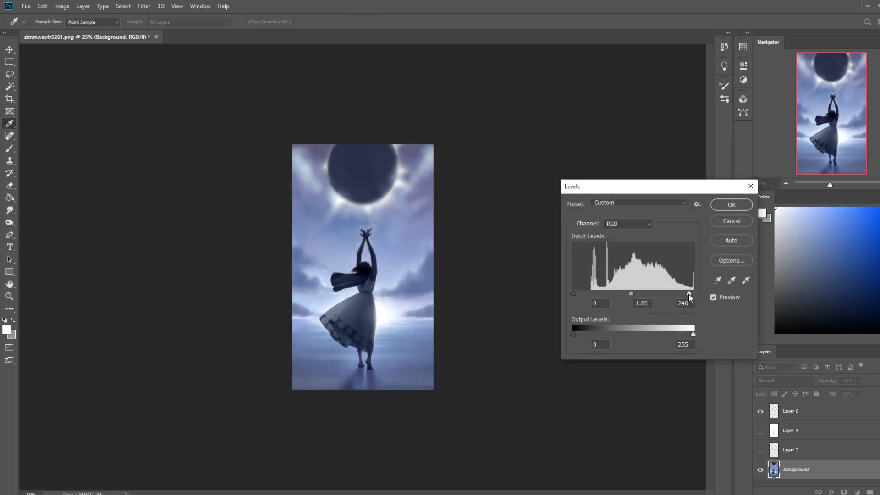
{"action": "mouse_move", "coordinate": [681, 295]}
{"action": "left_mouse_down"}
{"action": "mouse_move", "coordinate": [698, 294]}
{"action": "mouse_move", "coordinate": [684, 293]}
{"action": "left_mouse_up"}
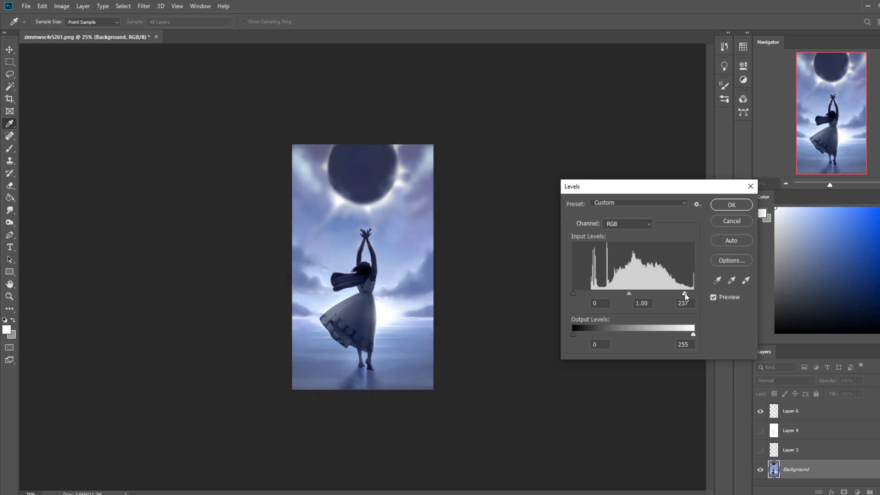
{"action": "left_click", "coordinate": [742, 208]}
Add a new layer above Layer 6 and choose a very dark navy for the soft brush.
{"action": "key", "text": "b"}
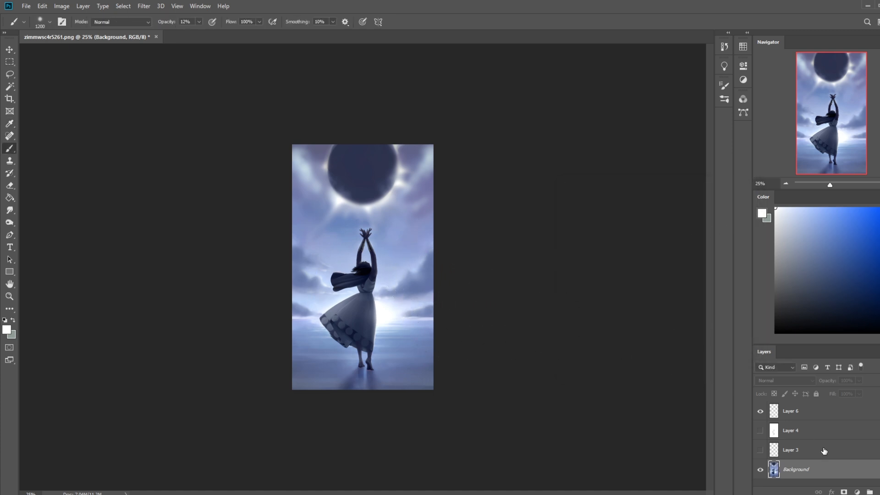
{"action": "left_click", "coordinate": [842, 414]}
{"action": "right_click", "coordinate": [407, 272]}
{"action": "left_click", "coordinate": [440, 276]}
{"action": "left_click", "coordinate": [872, 311]}
Paint a dark navy vignette around the painting's outer edges with a soft brush of about 2200 px at 39% opacity.
{"action": "key", "text": "]"}
{"action": "key", "text": "]"}
{"action": "key", "text": "]"}
{"action": "key", "text": "]"}
{"action": "key", "text": "]"}
{"action": "key", "text": "]"}
{"action": "key", "text": "]"}
{"action": "key", "text": "]"}
{"action": "key", "text": "]"}
{"action": "key", "text": "]"}
{"action": "key", "text": "]"}
{"action": "key", "text": "]"}
{"action": "key", "text": "]"}
{"action": "key", "text": "]"}
{"action": "key", "text": "]"}
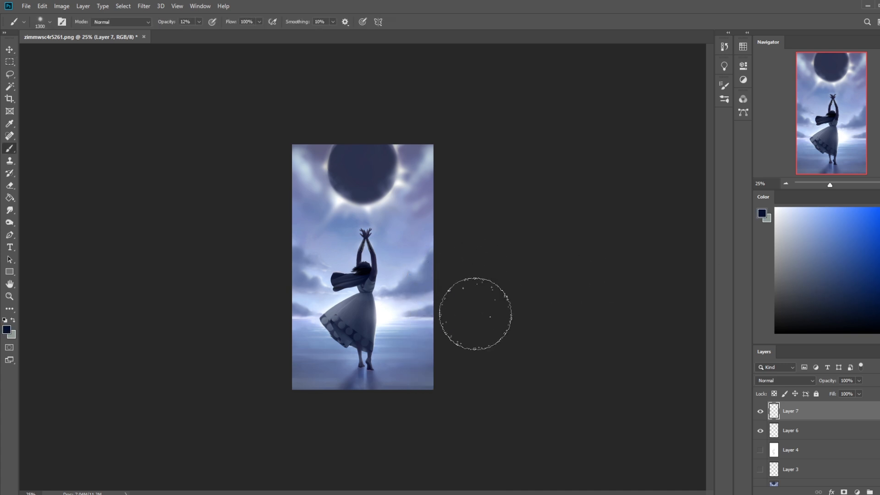
{"action": "key", "text": "["}
{"action": "key", "text": "["}
{"action": "key", "text": "["}
{"action": "key", "text": "["}
{"action": "key", "text": "["}
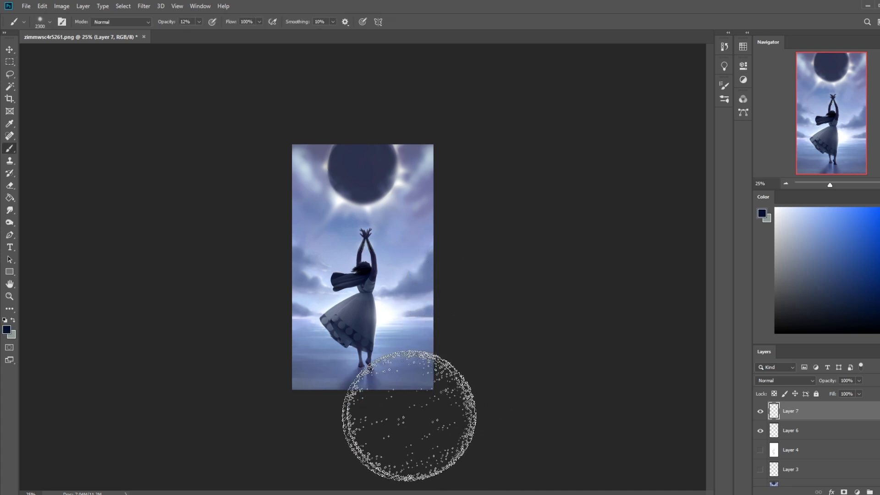
{"action": "left_click_drag", "start_coordinate": [201, 24], "coordinate": [209, 32]}
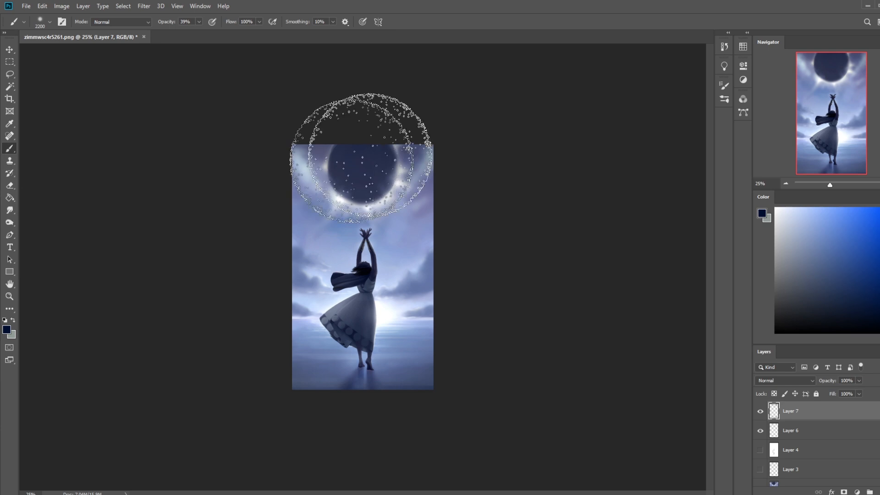
{"action": "key", "text": "ctrl"}
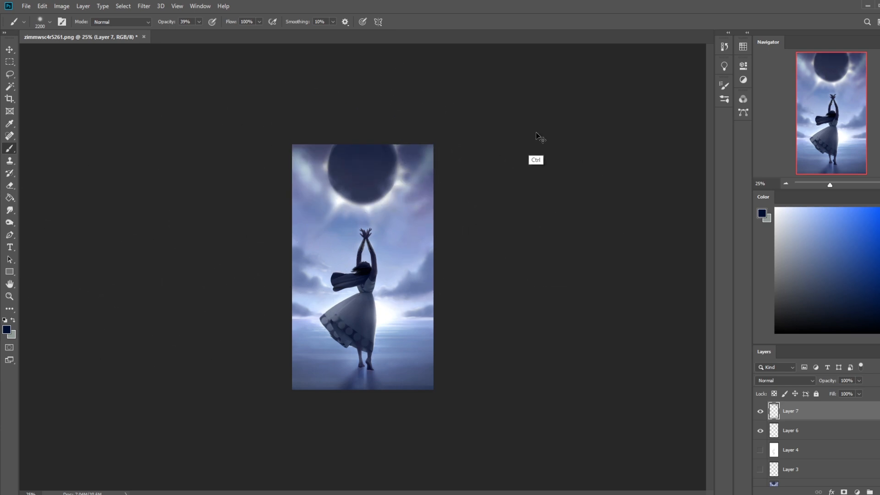
{"action": "key", "text": "ctrl+minus"}
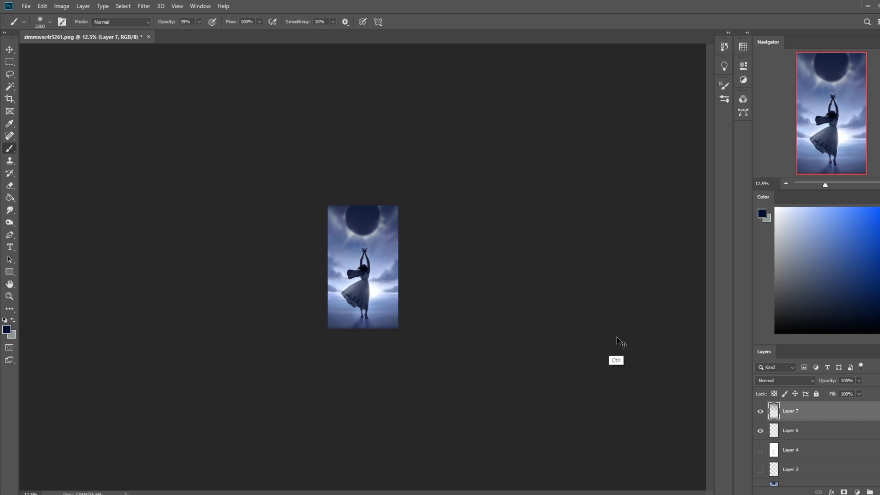
Erase the dark vignette over the eclipse's glowing rim with a soft eraser, reducing its size from about 400 px.
{"action": "key", "text": "e"}
{"action": "key", "text": "bracketleft"}
{"action": "key", "text": "bracketleft"}
{"action": "key", "text": "bracketleft"}
{"action": "key", "text": "bracketleft"}
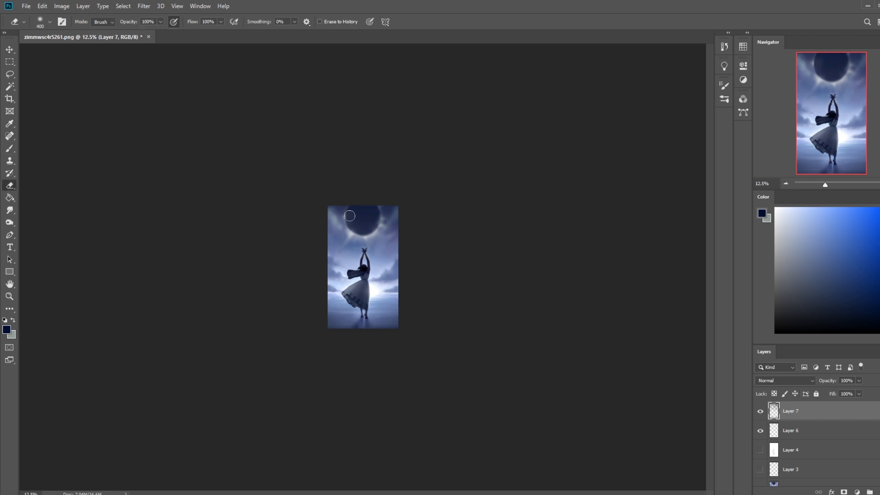
{"action": "mouse_move", "coordinate": [345, 219]}
{"action": "left_mouse_down"}
{"action": "mouse_move", "coordinate": [352, 235]}
{"action": "mouse_move", "coordinate": [378, 208]}
{"action": "left_mouse_up"}
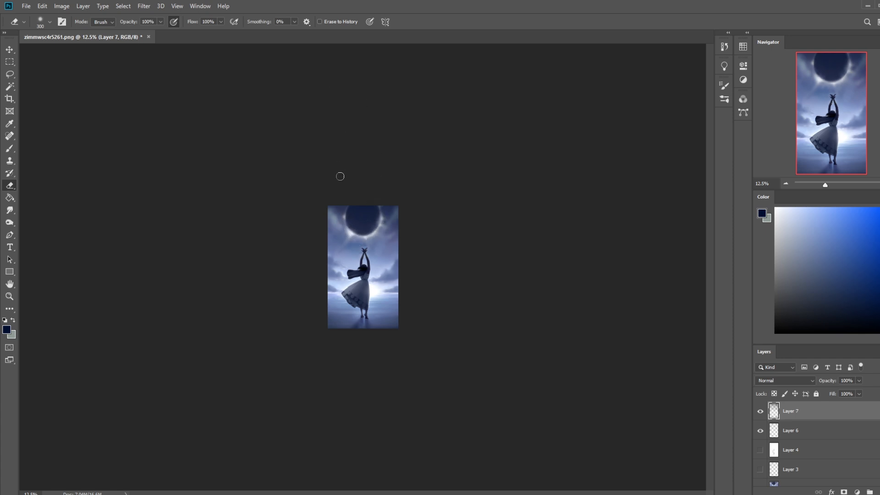
{"action": "left_click_drag", "start_coordinate": [350, 213], "coordinate": [344, 218]}
Check the white glow layer by toggling its visibility, and duplicate it.
{"action": "left_click", "coordinate": [760, 431]}
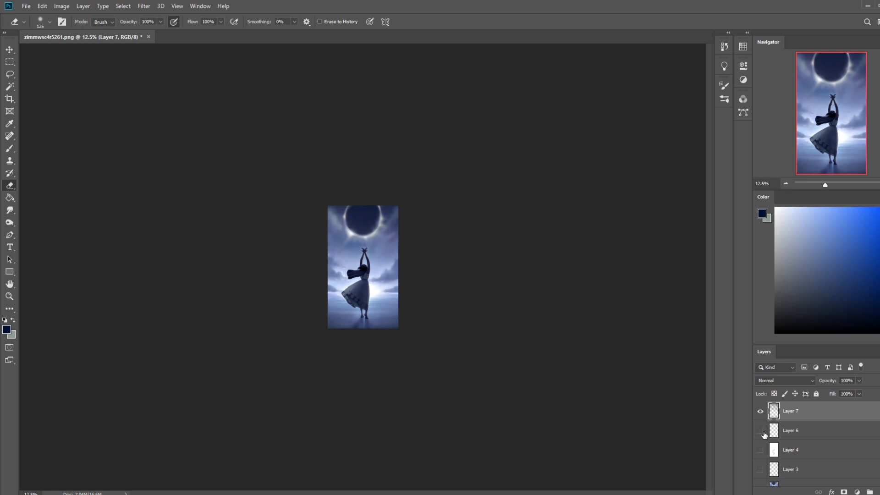
{"action": "left_click", "coordinate": [799, 436]}
{"action": "key", "text": "ctrl+j"}
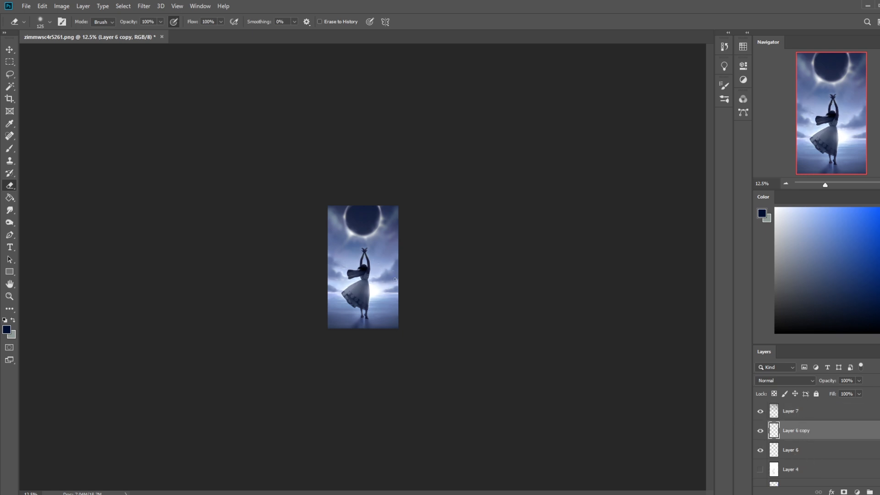
Try a dab of white glow behind the dancer on the duplicated layer with a 500 px soft brush at 82% opacity.
{"action": "key", "text": "b"}
{"action": "key", "text": "x"}
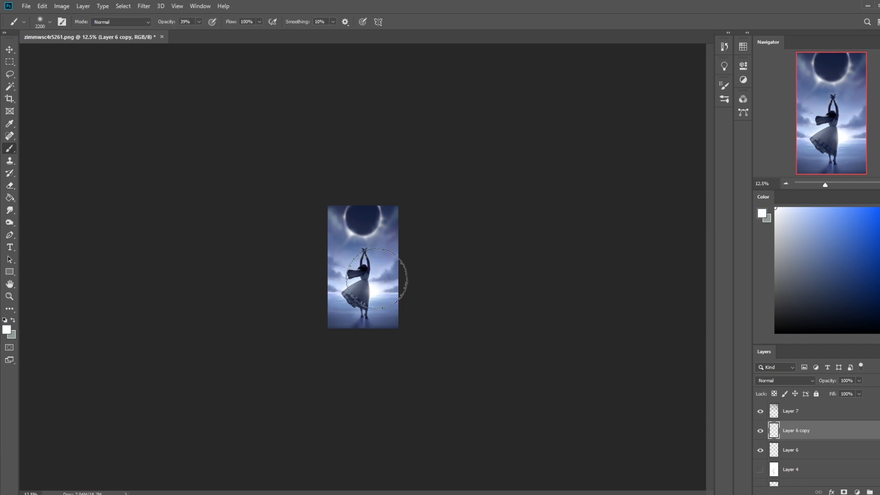
{"action": "key", "text": "bracketleft"}
{"action": "key", "text": "bracketleft"}
{"action": "key", "text": "bracketleft"}
{"action": "key", "text": "bracketleft"}
{"action": "key", "text": "bracketleft"}
{"action": "key", "text": "bracketleft"}
{"action": "key", "text": "bracketleft"}
{"action": "key", "text": "bracketleft"}
{"action": "key", "text": "bracketleft"}
{"action": "key", "text": "bracketleft"}
{"action": "key", "text": "bracketleft"}
{"action": "key", "text": "bracketleft"}
{"action": "key", "text": "bracketleft"}
{"action": "key", "text": "bracketleft"}
{"action": "key", "text": "bracketleft"}
{"action": "key", "text": "bracketleft"}
{"action": "left_click", "coordinate": [198, 22]}
{"action": "left_click_drag", "start_coordinate": [199, 33], "coordinate": [219, 33]}
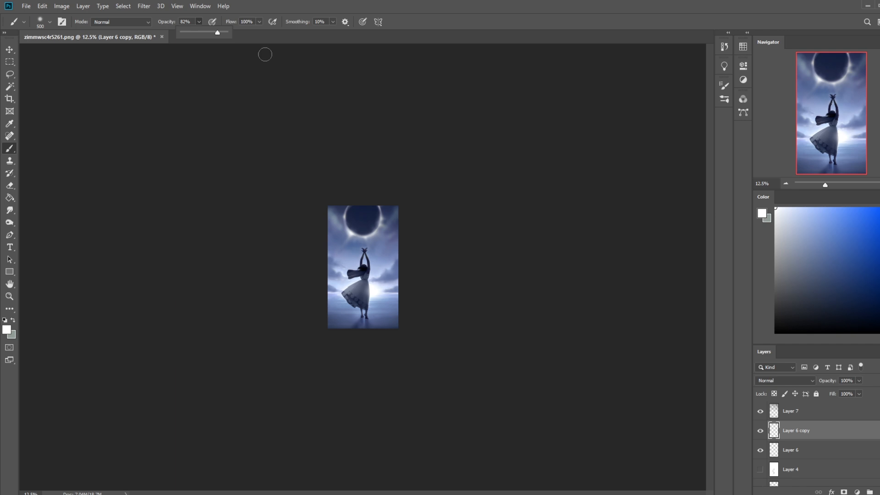
{"action": "left_click", "coordinate": [372, 292]}
{"action": "key", "text": "bracketright"}
{"action": "key", "text": "bracketright"}
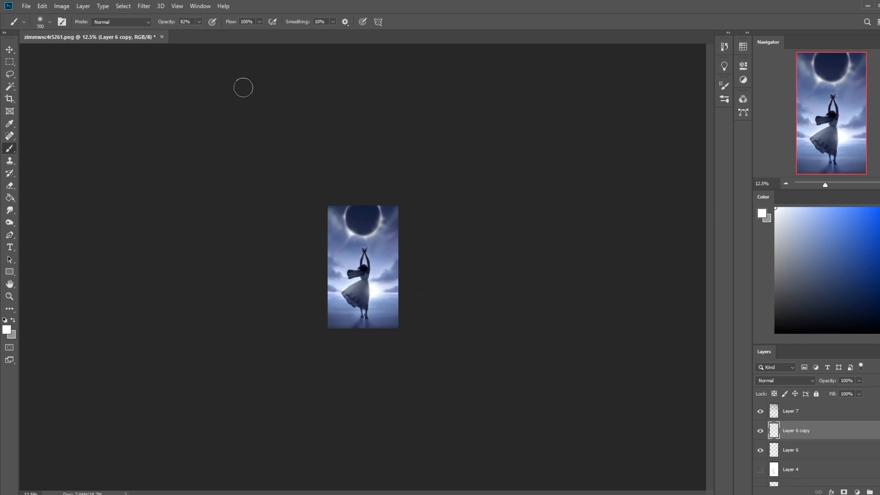
Try fainter white glow dabs behind the dancer with a 700 px brush at 34% opacity, comparing with the glow layer hidden.
{"action": "left_click_drag", "start_coordinate": [177, 32], "coordinate": [177, 32]}
{"action": "left_click", "coordinate": [372, 292]}
{"action": "left_click", "coordinate": [371, 291]}
{"action": "key", "text": "ctrl+z"}
{"action": "left_click", "coordinate": [369, 293]}
{"action": "left_click", "coordinate": [760, 431]}
{"action": "left_click", "coordinate": [760, 431]}
{"action": "left_click", "coordinate": [760, 431]}
{"action": "left_click", "coordinate": [760, 431]}
Undo the recent glow dabs behind the dancer.
{"action": "key", "text": "ctrl+z"}
{"action": "key", "text": "ctrl+z"}
{"action": "key", "text": "ctrl+z"}
{"action": "key", "text": "ctrl+z"}
Reduce the brush to 300 px and compare the painting with the duplicated glow layer hidden and shown.
{"action": "key", "text": "bracketleft"}
{"action": "key", "text": "bracketleft"}
{"action": "key", "text": "bracketleft"}
{"action": "key", "text": "bracketleft"}
{"action": "key", "text": "ctrl+plus"}
{"action": "key", "text": "ctrl+plus"}
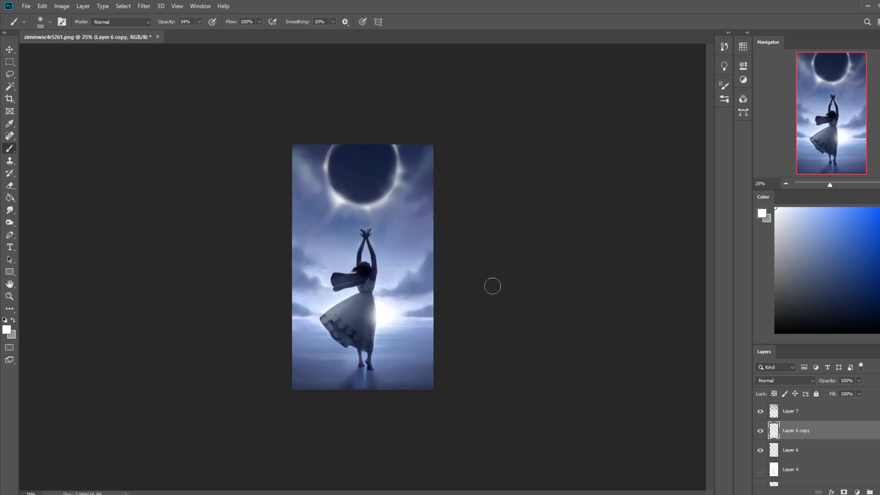
{"action": "left_click", "coordinate": [760, 431]}
{"action": "left_click", "coordinate": [760, 432]}
Add a new layer above Layer 7 and sample a light blue from near the dancer's feet.
{"action": "key", "text": "bracketleft"}
{"action": "key", "text": "bracketleft"}
{"action": "left_click", "coordinate": [843, 412]}
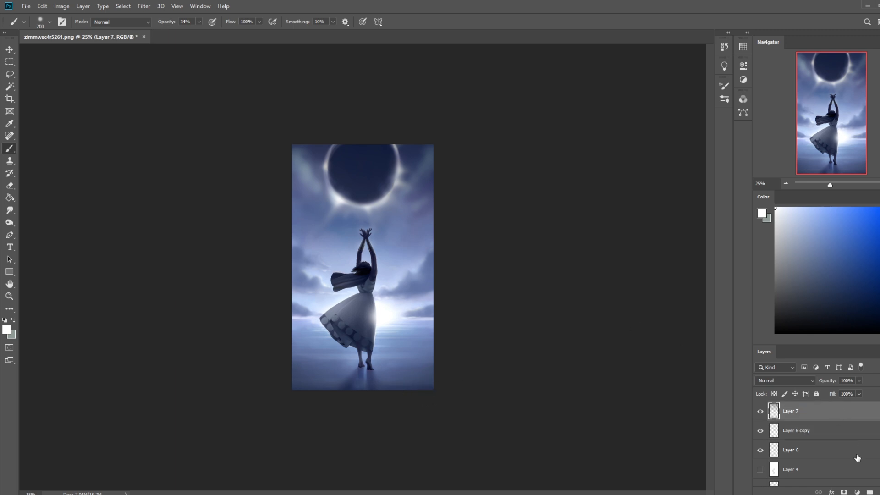
{"action": "key", "text": "ctrl+shift+alt+n"}
{"action": "left_click", "coordinate": [364, 360], "text": "alt"}
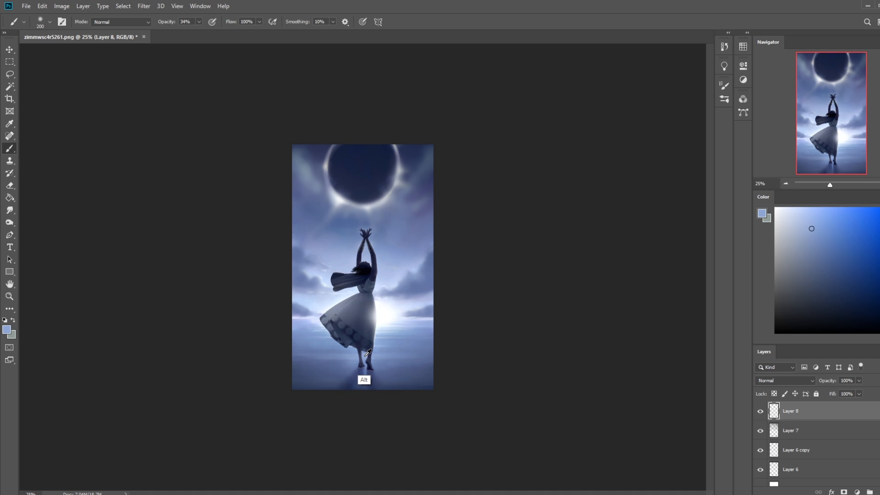
Paint a faint light-blue haze at the dancer's feet with a 90 px soft brush at 11% opacity, and switch to the Smudge tool.
{"action": "key", "text": "bracketleft"}
{"action": "key", "text": "bracketleft"}
{"action": "left_click", "coordinate": [199, 21]}
{"action": "left_click", "coordinate": [199, 22]}
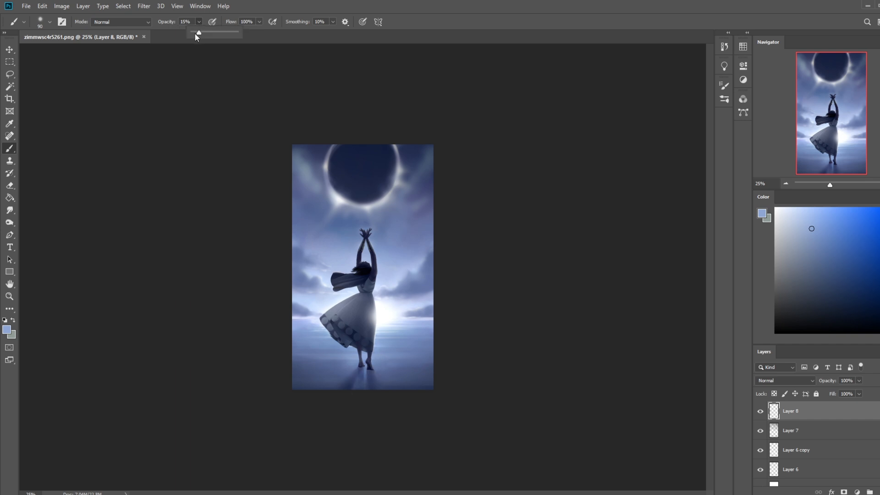
{"action": "left_click", "coordinate": [367, 371]}
{"action": "right_click", "coordinate": [354, 342]}
{"action": "left_click", "coordinate": [10, 209]}
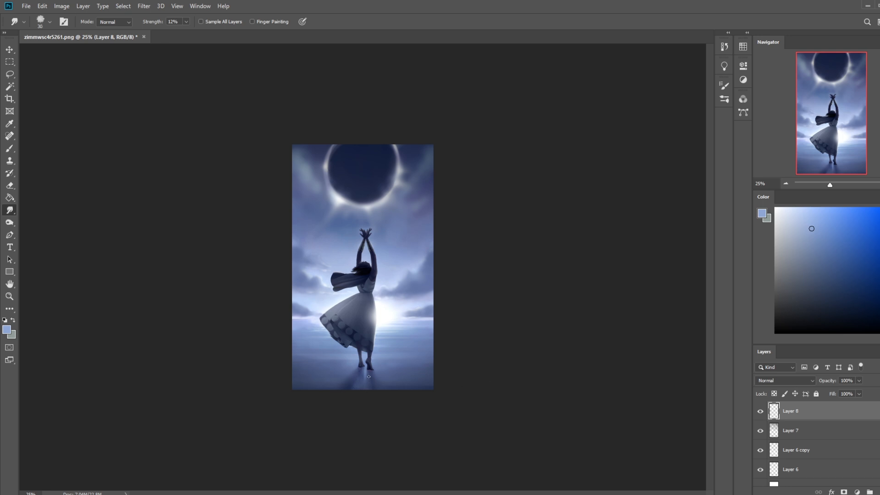
Move the hidden Layer 4 to the top of the layer stack.
{"action": "right_click", "coordinate": [818, 430]}
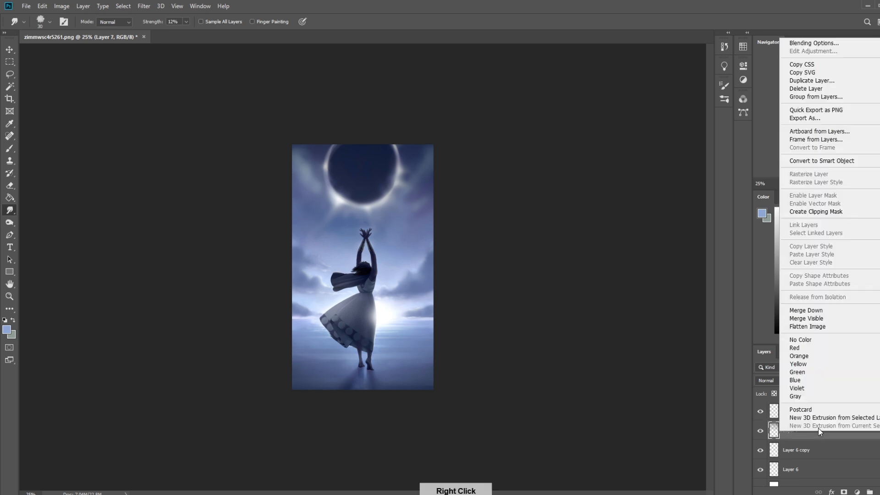
{"action": "left_click", "coordinate": [790, 436]}
{"action": "left_click", "coordinate": [832, 445]}
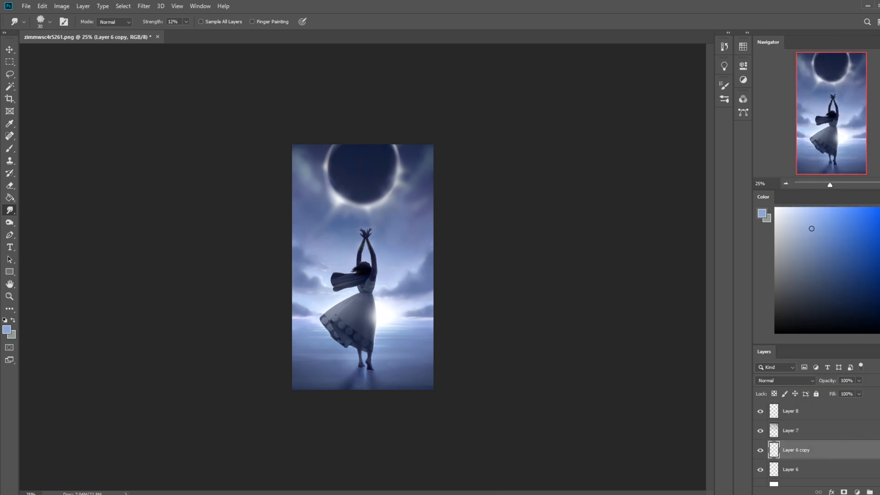
{"action": "scroll", "coordinate": [815, 439], "scroll_direction": "down", "scroll_amount": 3}
{"action": "left_click", "coordinate": [826, 435]}
{"action": "scroll", "coordinate": [835, 403], "scroll_direction": "up", "scroll_amount": 3}
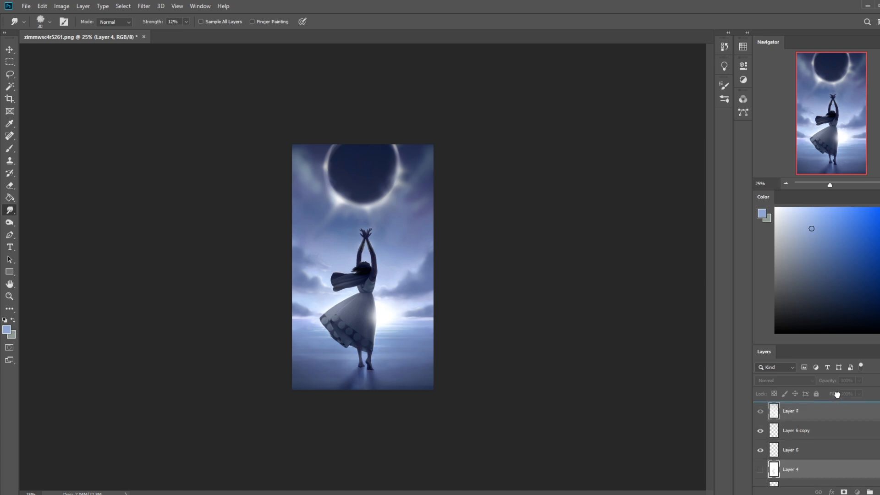
{"action": "left_click_drag", "start_coordinate": [836, 405], "coordinate": [836, 407]}
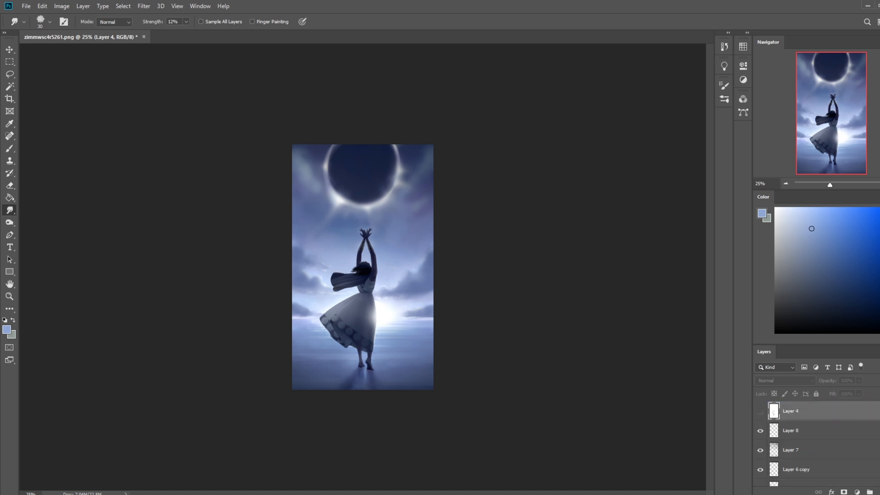
Merge Layer 6, Layer 6 copy, Layer 7 and Layer 8 down into the Background one after another.
{"action": "scroll", "coordinate": [816, 440], "scroll_direction": "down", "scroll_amount": 3}
{"action": "left_click", "coordinate": [760, 458]}
{"action": "left_click", "coordinate": [760, 457]}
{"action": "left_click", "coordinate": [814, 458]}
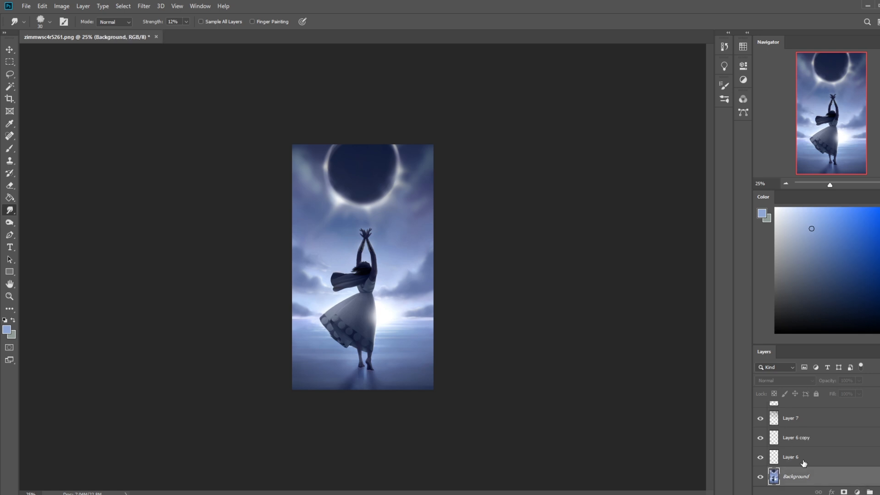
{"action": "right_click", "coordinate": [805, 460]}
{"action": "left_click", "coordinate": [807, 339]}
{"action": "right_click", "coordinate": [798, 457]}
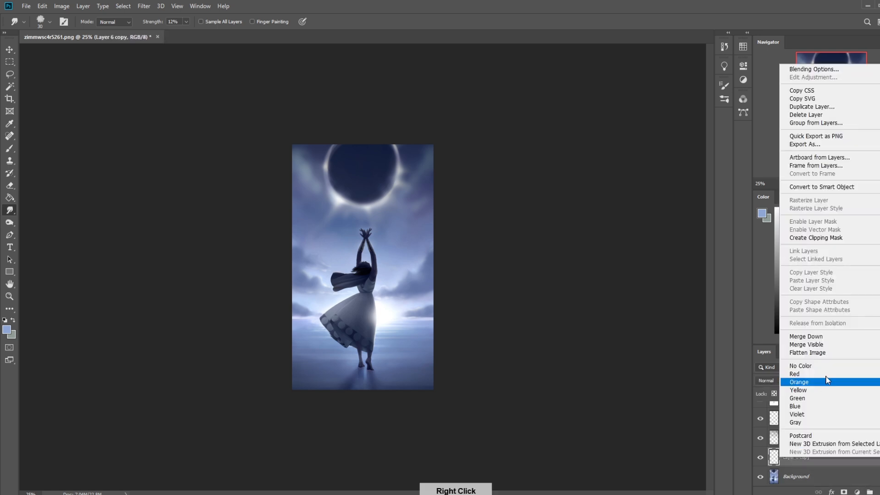
{"action": "left_click", "coordinate": [828, 336]}
{"action": "right_click", "coordinate": [800, 449]}
{"action": "left_click", "coordinate": [820, 329]}
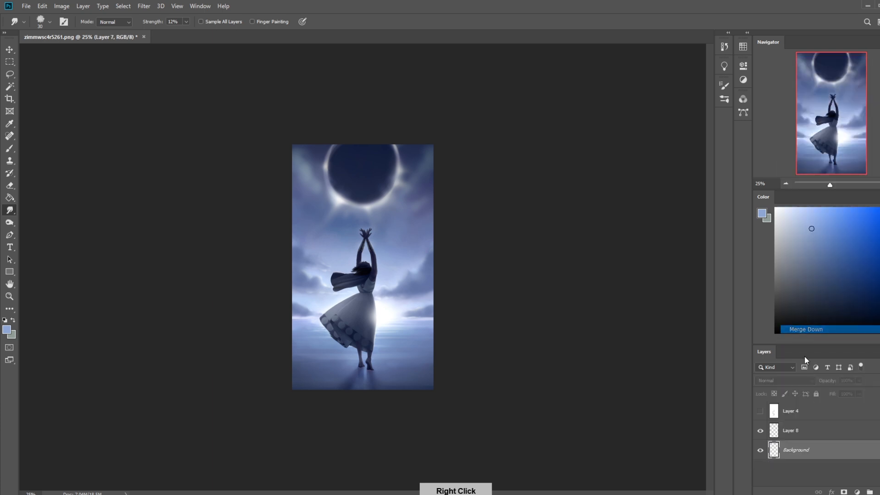
{"action": "right_click", "coordinate": [792, 431]}
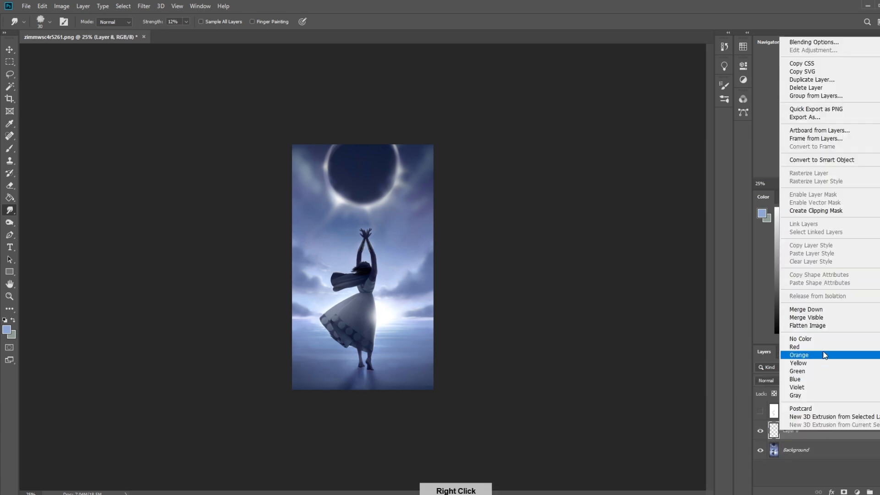
{"action": "left_click", "coordinate": [845, 311]}
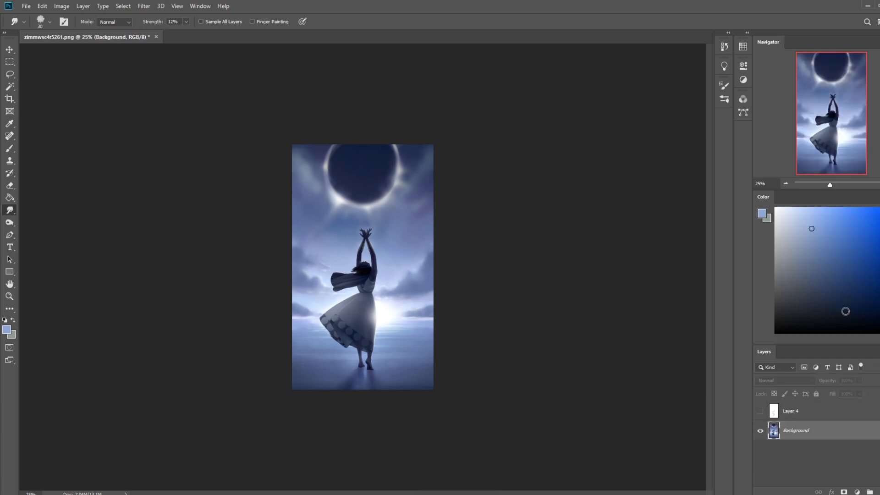
Compare the merged painting with Layer 4 by switching that layer's visibility on and off.
{"action": "left_click", "coordinate": [760, 411]}
{"action": "left_click", "coordinate": [760, 412]}
{"action": "left_click", "coordinate": [760, 411]}
{"action": "left_click", "coordinate": [760, 412]}
{"action": "left_click", "coordinate": [807, 413]}
{"action": "left_click", "coordinate": [760, 412]}
{"action": "left_click", "coordinate": [762, 414]}
Load Layer 4's contents as a selection, clear it and make the Background layer active.
{"action": "left_click", "coordinate": [773, 412], "text": "ctrl"}
{"action": "key", "text": "v"}
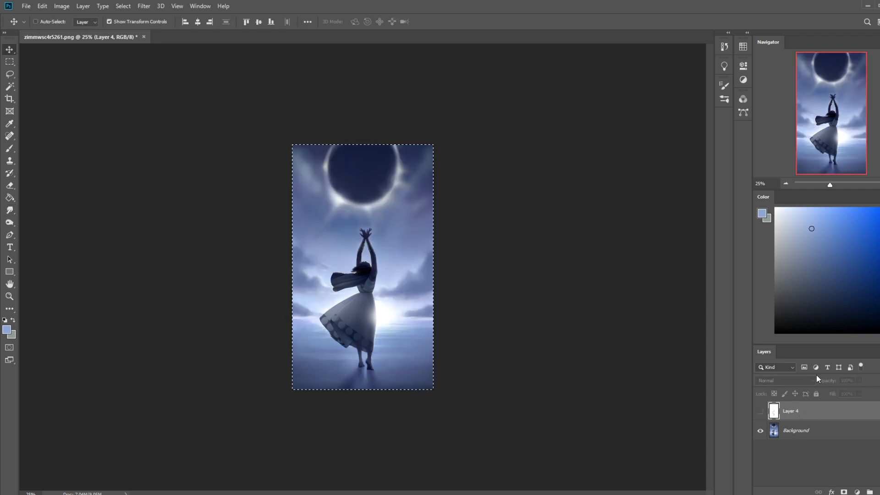
{"action": "left_click", "coordinate": [820, 429]}
{"action": "key", "text": "ctrl+d"}
Desaturate the Background layer with Hue/Saturation at a saturation of -30.
{"action": "key", "text": "ctrl+u"}
{"action": "left_click_drag", "start_coordinate": [660, 282], "coordinate": [646, 286]}
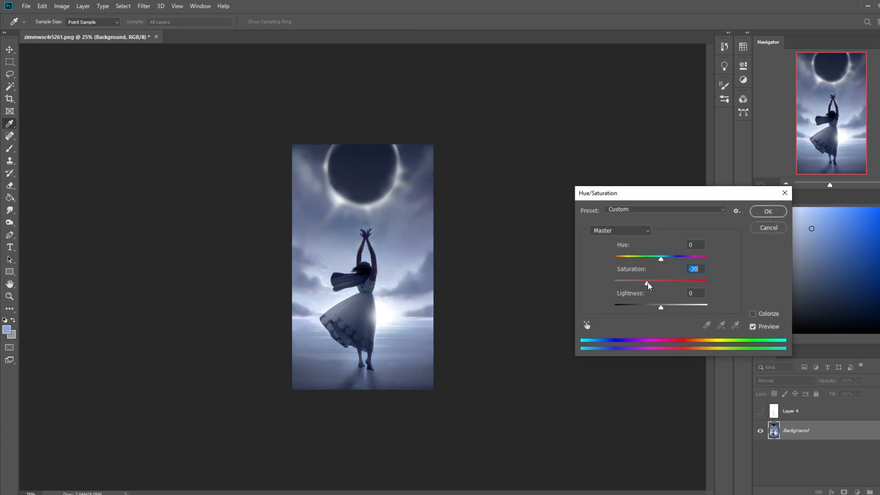
{"action": "left_click", "coordinate": [768, 212]}
{"action": "key", "text": "m"}
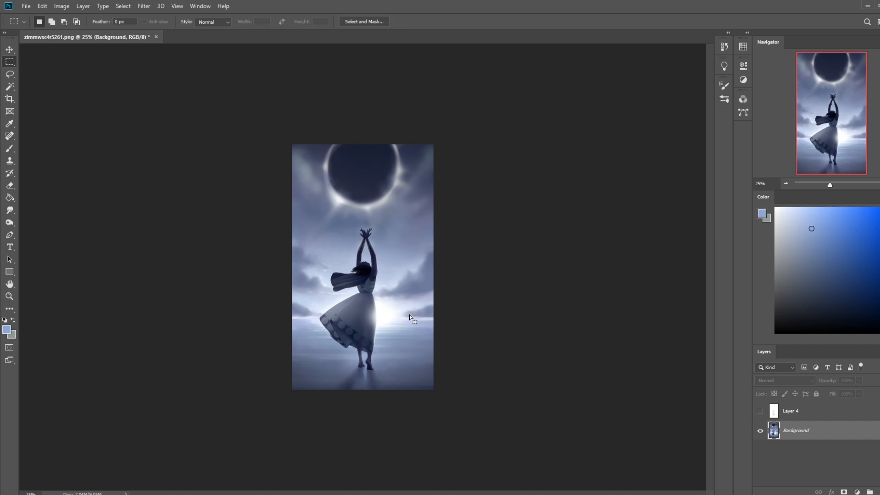
Boost the Background layer's colour with Hue/Saturation at a saturation of +27.
{"action": "right_click", "coordinate": [409, 314]}
{"action": "left_click", "coordinate": [434, 326]}
{"action": "key", "text": "ctrl+u"}
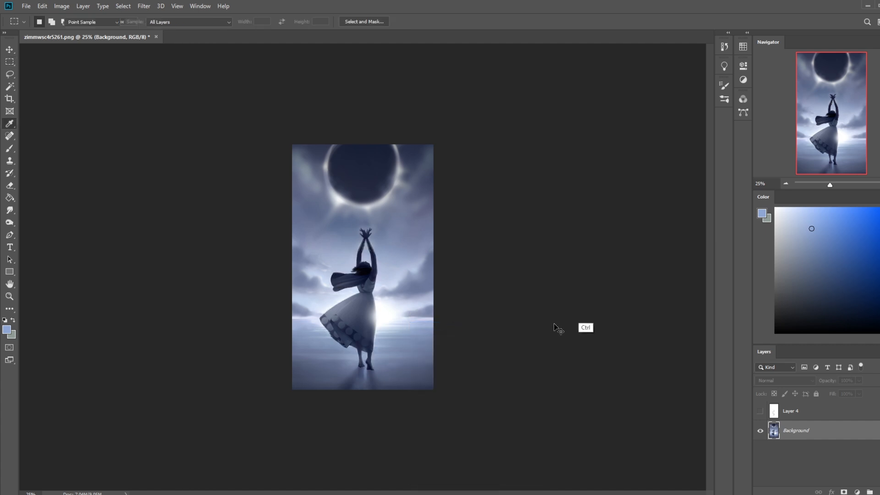
{"action": "mouse_move", "coordinate": [660, 284]}
{"action": "left_mouse_down"}
{"action": "mouse_move", "coordinate": [692, 286]}
{"action": "mouse_move", "coordinate": [661, 284]}
{"action": "mouse_move", "coordinate": [674, 285]}
{"action": "left_mouse_up"}
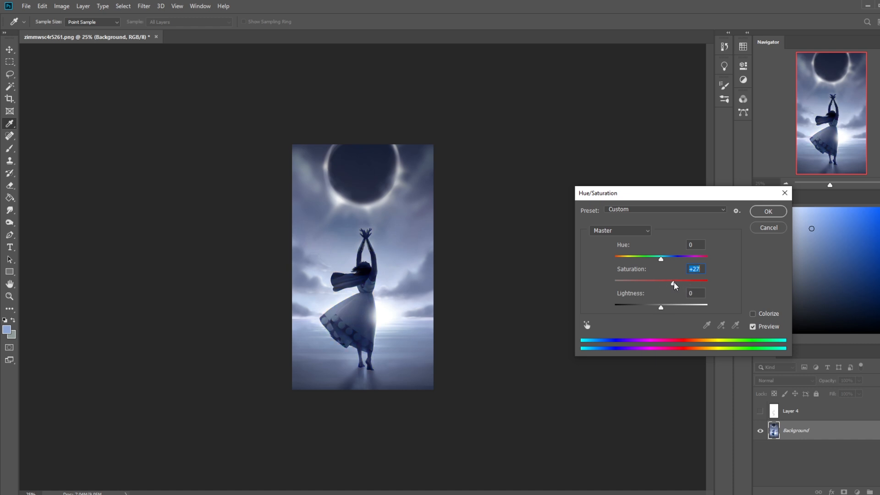
{"action": "left_click", "coordinate": [767, 212]}
{"action": "key", "text": "m"}
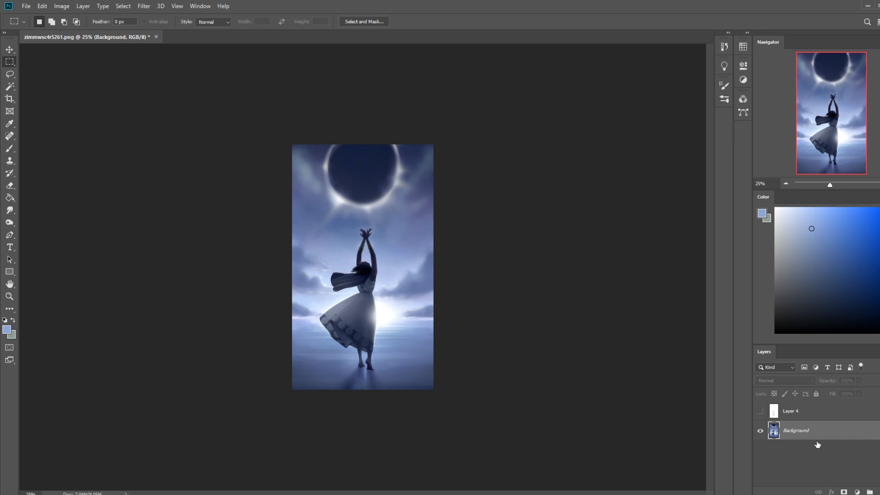
Choose the 80 px Dry-Oil brush, sample dark navy from inside the eclipse and raise the brush opacity to 73%.
{"action": "key", "text": "b"}
{"action": "right_click", "coordinate": [395, 313]}
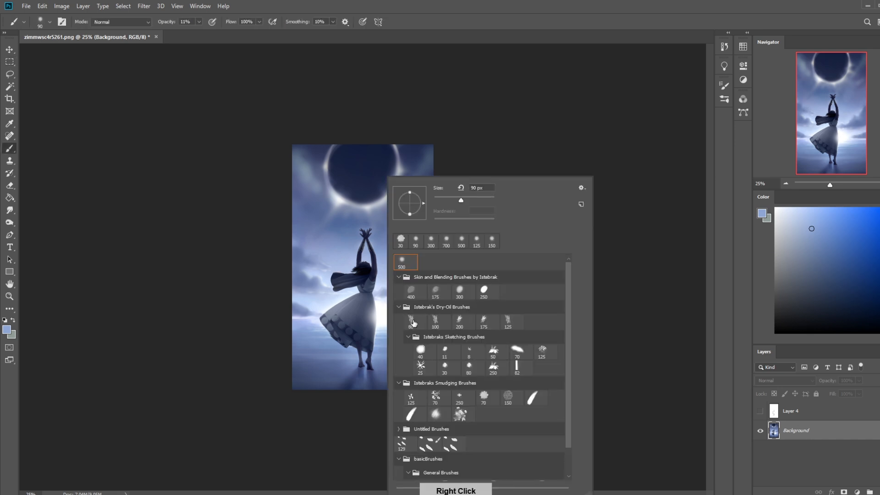
{"action": "key", "text": "Escape"}
{"action": "key", "text": "m"}
{"action": "right_click", "coordinate": [376, 233]}
{"action": "key", "text": "Escape"}
{"action": "key", "text": "b"}
{"action": "left_click", "coordinate": [355, 158], "text": "alt"}
{"action": "left_click", "coordinate": [199, 22]}
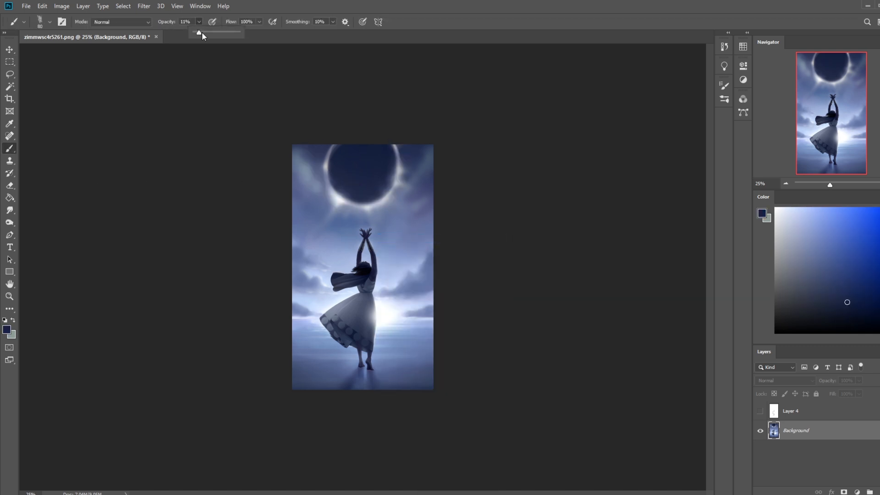
Repaint the eclipse and its upper edges with dark blues sampled from the disc and the neighbouring sky.
{"action": "left_click", "coordinate": [349, 181], "text": "alt"}
{"action": "left_click", "coordinate": [373, 152], "text": "alt"}
{"action": "left_click", "coordinate": [409, 147], "text": "alt"}
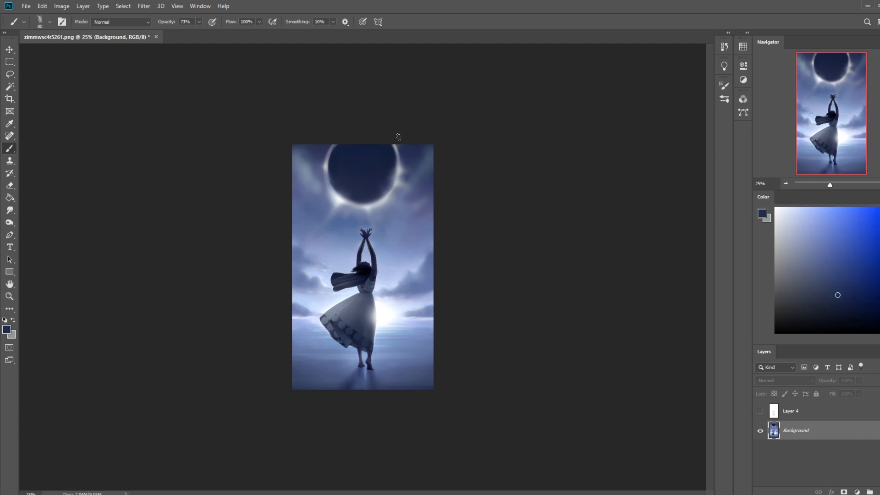
{"action": "left_click", "coordinate": [341, 151], "text": "alt"}
Blur the eclipse's upper edges with the Blur tool at 100% strength, enlarging its brush from 80 px.
{"action": "left_click_drag", "start_coordinate": [9, 209], "coordinate": [44, 206]}
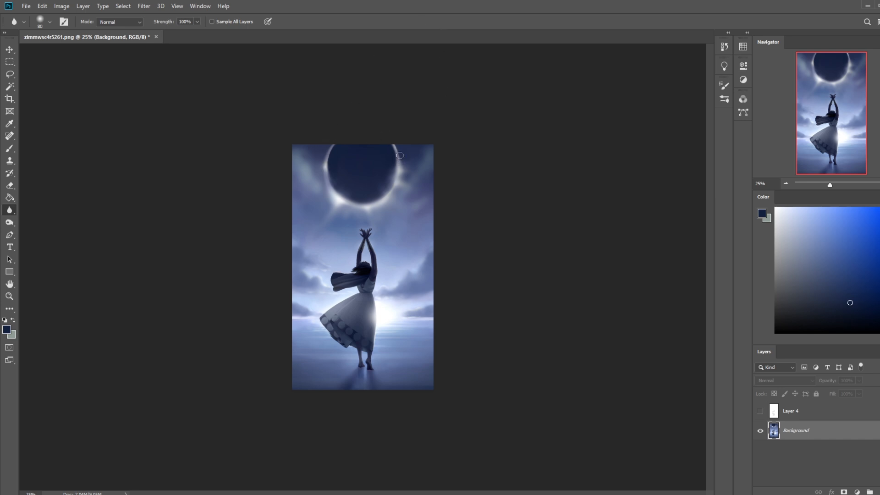
{"action": "key", "text": "bracketright"}
{"action": "key", "text": "bracketright"}
{"action": "key", "text": "bracketright"}
{"action": "key", "text": "bracketright"}
{"action": "key", "text": "bracketright"}
{"action": "key", "text": "bracketright"}
Soften the dark sky on both sides of the eclipse's top with a 250 px soft brush and sampled navy.
{"action": "key", "text": "b"}
{"action": "right_click", "coordinate": [385, 167]}
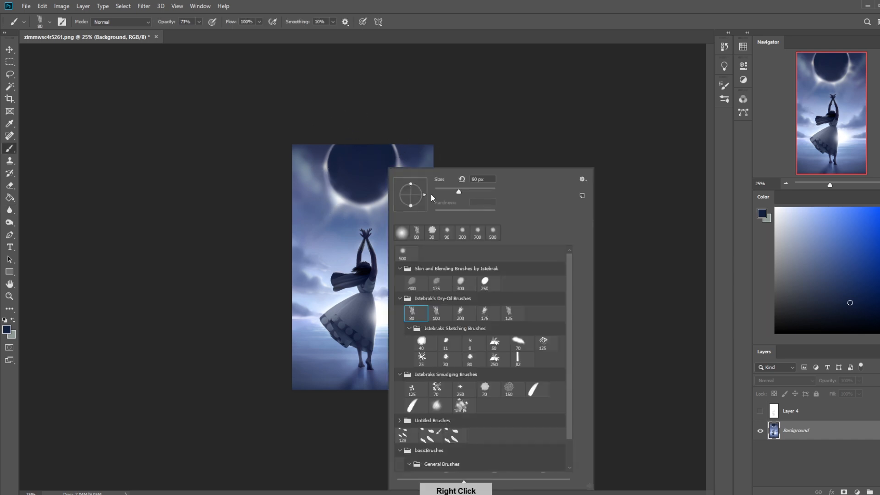
{"action": "double_click", "coordinate": [403, 252]}
{"action": "key", "text": "bracketleft"}
{"action": "key", "text": "bracketleft"}
{"action": "key", "text": "bracketleft"}
{"action": "left_click", "coordinate": [403, 147], "text": "alt"}
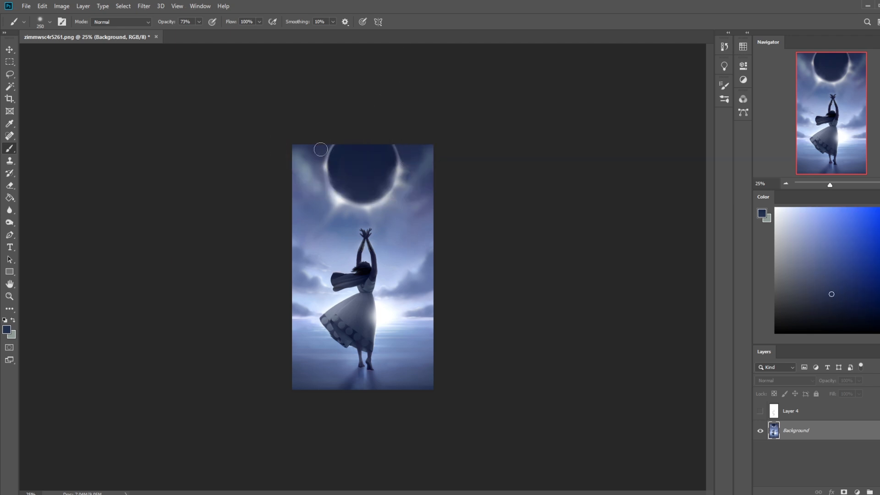
{"action": "left_click", "coordinate": [337, 147], "text": "alt"}
Enlarge the brush to 800 px, add a new layer above the Background and choose a bright pink-magenta.
{"action": "key", "text": "bracketright"}
{"action": "key", "text": "bracketright"}
{"action": "key", "text": "bracketright"}
{"action": "key", "text": "bracketright"}
{"action": "key", "text": "bracketright"}
{"action": "key", "text": "bracketright"}
{"action": "key", "text": "bracketright"}
{"action": "key", "text": "bracketright"}
{"action": "key", "text": "bracketright"}
{"action": "left_click", "coordinate": [879, 492]}
{"action": "left_click", "coordinate": [879, 240]}
{"action": "left_click_drag", "start_coordinate": [879, 240], "coordinate": [834, 195]}
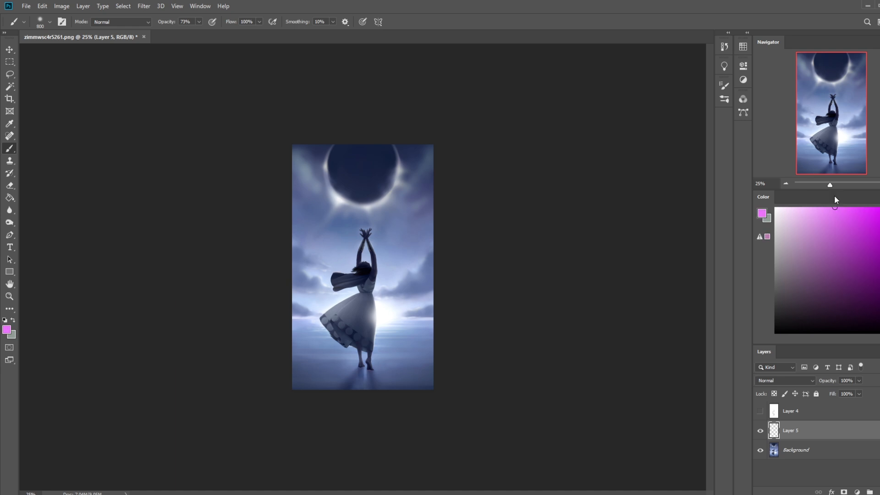
Set the new layer's blend mode to Color and try a magenta tint with a 400 px brush, undoing it.
{"action": "key", "text": "bracketleft"}
{"action": "key", "text": "bracketleft"}
{"action": "key", "text": "bracketleft"}
{"action": "key", "text": "bracketleft"}
{"action": "key", "text": "bracketleft"}
{"action": "key", "text": "bracketleft"}
{"action": "left_click", "coordinate": [773, 382]}
{"action": "left_click", "coordinate": [764, 483]}
{"action": "key", "text": "ctrl+z"}
Try a bright purple tint beside the woman's feet, undo it and shrink the brush.
{"action": "left_click", "coordinate": [879, 238]}
{"action": "left_click_drag", "start_coordinate": [369, 369], "coordinate": [363, 367]}
{"action": "key", "text": "ctrl+z"}
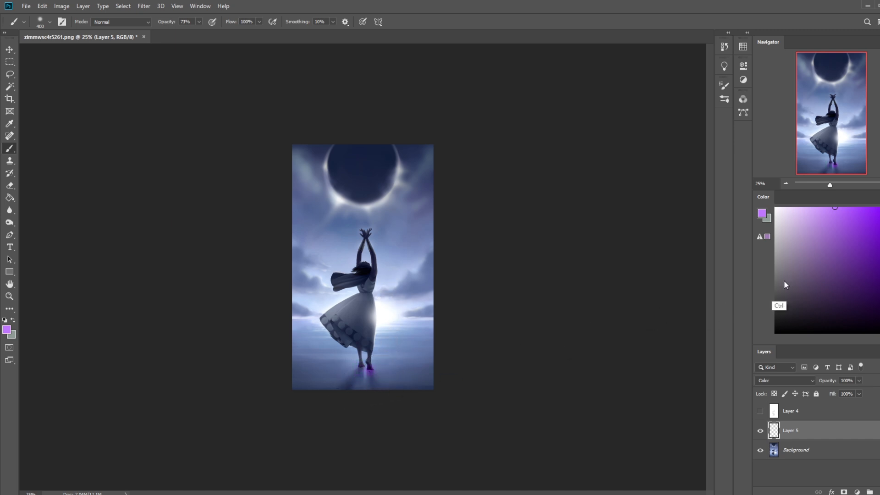
{"action": "key", "text": "ctrl+z"}
{"action": "key", "text": "bracketleft"}
{"action": "key", "text": "bracketleft"}
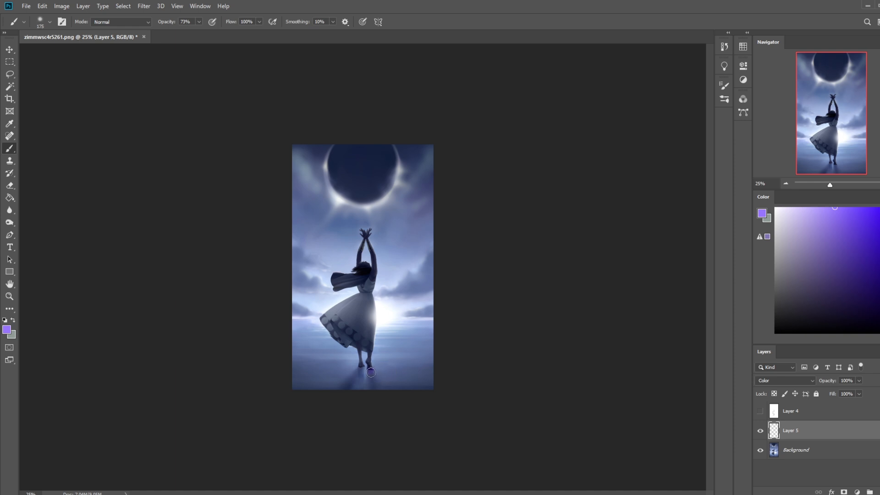
Enlarge the brush and tint the reflection around the woman's feet blue-violet.
{"action": "key", "text": "bracketright"}
{"action": "key", "text": "bracketright"}
{"action": "key", "text": "bracketright"}
{"action": "key", "text": "bracketright"}
{"action": "key", "text": "bracketright"}
{"action": "key", "text": "bracketright"}
{"action": "left_click", "coordinate": [358, 369]}
Tint the dark spots along the dress hem with dark purple using a 100 px brush.
{"action": "key", "text": "bracketleft"}
{"action": "key", "text": "bracketleft"}
{"action": "key", "text": "bracketleft"}
{"action": "key", "text": "bracketleft"}
{"action": "key", "text": "bracketleft"}
{"action": "mouse_move", "coordinate": [879, 243]}
{"action": "left_mouse_down"}
{"action": "mouse_move", "coordinate": [832, 262]}
{"action": "mouse_move", "coordinate": [831, 276]}
{"action": "left_mouse_up"}
{"action": "key", "text": "bracketleft"}
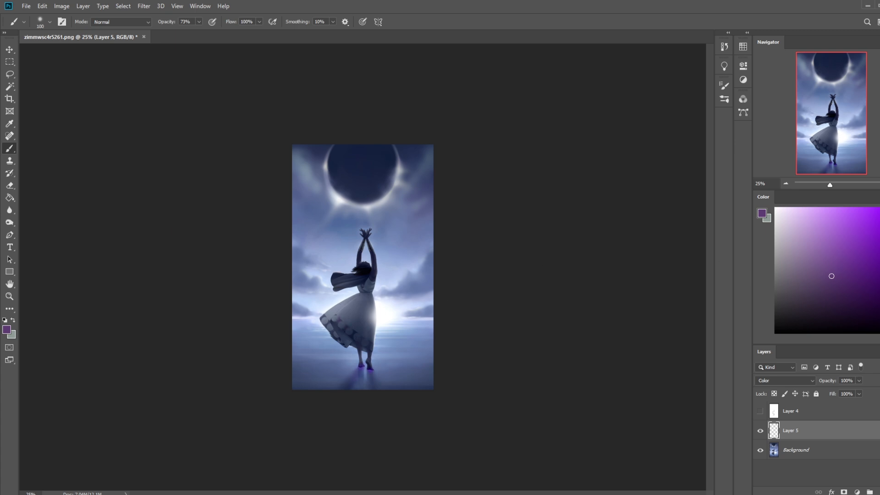
{"action": "left_click_drag", "start_coordinate": [879, 234], "coordinate": [879, 230]}
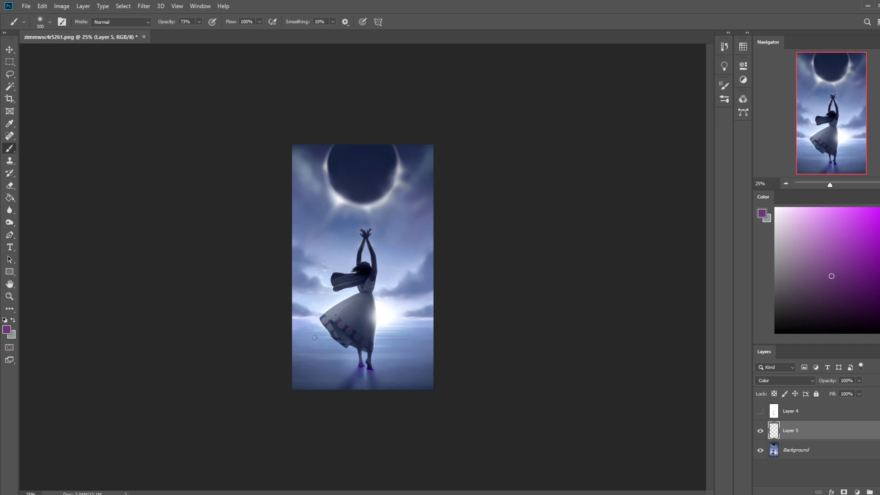
Lasso the tint around the woman's feet and shift it towards blue with Hue/Saturation, raising the saturation to +76.
{"action": "key", "text": "l"}
{"action": "mouse_move", "coordinate": [385, 353]}
{"action": "left_mouse_down"}
{"action": "mouse_move", "coordinate": [366, 401]}
{"action": "mouse_move", "coordinate": [443, 373]}
{"action": "mouse_move", "coordinate": [460, 379]}
{"action": "left_mouse_up"}
{"action": "key", "text": "ctrl+u"}
{"action": "left_click_drag", "start_coordinate": [661, 261], "coordinate": [695, 283]}
{"action": "left_click", "coordinate": [649, 260]}
{"action": "mouse_move", "coordinate": [650, 264]}
{"action": "left_mouse_down"}
{"action": "mouse_move", "coordinate": [627, 264]}
{"action": "mouse_move", "coordinate": [637, 264]}
{"action": "left_mouse_up"}
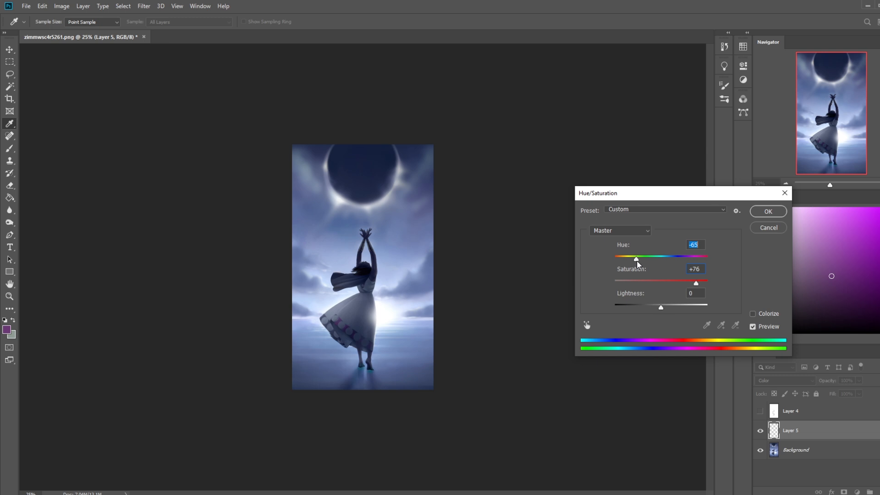
{"action": "key", "text": "Return"}
Try a bright cyan streak across the water beside the woman with a 100 px brush.
{"action": "key", "text": "l"}
{"action": "left_click_drag", "start_coordinate": [861, 245], "coordinate": [847, 202]}
{"action": "key", "text": "b"}
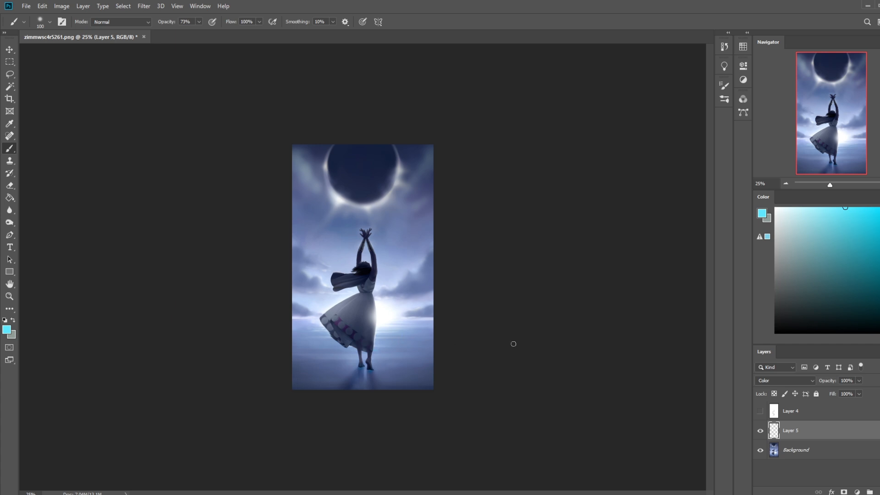
{"action": "right_click", "coordinate": [440, 309]}
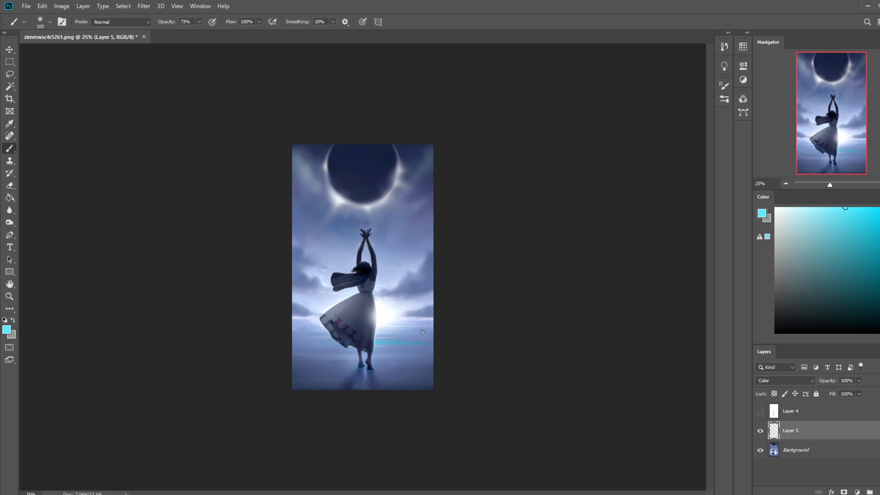
Tint the water faintly cyan with a 700 px brush at 14% opacity.
{"action": "left_click_drag", "start_coordinate": [198, 22], "coordinate": [167, 42]}
{"action": "key", "text": "bracketright"}
{"action": "key", "text": "bracketright"}
{"action": "key", "text": "bracketright"}
{"action": "key", "text": "bracketright"}
{"action": "key", "text": "bracketright"}
{"action": "key", "text": "bracketright"}
{"action": "key", "text": "bracketright"}
{"action": "key", "text": "bracketright"}
{"action": "key", "text": "bracketleft"}
{"action": "key", "text": "bracketleft"}
{"action": "key", "text": "bracketleft"}
{"action": "key", "text": "bracketright"}
{"action": "key", "text": "bracketright"}
{"action": "key", "text": "bracketright"}
{"action": "key", "text": "bracketright"}
{"action": "key", "text": "bracketright"}
Tint the clouds on both sides of the woman light purple with a 500 px brush at 14% opacity.
{"action": "left_click", "coordinate": [879, 236]}
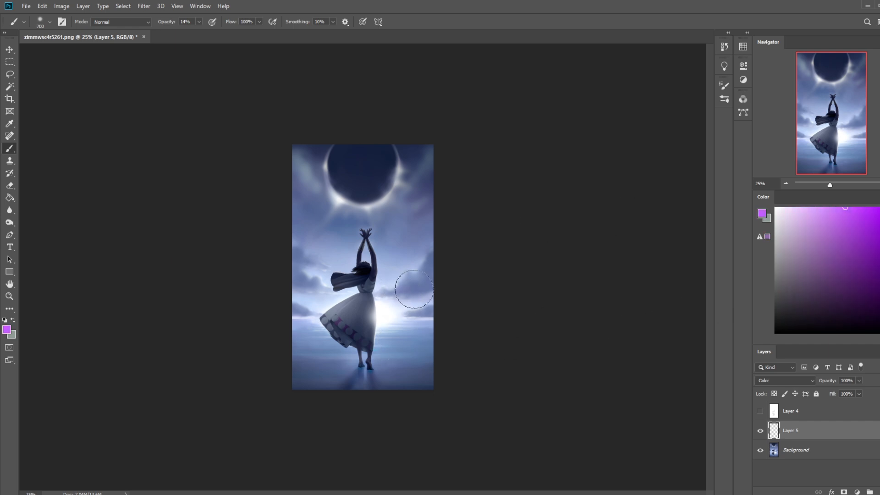
{"action": "key", "text": "bracketleft"}
{"action": "key", "text": "bracketleft"}
{"action": "mouse_move", "coordinate": [310, 274]}
{"action": "left_mouse_down"}
{"action": "mouse_move", "coordinate": [284, 276]}
{"action": "mouse_move", "coordinate": [294, 261]}
{"action": "mouse_move", "coordinate": [283, 241]}
{"action": "left_mouse_up"}
Try a bright cyan tint over the eclipse with an 800 px brush at 14% opacity.
{"action": "left_click_drag", "start_coordinate": [868, 260], "coordinate": [875, 233]}
{"action": "left_click", "coordinate": [879, 268]}
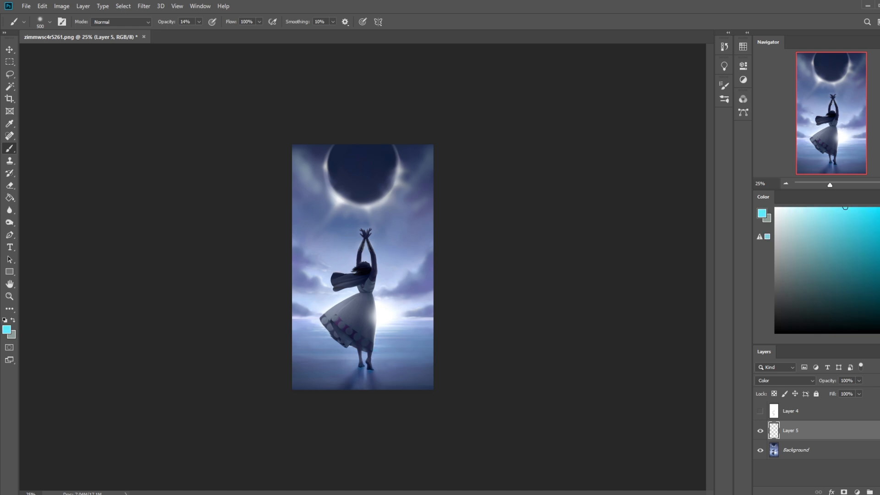
{"action": "key", "text": "]"}
{"action": "key", "text": "]"}
{"action": "key", "text": "]"}
{"action": "mouse_move", "coordinate": [348, 153]}
{"action": "left_mouse_down"}
{"action": "mouse_move", "coordinate": [363, 136]}
{"action": "mouse_move", "coordinate": [339, 169]}
{"action": "mouse_move", "coordinate": [364, 132]}
{"action": "mouse_move", "coordinate": [386, 150]}
{"action": "left_mouse_up"}
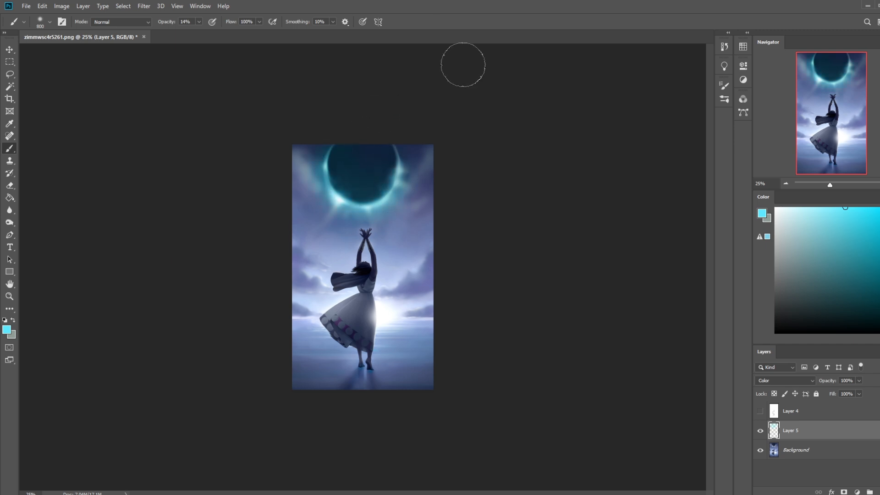
Try a stronger cyan tint on the eclipse and water at 97% brush opacity, and undo all the eclipse and water strokes.
{"action": "left_click", "coordinate": [199, 22]}
{"action": "left_click_drag", "start_coordinate": [197, 32], "coordinate": [235, 33]}
{"action": "mouse_move", "coordinate": [339, 157]}
{"action": "left_mouse_down"}
{"action": "mouse_move", "coordinate": [393, 138]}
{"action": "mouse_move", "coordinate": [388, 163]}
{"action": "left_mouse_up"}
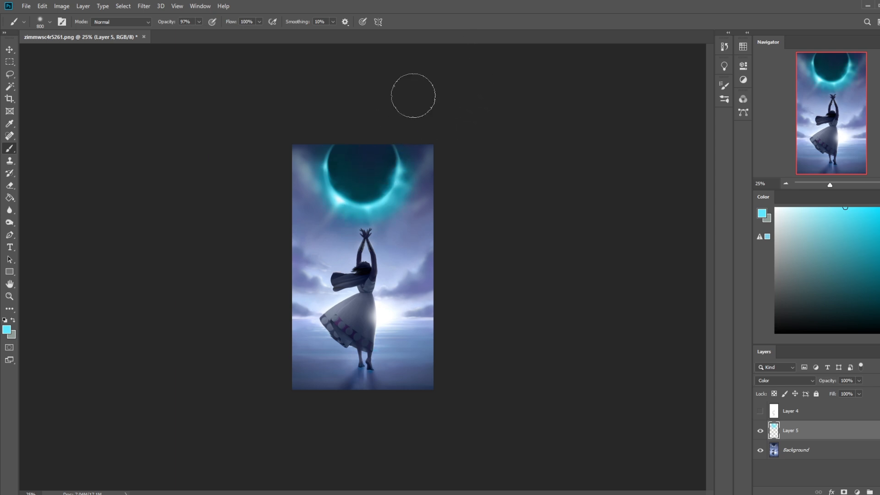
{"action": "left_click_drag", "start_coordinate": [399, 345], "coordinate": [298, 369]}
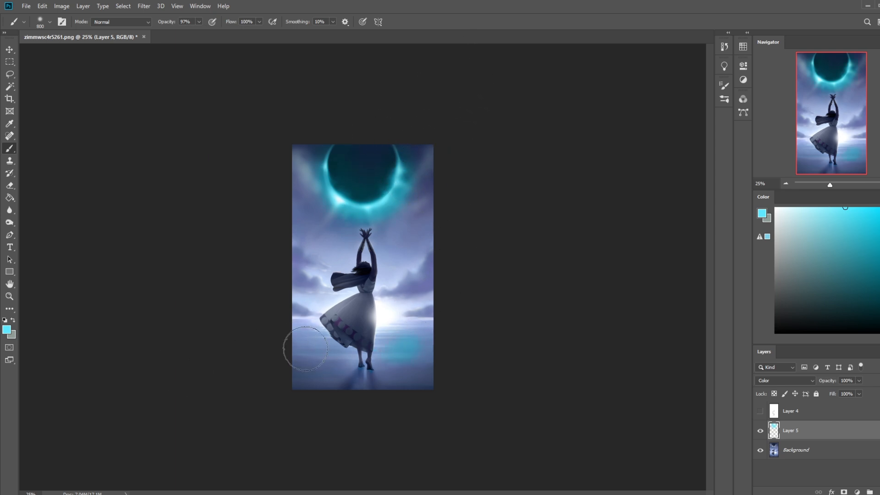
{"action": "key", "text": "ctrl+z"}
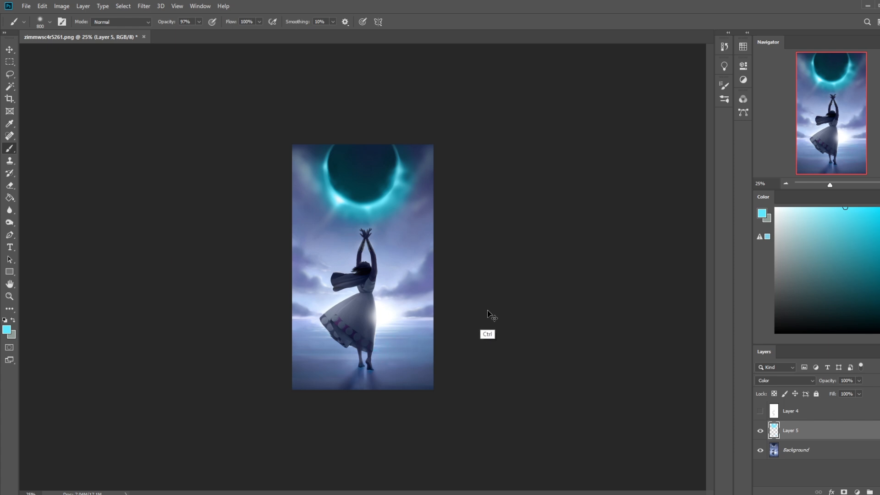
{"action": "key", "text": "ctrl+z"}
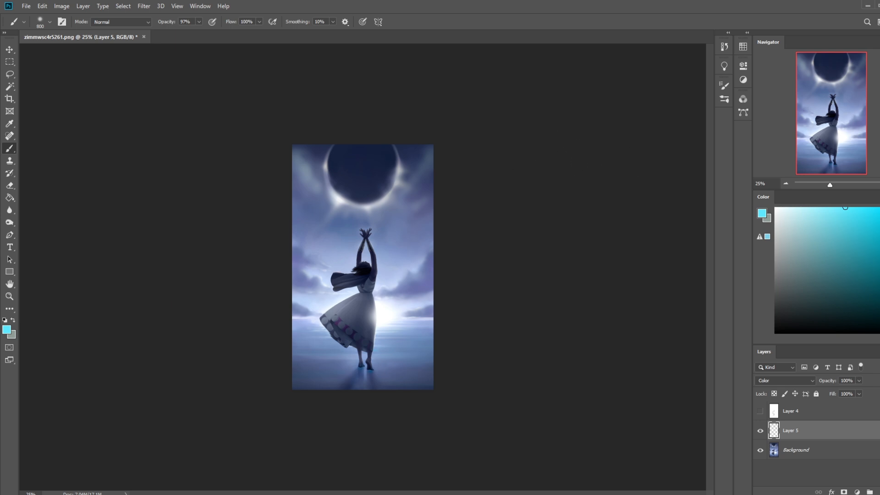
Erase the purple tint from the dress hem with a 400 px eraser.
{"action": "key", "text": "e"}
{"action": "key", "text": "bracketright"}
{"action": "key", "text": "bracketright"}
{"action": "key", "text": "bracketright"}
{"action": "key", "text": "bracketright"}
{"action": "left_click_drag", "start_coordinate": [340, 321], "coordinate": [347, 326]}
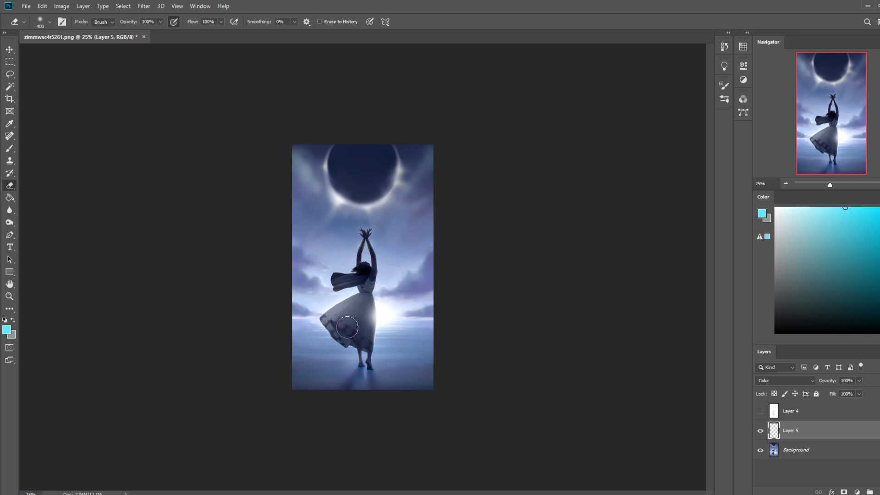
Choose a dark magenta and shrink the brush to 125 px for the dress hem.
{"action": "left_click", "coordinate": [879, 242]}
{"action": "left_click_drag", "start_coordinate": [879, 242], "coordinate": [879, 234]}
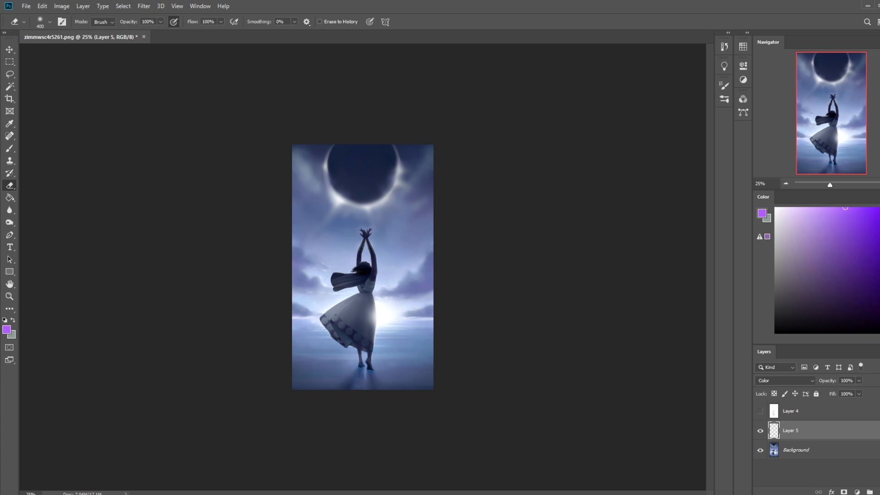
{"action": "left_click_drag", "start_coordinate": [879, 235], "coordinate": [879, 228]}
{"action": "left_click_drag", "start_coordinate": [853, 270], "coordinate": [845, 289]}
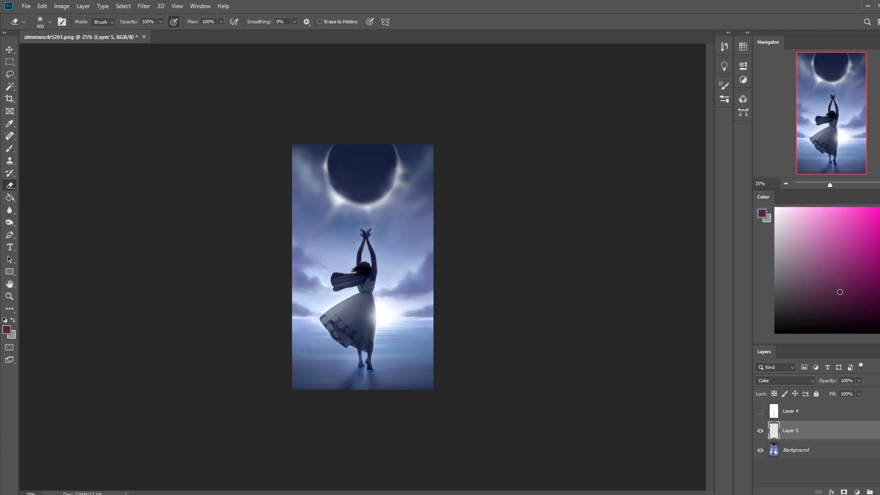
{"action": "key", "text": "b"}
{"action": "key", "text": "bracketleft"}
{"action": "key", "text": "bracketleft"}
{"action": "key", "text": "bracketleft"}
{"action": "key", "text": "bracketleft"}
{"action": "key", "text": "bracketleft"}
{"action": "key", "text": "bracketleft"}
{"action": "key", "text": "bracketleft"}
{"action": "key", "text": "bracketleft"}
{"action": "key", "text": "bracketleft"}
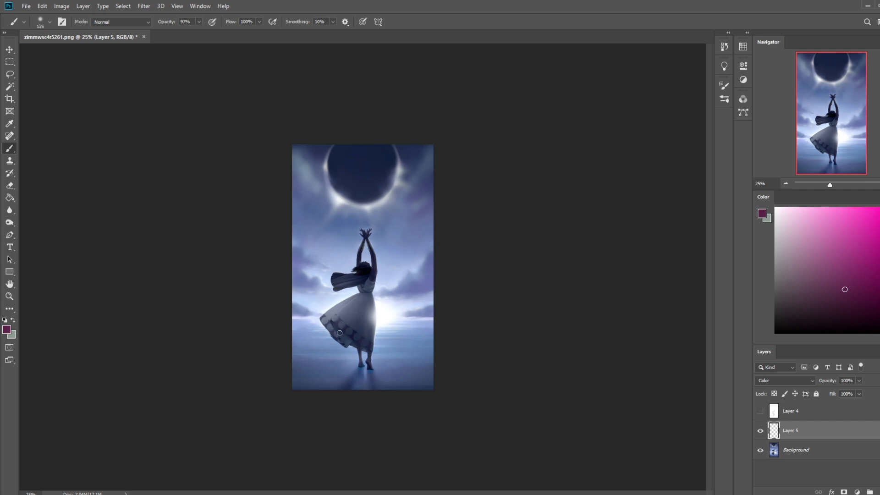
Set the brush mode to Color, try the dark magenta on the hem's spots and erase it.
{"action": "left_click", "coordinate": [132, 21]}
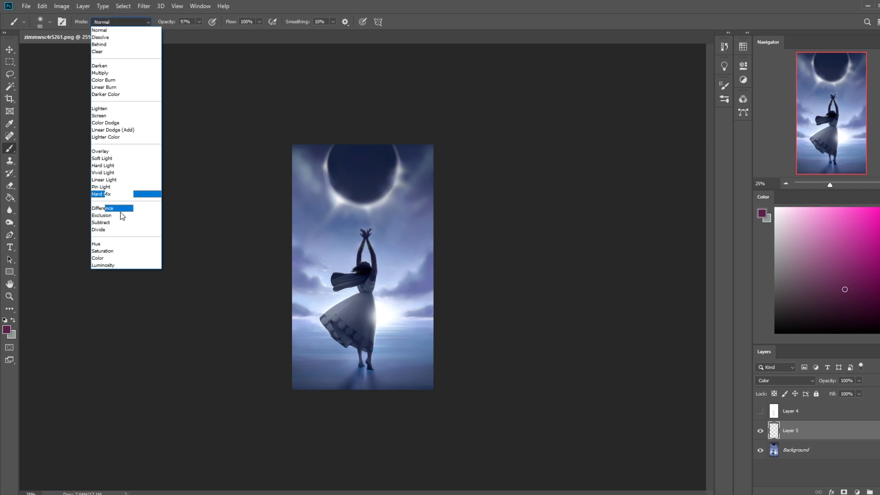
{"action": "left_click", "coordinate": [122, 256]}
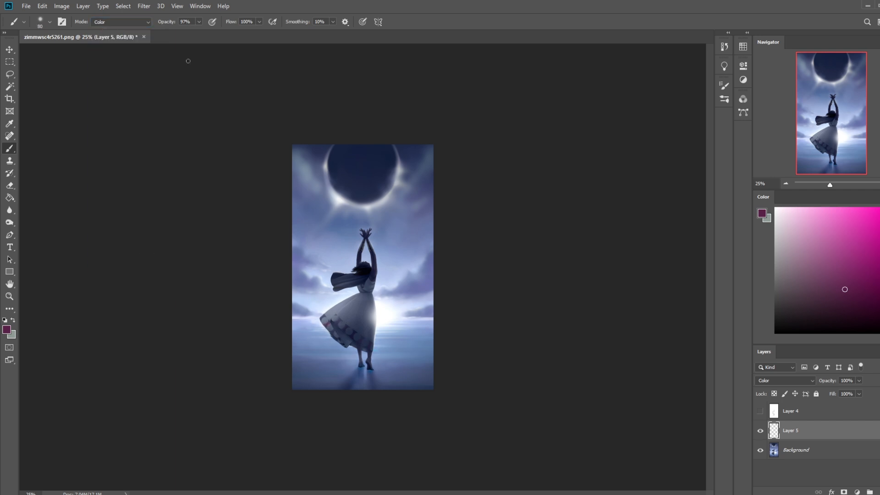
{"action": "left_click", "coordinate": [200, 22]}
{"action": "left_click", "coordinate": [330, 323]}
{"action": "key", "text": "e"}
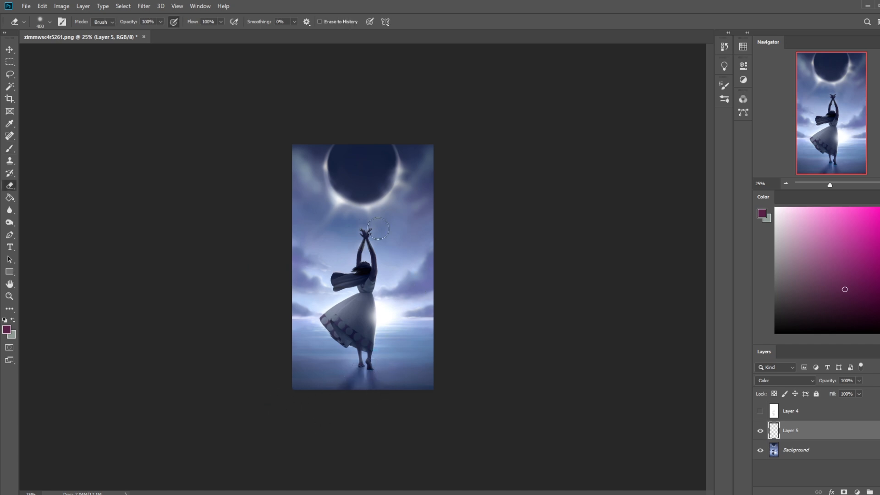
Compare the painting with and without the colour tint layer, and merge that layer down into the Background.
{"action": "left_click", "coordinate": [760, 431]}
{"action": "left_click", "coordinate": [760, 432]}
{"action": "right_click", "coordinate": [812, 439]}
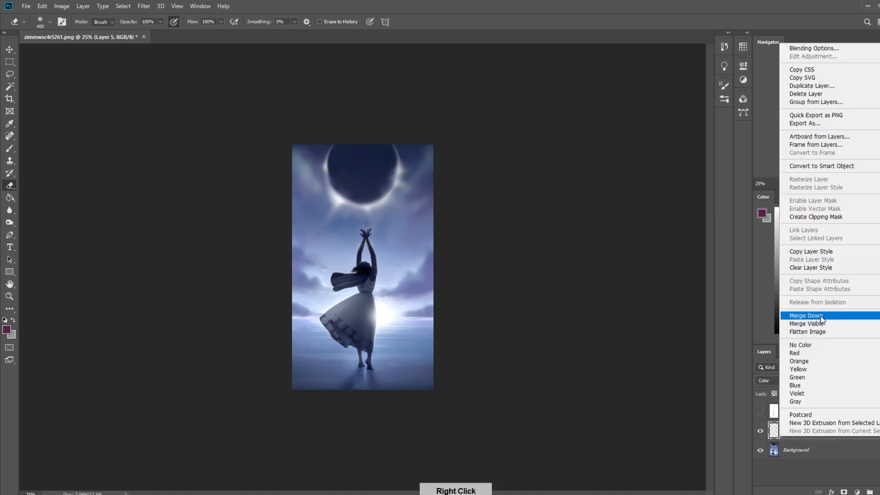
{"action": "left_click", "coordinate": [823, 316]}
Brighten the eclipse's glow with a 500 px Dodge tool on Highlights at 10% exposure.
{"action": "left_click", "coordinate": [10, 222]}
{"action": "left_click", "coordinate": [45, 221]}
{"action": "key", "text": "bracketleft"}
{"action": "key", "text": "bracketleft"}
{"action": "key", "text": "bracketleft"}
{"action": "key", "text": "bracketleft"}
{"action": "key", "text": "bracketleft"}
{"action": "key", "text": "bracketleft"}
{"action": "key", "text": "bracketleft"}
{"action": "key", "text": "bracketleft"}
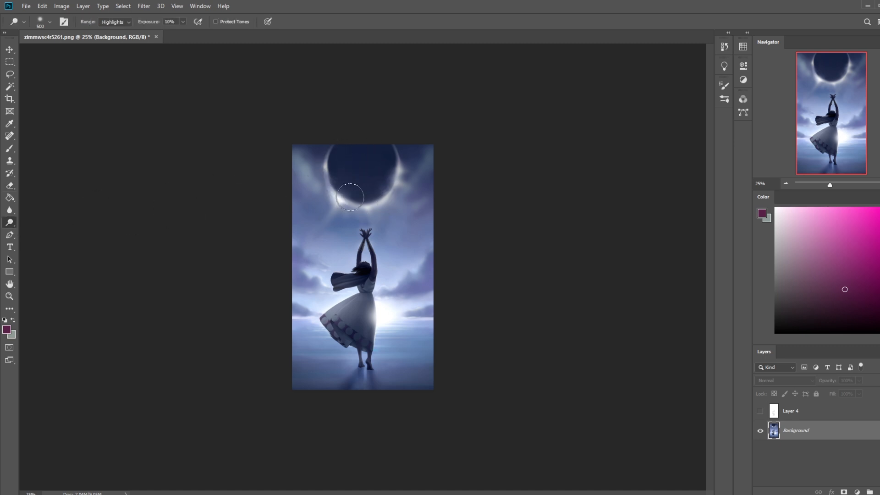
Enlarge the Dodge brush to 800 px and strengthen the painting's brightest highlights around the eclipse.
{"action": "key", "text": "bracketleft"}
{"action": "key", "text": "bracketleft"}
{"action": "key", "text": "ctrl+minus"}
{"action": "key", "text": "ctrl+minus"}
{"action": "key", "text": "ctrl+minus"}
{"action": "key", "text": "bracketright"}
{"action": "key", "text": "bracketright"}
{"action": "key", "text": "bracketright"}
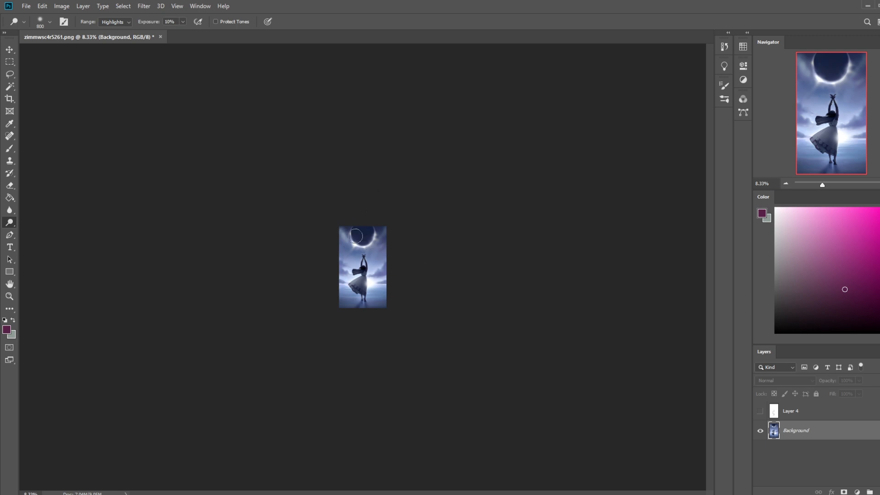
Lasso the woman and lower scene, copy them to a new layer, nudge it slightly right and switch to the 400 px eraser.
{"action": "key", "text": "ctrl+plus"}
{"action": "key", "text": "ctrl+plus"}
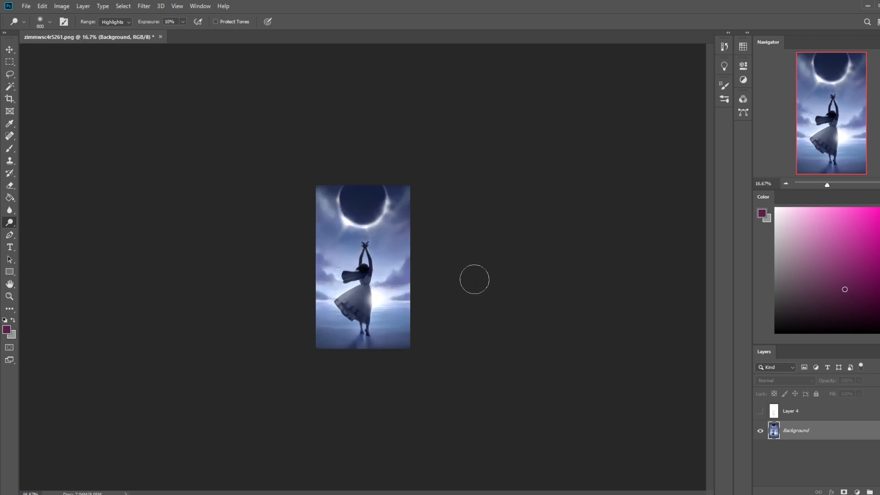
{"action": "key", "text": "l"}
{"action": "mouse_move", "coordinate": [409, 239]}
{"action": "left_mouse_down"}
{"action": "mouse_move", "coordinate": [292, 238]}
{"action": "mouse_move", "coordinate": [463, 304]}
{"action": "left_mouse_up"}
{"action": "key", "text": "ctrl+j"}
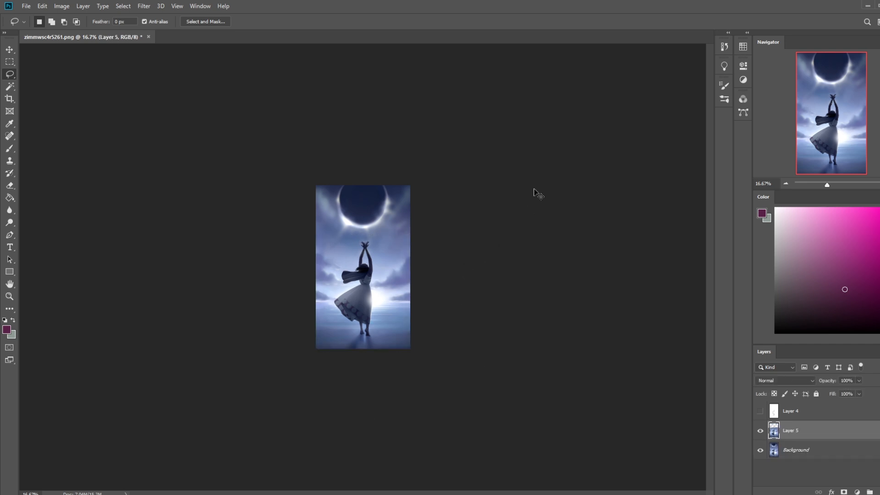
{"action": "key", "text": "v"}
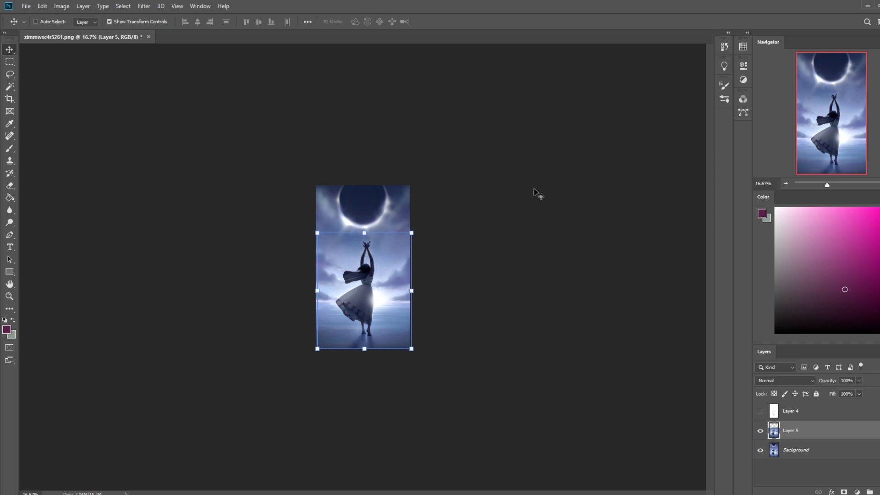
{"action": "key", "text": "e"}
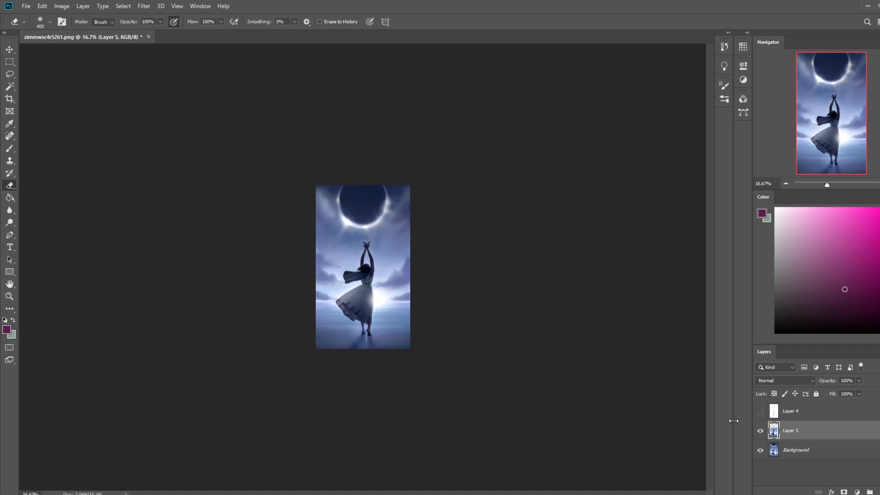
Toggle the visibility of Layer 5 to compare the shifted figure with the original.
{"action": "left_click", "coordinate": [760, 431]}
{"action": "left_click", "coordinate": [760, 432]}
{"action": "left_click", "coordinate": [760, 431]}
{"action": "left_click", "coordinate": [761, 433]}
{"action": "left_click", "coordinate": [760, 434]}
{"action": "left_click", "coordinate": [761, 434]}
Switch to the browser's plein air forest image results and preview the snowy forest, woodland oil and tree sunspots paintings.
{"action": "left_click_drag", "start_coordinate": [879, 23], "coordinate": [217, 39]}
{"action": "double_click", "coordinate": [216, 40]}
{"action": "left_click", "coordinate": [236, 307]}
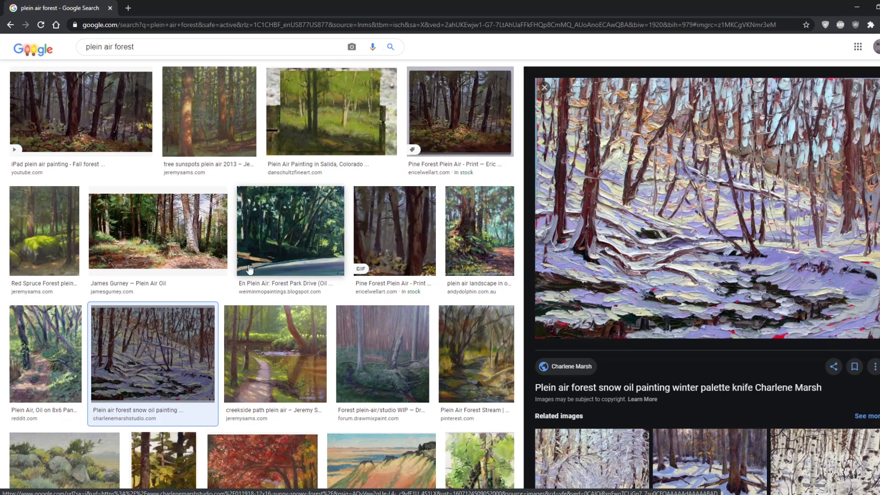
{"action": "left_click", "coordinate": [135, 236]}
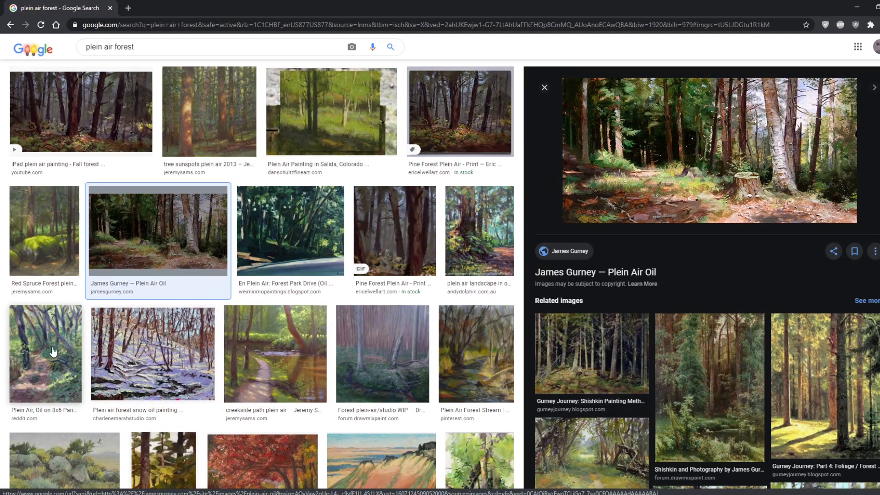
{"action": "left_click", "coordinate": [232, 139]}
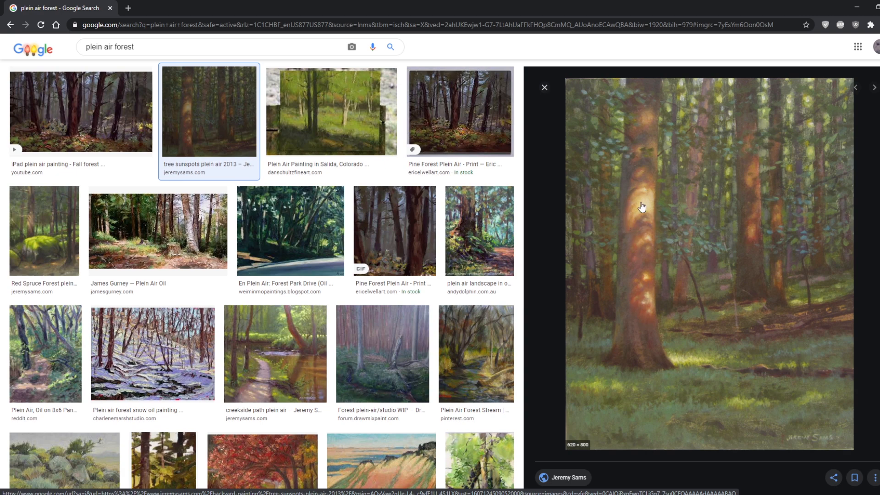
Browse further down the plein air forest results and preview the Forest Glade, Cedar Mountain painting.
{"action": "scroll", "coordinate": [634, 369], "scroll_direction": "down", "scroll_amount": 6}
{"action": "scroll", "coordinate": [354, 238], "scroll_direction": "down", "scroll_amount": 4}
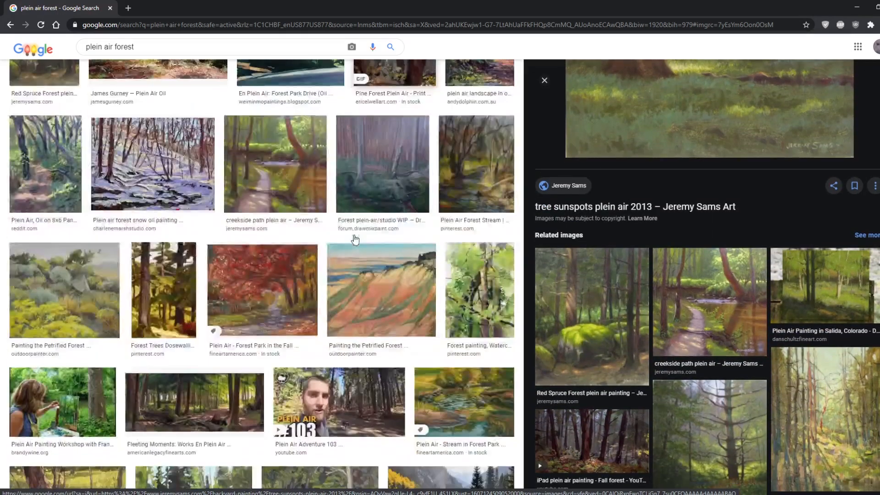
{"action": "scroll", "coordinate": [355, 238], "scroll_direction": "down", "scroll_amount": 8}
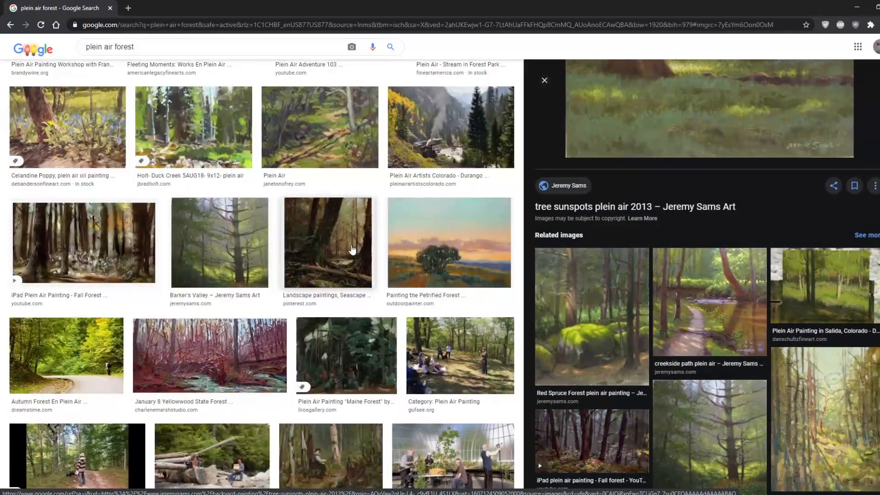
{"action": "scroll", "coordinate": [352, 249], "scroll_direction": "down", "scroll_amount": 5}
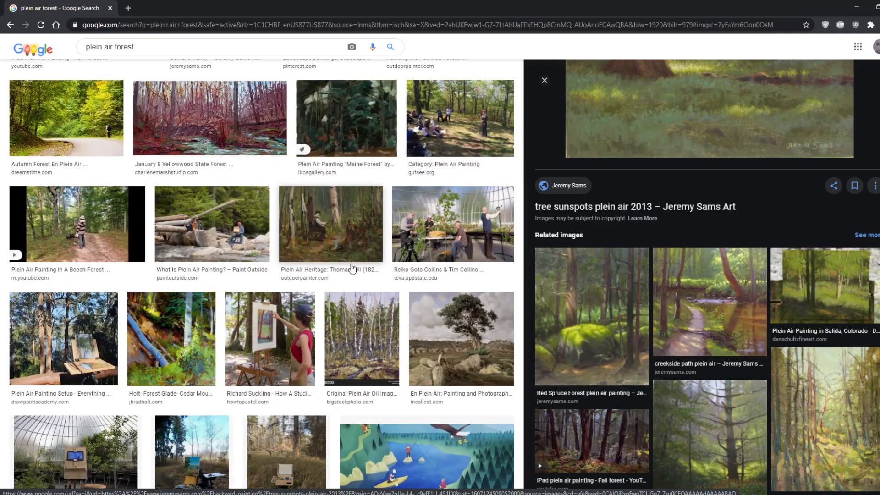
{"action": "left_click", "coordinate": [172, 339]}
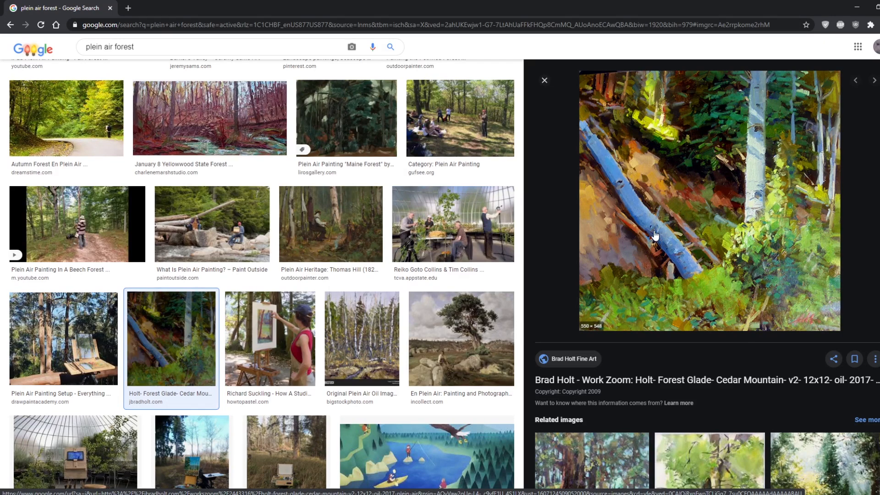
Minimize the browser to return to Photoshop and flatten the painting into a single background layer.
{"action": "left_click", "coordinate": [877, 7]}
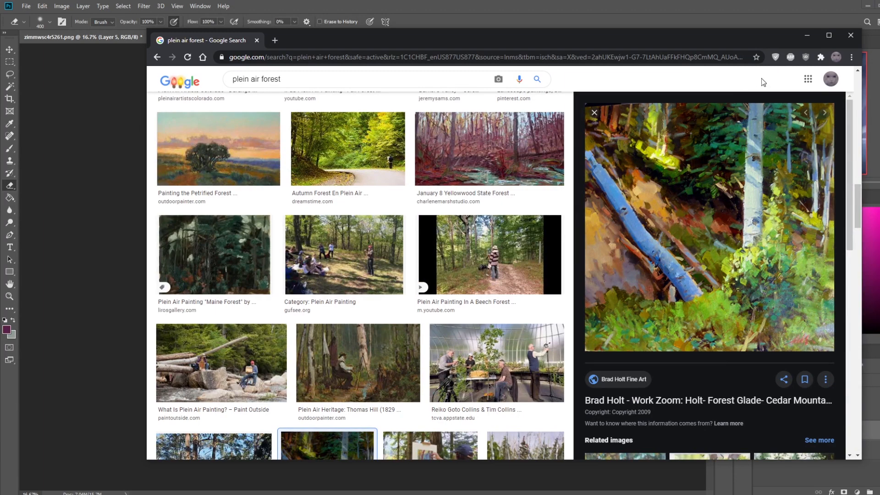
{"action": "left_click", "coordinate": [806, 36]}
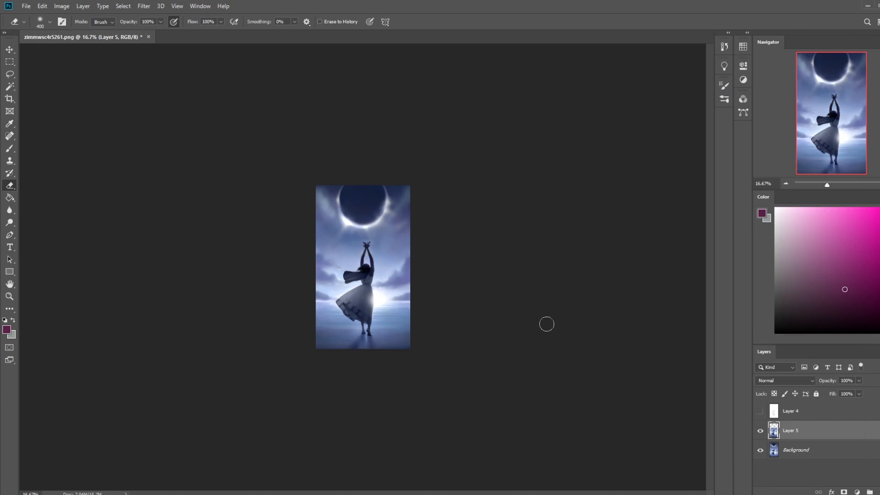
{"action": "right_click", "coordinate": [802, 438]}
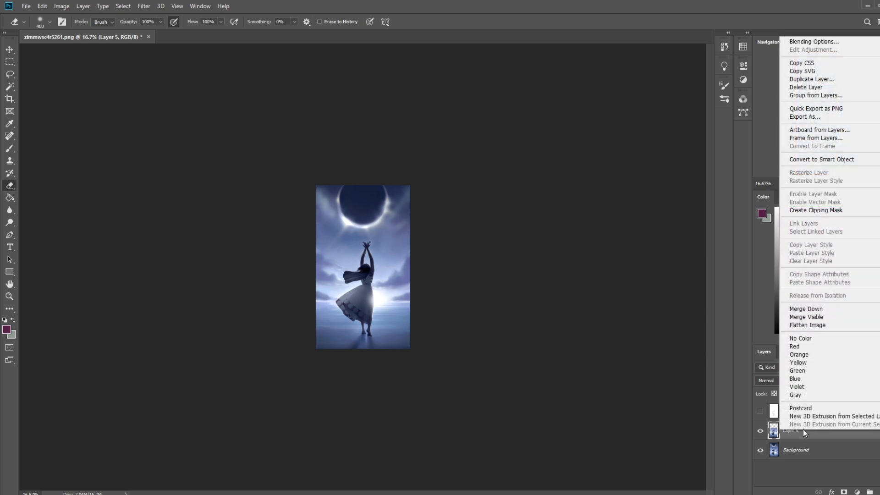
{"action": "left_click", "coordinate": [792, 324]}
{"action": "left_click", "coordinate": [401, 191]}
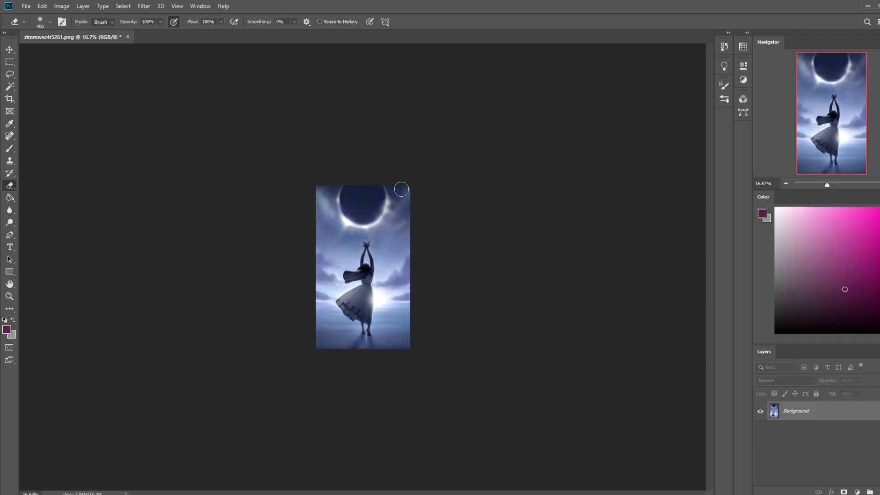
Select the whole canvas and add a new empty layer above the background for painting.
{"action": "key", "text": "ctrl+plus"}
{"action": "key", "text": "ctrl+plus"}
{"action": "key", "text": "ctrl+a"}
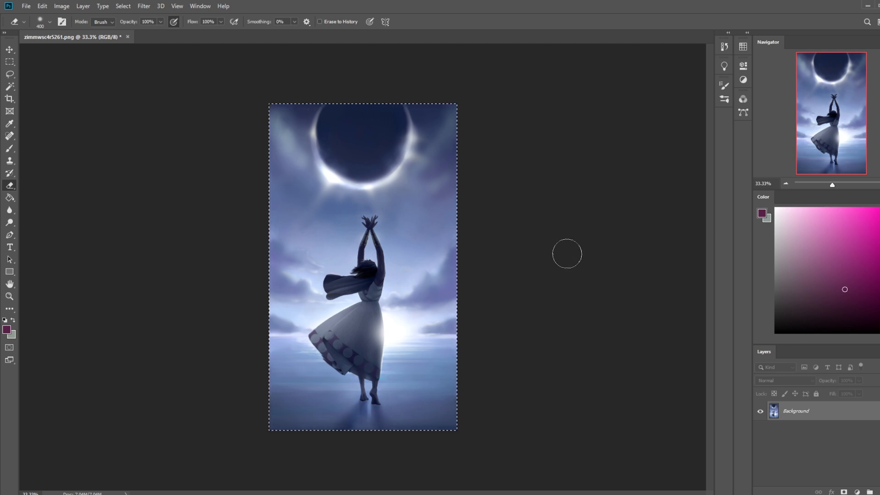
{"action": "left_click", "coordinate": [870, 491]}
{"action": "key", "text": "b"}
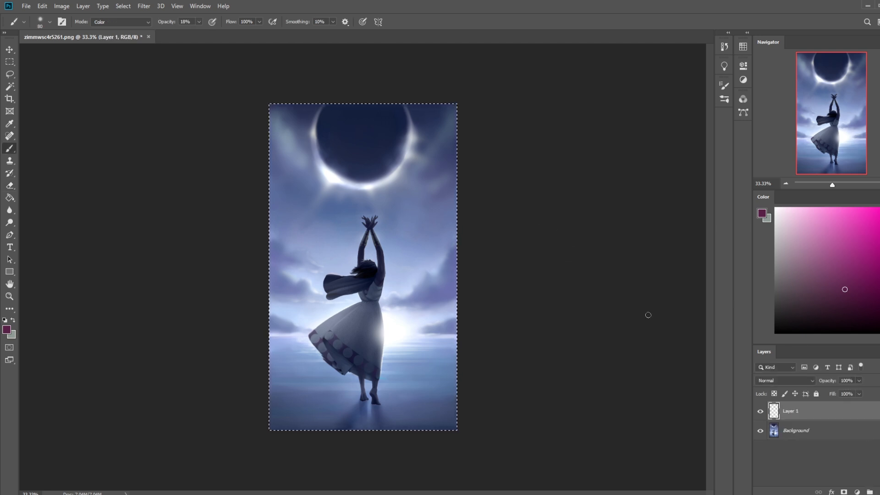
Sample the foot's dark blue and brush a soft shadow on the water beneath the woman's feet at 18% opacity in Color mode.
{"action": "left_click", "coordinate": [375, 395], "text": "alt"}
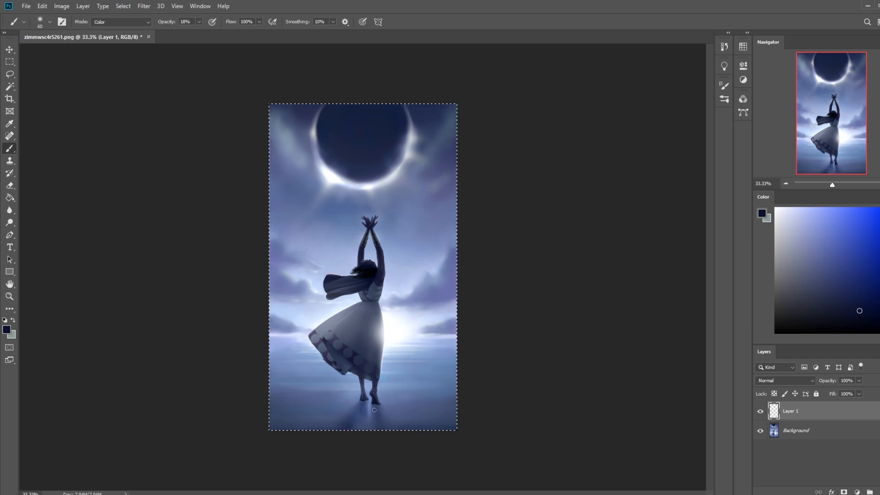
{"action": "key", "text": "bracketright"}
{"action": "key", "text": "bracketright"}
{"action": "key", "text": "bracketright"}
{"action": "key", "text": "bracketright"}
{"action": "key", "text": "bracketright"}
{"action": "key", "text": "bracketright"}
{"action": "left_click_drag", "start_coordinate": [383, 427], "coordinate": [377, 408]}
{"action": "key", "text": "bracketleft"}
{"action": "key", "text": "bracketleft"}
{"action": "key", "text": "bracketleft"}
{"action": "key", "text": "bracketleft"}
{"action": "key", "text": "bracketright"}
{"action": "key", "text": "bracketright"}
{"action": "key", "text": "bracketright"}
{"action": "key", "text": "bracketright"}
{"action": "key", "text": "bracketright"}
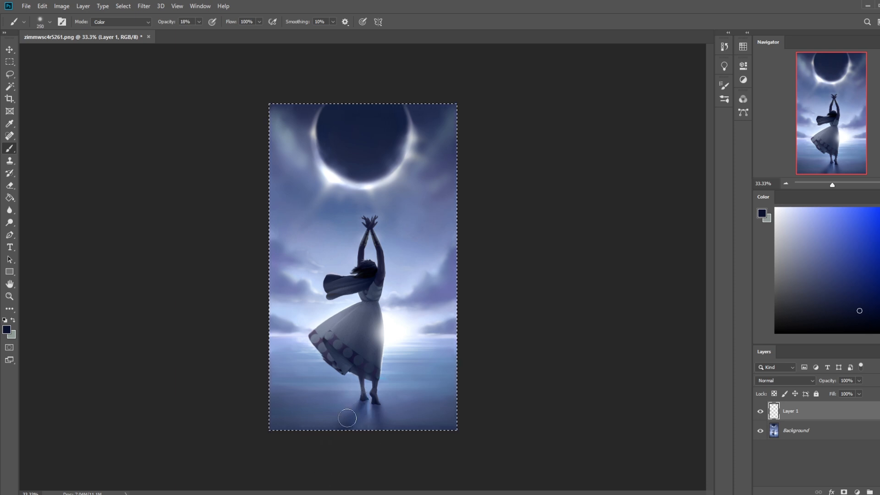
Reduce the brush to 150 px and merge the shadow layer down into the background.
{"action": "key", "text": "ctrl+minus"}
{"action": "key", "text": "ctrl+minus"}
{"action": "key", "text": "bracketleft"}
{"action": "key", "text": "bracketleft"}
{"action": "key", "text": "bracketleft"}
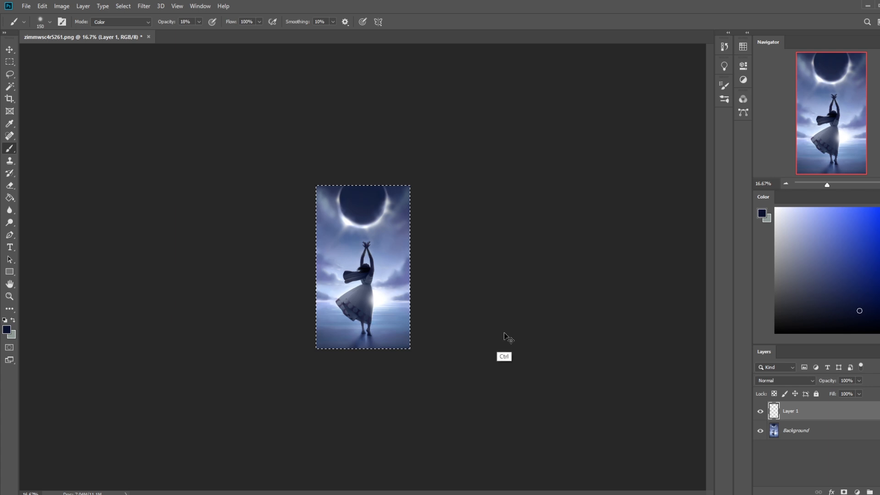
{"action": "right_click", "coordinate": [807, 405]}
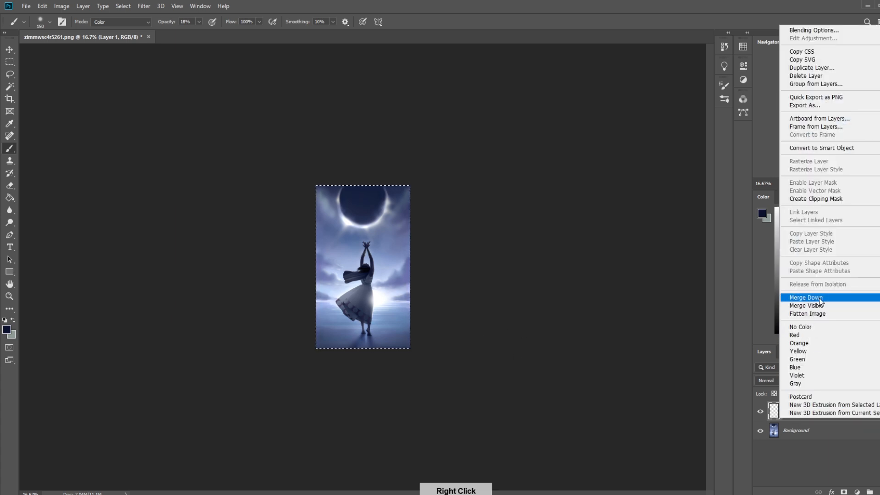
{"action": "left_click", "coordinate": [805, 298]}
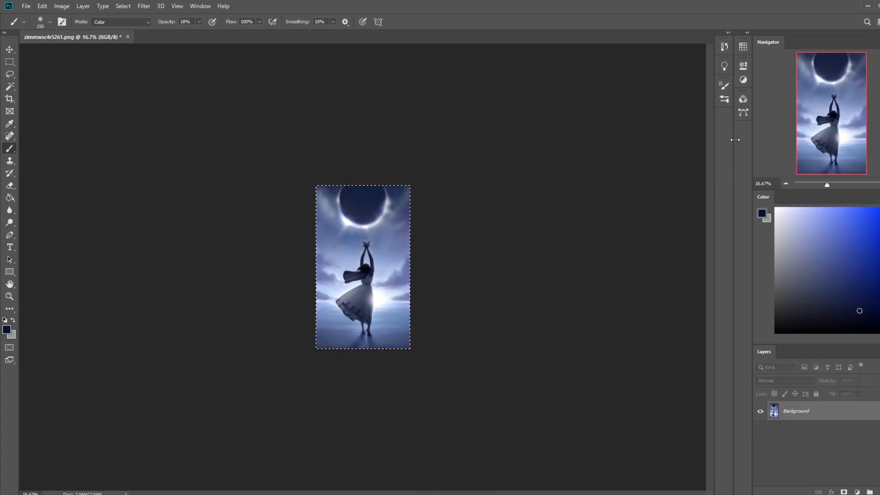
Revert the document to its opening history snapshot and paste the copied finished painting as a layer over the original.
{"action": "left_click", "coordinate": [724, 47]}
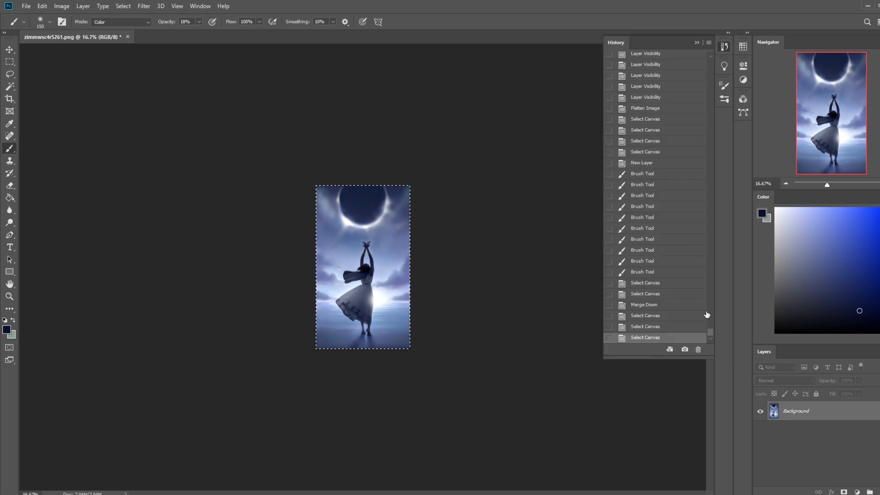
{"action": "left_click_drag", "start_coordinate": [709, 333], "coordinate": [663, 55]}
{"action": "left_click", "coordinate": [664, 58]}
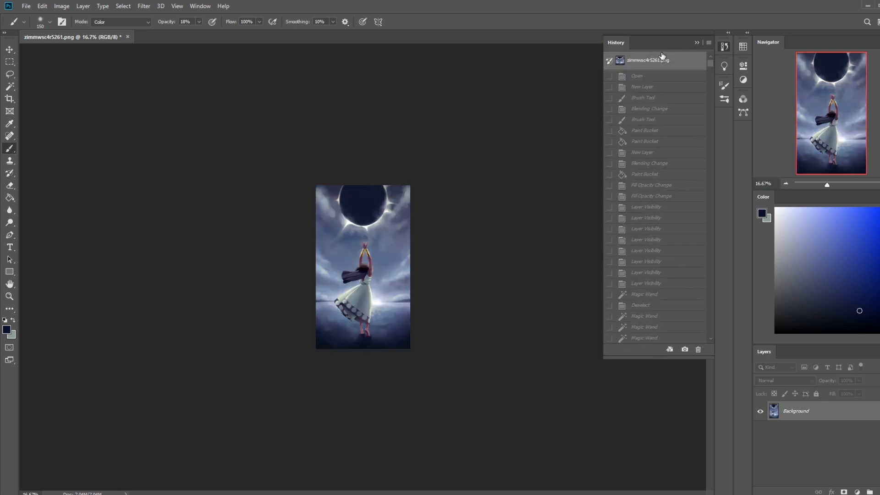
{"action": "key", "text": "ctrl+plus"}
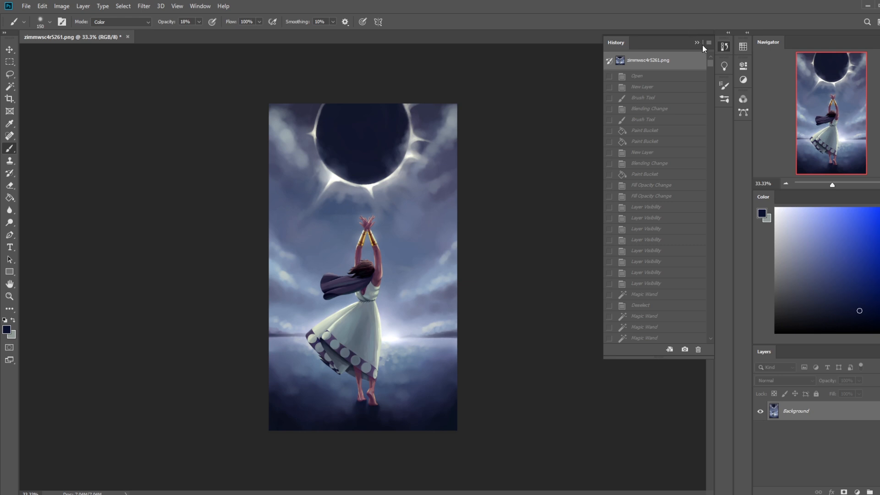
{"action": "left_click", "coordinate": [696, 43]}
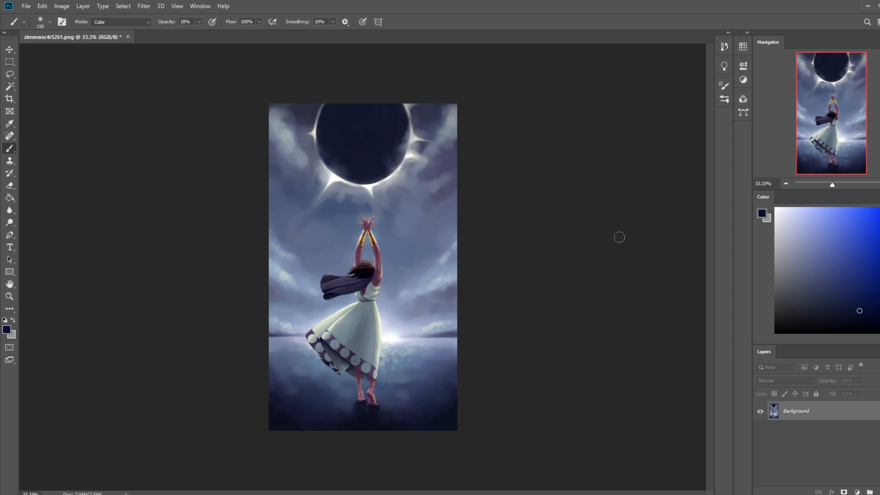
{"action": "key", "text": "ctrl+v"}
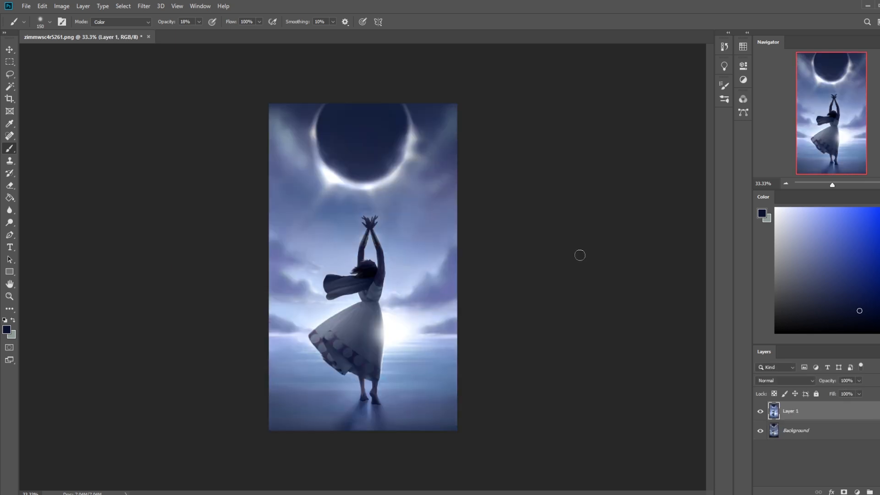
Toggle the visibility of Layer 1 to compare the repainted version with the original artwork.
{"action": "left_click", "coordinate": [760, 412]}
{"action": "left_click", "coordinate": [760, 412]}
{"action": "left_click", "coordinate": [760, 412]}
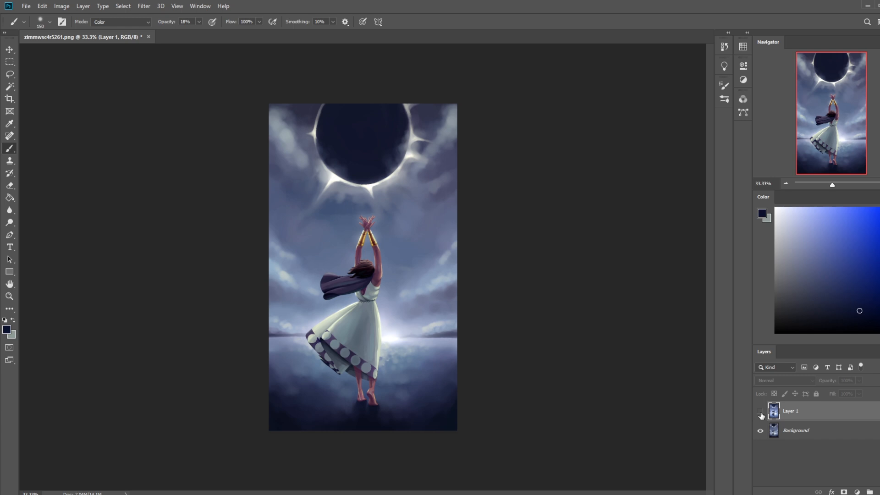
{"action": "left_click", "coordinate": [760, 412]}
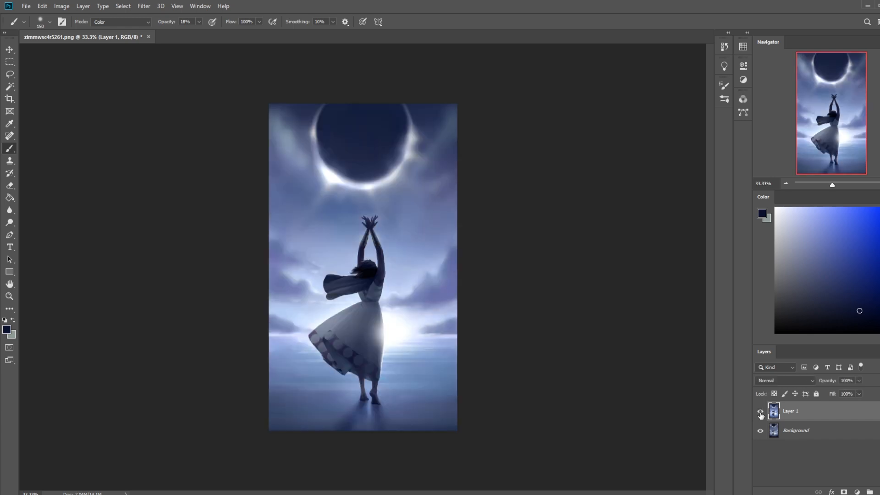
Paint out the dark bump on the left bracelet's inner edge with sampled sky blue, using a small Normal-mode brush at 100% opacity.
{"action": "key", "text": "z"}
{"action": "left_click_drag", "start_coordinate": [349, 222], "coordinate": [373, 224]}
{"action": "right_click", "coordinate": [375, 225]}
{"action": "left_click", "coordinate": [431, 367]}
{"action": "left_click", "coordinate": [359, 252], "text": "alt"}
{"action": "left_click", "coordinate": [120, 22]}
{"action": "left_click", "coordinate": [110, 31]}
{"action": "left_click", "coordinate": [199, 22]}
{"action": "left_click_drag", "start_coordinate": [198, 32], "coordinate": [234, 32]}
{"action": "key", "text": "bracketleft"}
{"action": "key", "text": "bracketleft"}
{"action": "key", "text": "bracketleft"}
{"action": "key", "text": "bracketleft"}
{"action": "key", "text": "bracketleft"}
{"action": "key", "text": "bracketleft"}
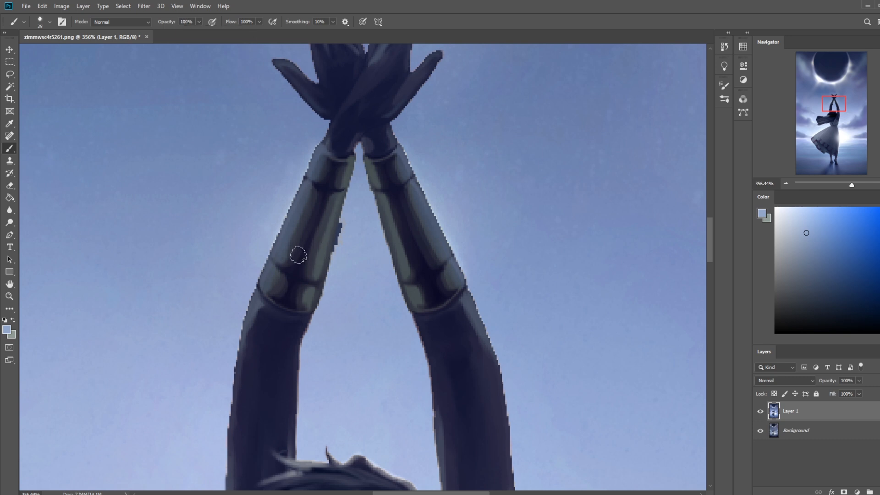
{"action": "left_click_drag", "start_coordinate": [343, 213], "coordinate": [340, 248]}
{"action": "scroll", "coordinate": [339, 275], "scroll_direction": "down", "scroll_amount": 6}
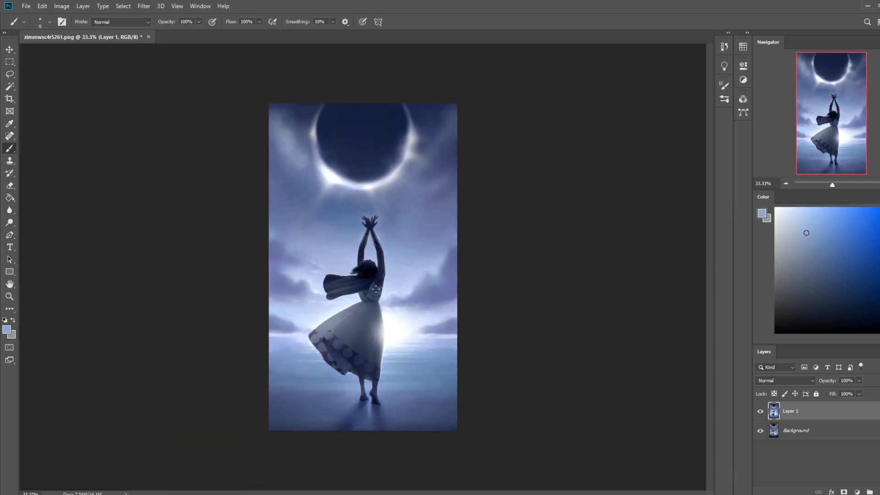
Hide and show Layer 1 repeatedly to check the cleaned-up arm against the original painting.
{"action": "left_click", "coordinate": [760, 412]}
{"action": "left_click", "coordinate": [760, 412]}
{"action": "left_click", "coordinate": [759, 413]}
{"action": "left_click", "coordinate": [760, 412]}
{"action": "left_click", "coordinate": [759, 412]}
{"action": "left_click", "coordinate": [760, 413]}
Sample a dark tone from the woman, choose a soft brush at 400 px, try a cloud stroke beside her waist and undo it.
{"action": "left_click", "coordinate": [380, 272], "text": "alt"}
{"action": "right_click", "coordinate": [364, 271]}
{"action": "left_click", "coordinate": [432, 367]}
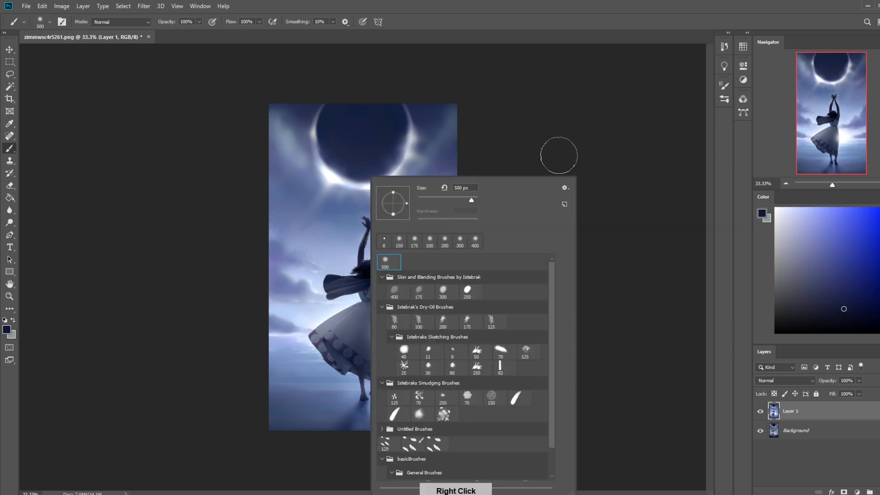
{"action": "key", "text": "Return"}
{"action": "key", "text": "bracketleft"}
{"action": "key", "text": "bracketleft"}
{"action": "key", "text": "bracketleft"}
{"action": "key", "text": "bracketright"}
{"action": "key", "text": "bracketright"}
{"action": "left_click_drag", "start_coordinate": [398, 302], "coordinate": [381, 304]}
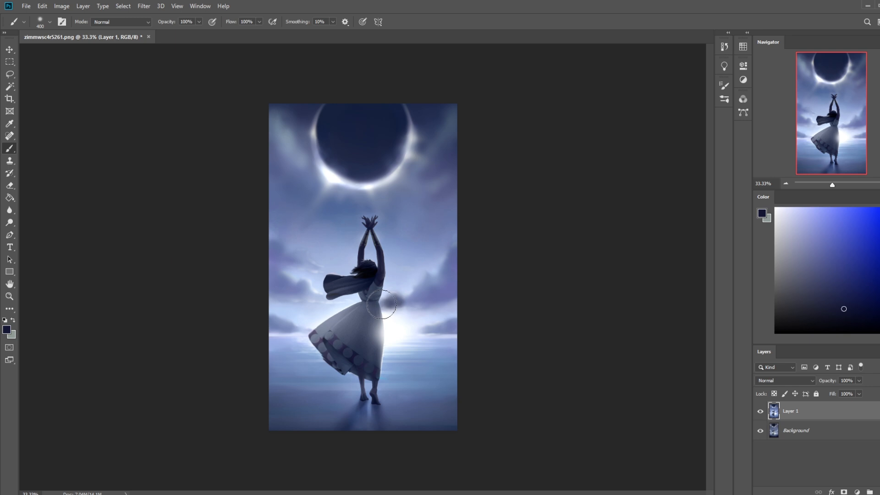
{"action": "key", "text": "ctrl+z"}
Darken the clouds on both sides of the woman with a more saturated deep blue at 33% brush opacity.
{"action": "left_click", "coordinate": [859, 302]}
{"action": "left_click", "coordinate": [867, 300]}
{"action": "left_click", "coordinate": [199, 22]}
{"action": "left_click_drag", "start_coordinate": [202, 32], "coordinate": [169, 32]}
{"action": "left_click", "coordinate": [412, 293]}
{"action": "mouse_move", "coordinate": [406, 300]}
{"action": "left_mouse_down"}
{"action": "mouse_move", "coordinate": [393, 303]}
{"action": "mouse_move", "coordinate": [568, 238]}
{"action": "left_mouse_up"}
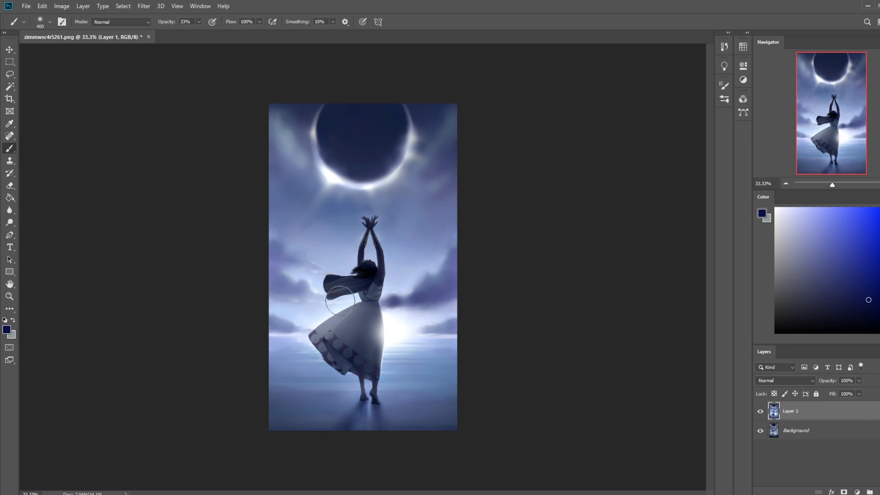
{"action": "mouse_move", "coordinate": [303, 291]}
{"action": "left_mouse_down"}
{"action": "mouse_move", "coordinate": [264, 278]}
{"action": "mouse_move", "coordinate": [265, 254]}
{"action": "mouse_move", "coordinate": [317, 268]}
{"action": "mouse_move", "coordinate": [254, 243]}
{"action": "left_mouse_up"}
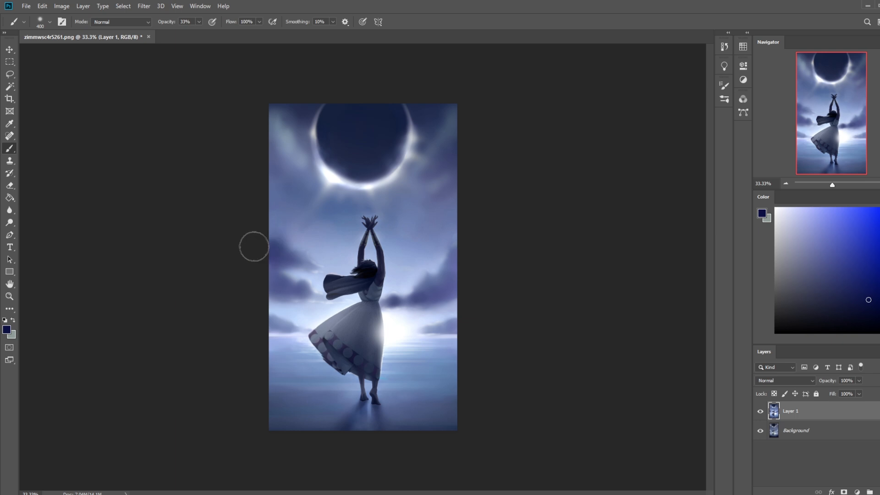
Darken the low cloud along the horizon to the right of the skirt and shrink the brush.
{"action": "mouse_move", "coordinate": [451, 324]}
{"action": "left_mouse_down"}
{"action": "mouse_move", "coordinate": [407, 318]}
{"action": "mouse_move", "coordinate": [432, 286]}
{"action": "mouse_move", "coordinate": [444, 328]}
{"action": "mouse_move", "coordinate": [393, 332]}
{"action": "left_mouse_up"}
{"action": "key", "text": "bracketleft"}
{"action": "key", "text": "bracketleft"}
{"action": "key", "text": "bracketleft"}
{"action": "key", "text": "bracketleft"}
{"action": "key", "text": "bracketleft"}
{"action": "key", "text": "bracketleft"}
{"action": "key", "text": "bracketleft"}
{"action": "key", "text": "bracketleft"}
{"action": "key", "text": "bracketleft"}
{"action": "key", "text": "bracketleft"}
{"action": "key", "text": "bracketright"}
View the whole painting small and switch Layer 1 off and on to compare it with the original.
{"action": "key", "text": "ctrl+minus"}
{"action": "key", "text": "ctrl+minus"}
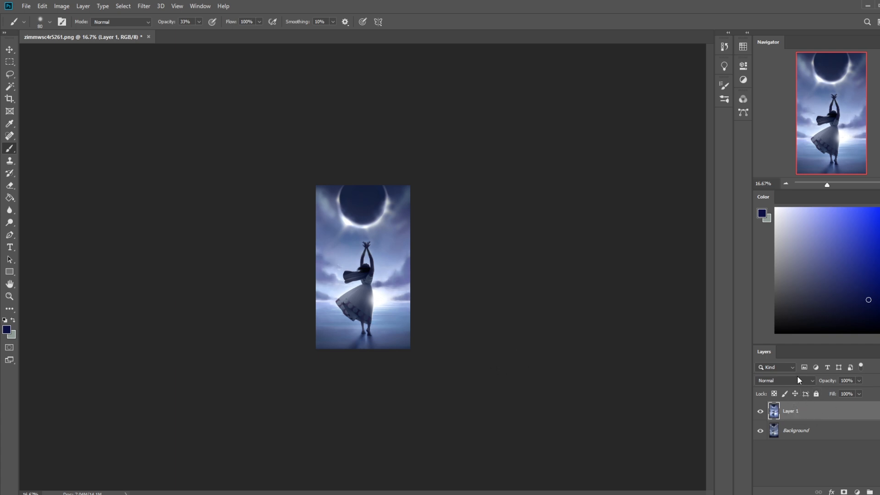
{"action": "key", "text": "ctrl+comma"}
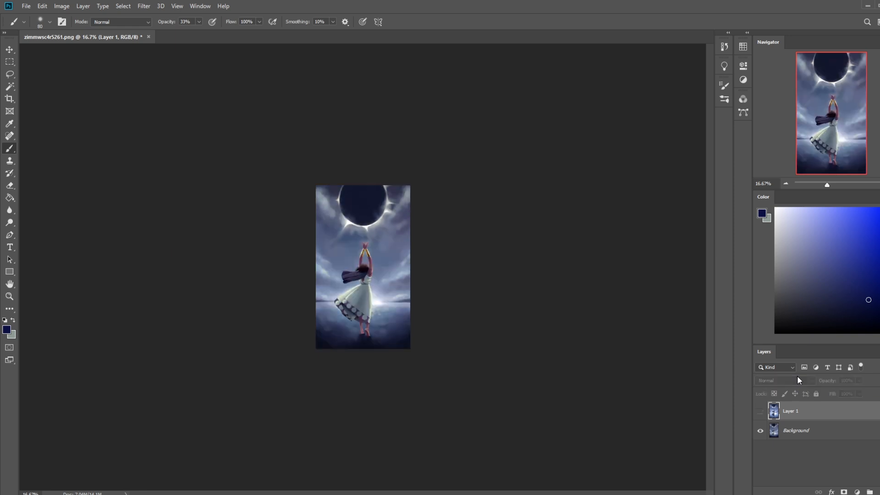
{"action": "left_click", "coordinate": [760, 411]}
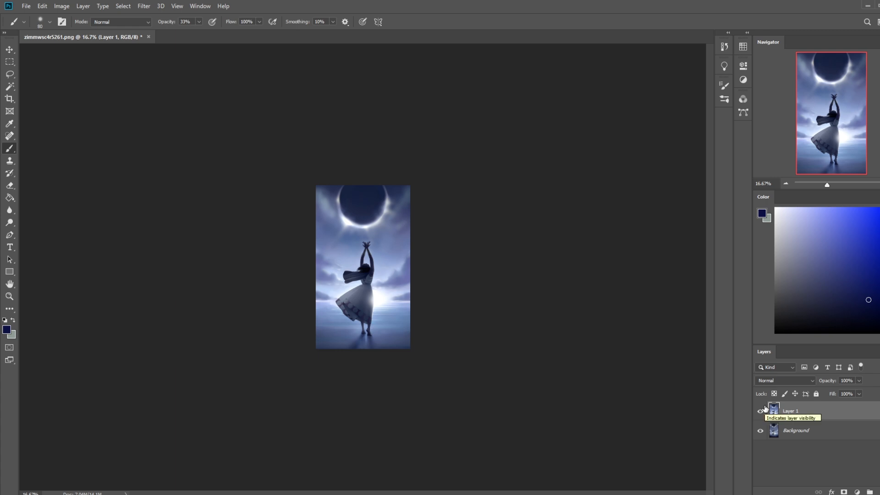
Add a text box across the eclipse reading ECLIPSE GIRL and set its white Agency FB Bold lettering to 300 pt.
{"action": "key", "text": "t"}
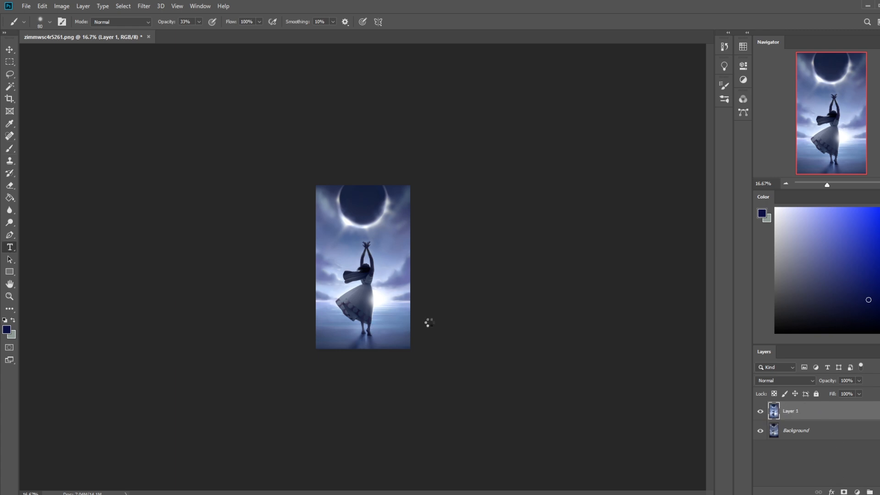
{"action": "left_click_drag", "start_coordinate": [324, 194], "coordinate": [406, 229]}
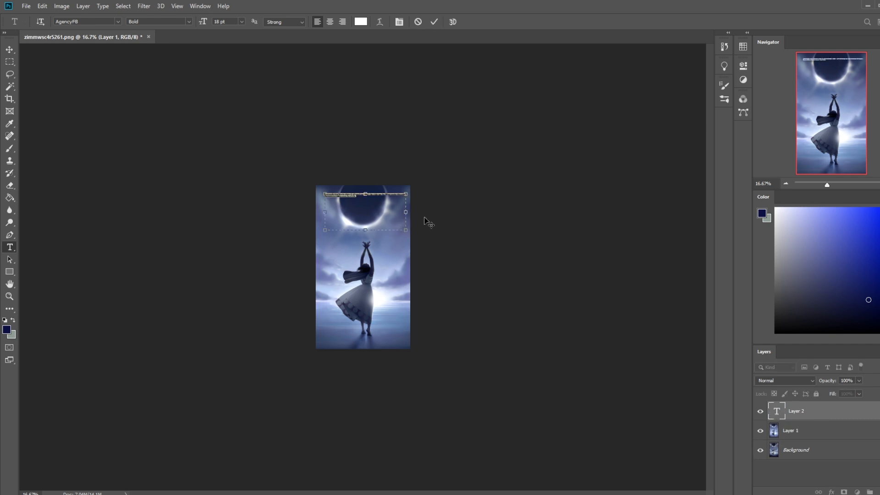
{"action": "key", "text": "BackSpace"}
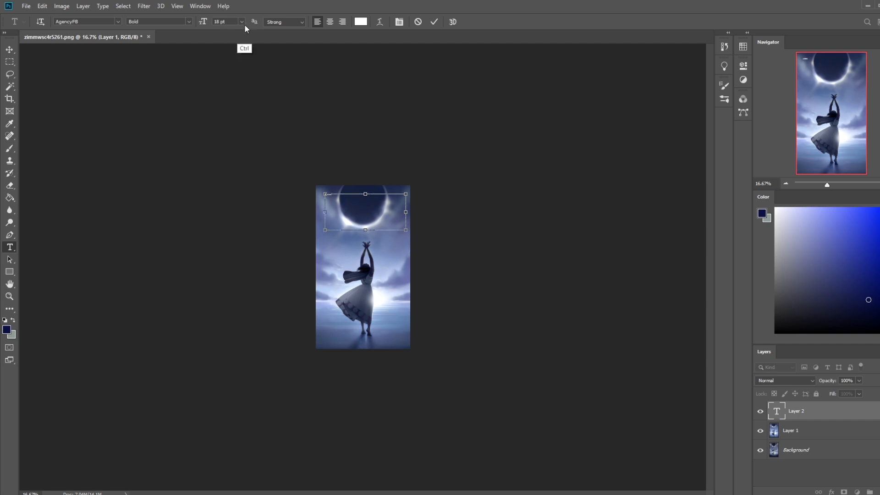
{"action": "left_click", "coordinate": [241, 21]}
{"action": "left_click", "coordinate": [242, 143]}
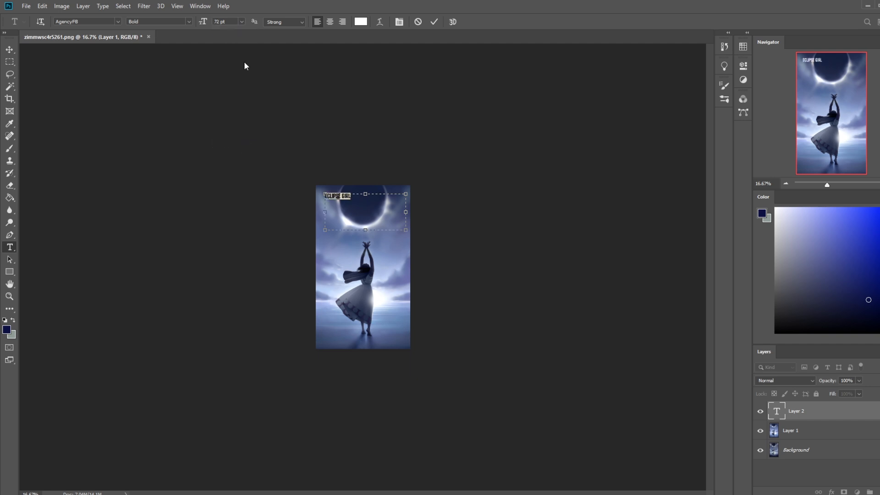
{"action": "type", "text": "300"}
{"action": "key", "text": "Return"}
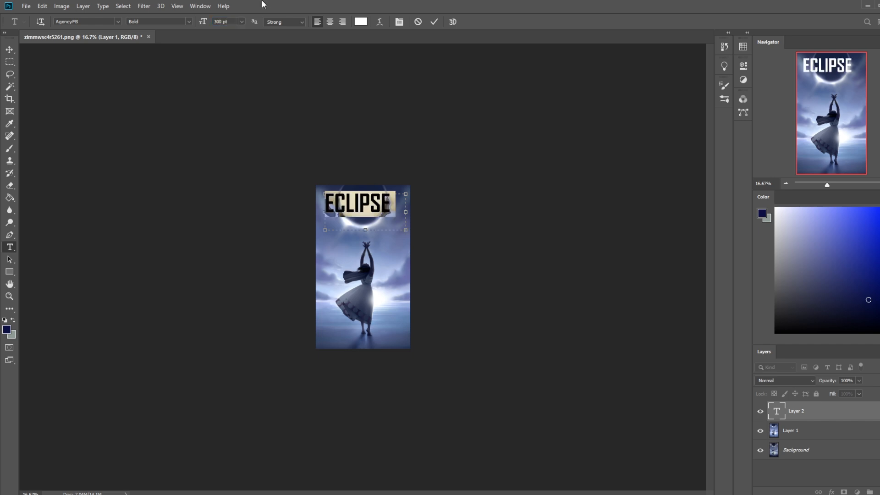
Extend the title's text box downward to fit both words, center the text and commit it.
{"action": "left_click_drag", "start_coordinate": [365, 229], "coordinate": [365, 280]}
{"action": "left_click", "coordinate": [329, 22]}
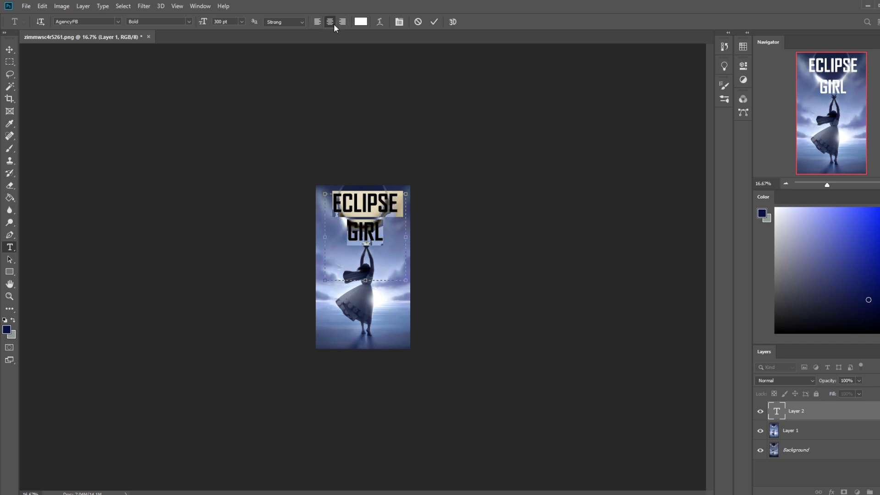
{"action": "left_click", "coordinate": [433, 22]}
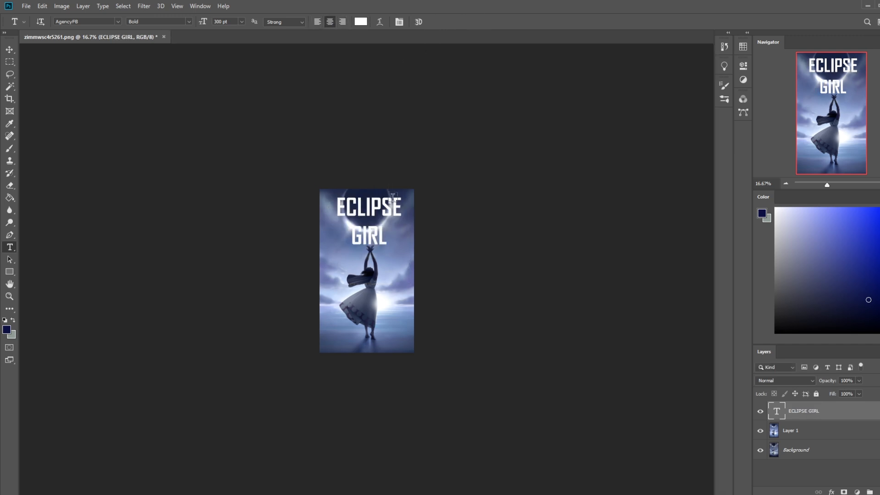
Cycle through the screen modes to preview the painting with its title.
{"action": "key", "text": "f"}
{"action": "key", "text": "f"}
{"action": "key", "text": "f"}
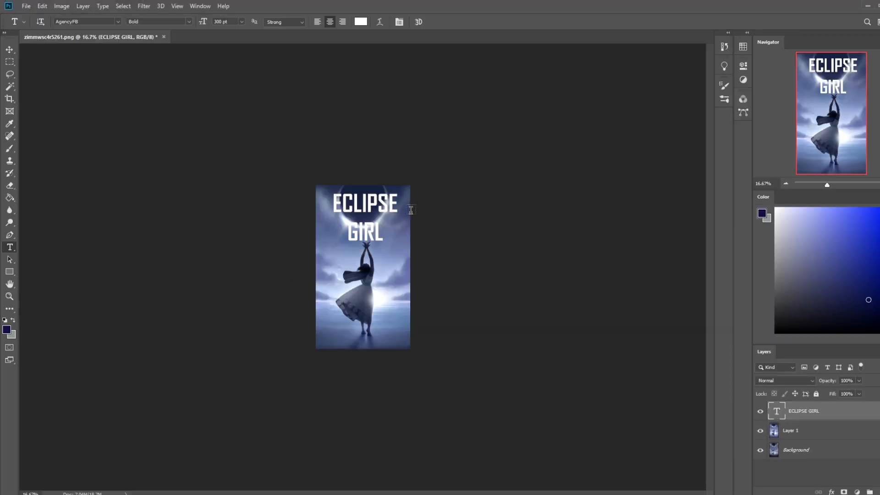
Move the ECLIPSE GIRL title slightly up and to the left, then hide and delete its text layer.
{"action": "key", "text": "v"}
{"action": "left_click_drag", "start_coordinate": [384, 210], "coordinate": [379, 206]}
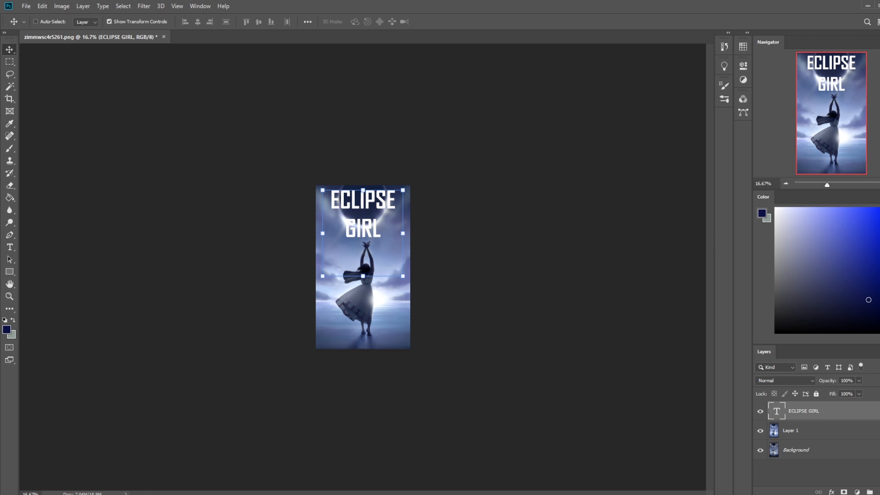
{"action": "left_click", "coordinate": [760, 411]}
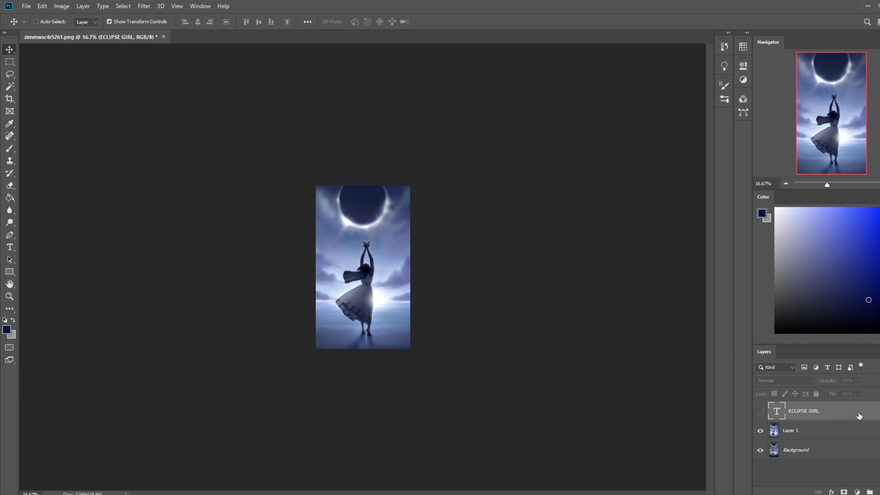
{"action": "key", "text": "Delete"}
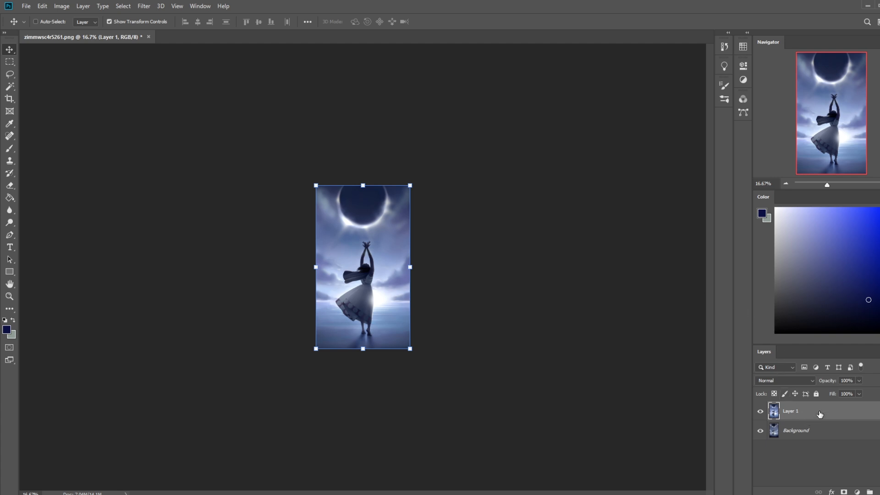
Toggle Layer 1's visibility to compare the finished painting with the original at 16.67% and 25% zoom, leaving the layer visible.
{"action": "right_click", "coordinate": [792, 409]}
{"action": "left_click", "coordinate": [760, 412]}
{"action": "left_click", "coordinate": [761, 413]}
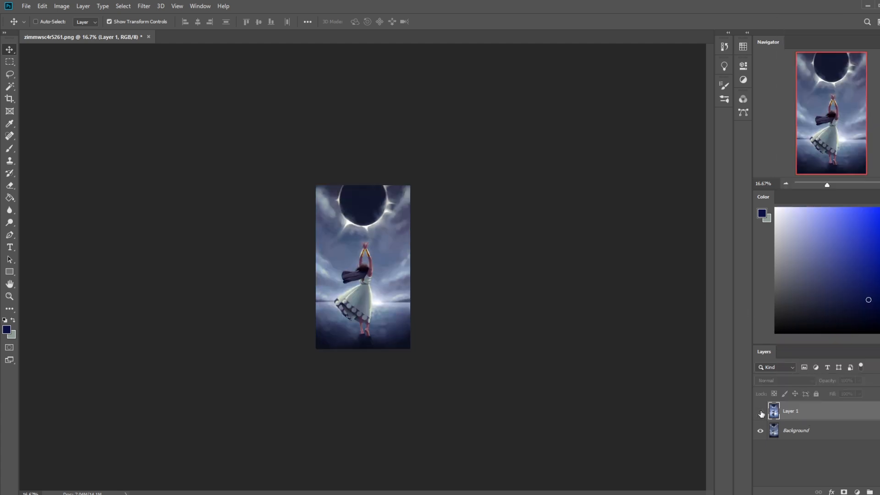
{"action": "key", "text": "ctrl+plus"}
{"action": "key", "text": "b"}
{"action": "left_click", "coordinate": [760, 412]}
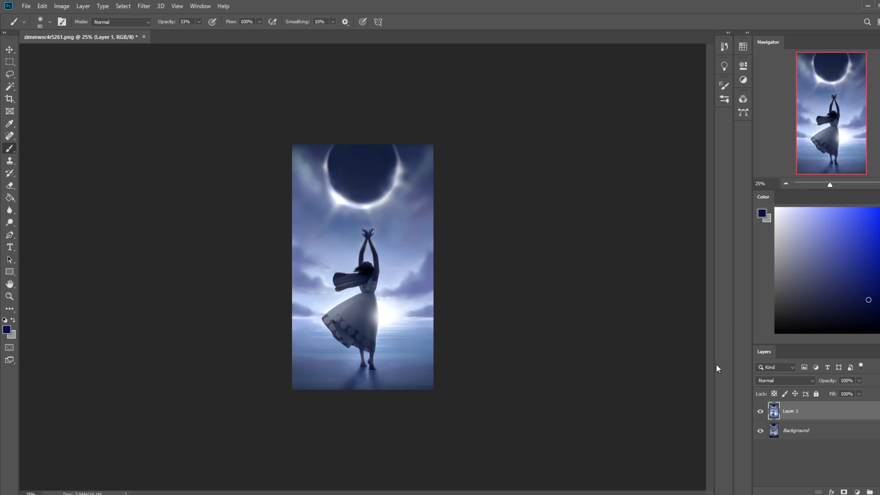
{"action": "left_click", "coordinate": [759, 418]}
{"action": "left_click", "coordinate": [759, 418]}
Switch to Chrome, place its window over the painting and open the bookmarked Istebrak website.
{"action": "key", "text": "alt+Tab"}
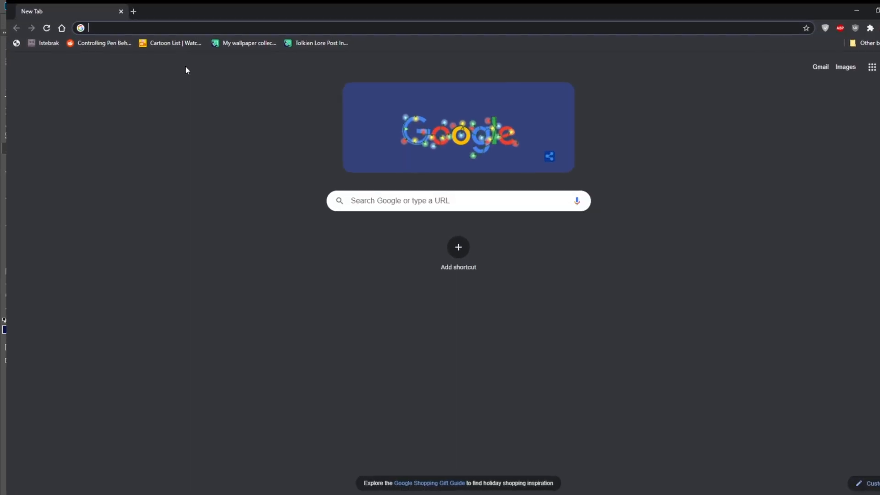
{"action": "left_click_drag", "start_coordinate": [250, 6], "coordinate": [287, 49]}
{"action": "left_click", "coordinate": [133, 84]}
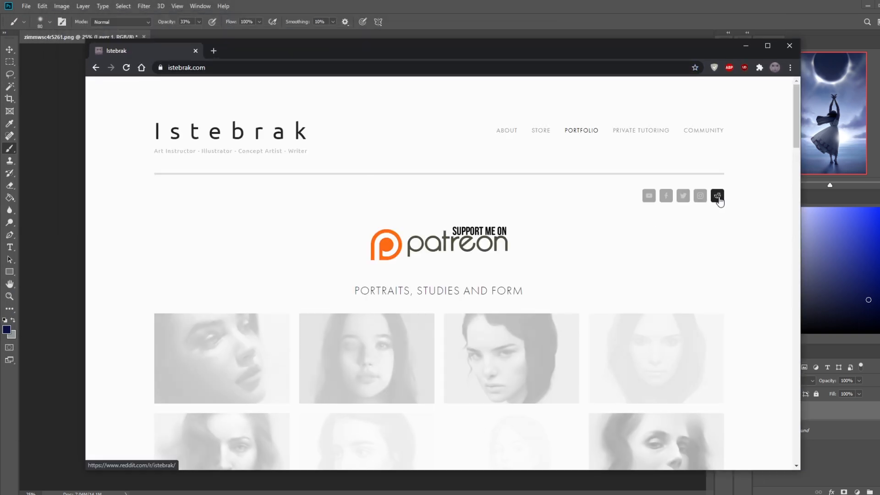
Open the r/istebrak subreddit from the website and look through its posts and community sections.
{"action": "left_click", "coordinate": [718, 197]}
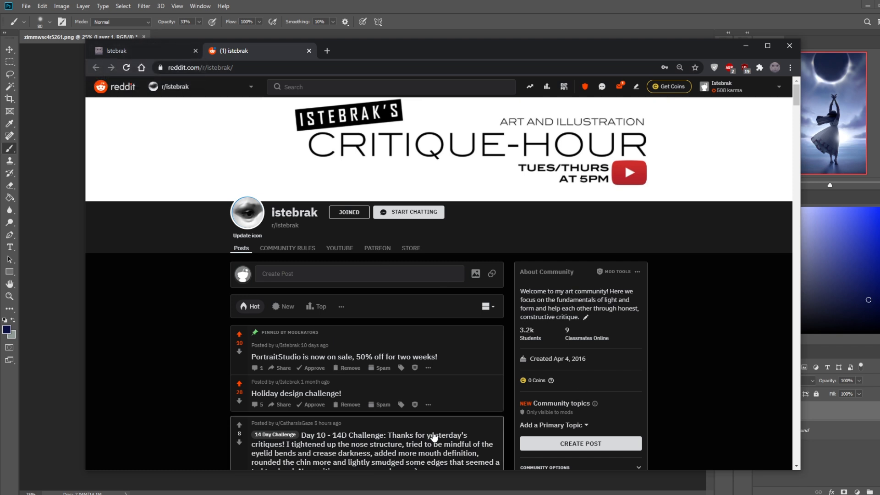
{"action": "scroll", "coordinate": [506, 303], "scroll_direction": "down", "scroll_amount": 5}
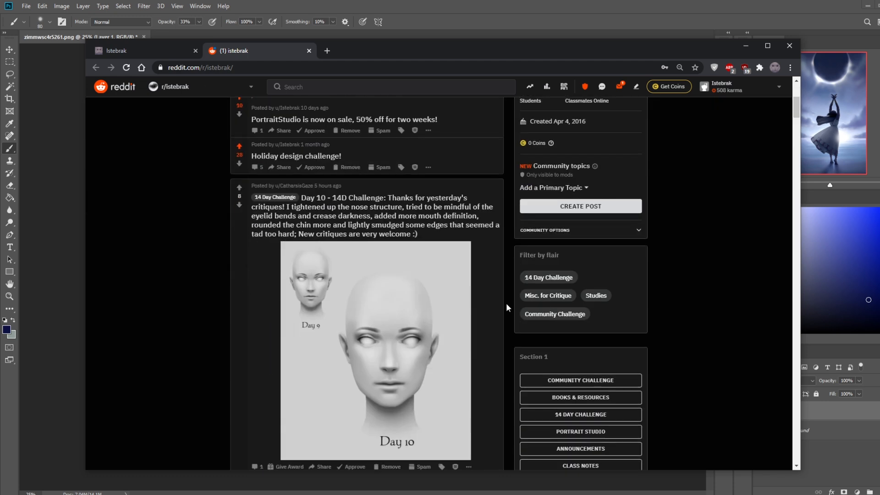
{"action": "scroll", "coordinate": [505, 303], "scroll_direction": "down", "scroll_amount": 6}
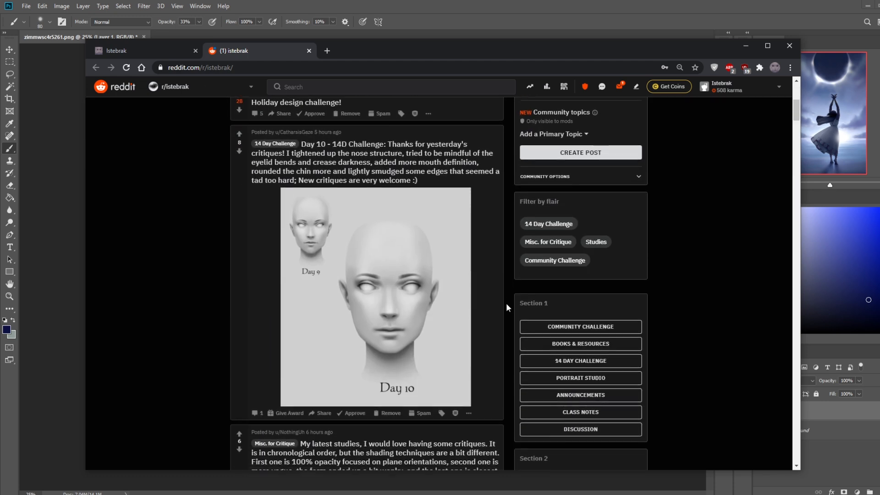
{"action": "scroll", "coordinate": [506, 303], "scroll_direction": "up", "scroll_amount": 11}
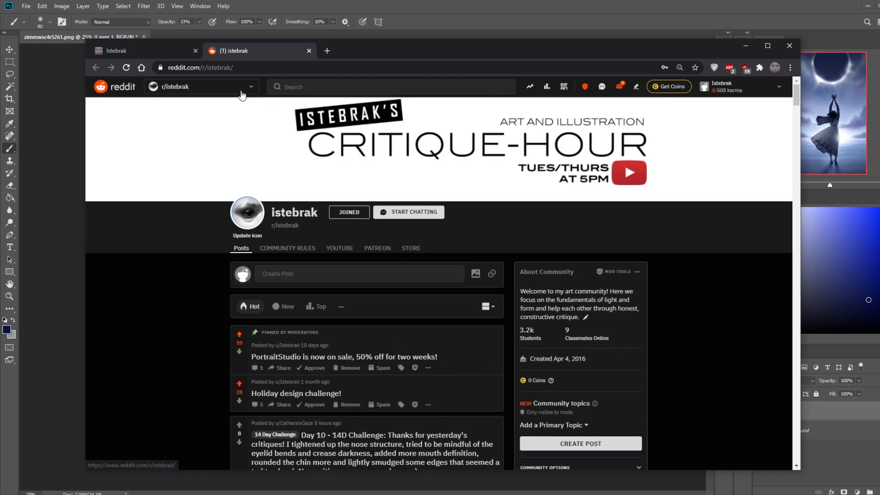
Open the Patreon page from the Istebrak website to view its membership levels, and return to the portfolio page.
{"action": "left_click", "coordinate": [143, 49]}
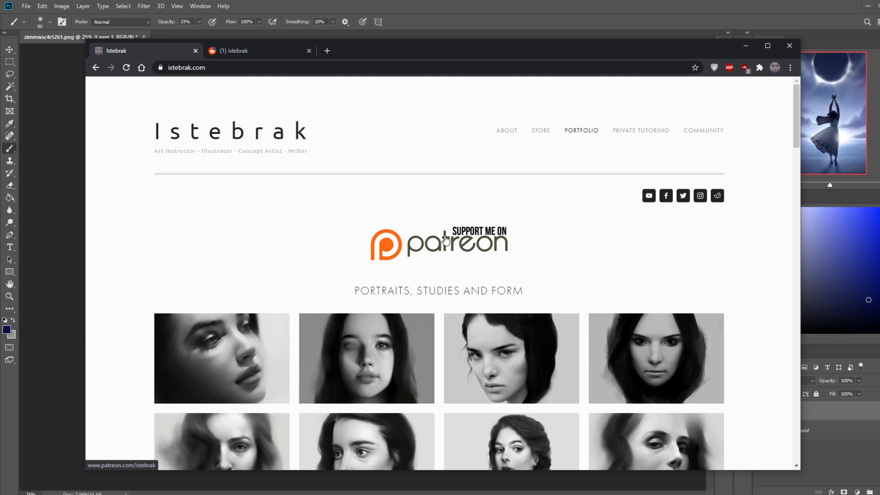
{"action": "left_click", "coordinate": [445, 239]}
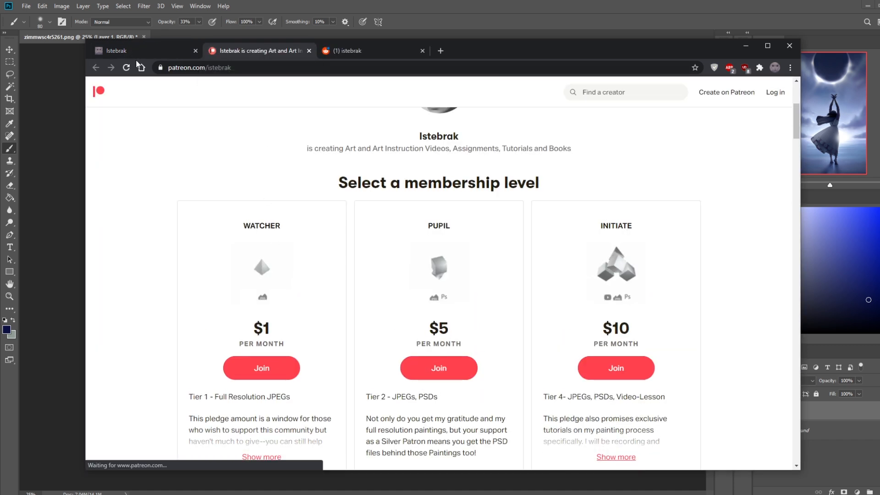
{"action": "left_click", "coordinate": [144, 47]}
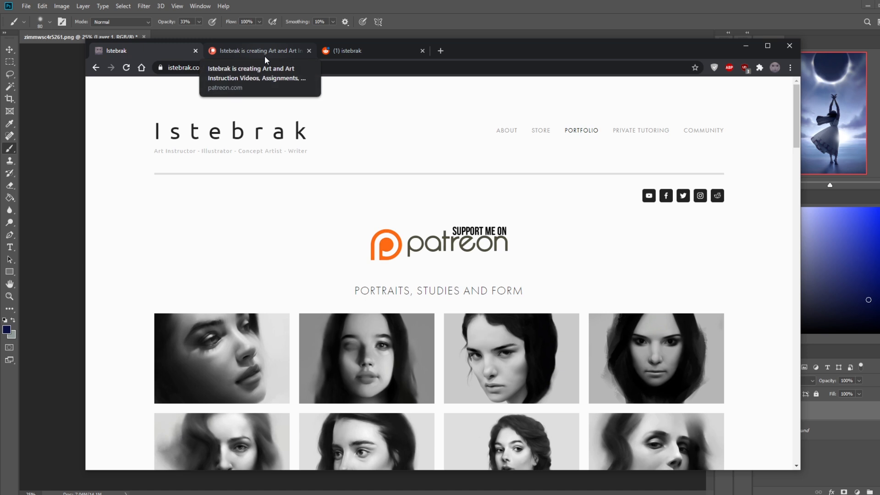
Go back to the r/istebrak subreddit, check the date in the system calendar and open the "Holiday design challenge!" post.
{"action": "left_click", "coordinate": [346, 49]}
{"action": "left_click", "coordinate": [876, 492]}
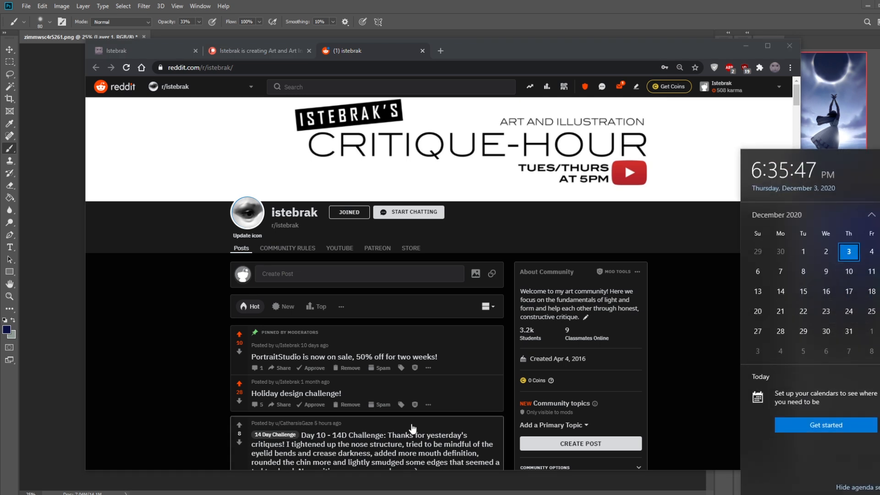
{"action": "left_click", "coordinate": [354, 397]}
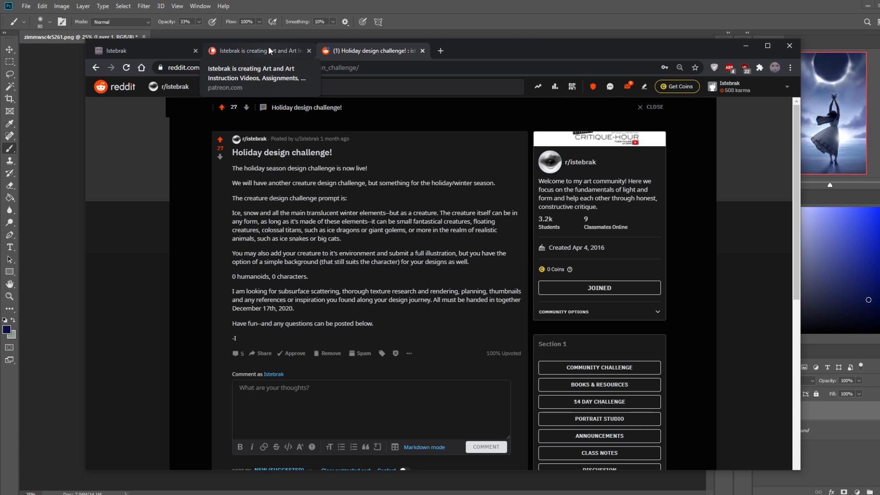
Glance back at the painting in Photoshop, bring the "Holiday design challenge!" post up again and show the system calendar.
{"action": "key", "text": "alt+Tab"}
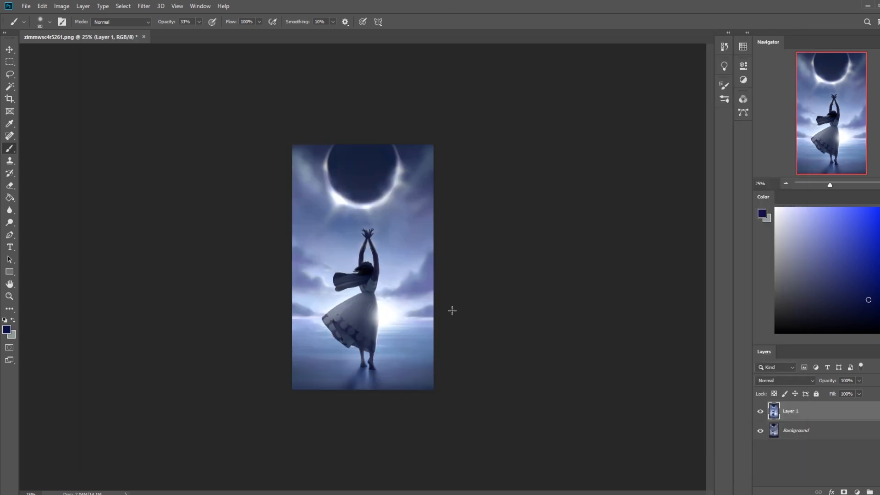
{"action": "mouse_move", "coordinate": [105, 494]}
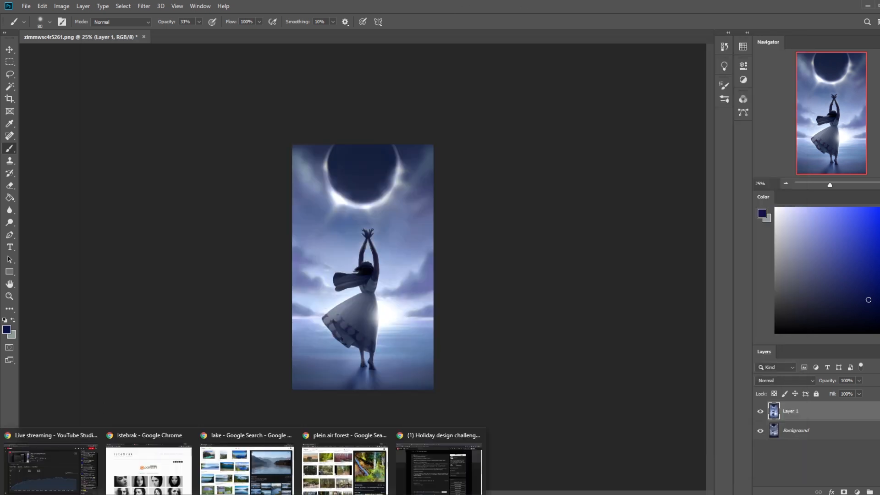
{"action": "left_click", "coordinate": [444, 487]}
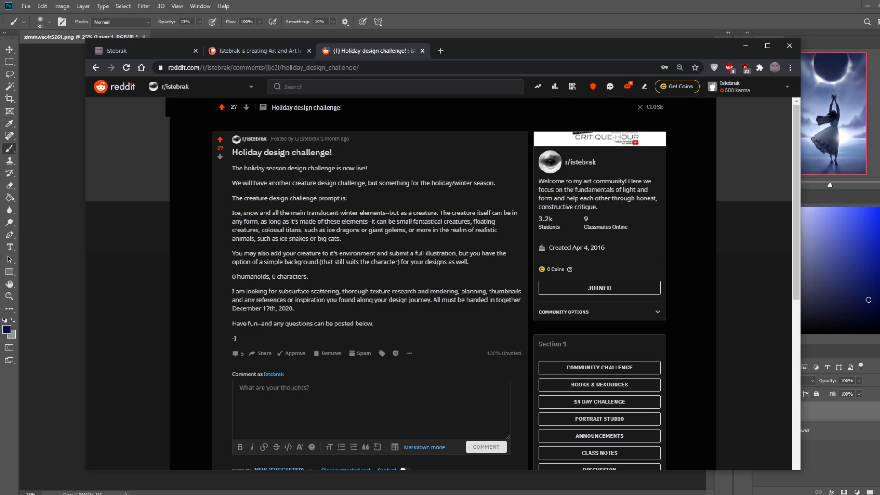
{"action": "key", "text": "alt+Tab"}
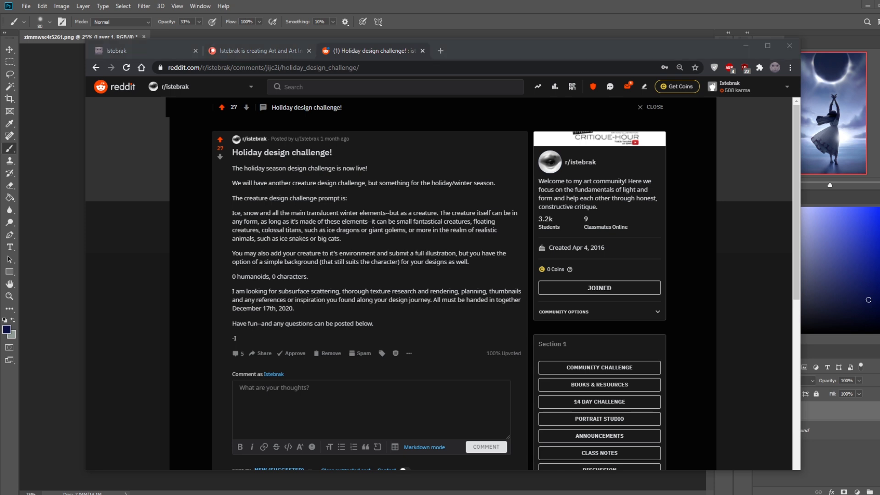
{"action": "key", "text": "super+alt+d"}
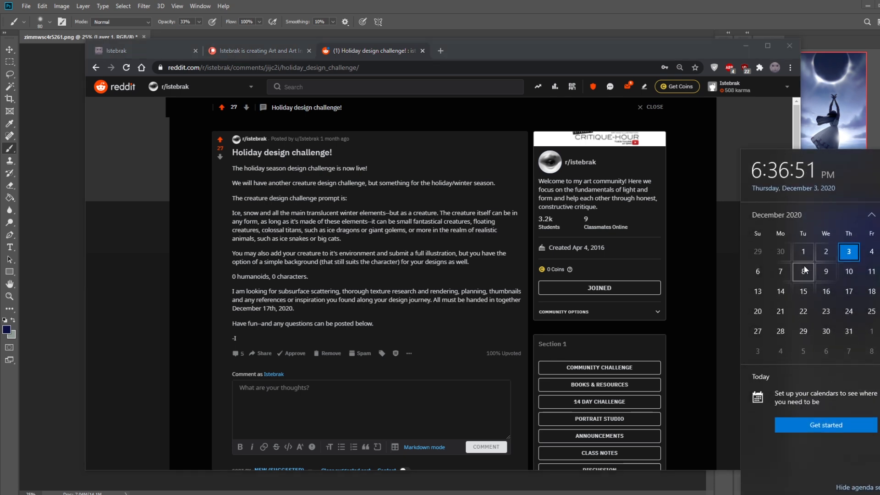